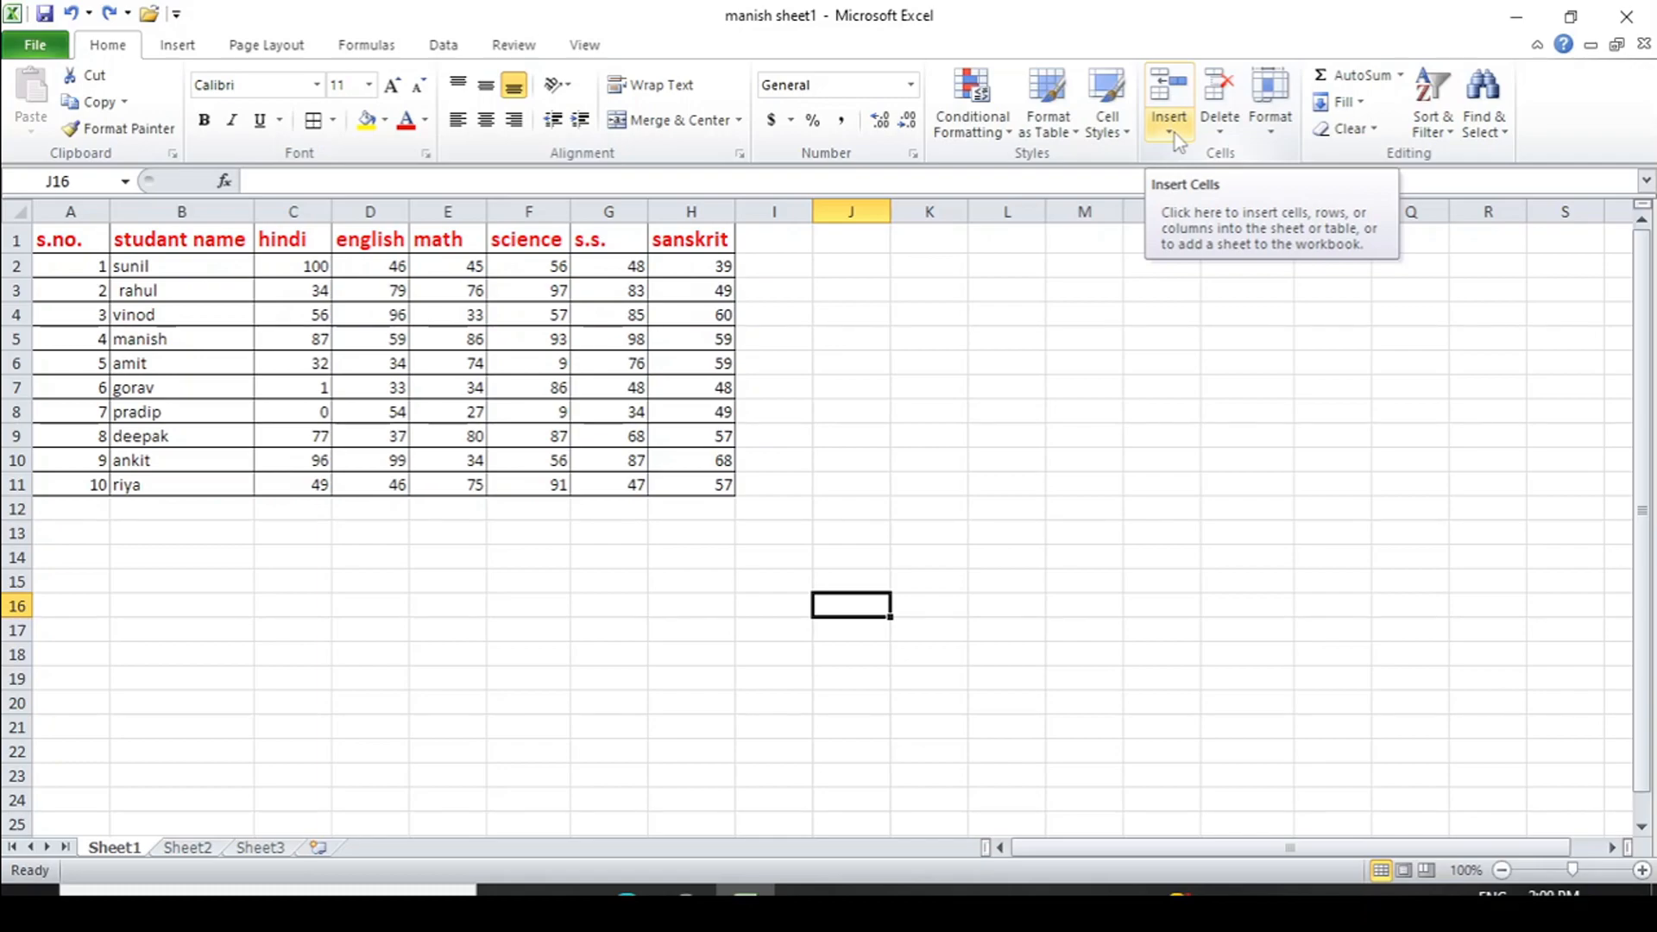
- Browse the marks table, selecting cells J10 up through J5 in column J
click(1174, 135)
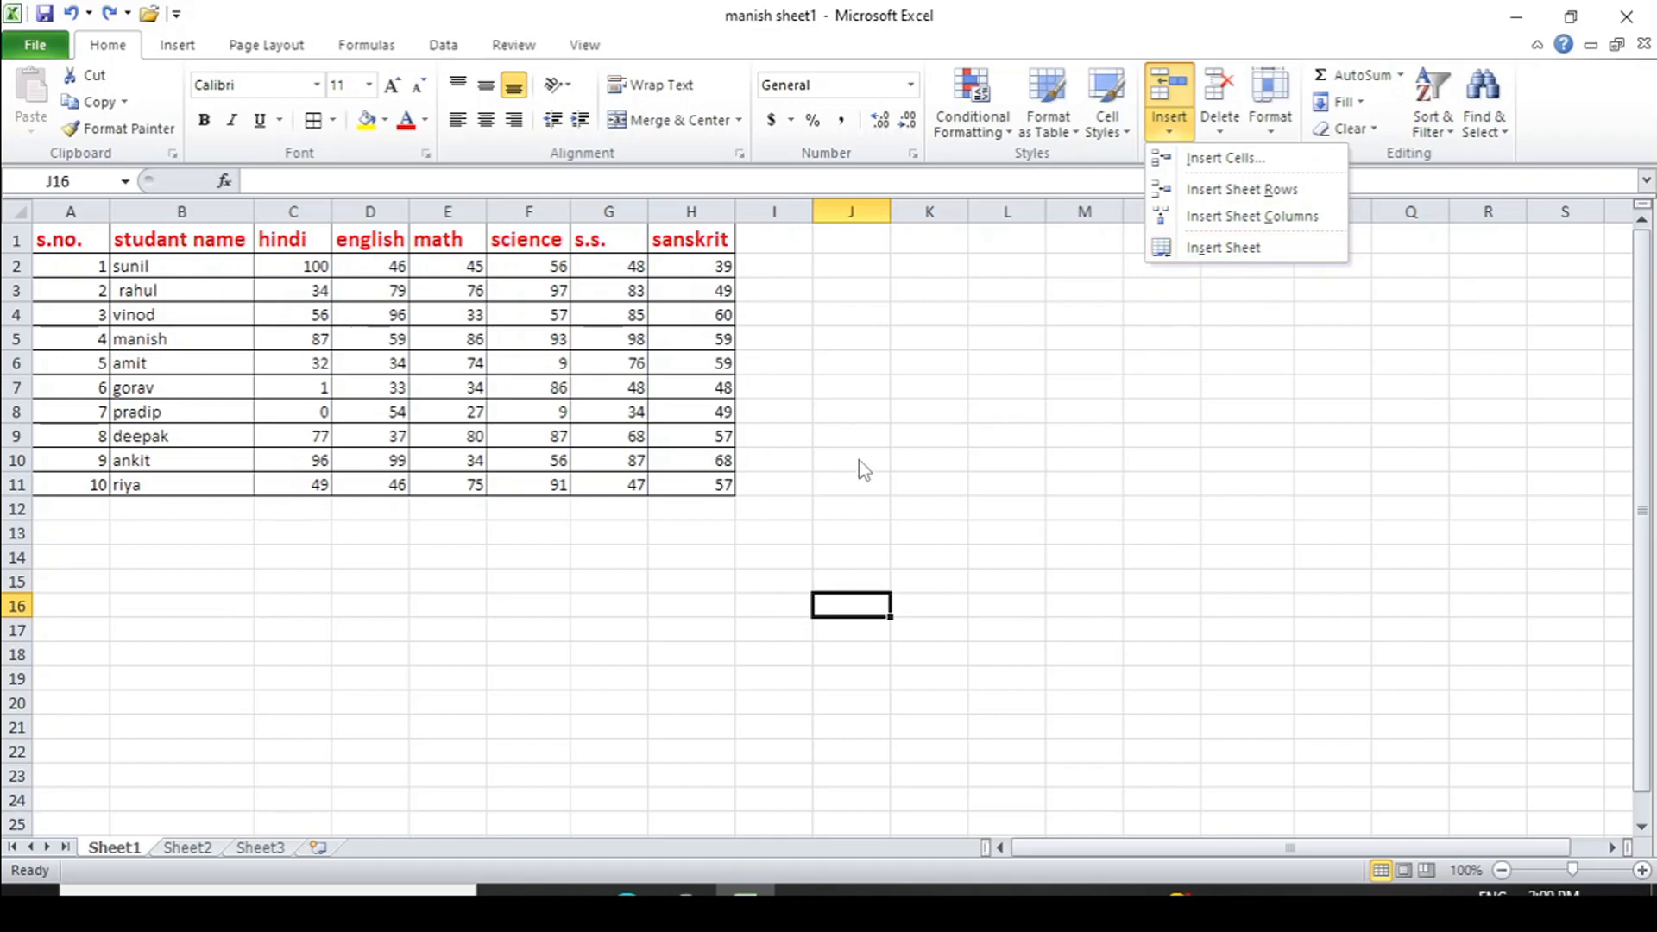
click(830, 463)
click(829, 463)
click(869, 431)
click(858, 387)
click(852, 360)
click(850, 338)
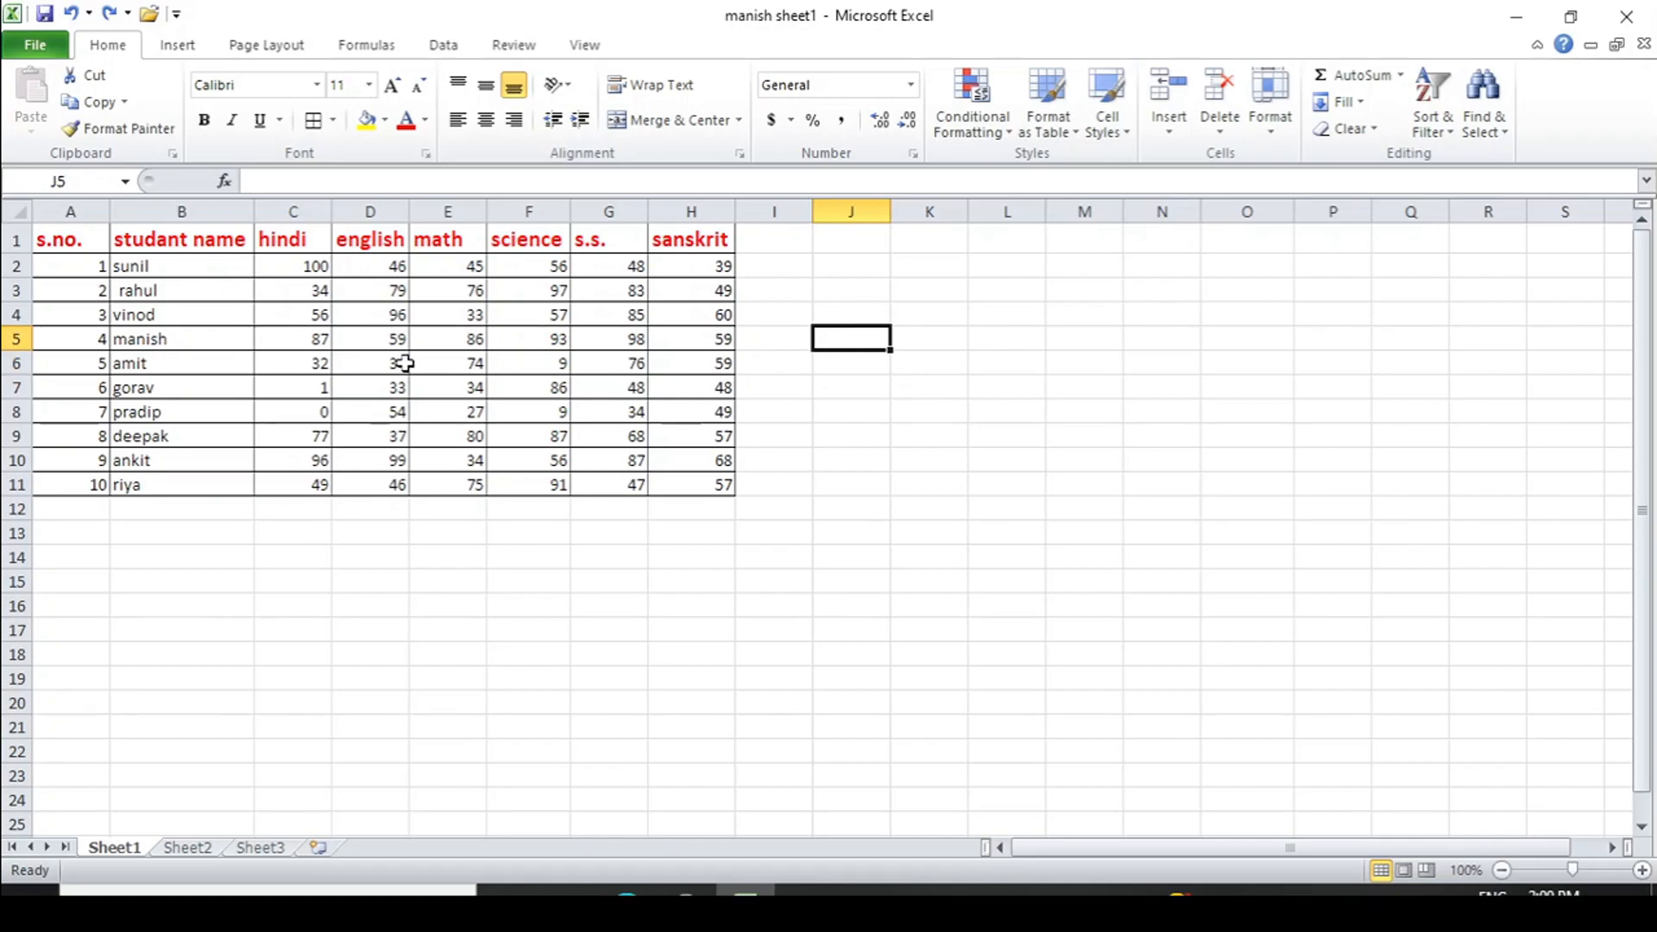
- Select cell A2, holding serial number 1, and show its Insert options
click(466, 366)
click(557, 364)
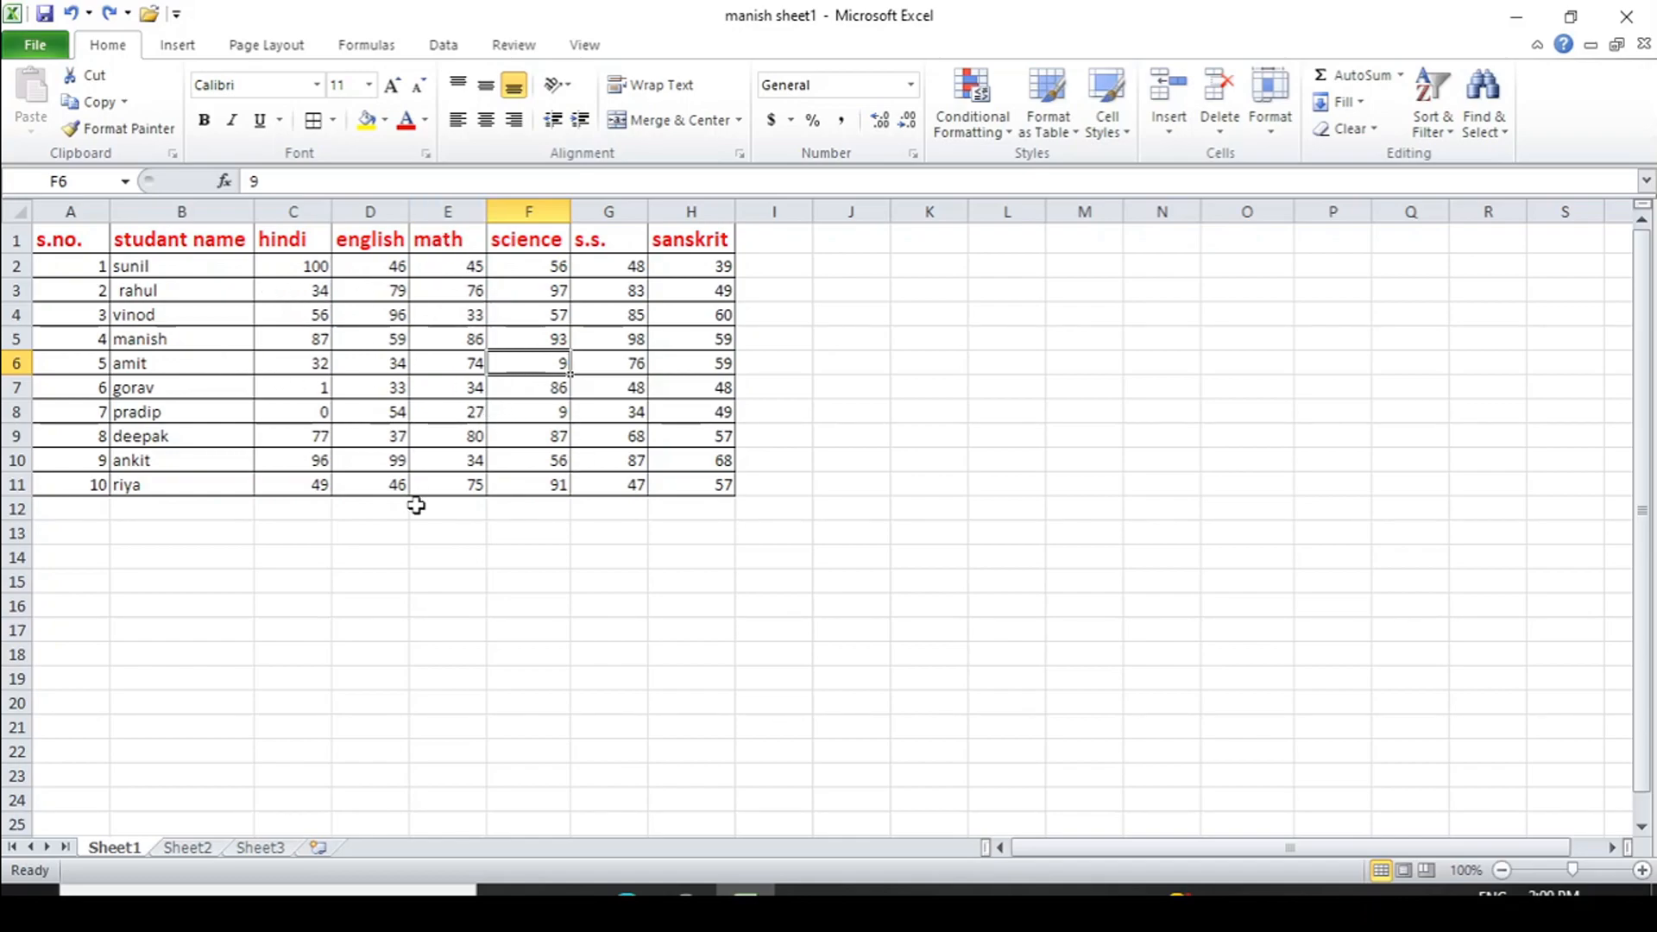
click(230, 531)
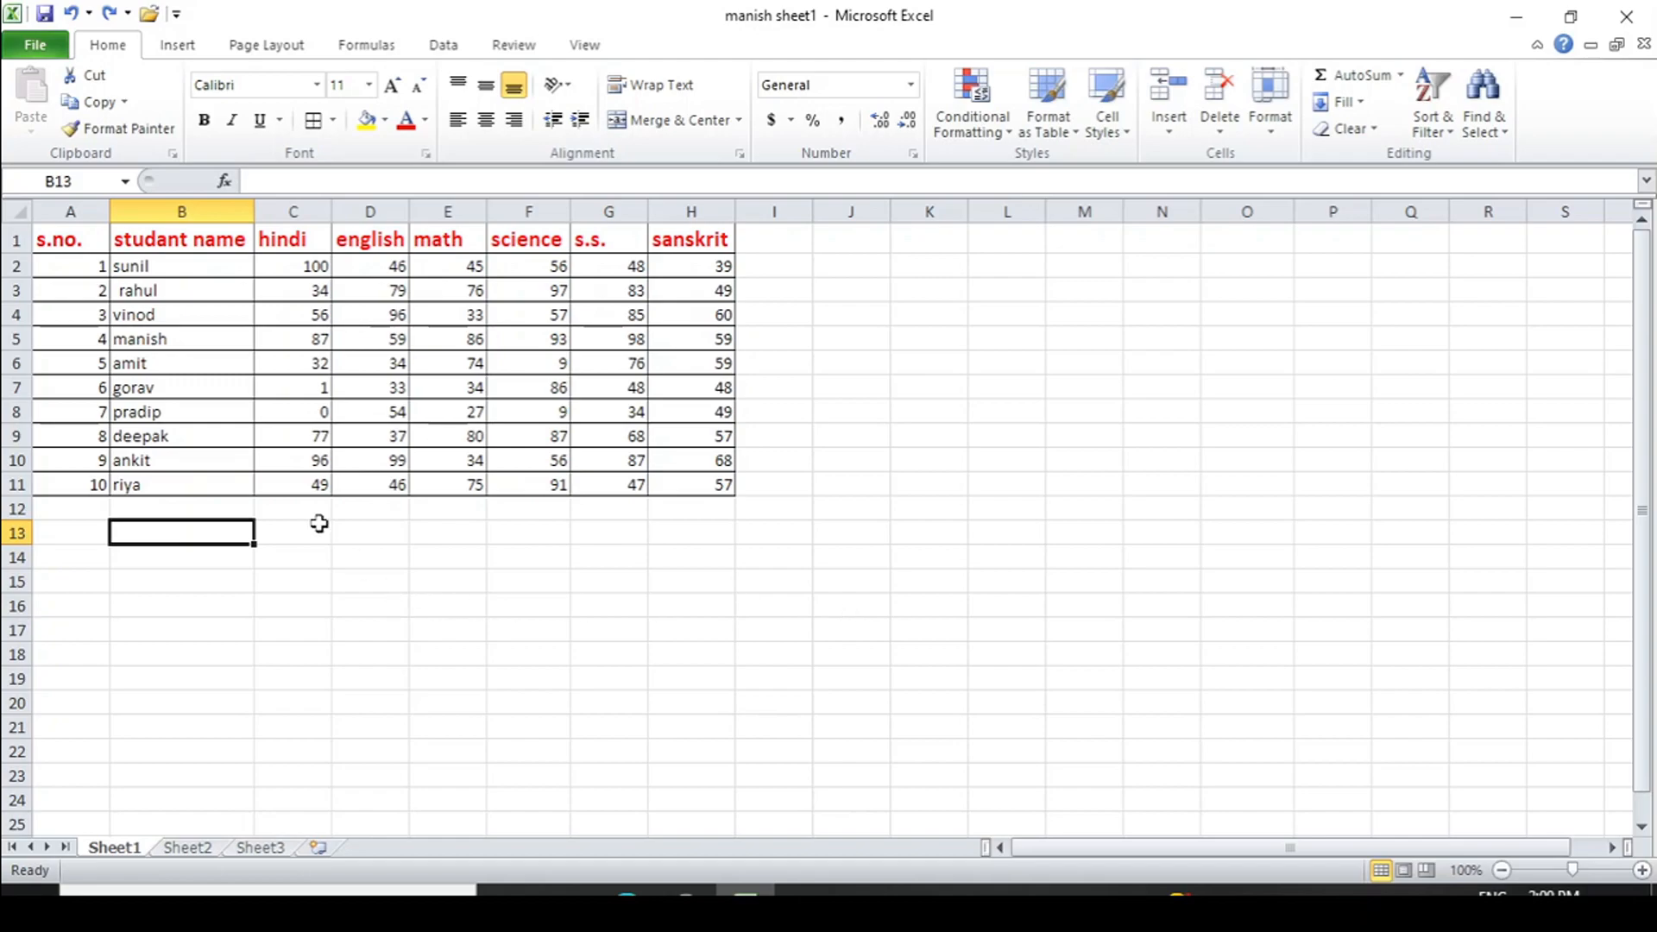
click(80, 267)
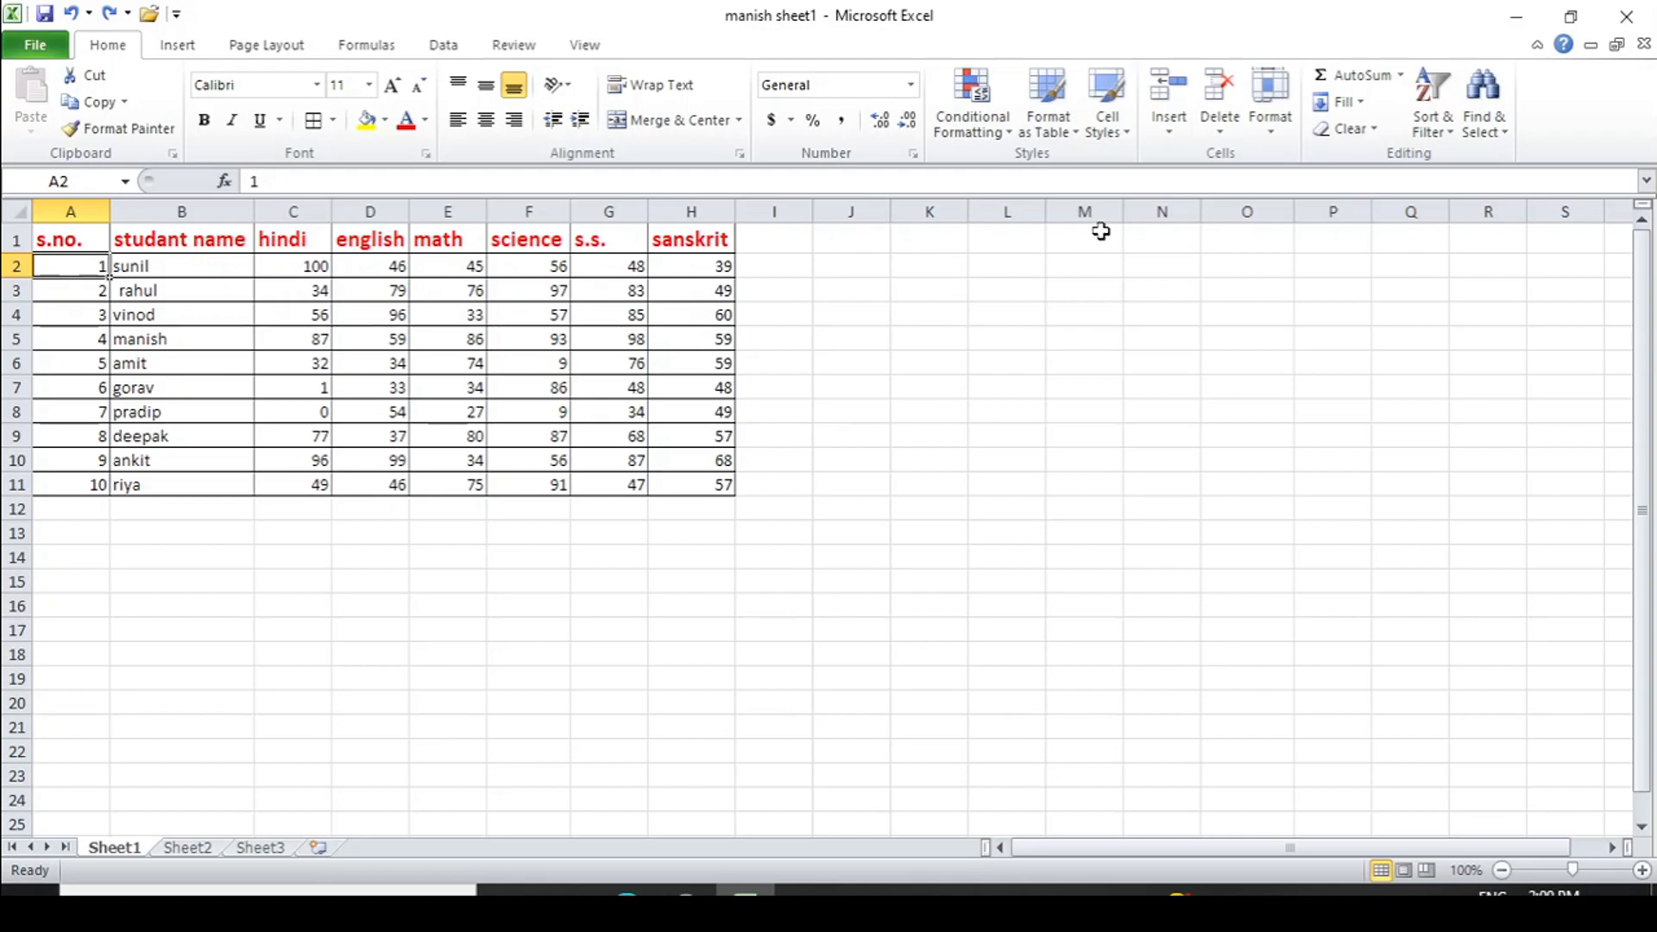
click(1173, 134)
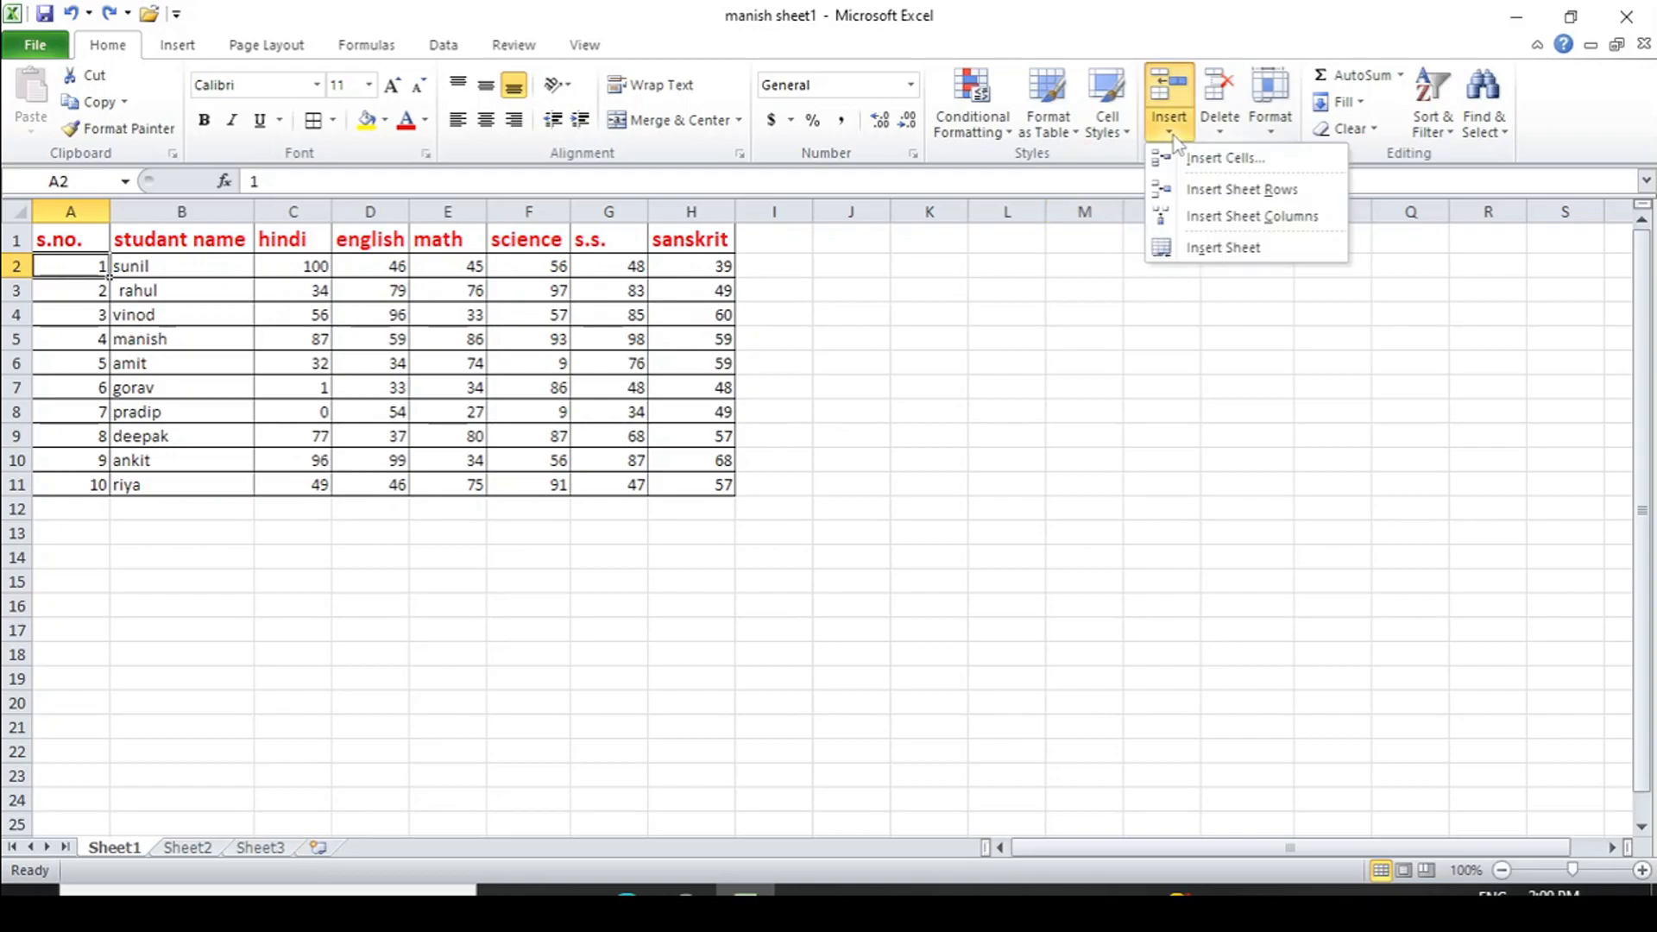
click(1230, 164)
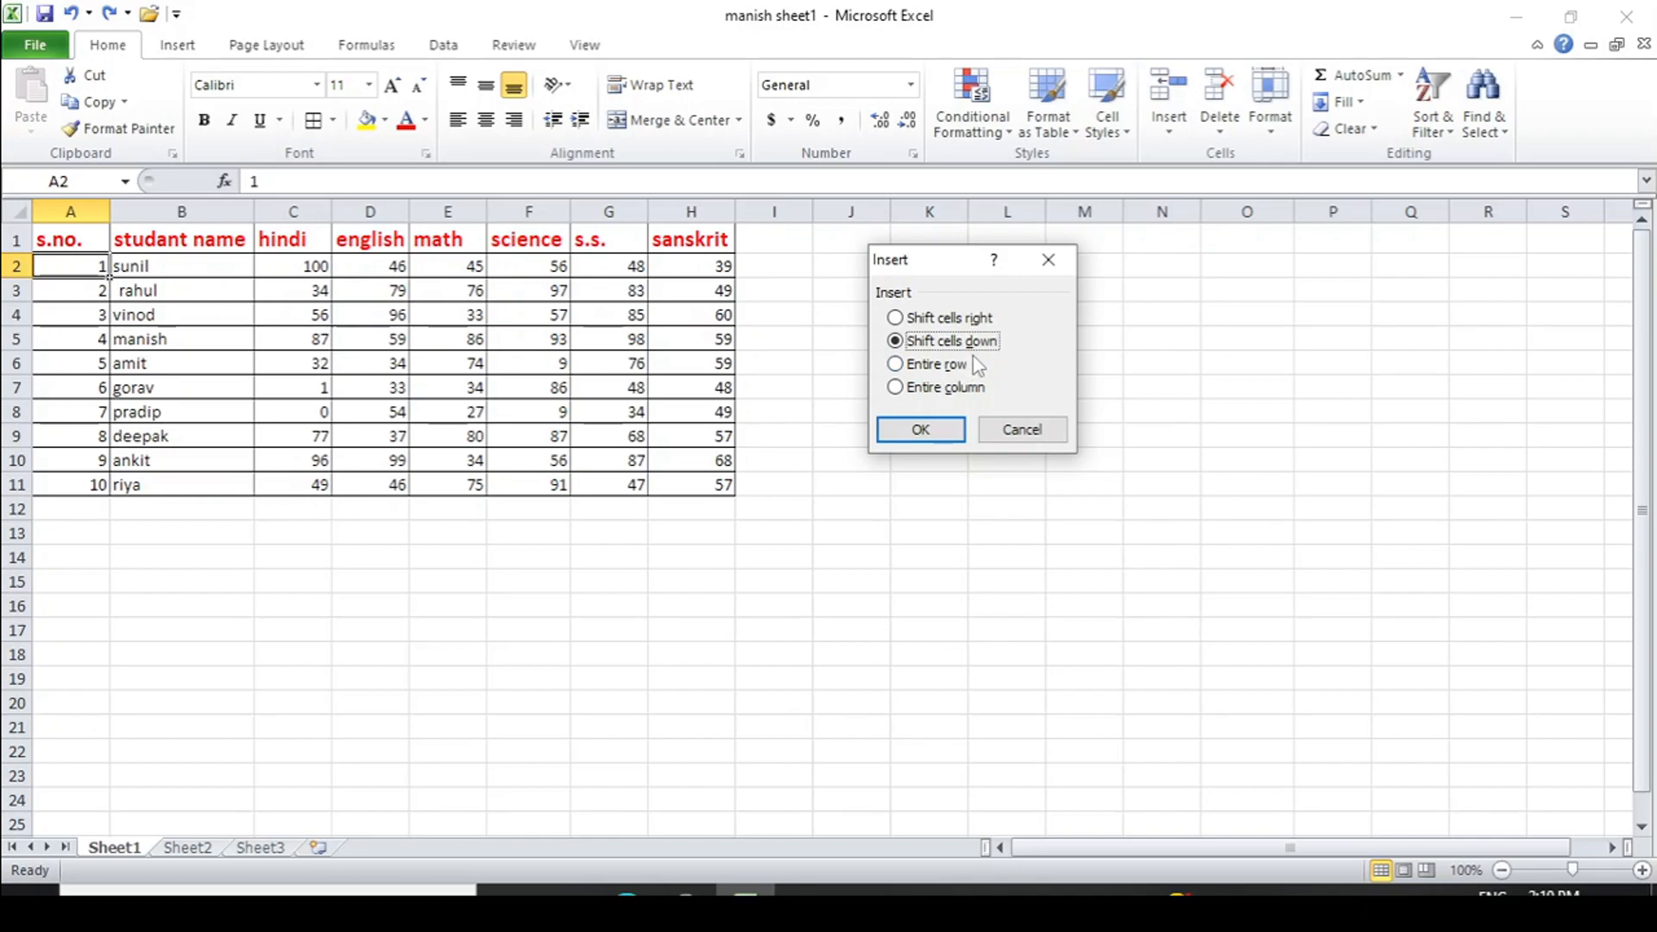
click(920, 429)
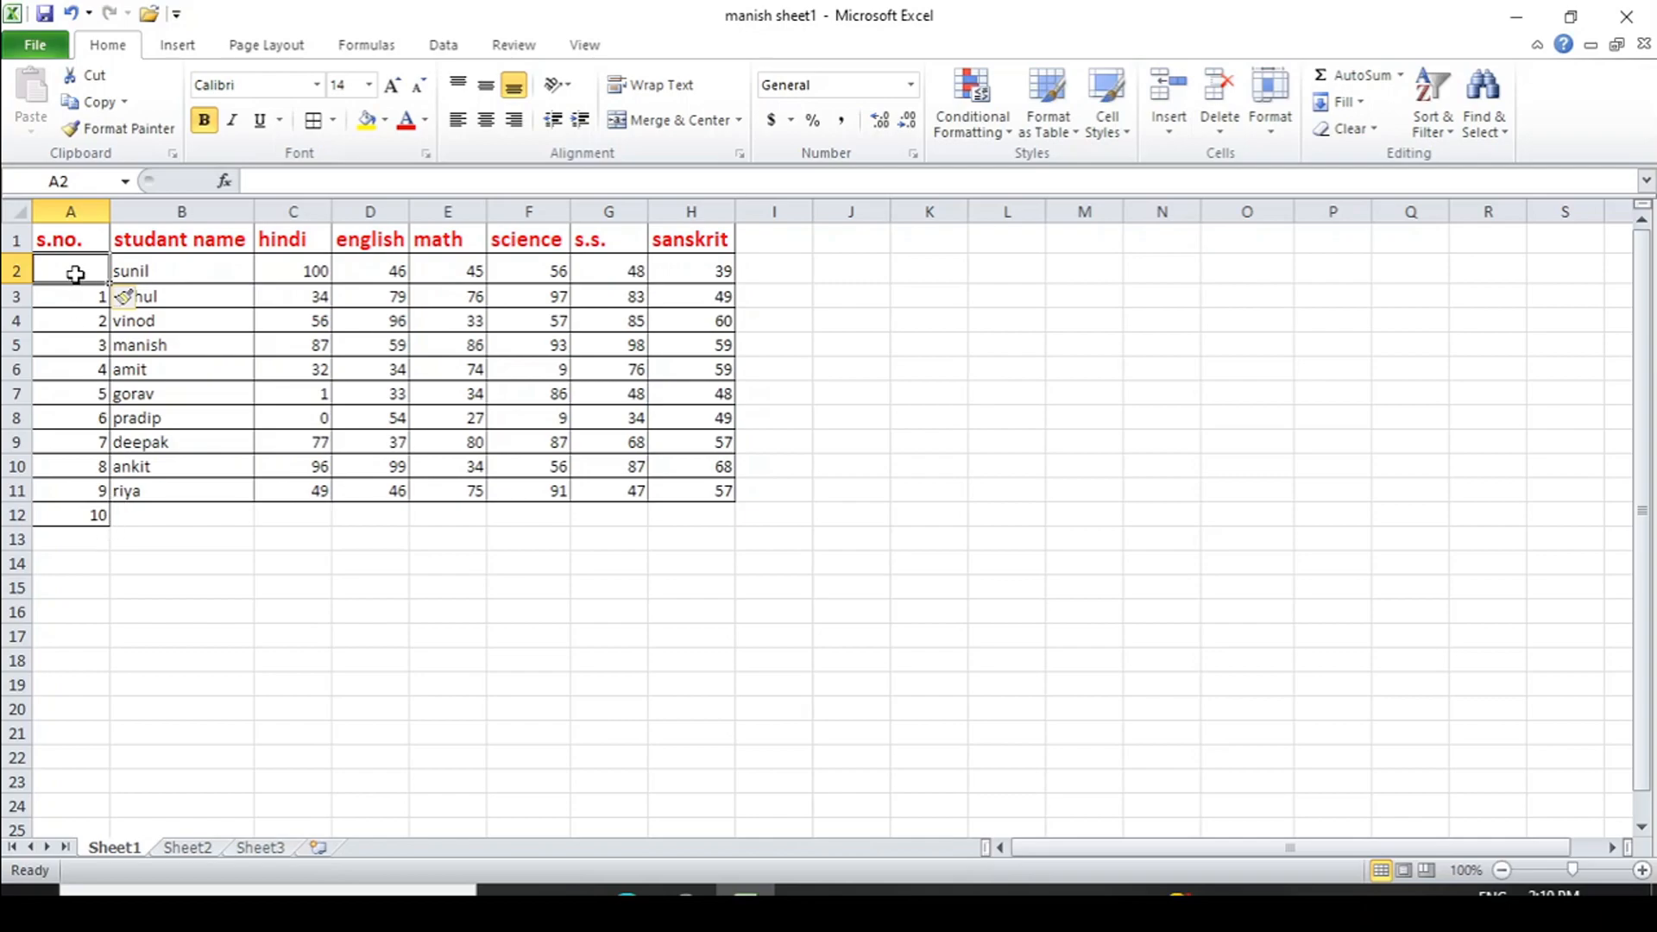
key(ctrl+z)
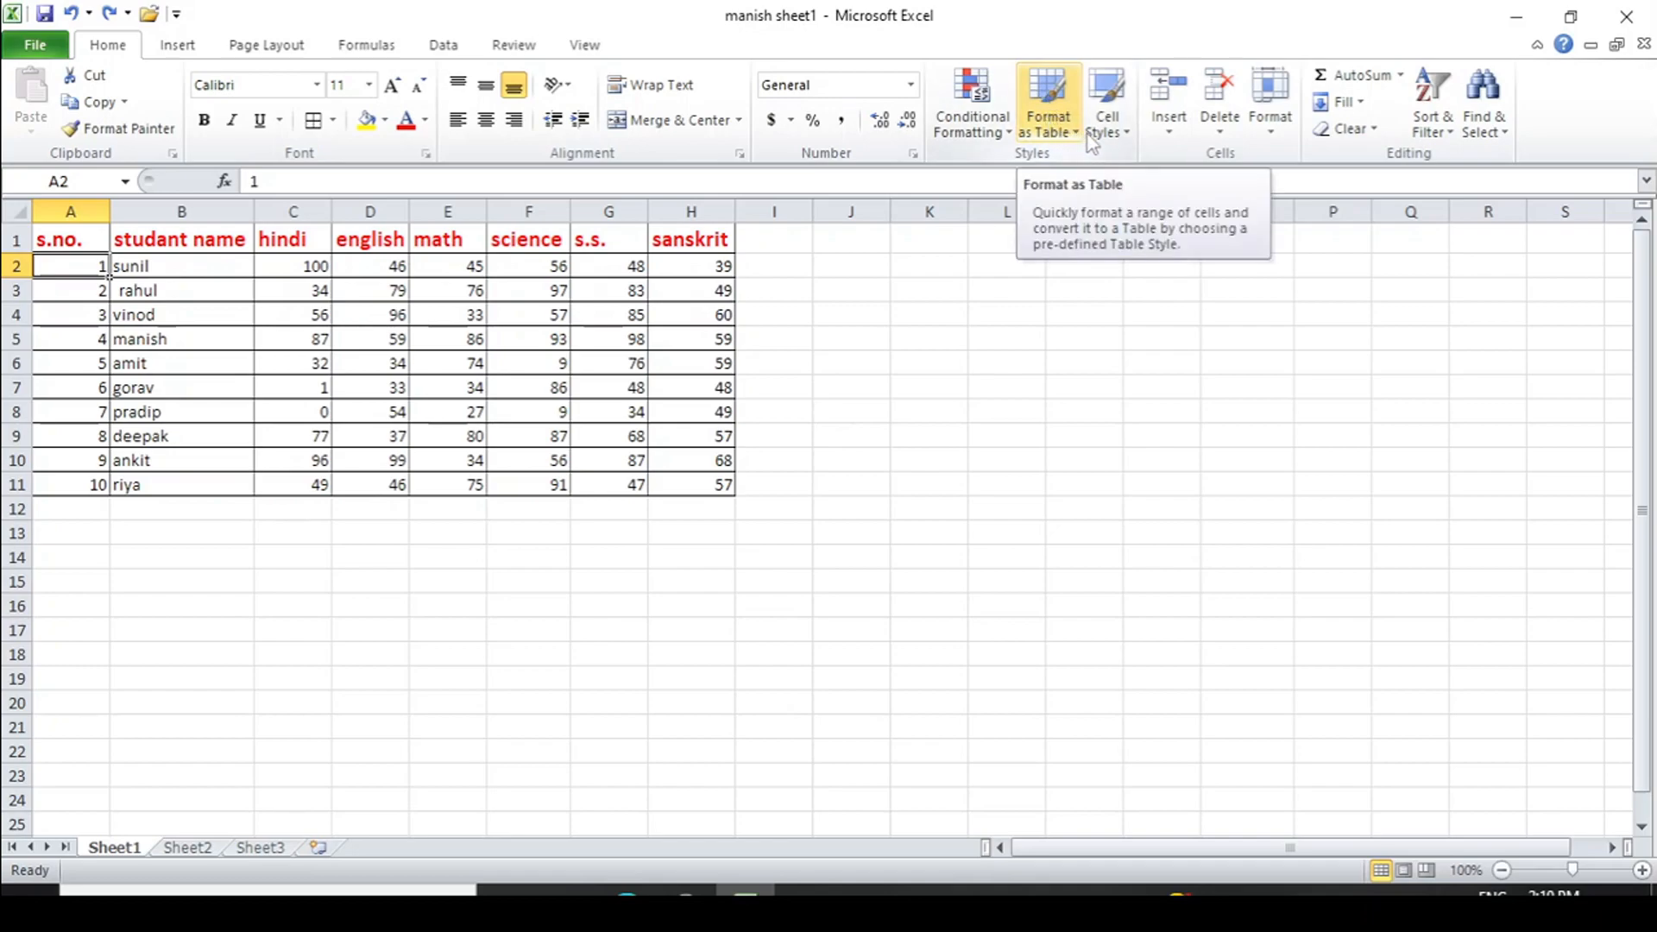
click(1170, 143)
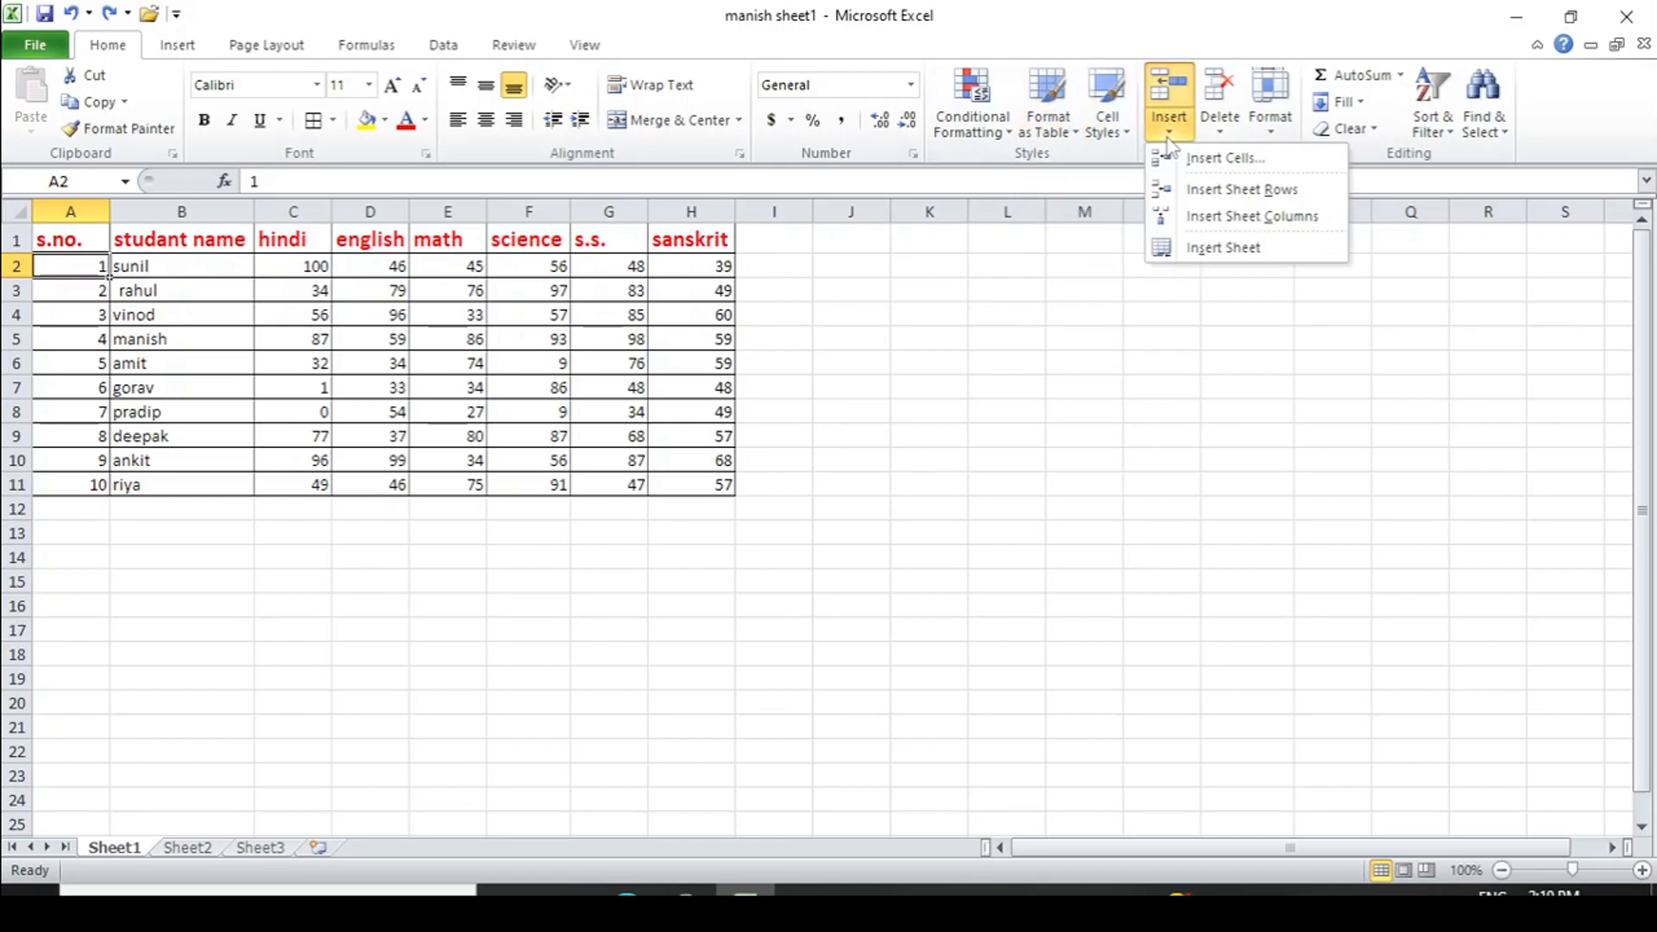
click(1206, 160)
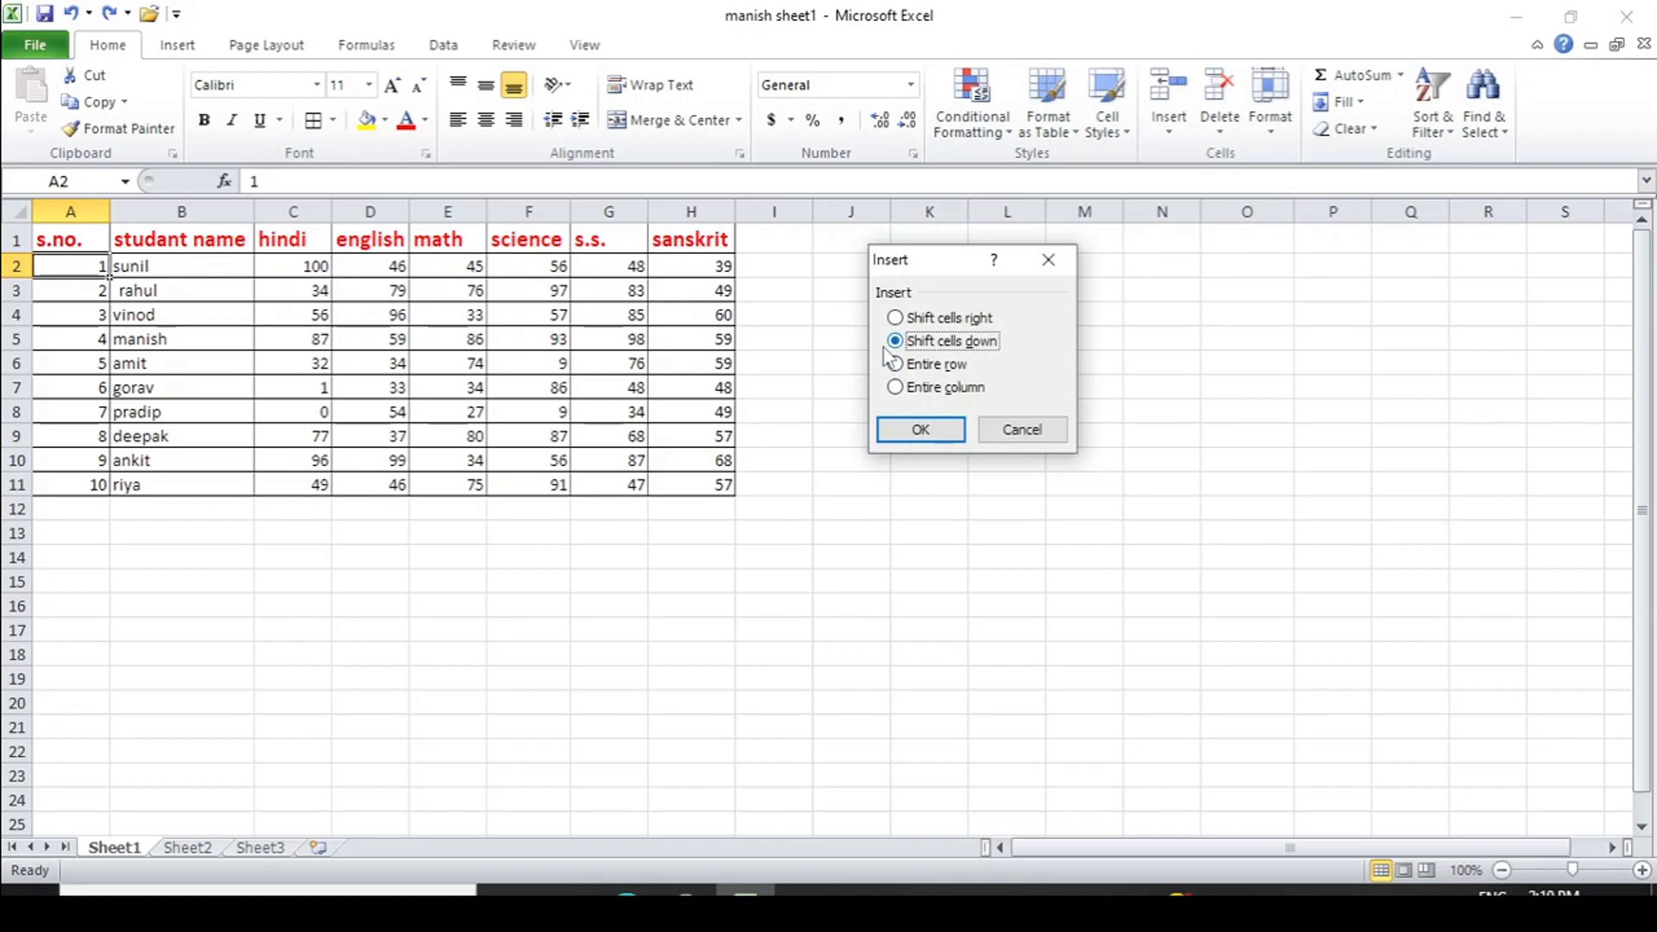
click(896, 319)
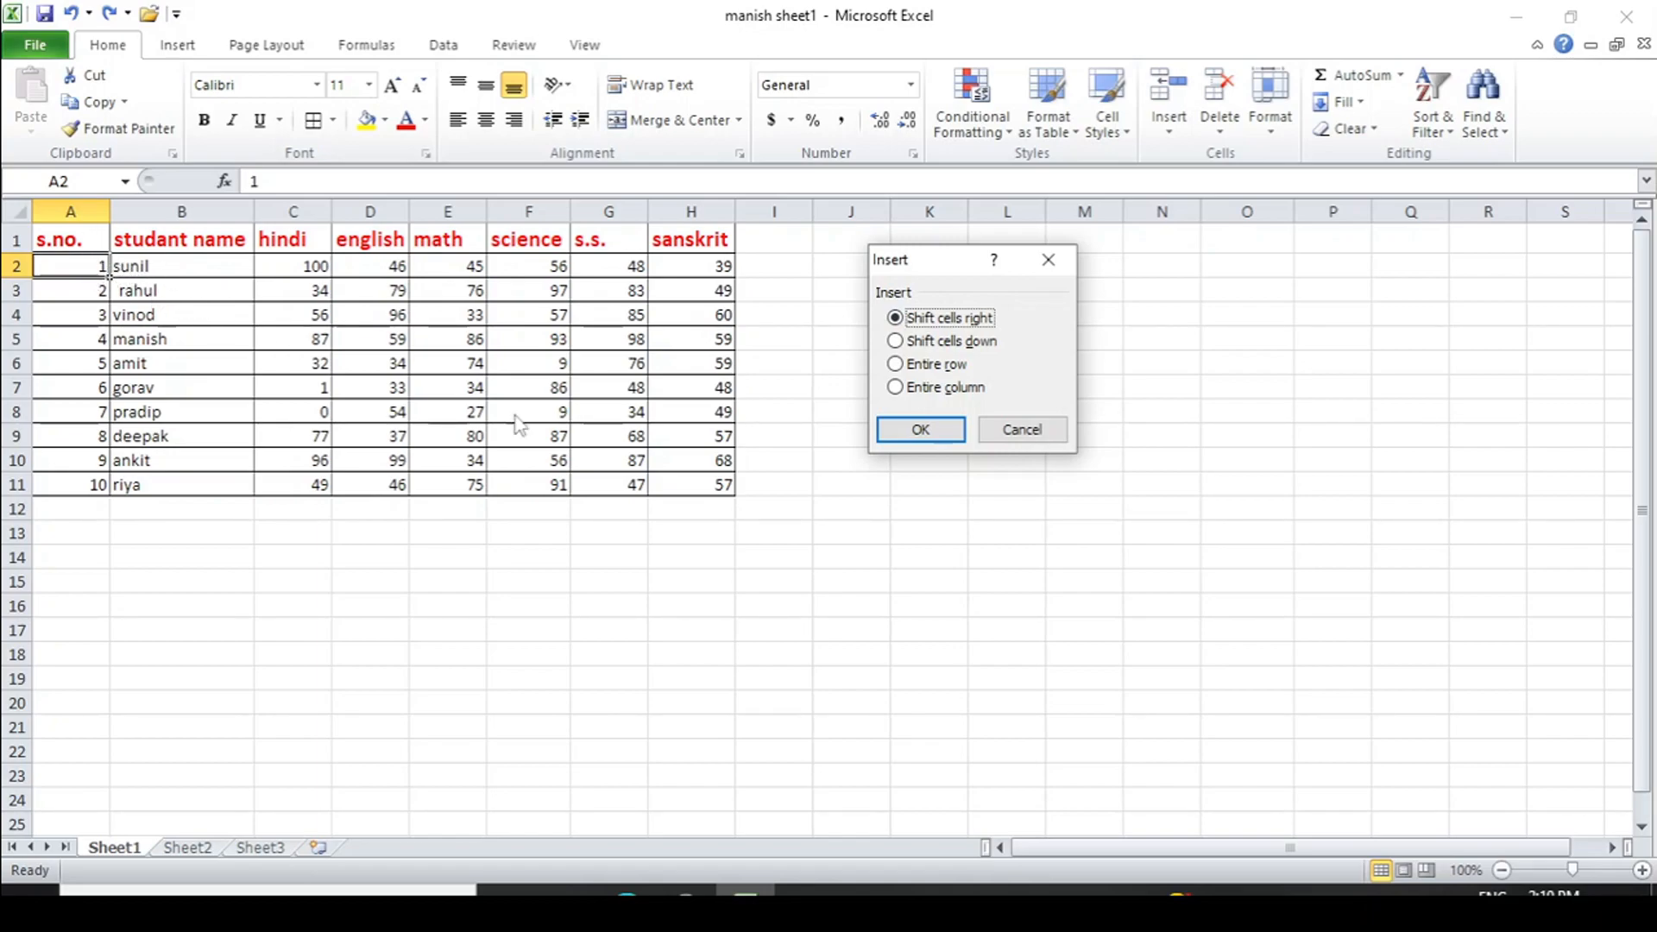
click(921, 430)
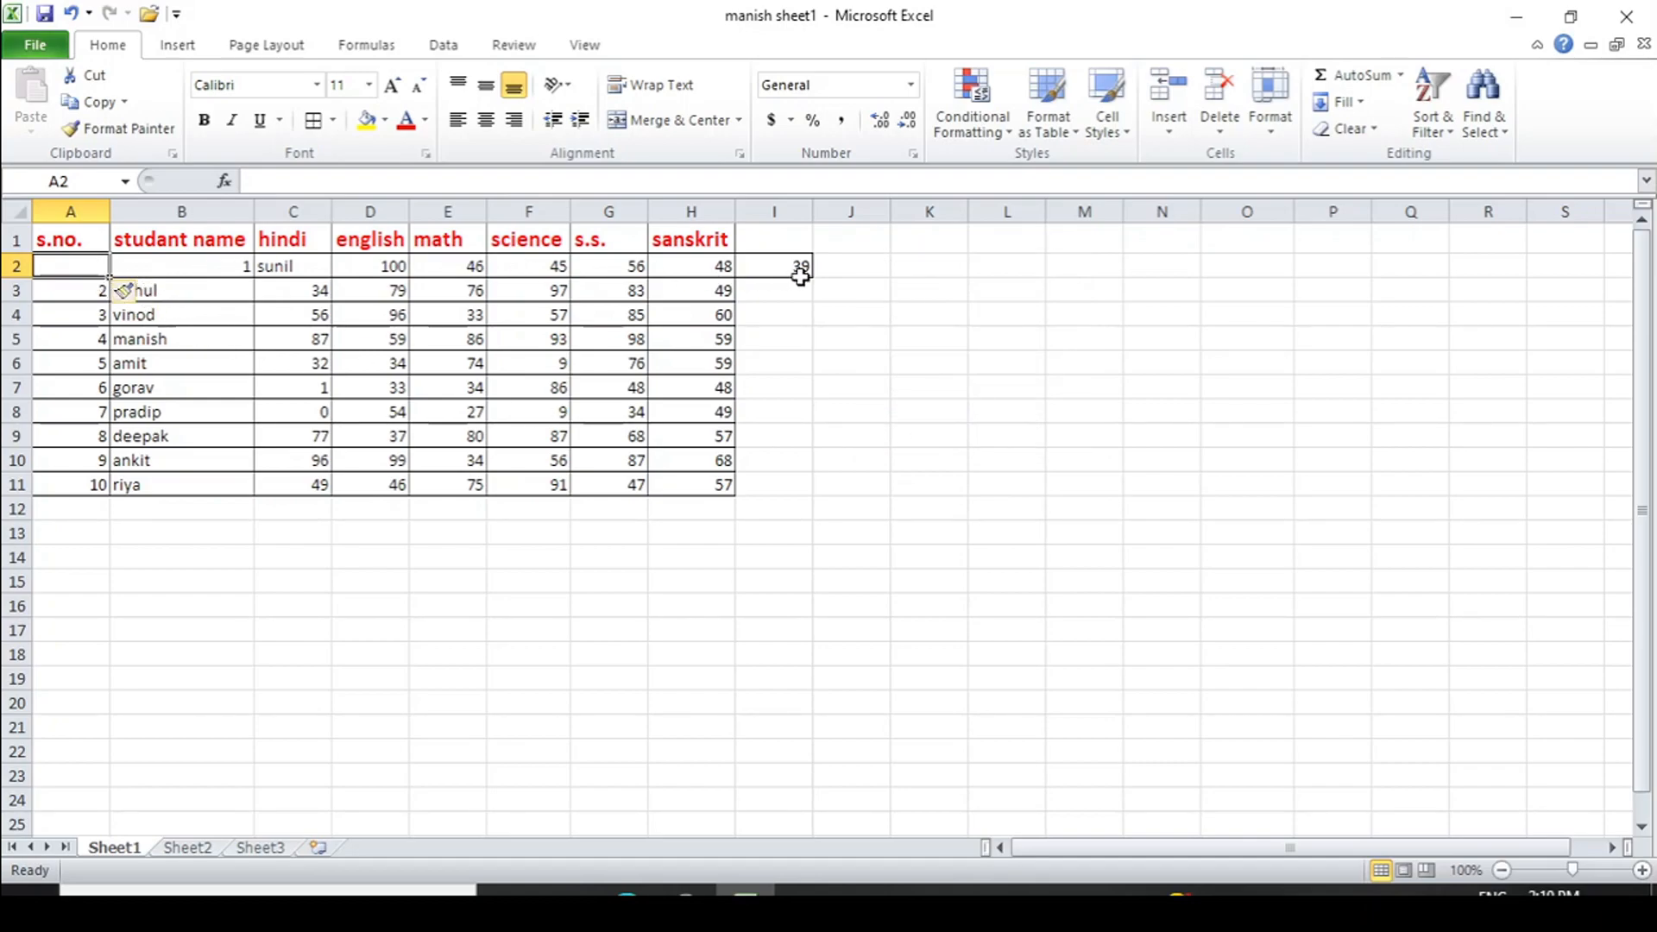
key(ctrl+z)
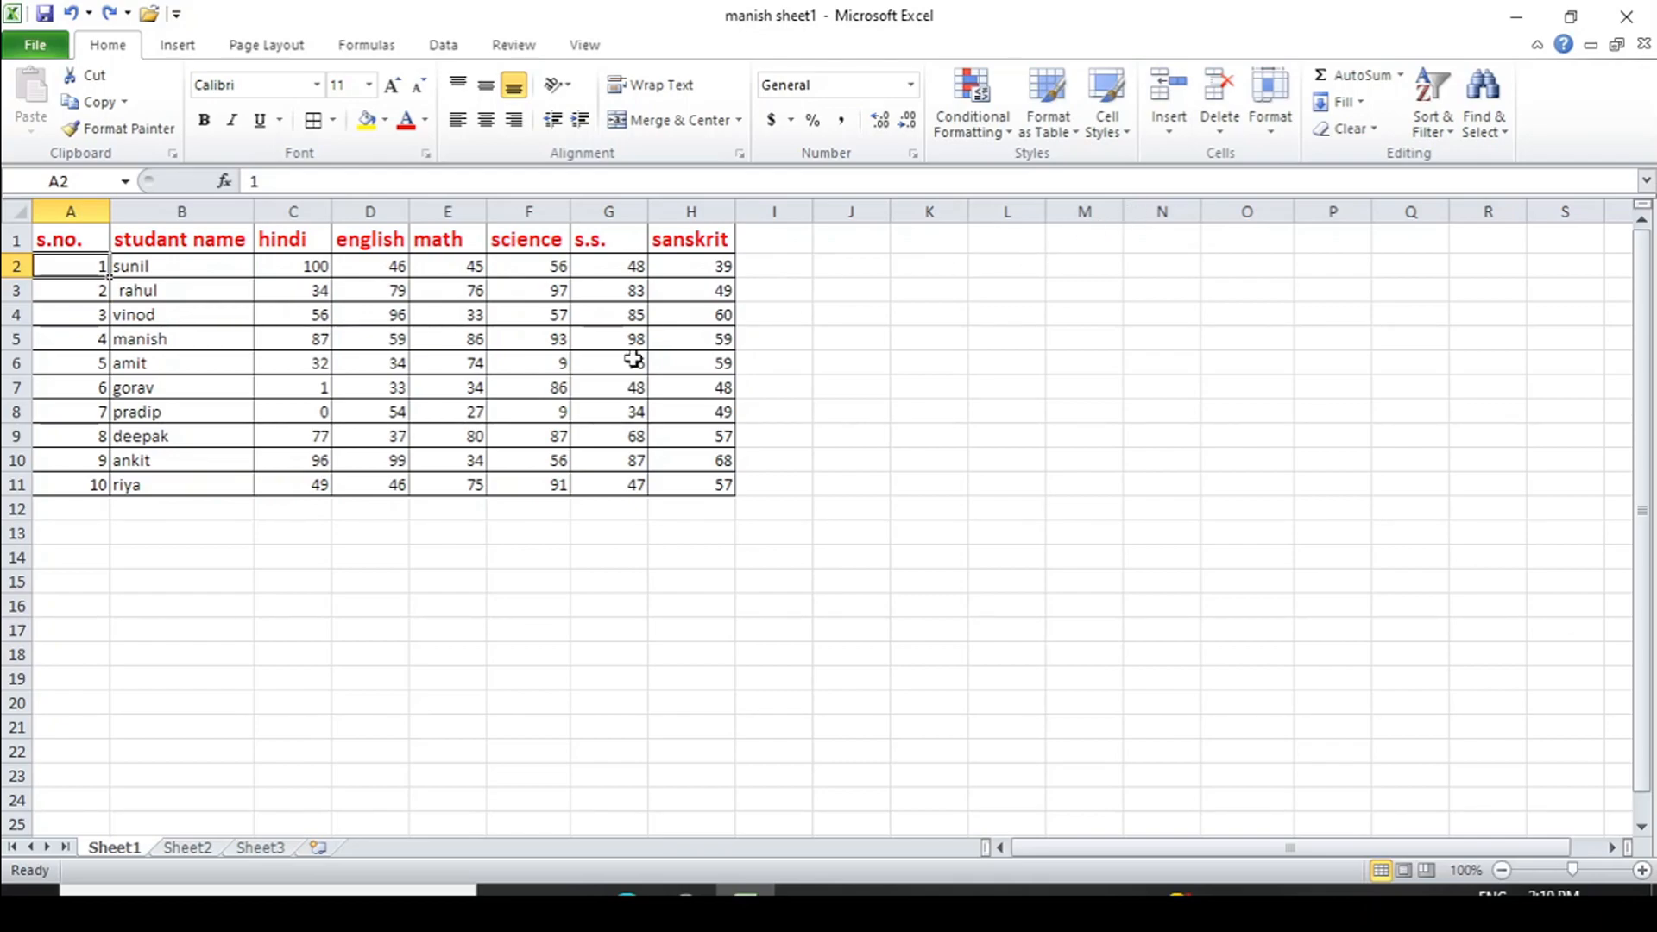
- Insert a blank sheet row above vinod's row at A4, between serial numbers 2 and 3
click(1170, 132)
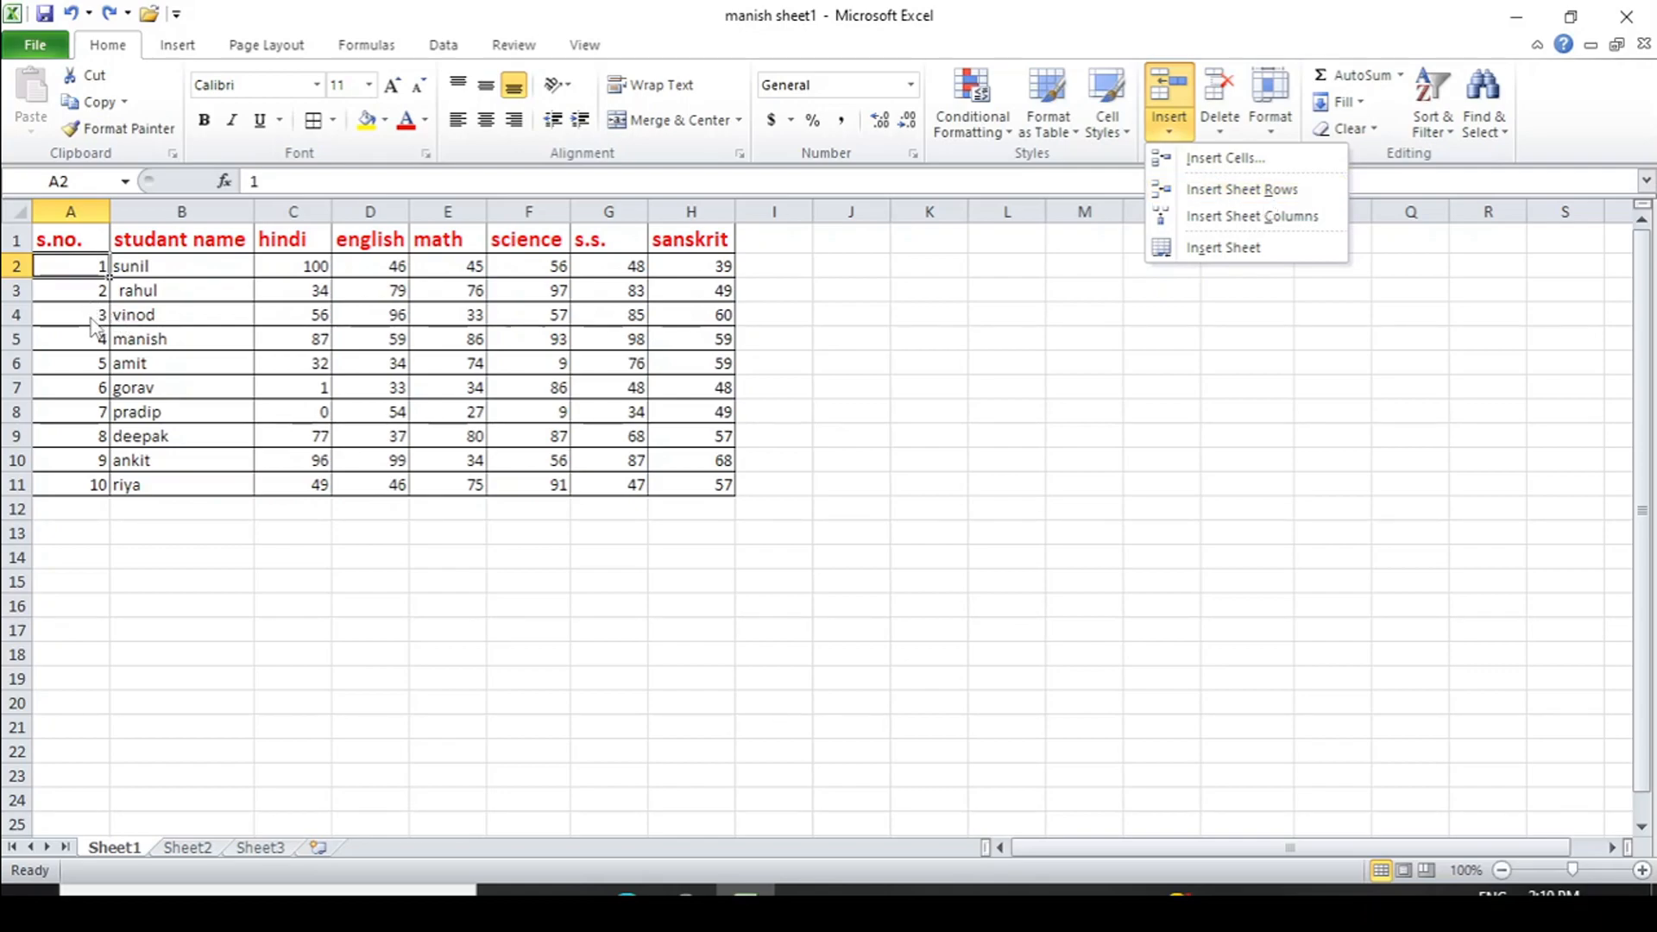
click(93, 321)
click(90, 316)
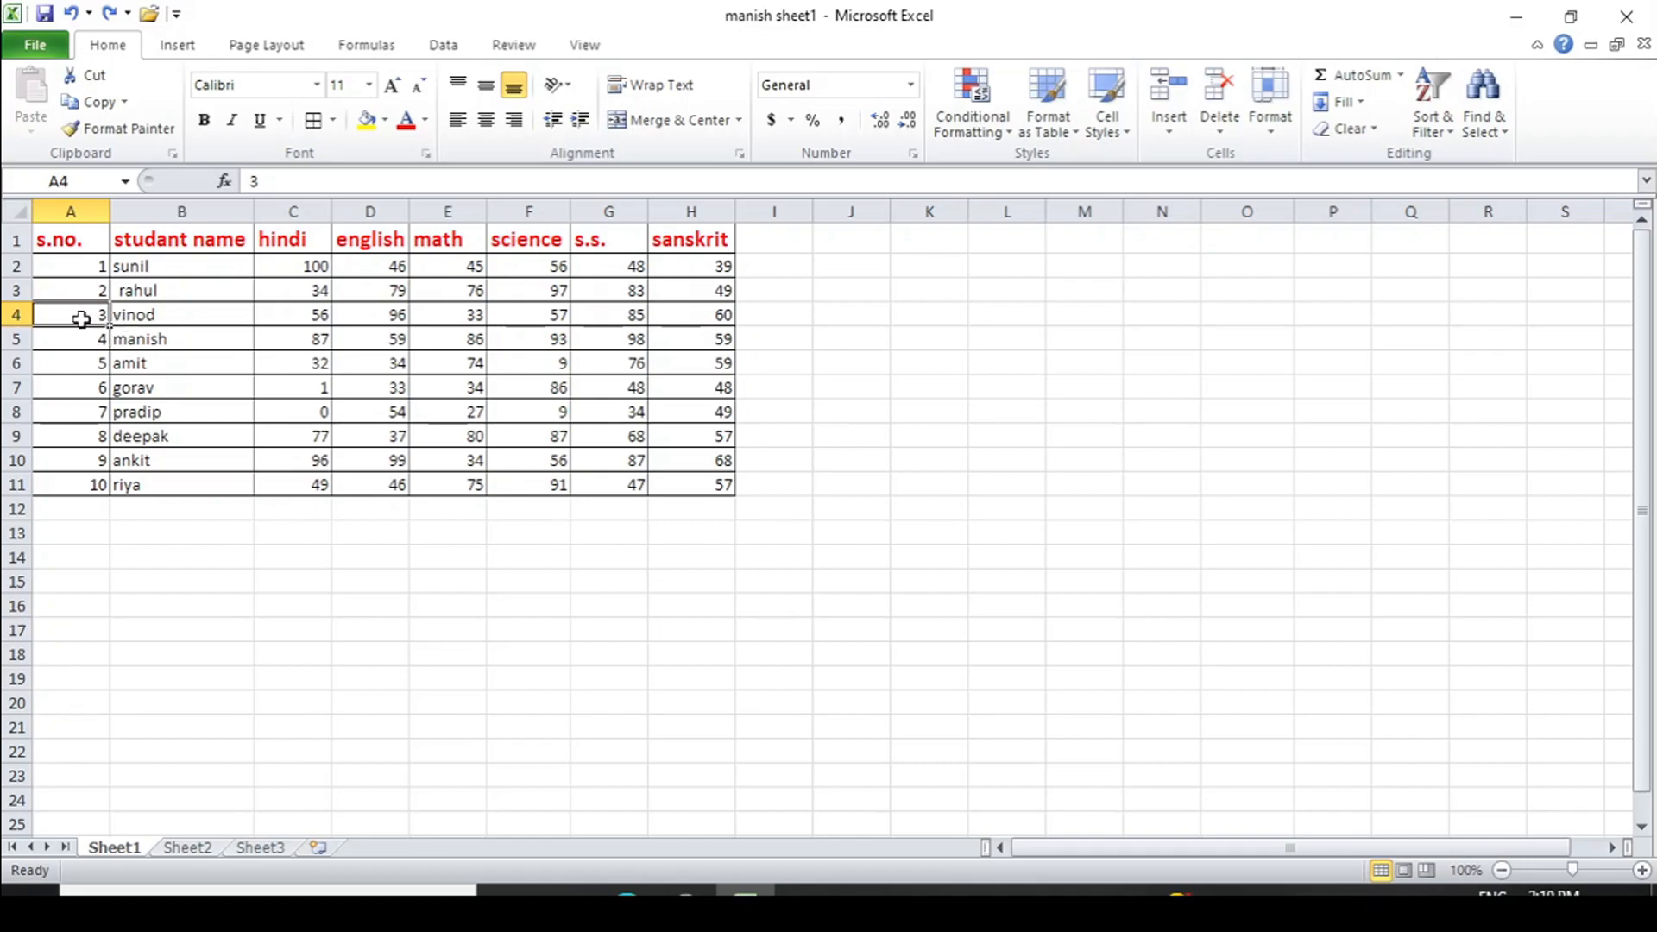
click(1155, 136)
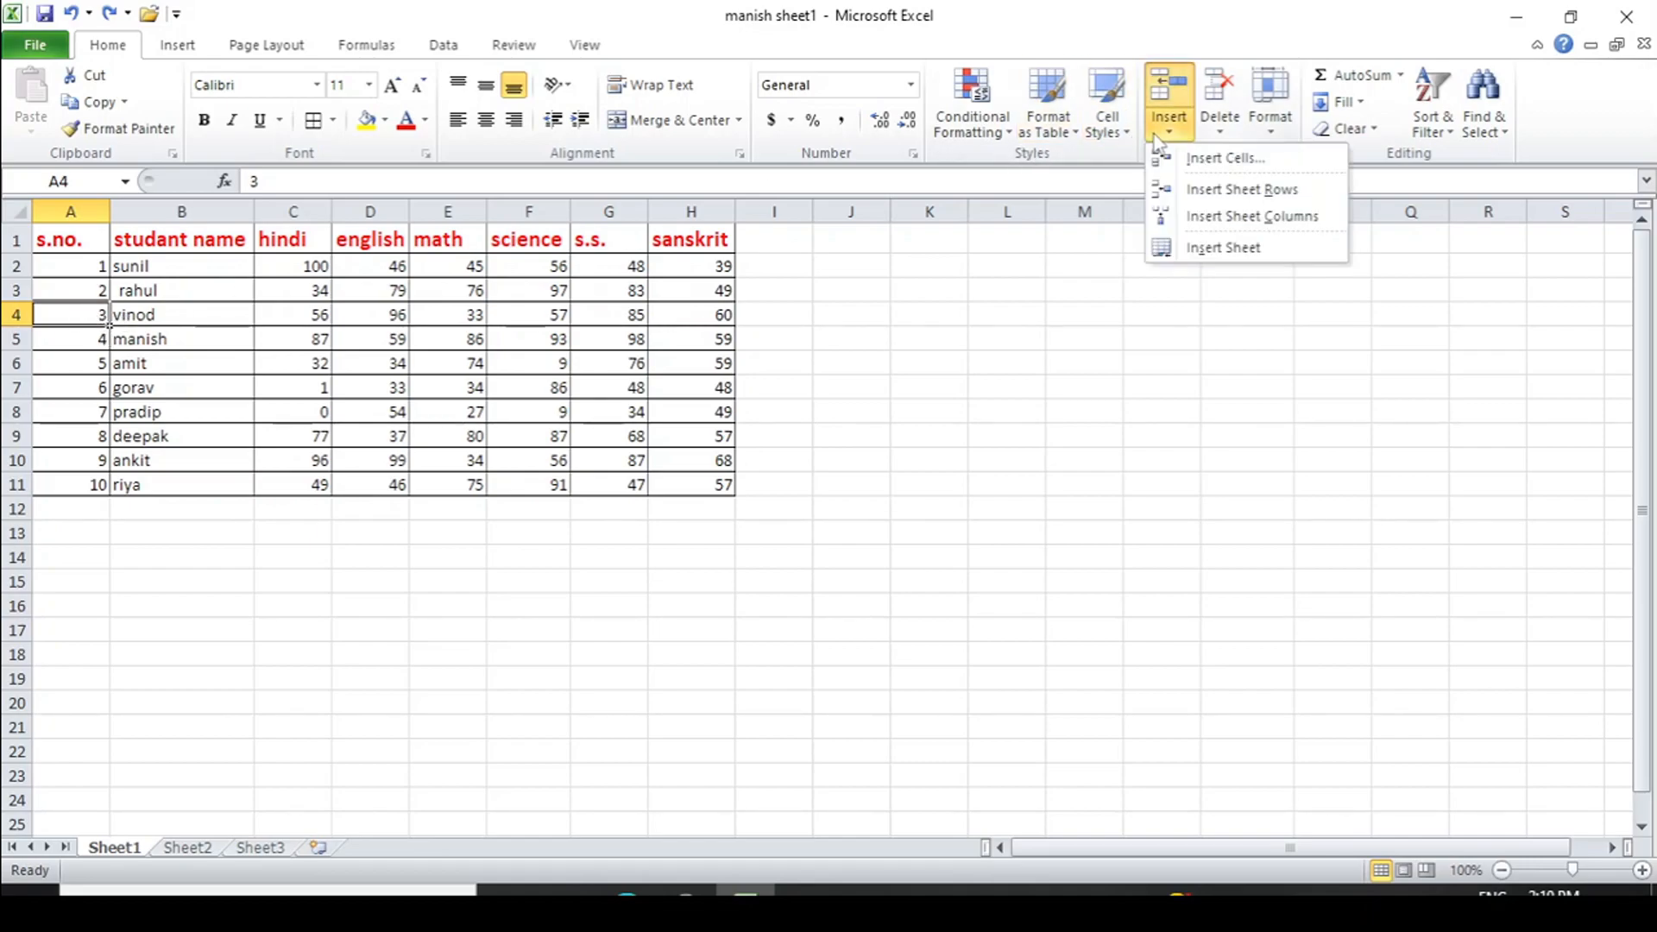
click(1236, 191)
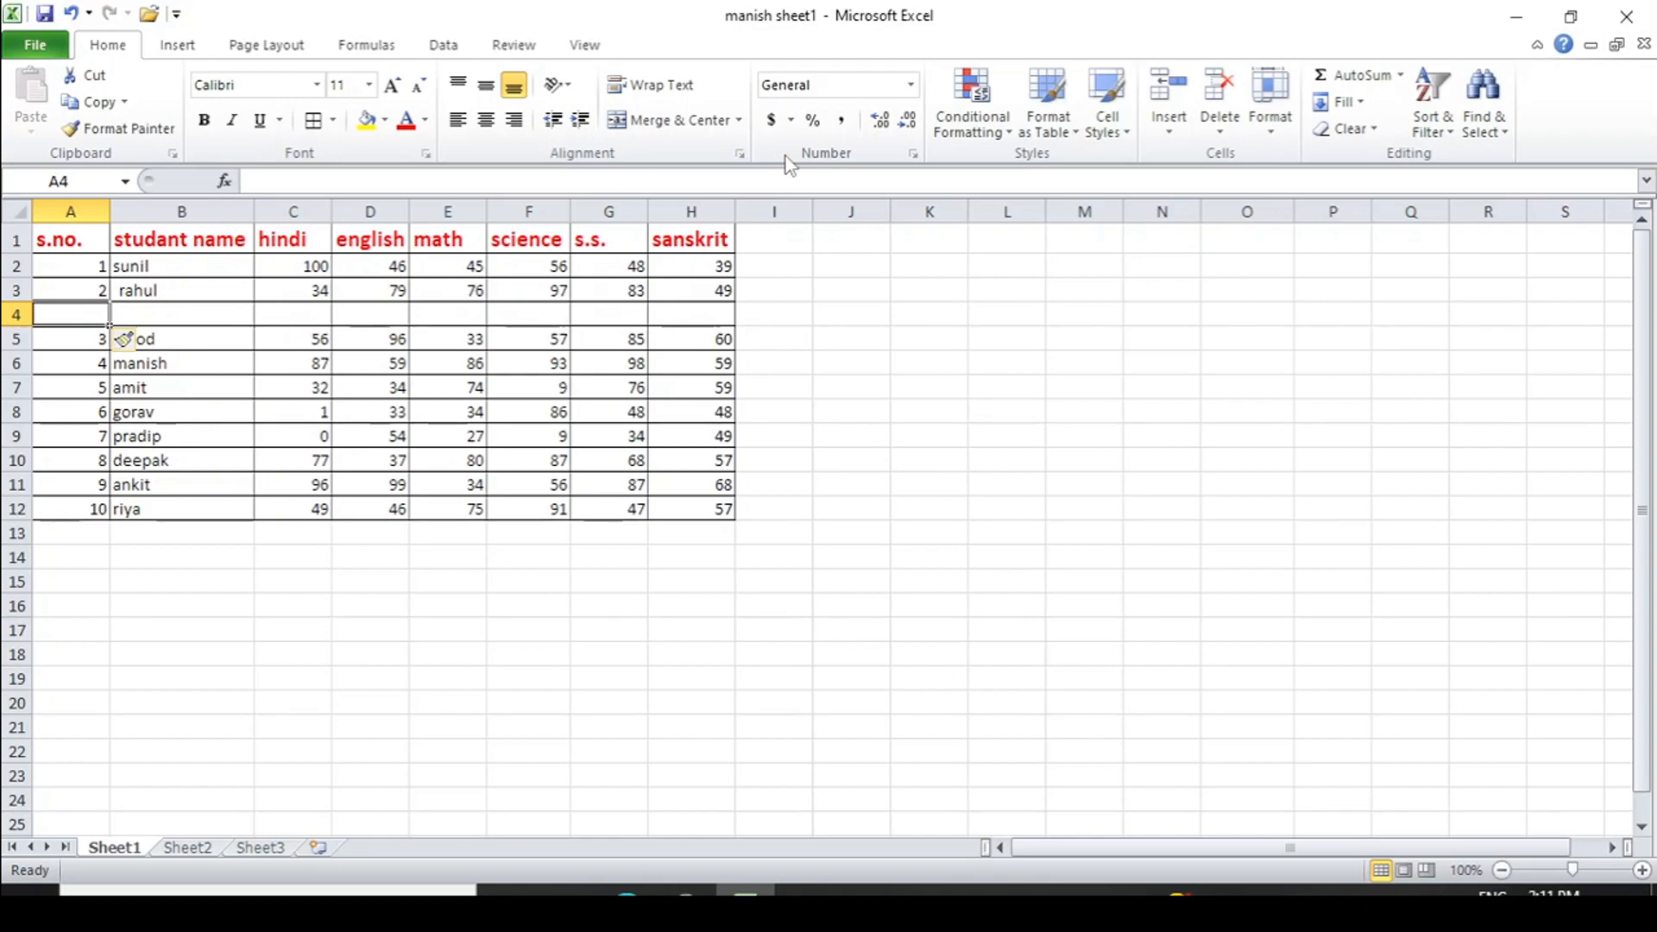
click(318, 365)
- Insert a blank sheet column at E3, moving math through sanskrit to columns F–I
click(389, 369)
click(474, 368)
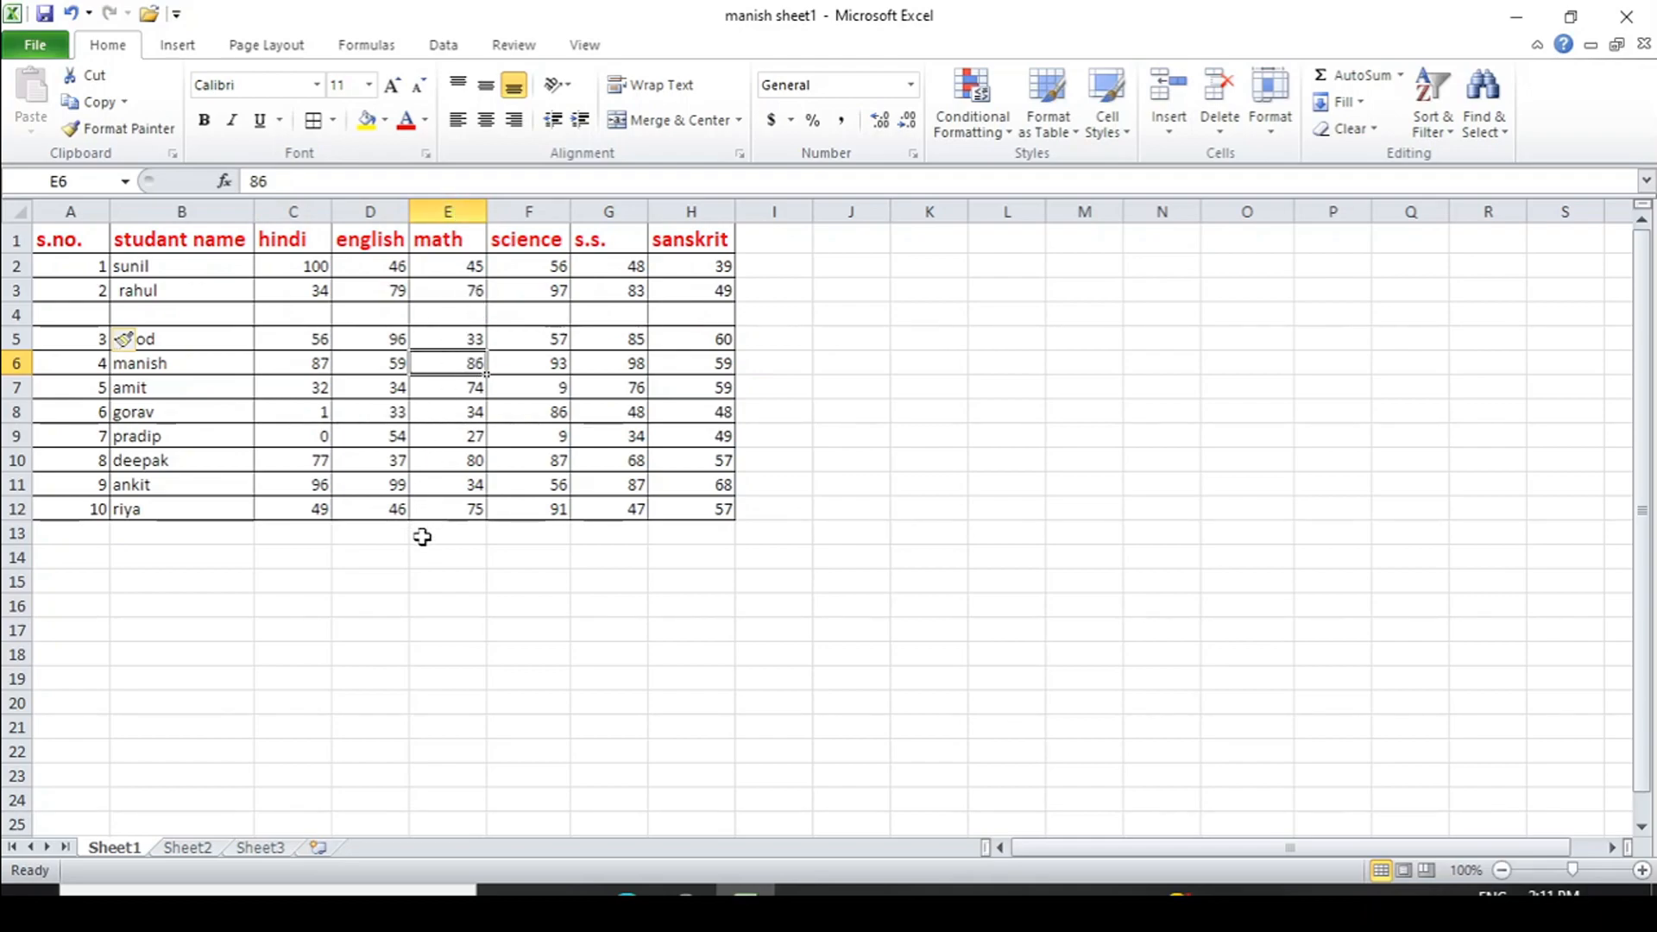
click(466, 290)
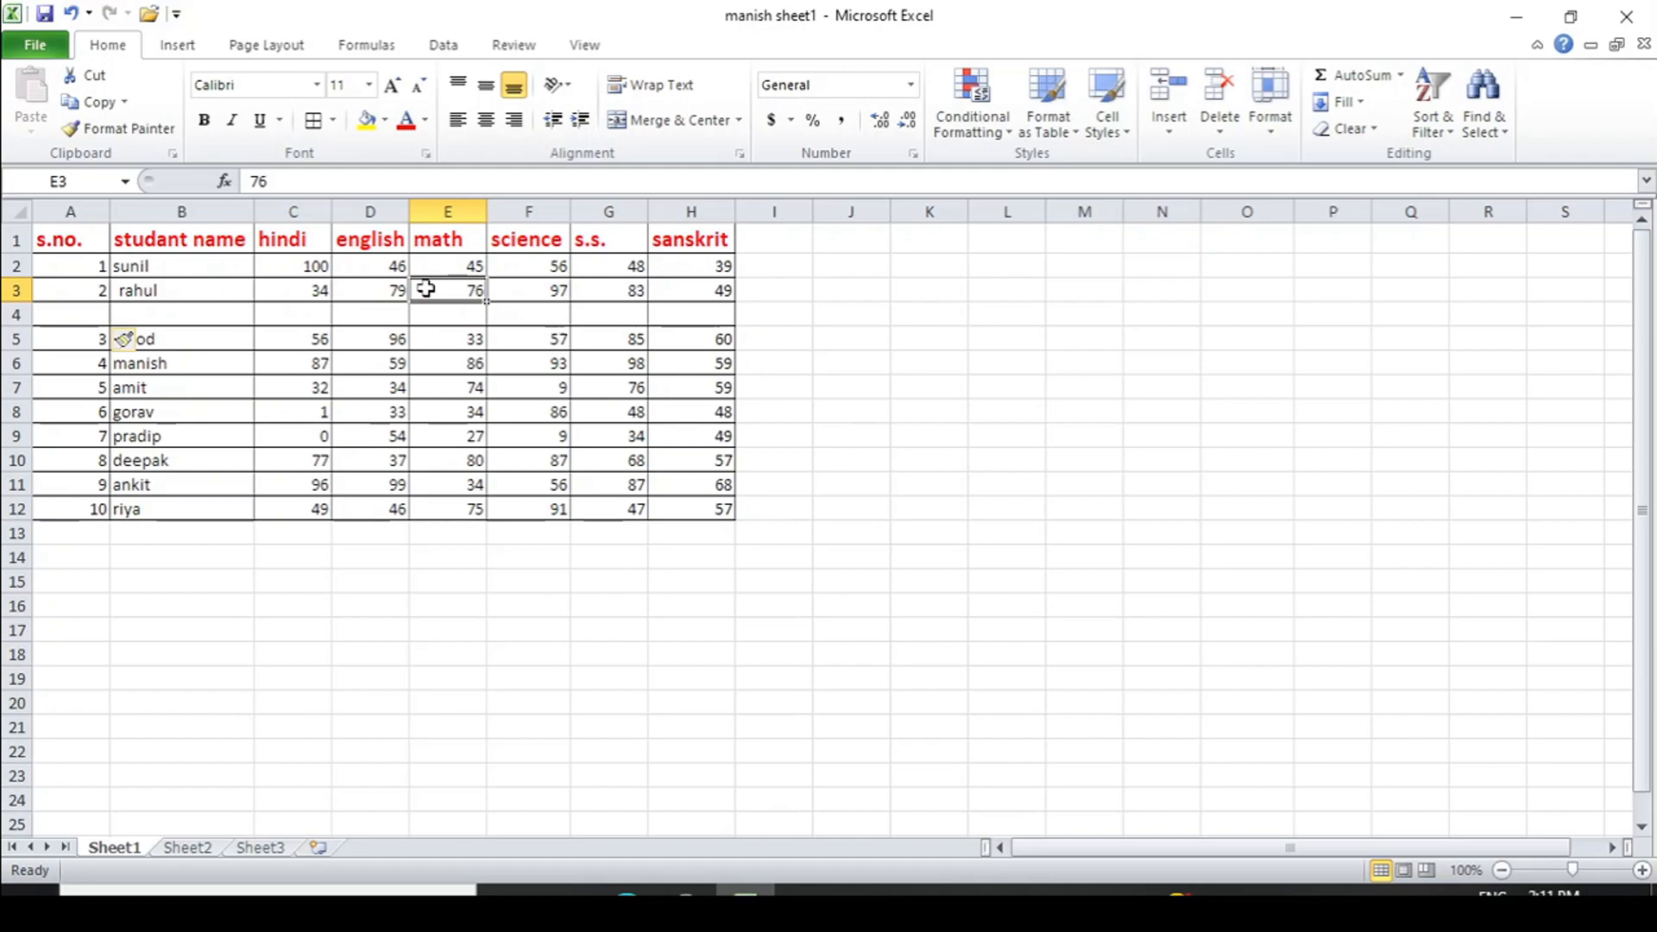
click(1161, 131)
click(1234, 216)
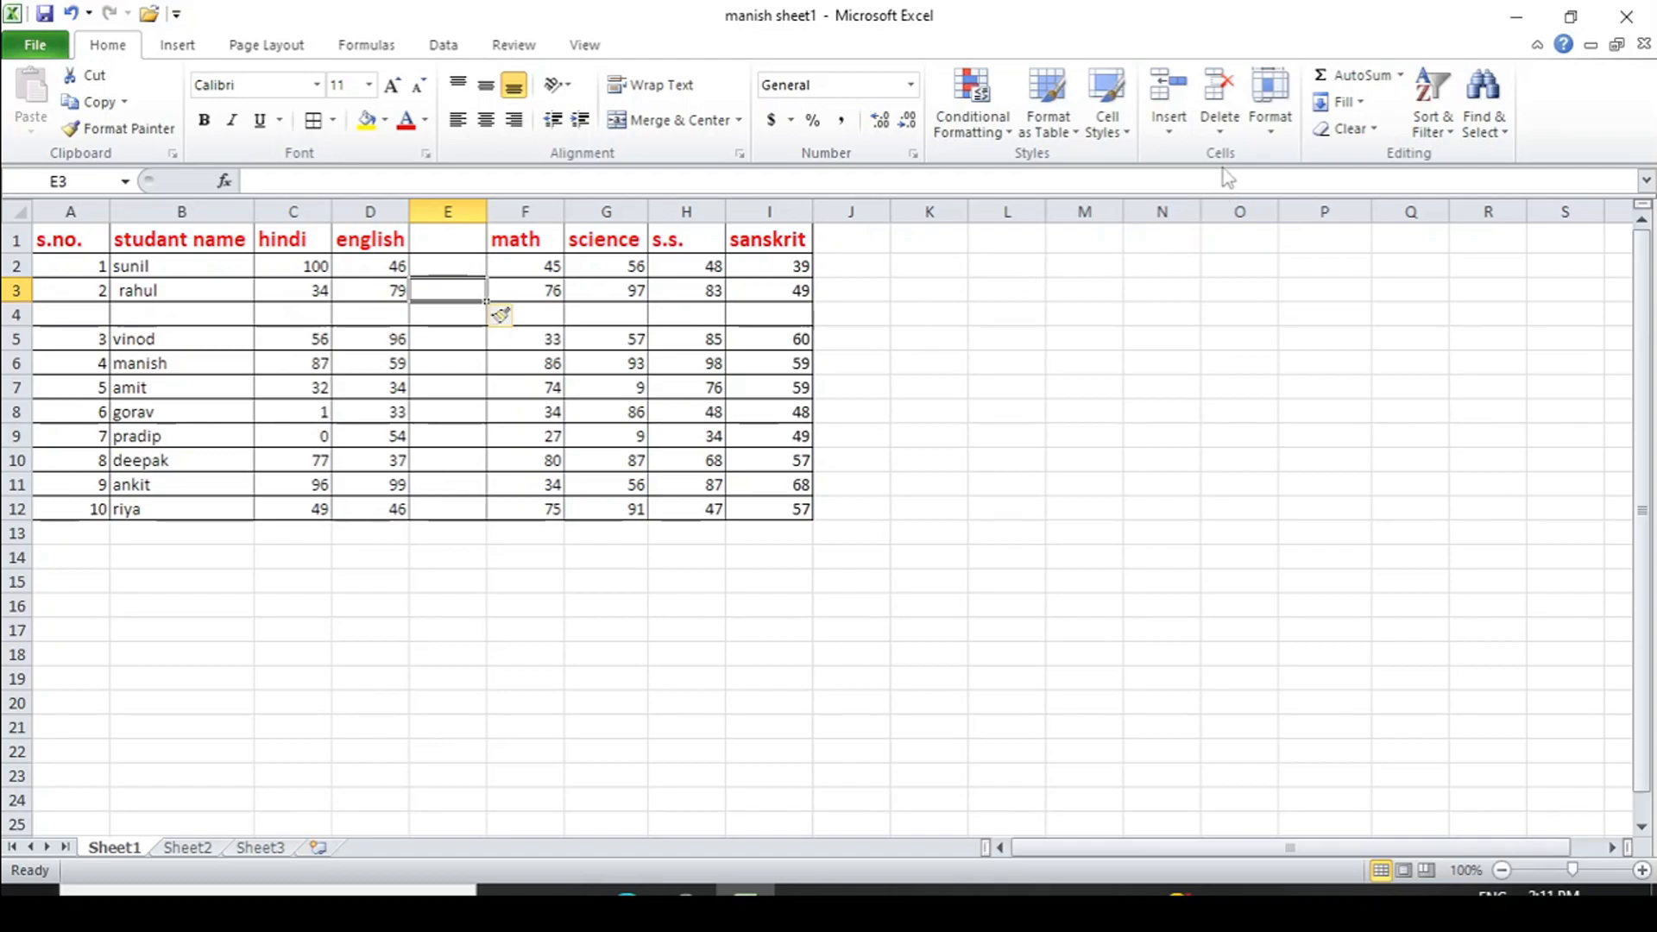
click(1170, 133)
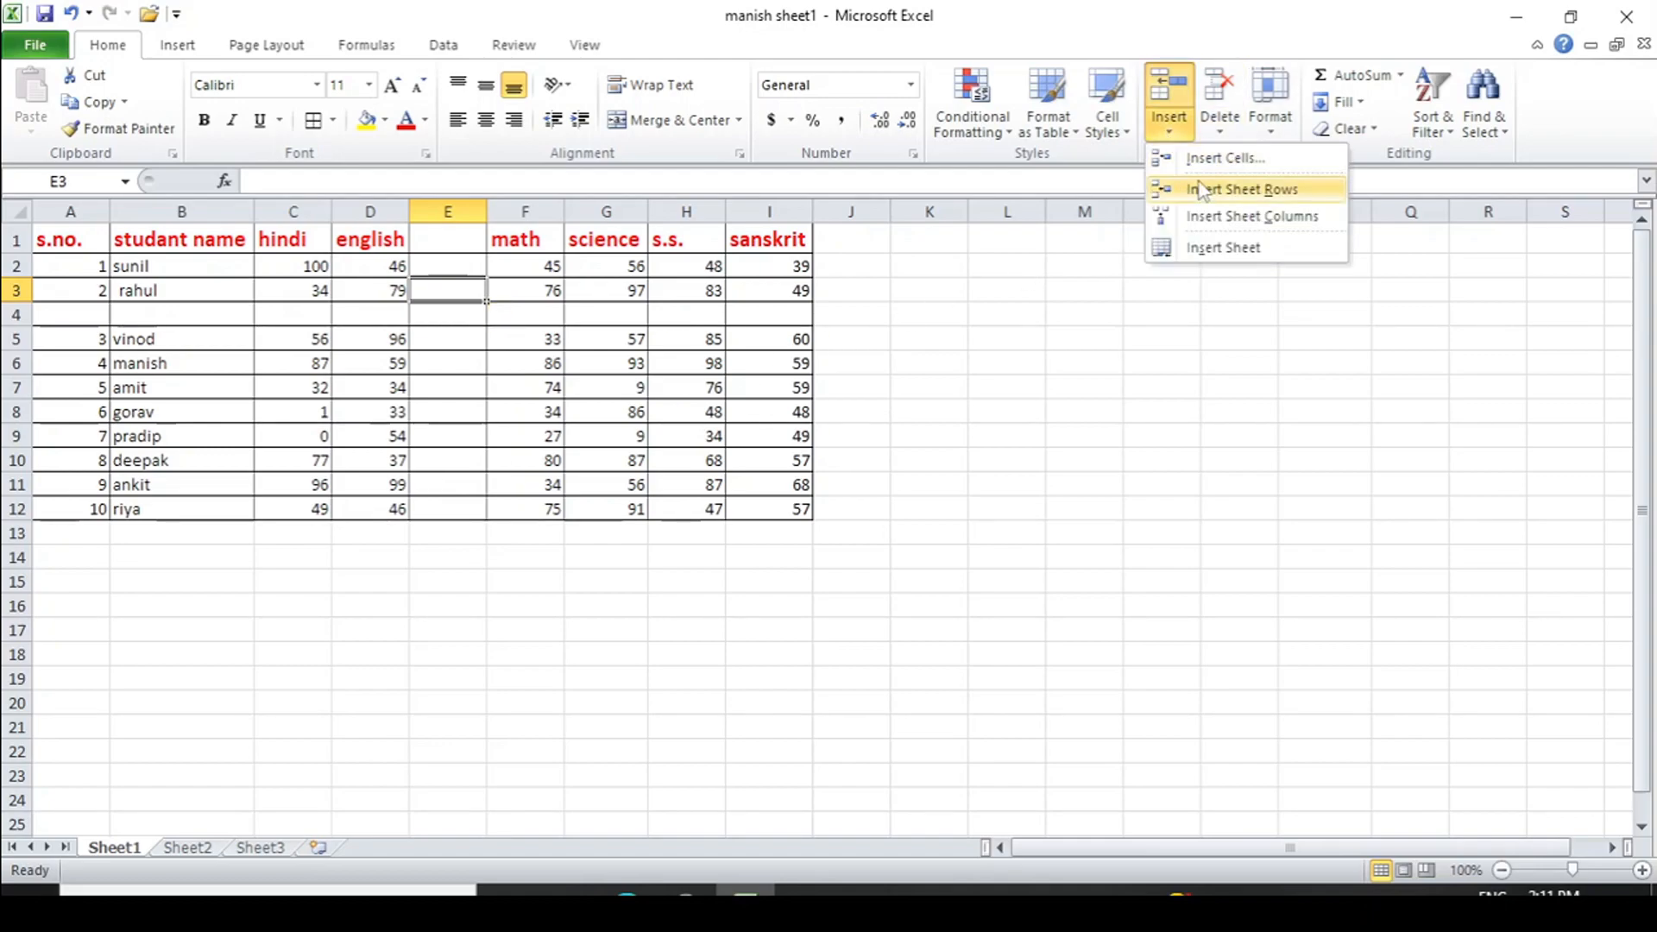
- Add blank worksheets Sheet4 and Sheet5, then return to the marks table on Sheet1
click(1239, 250)
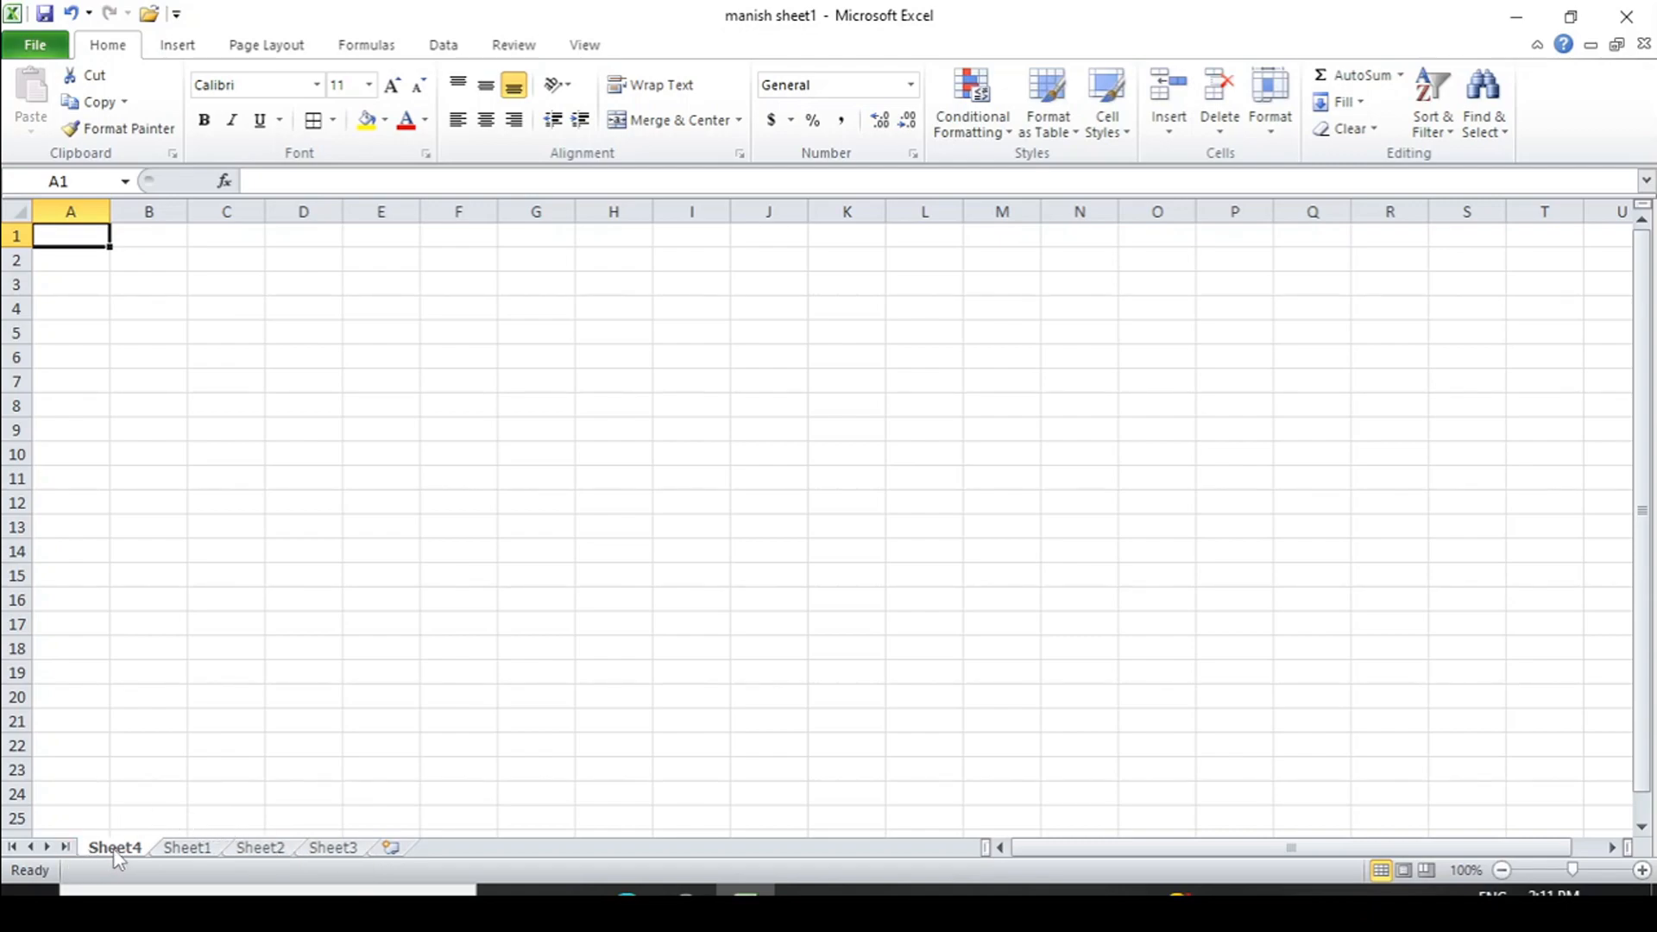
click(1171, 139)
click(1207, 249)
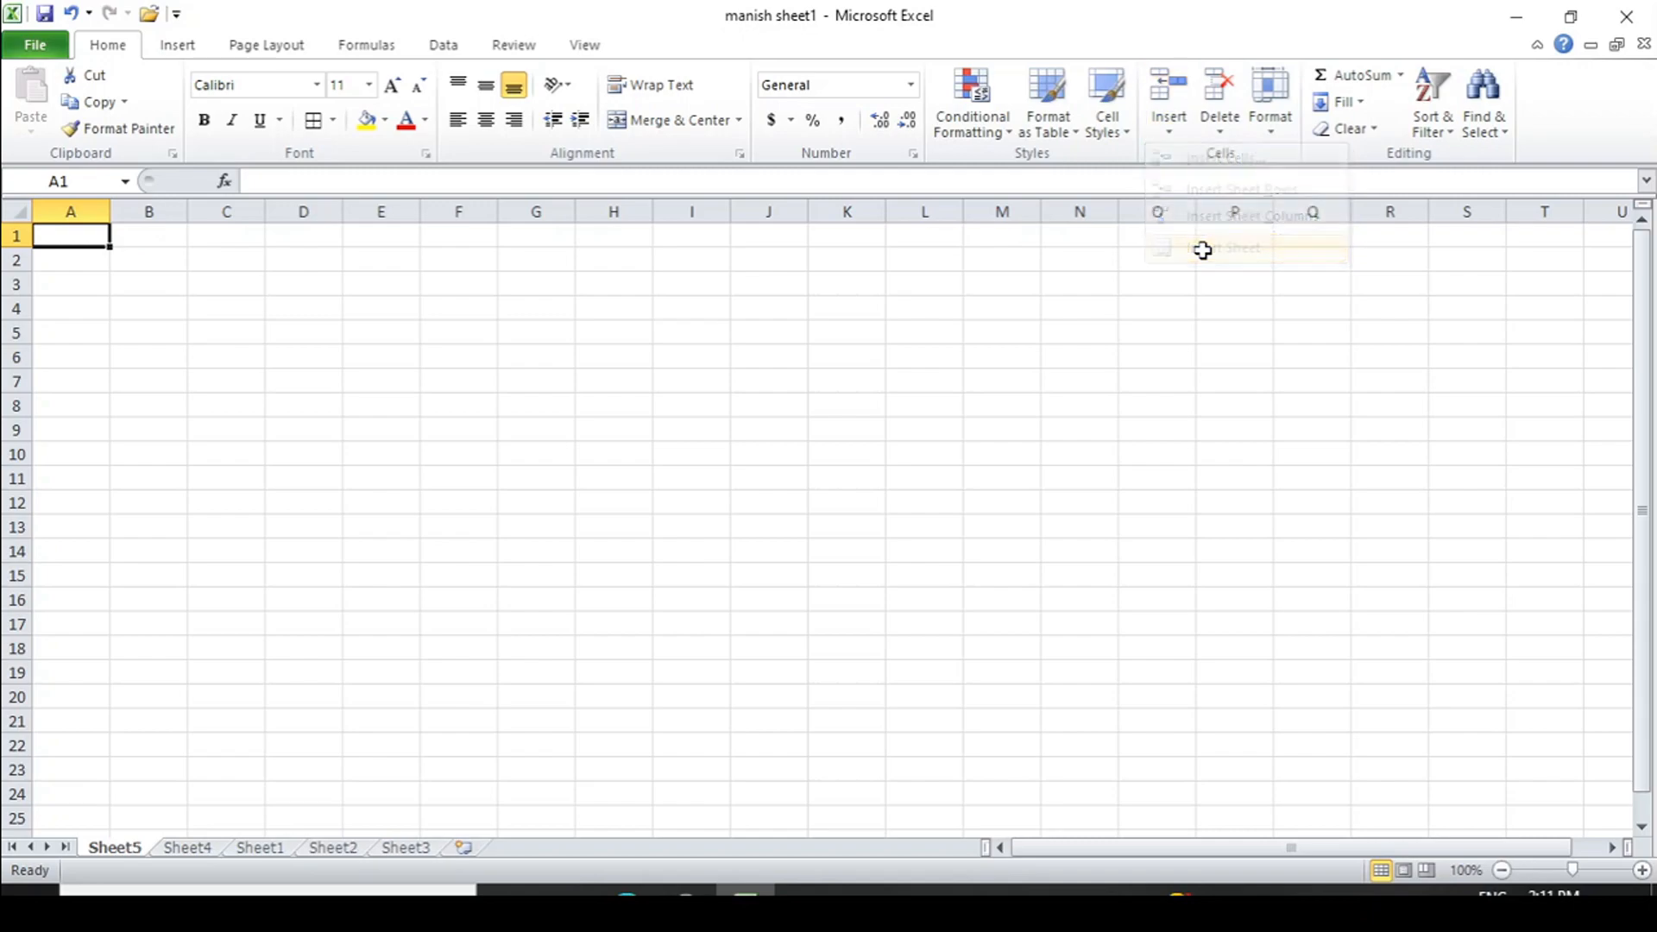
click(257, 848)
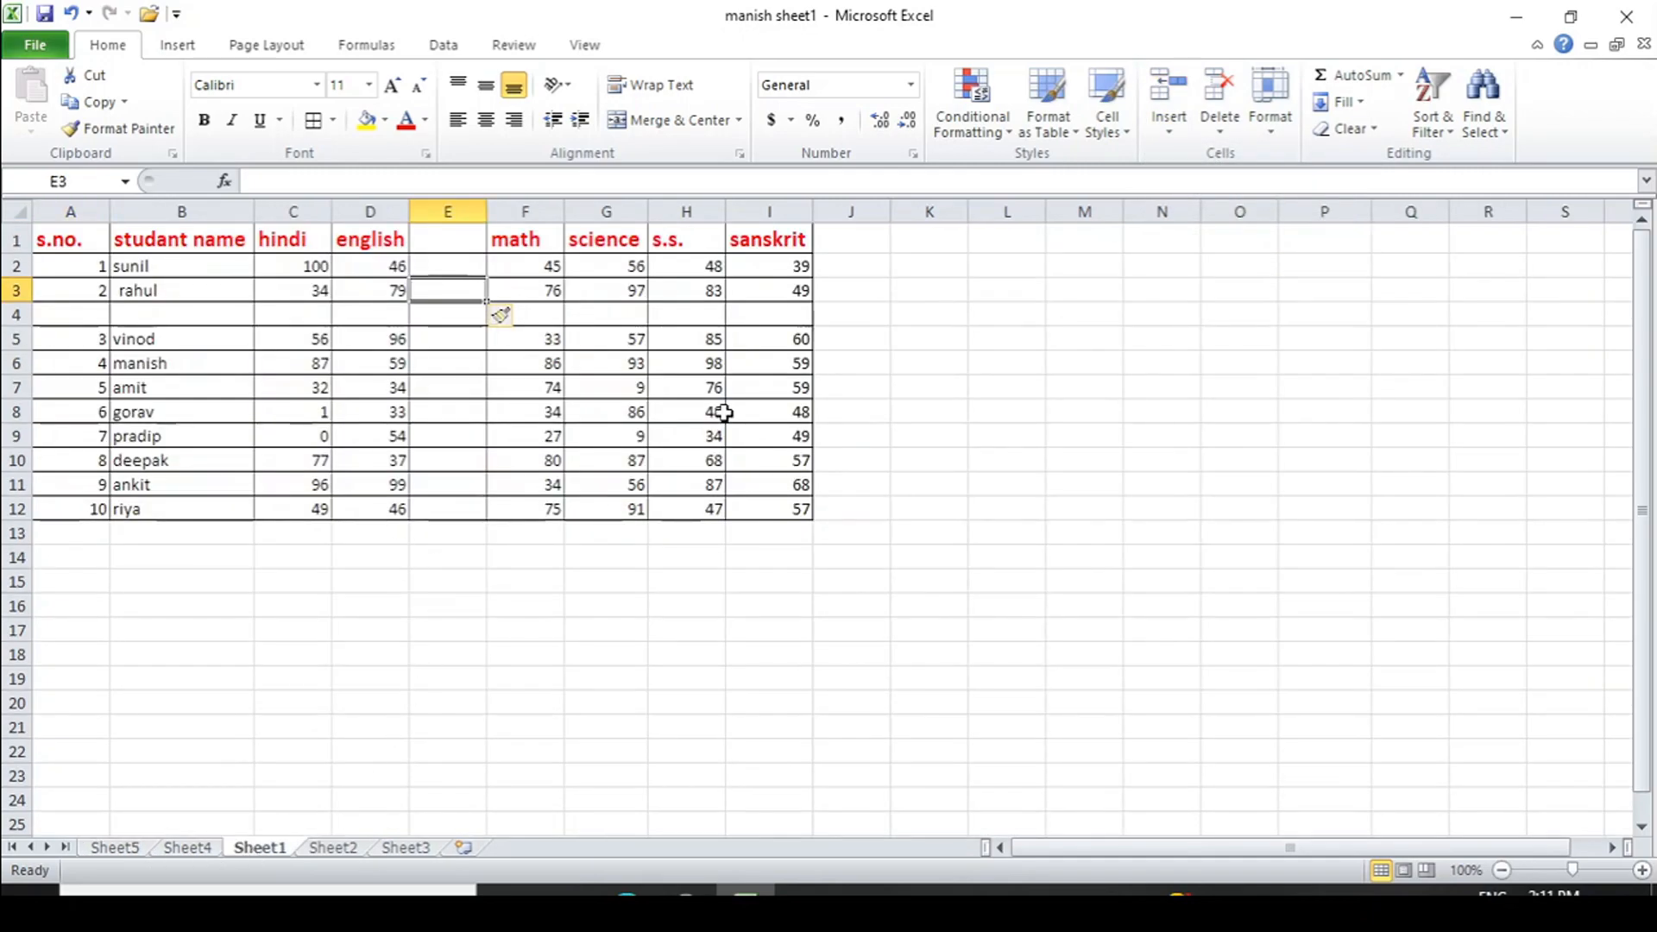
click(1170, 134)
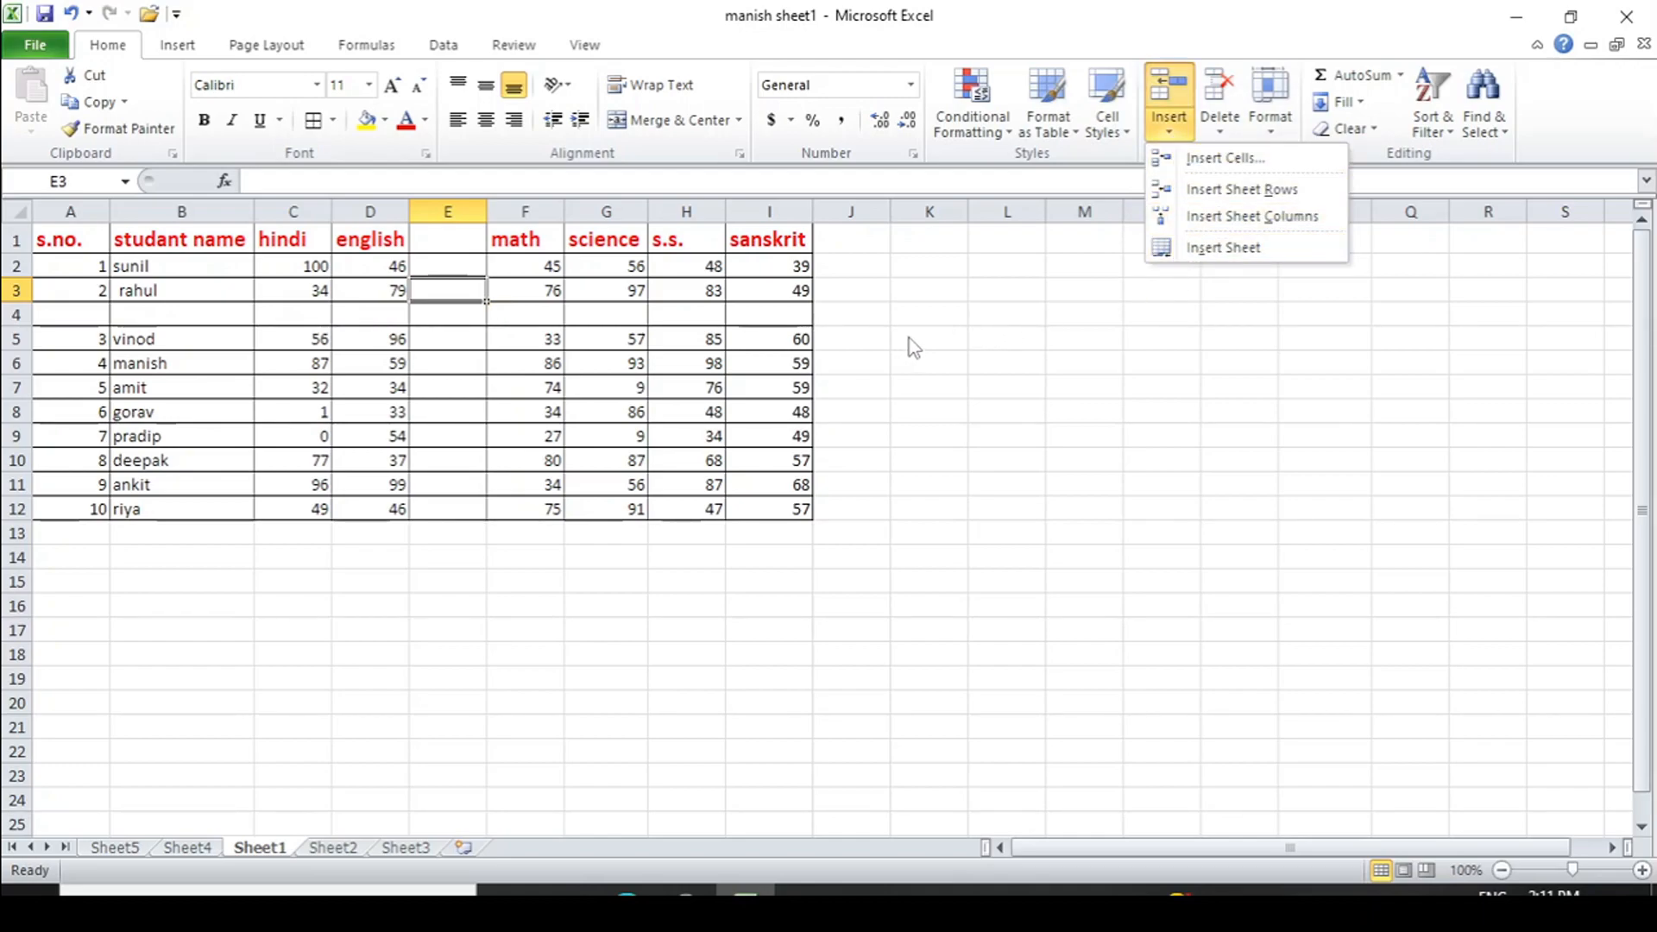
key(Escape)
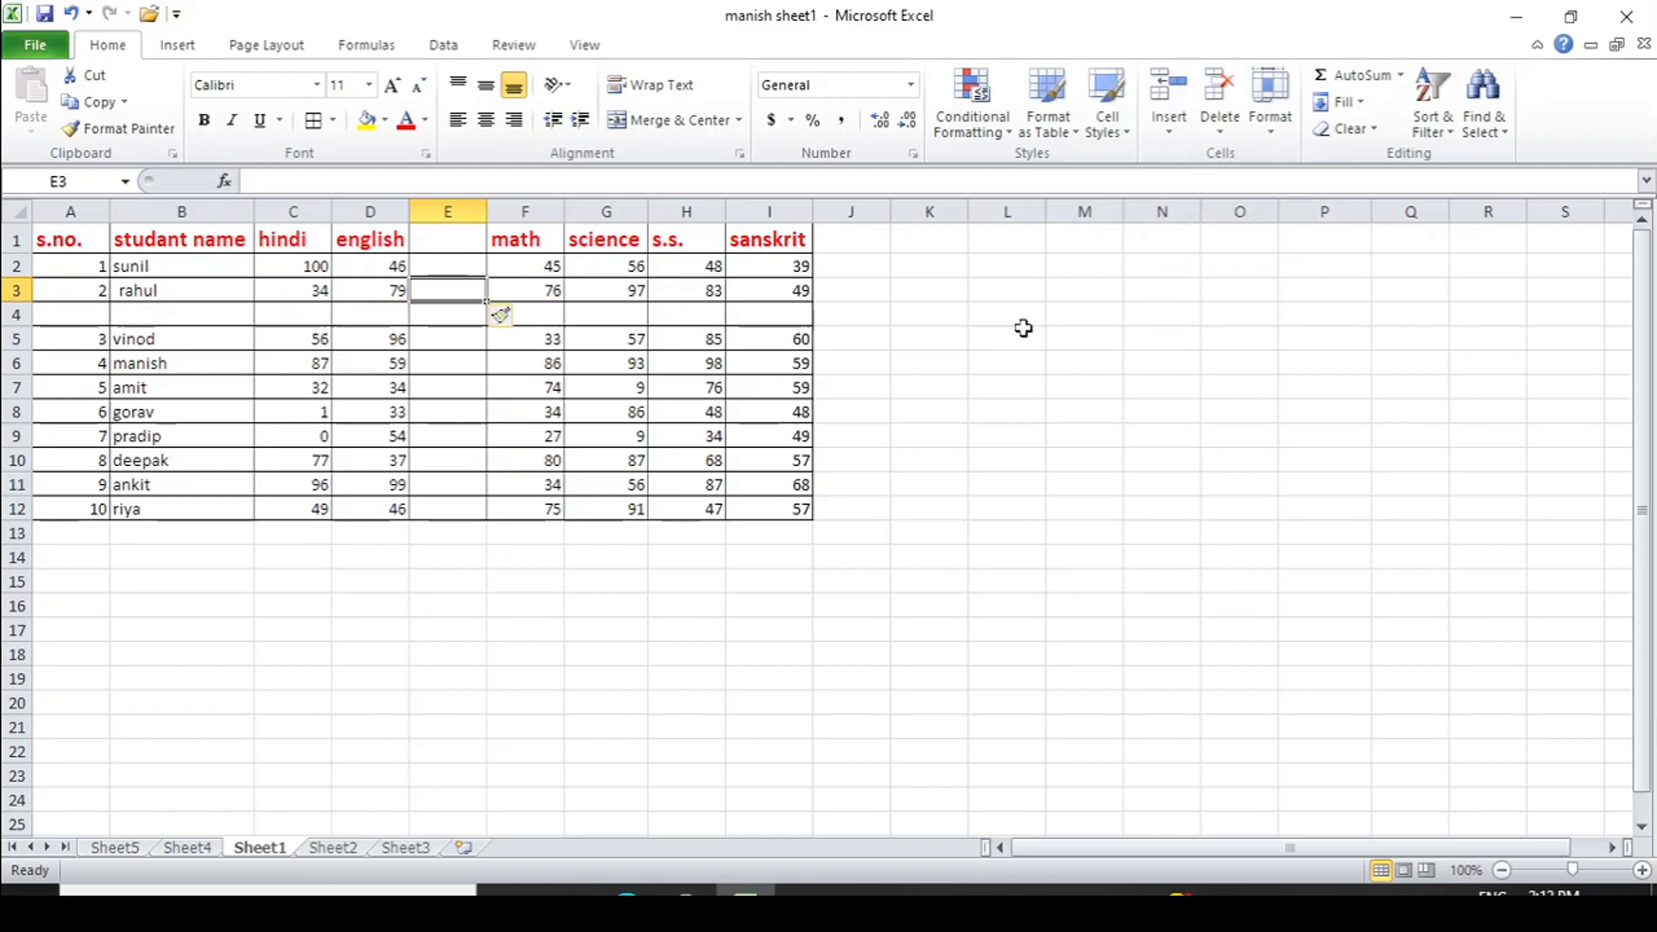
click(1221, 132)
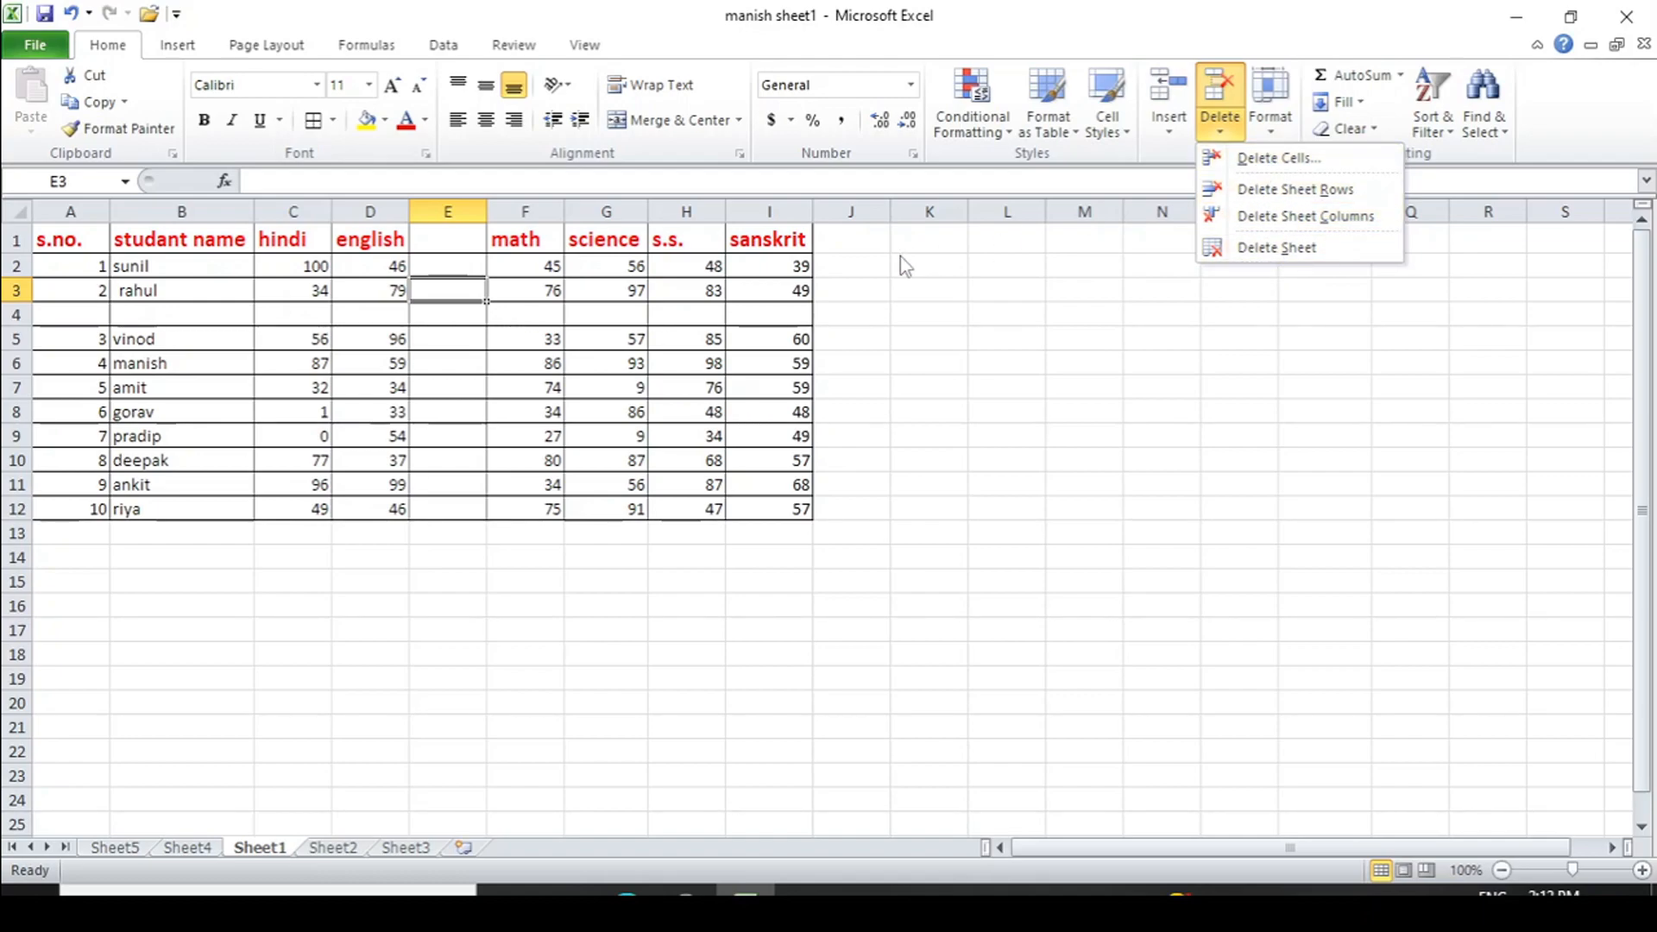
click(791, 263)
click(790, 263)
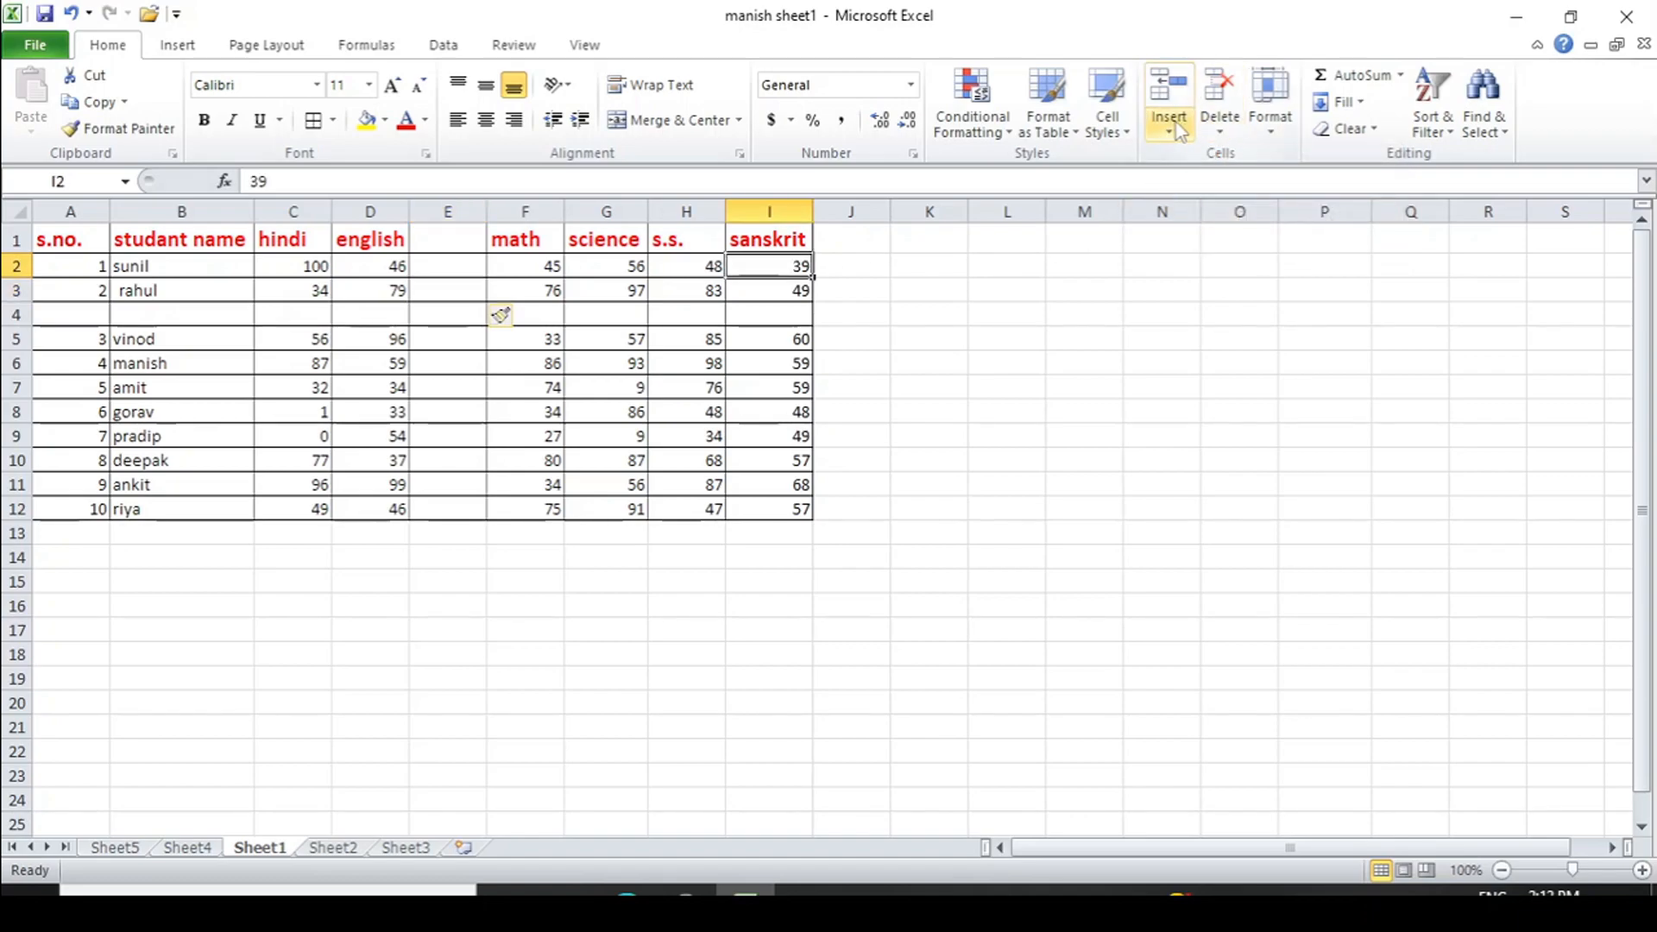
click(1214, 131)
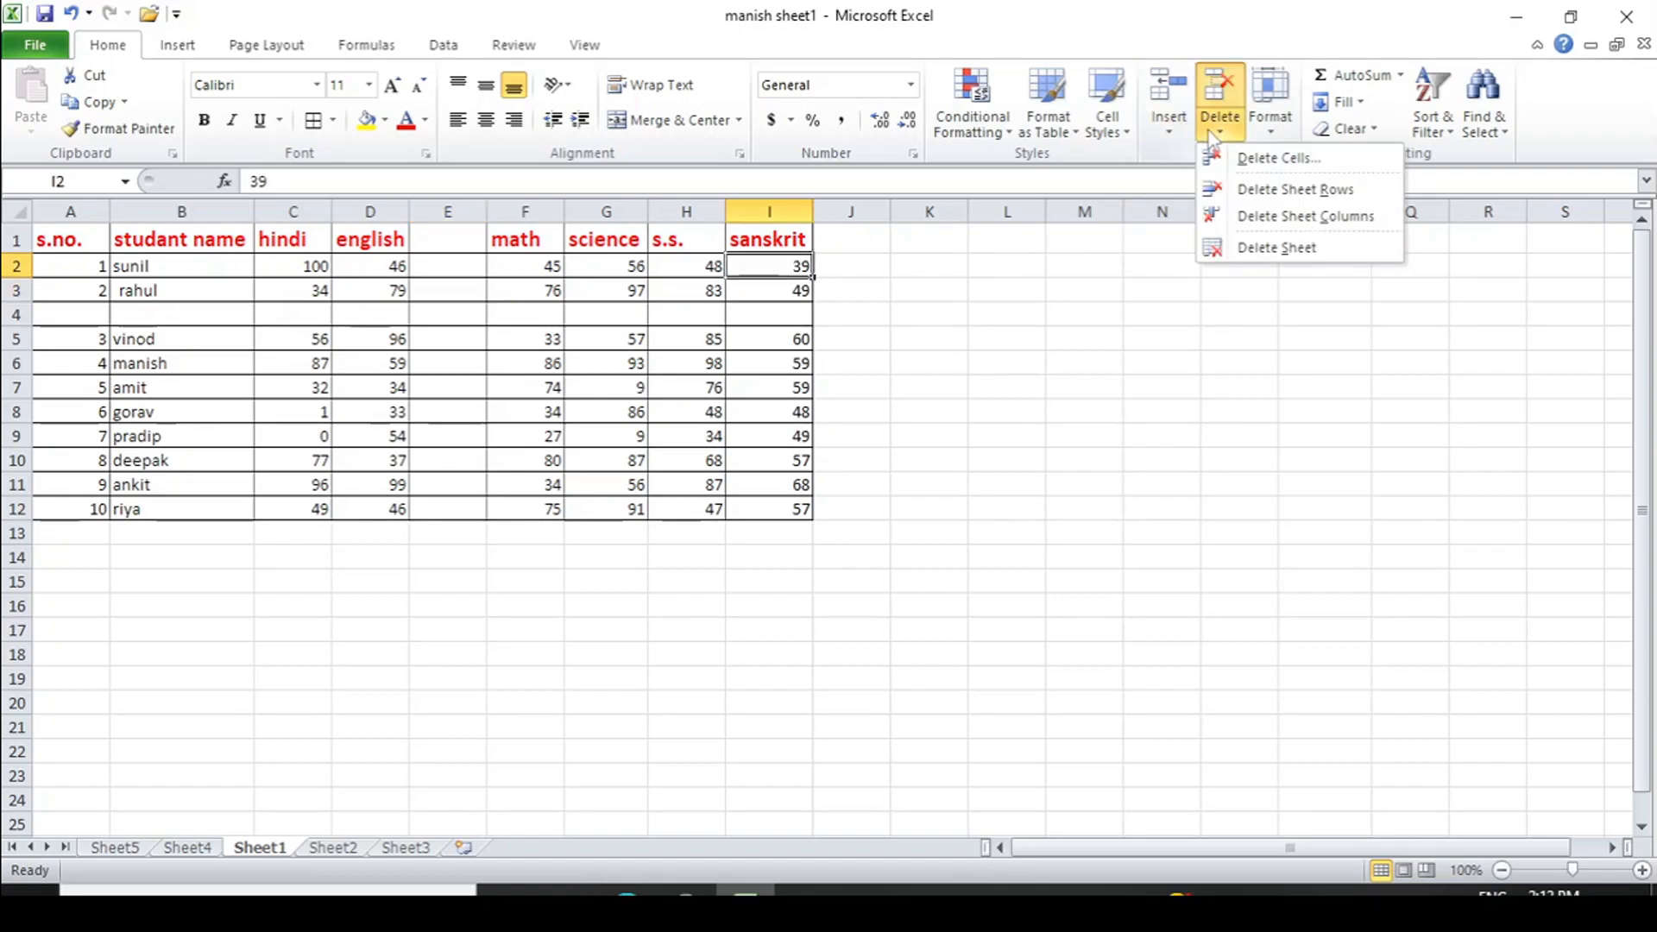
click(1252, 157)
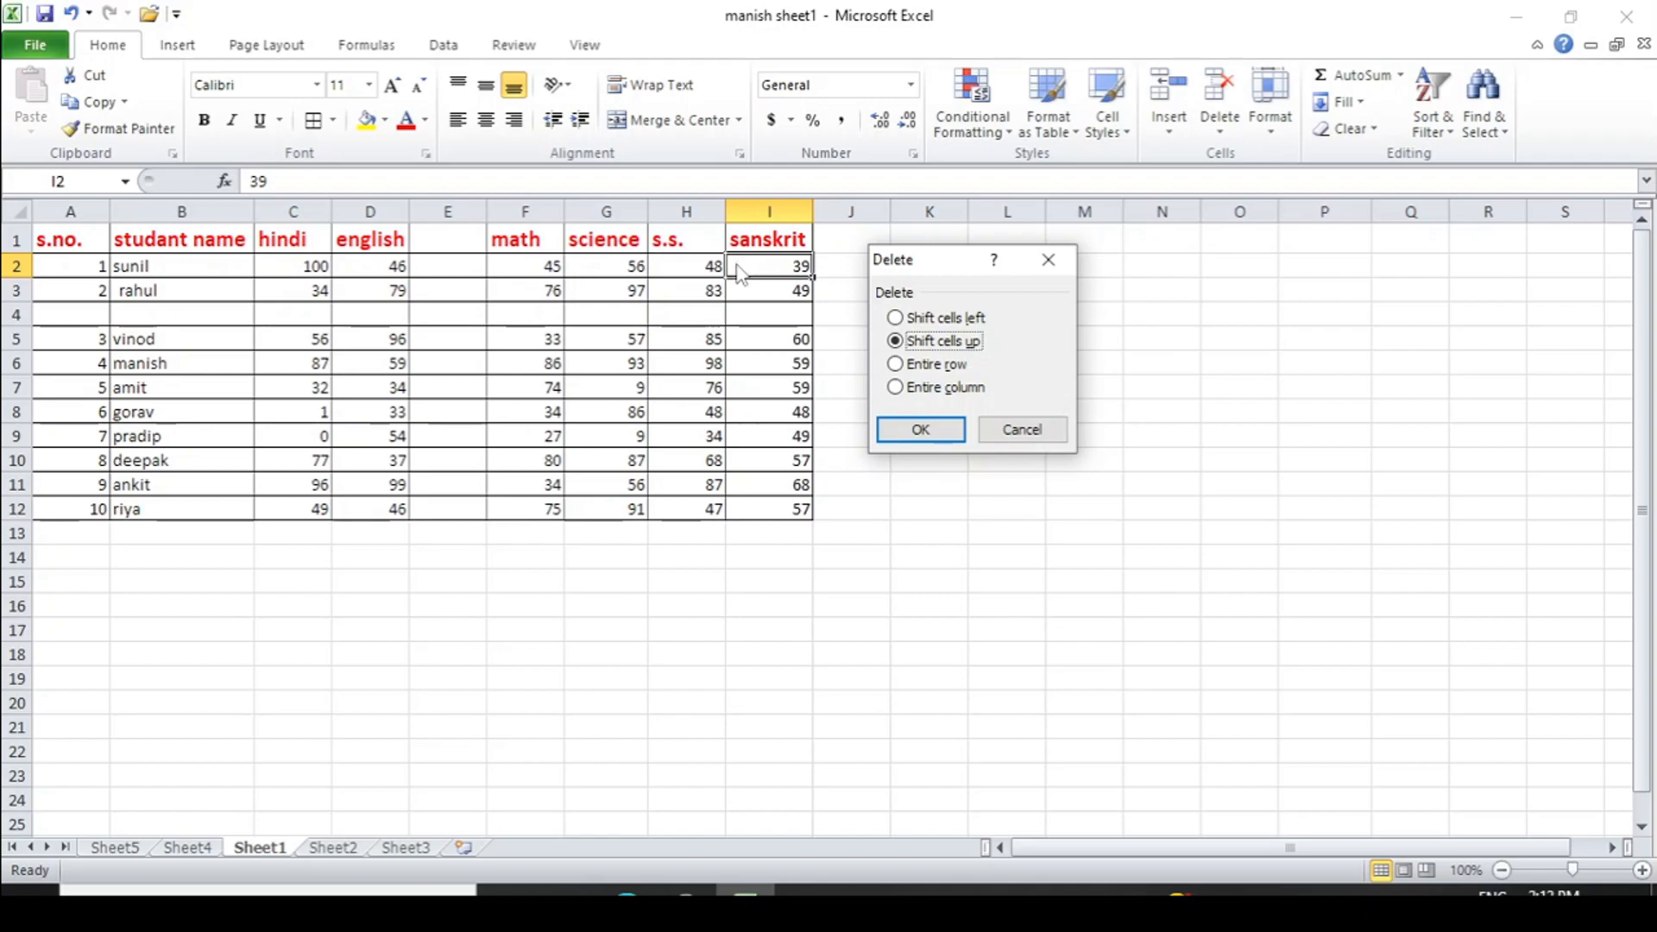
click(921, 430)
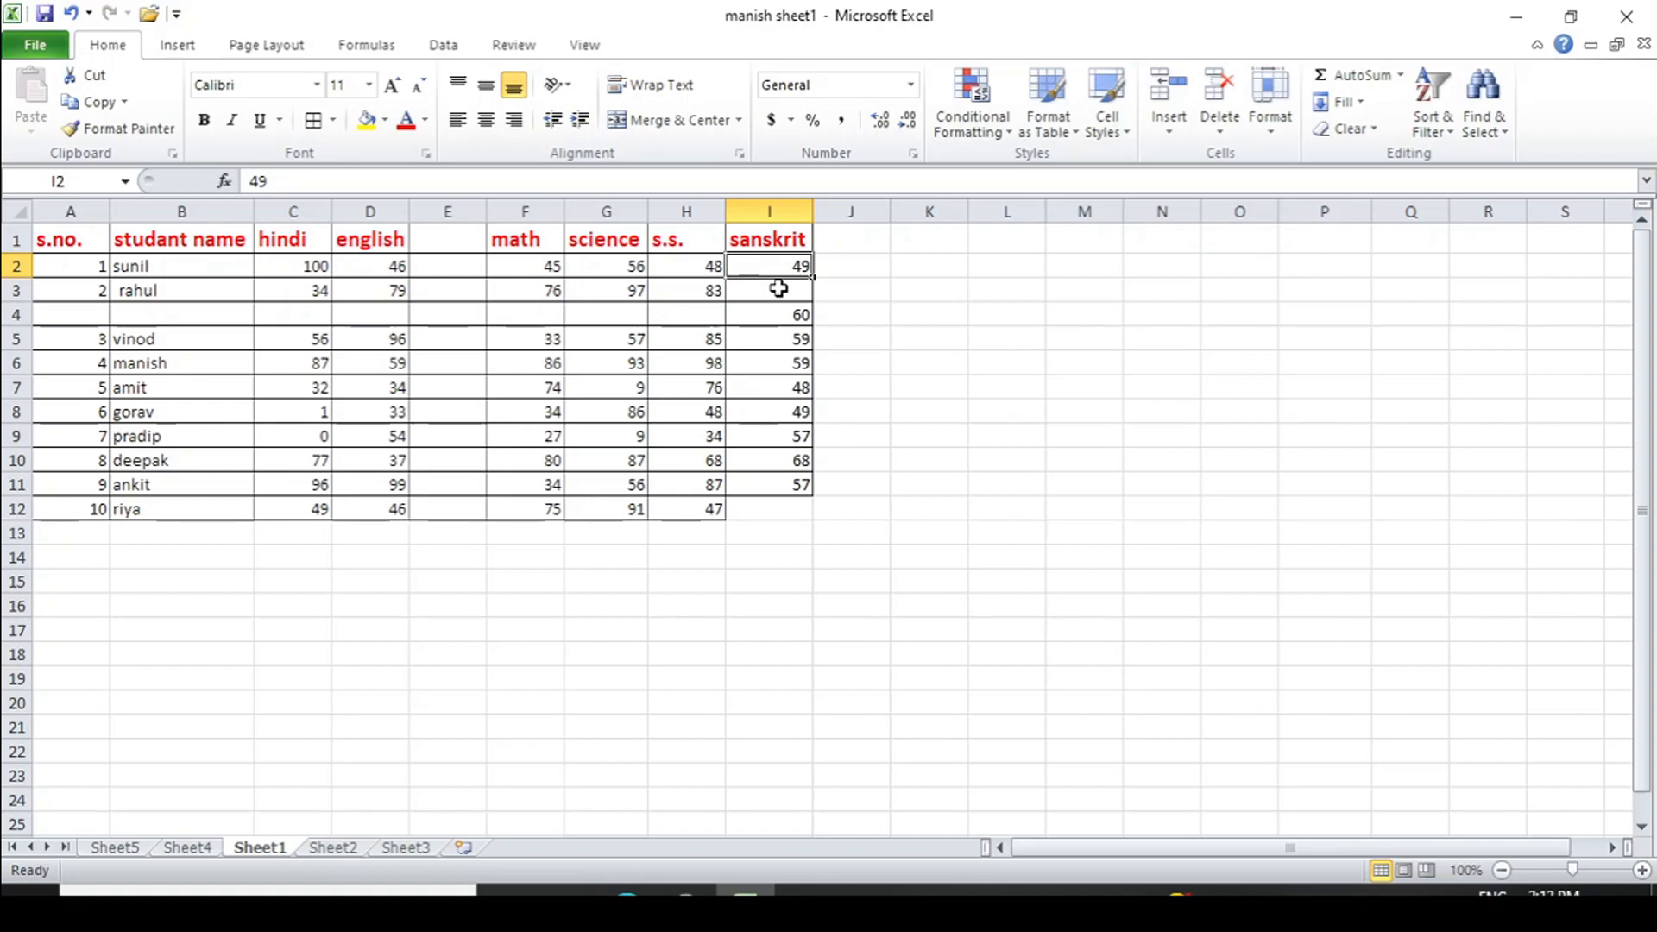
key(ctrl+z)
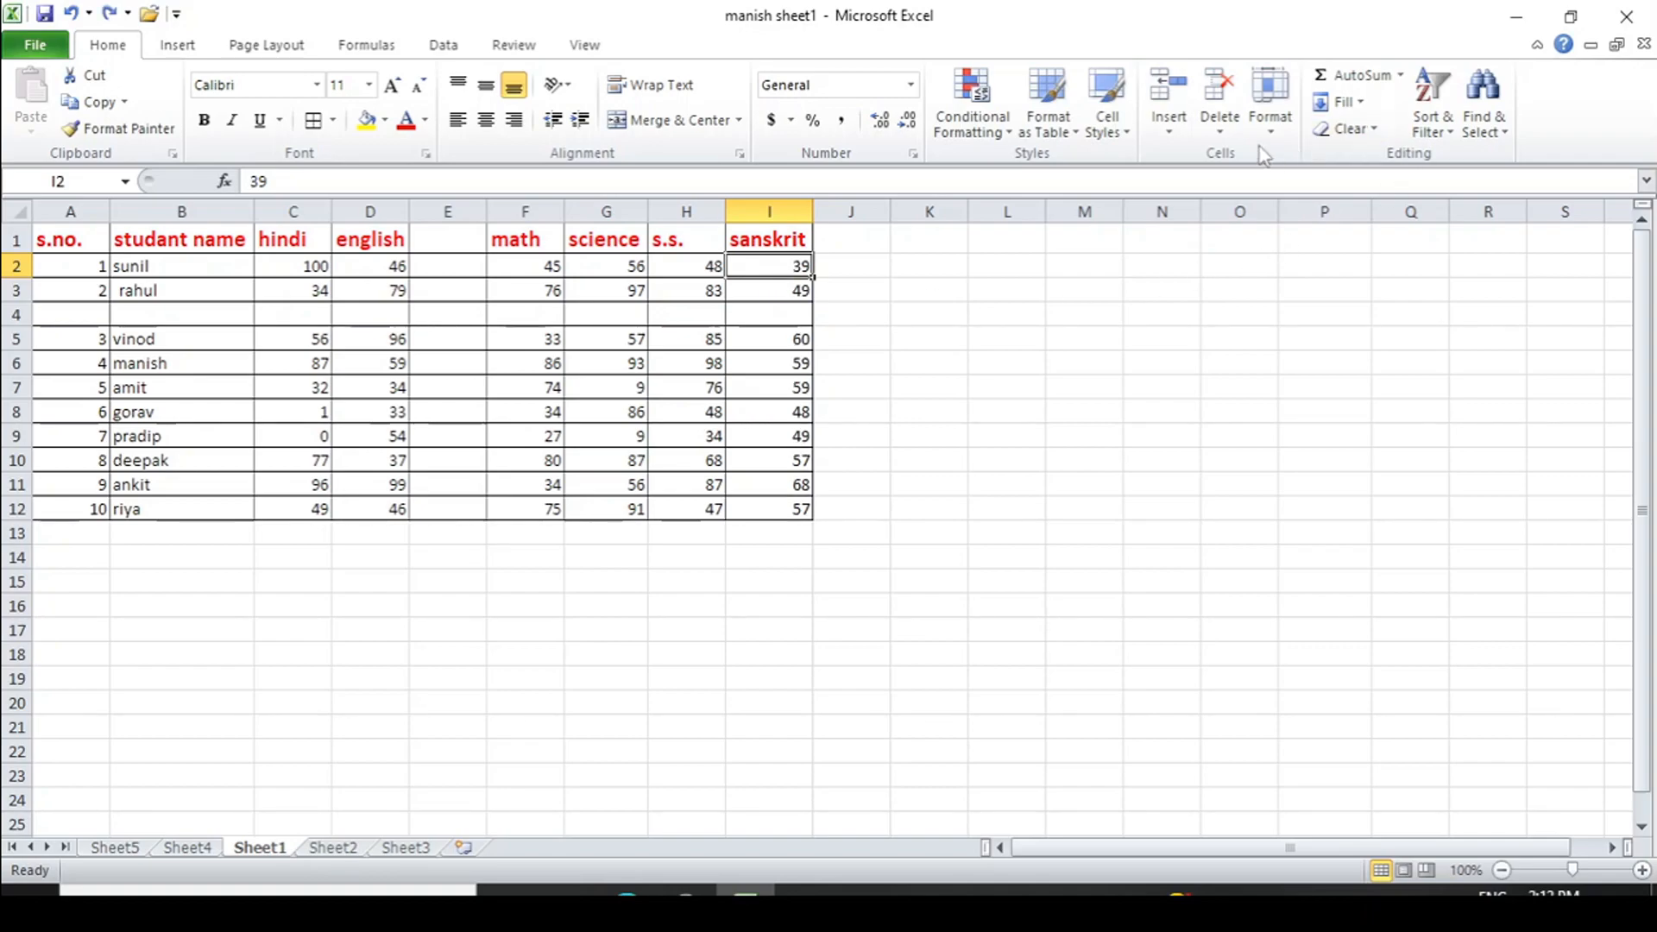
- Delete the empty column E, then select cell B4 in the blank row 4
click(450, 235)
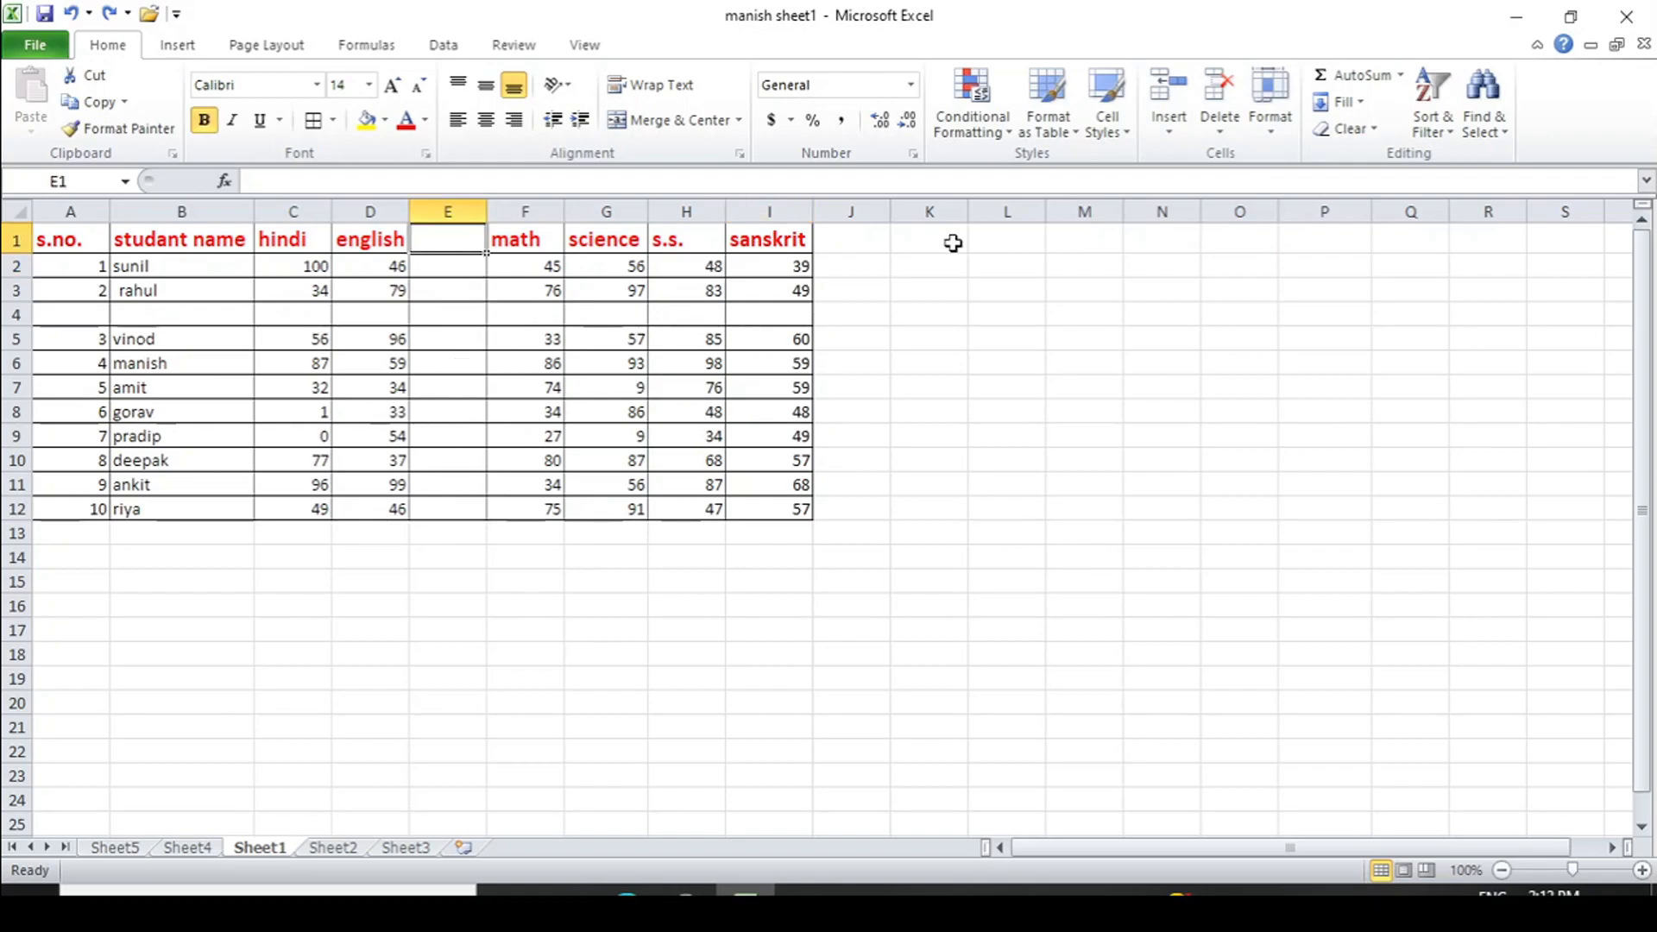
click(1219, 134)
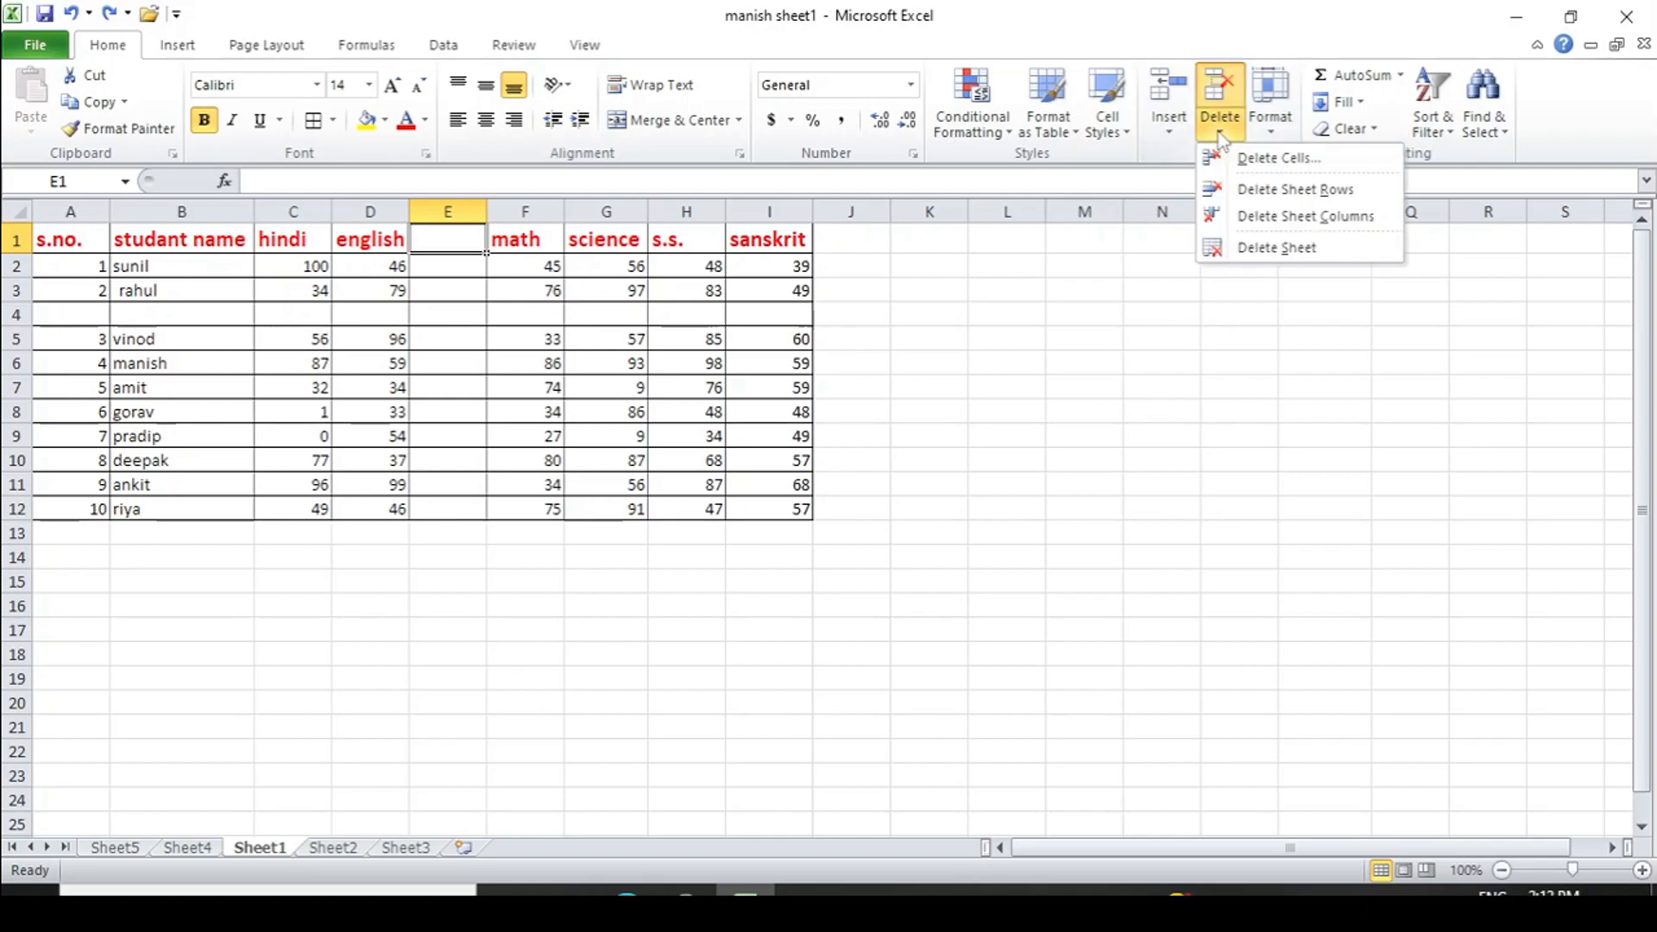
click(1282, 216)
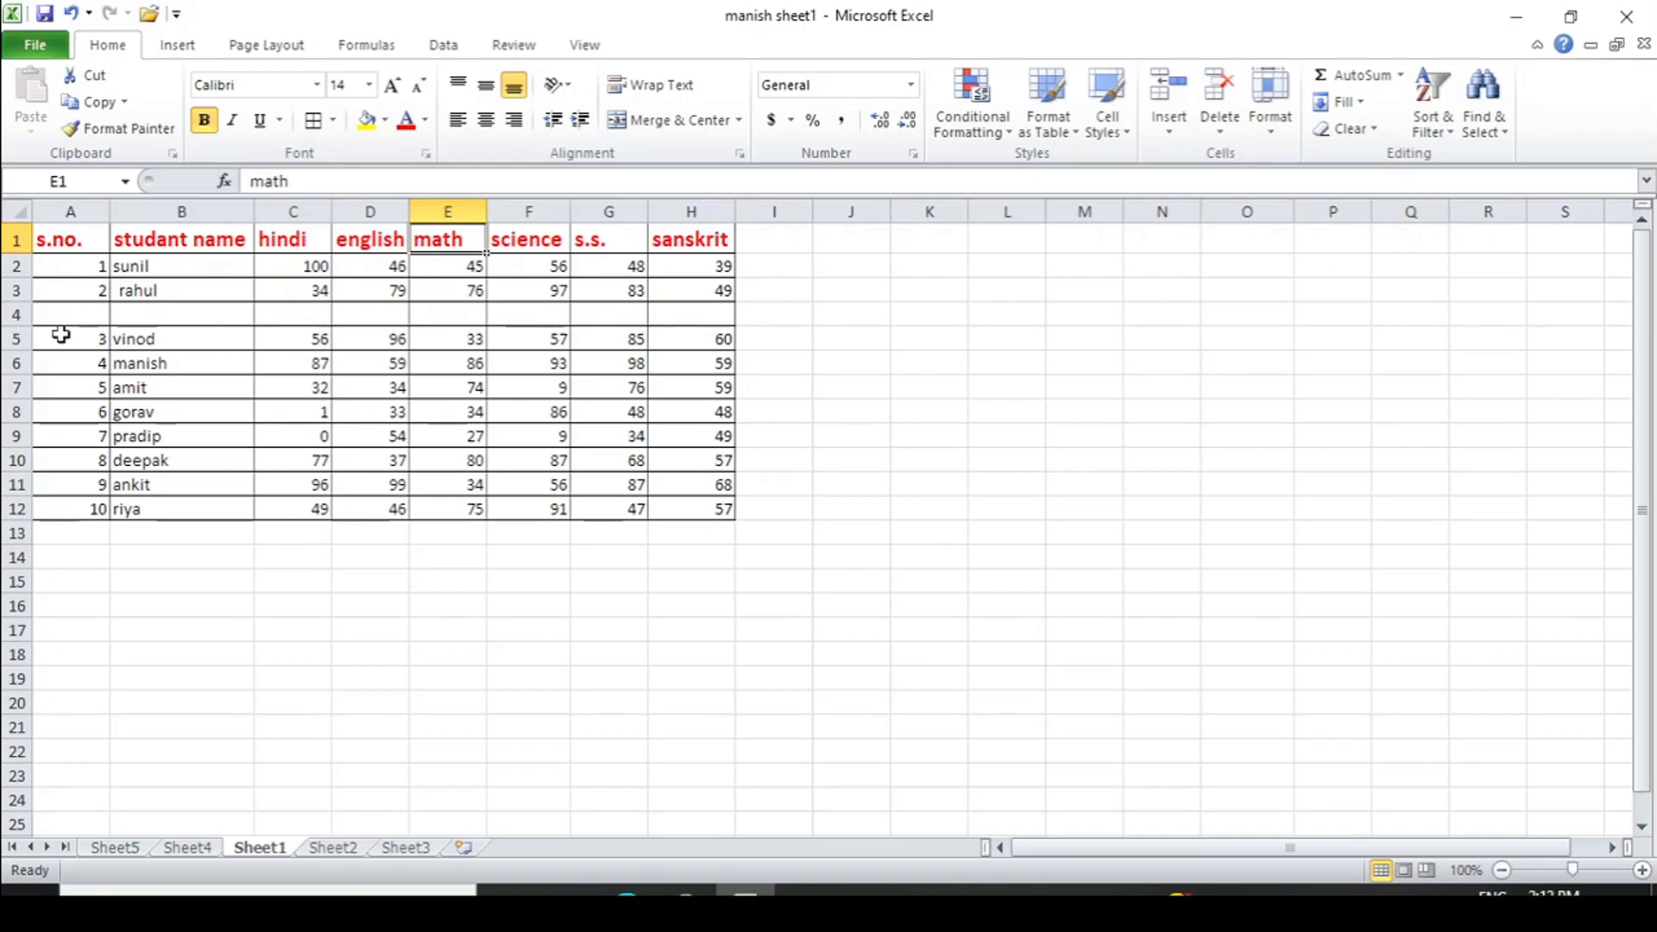
click(16, 314)
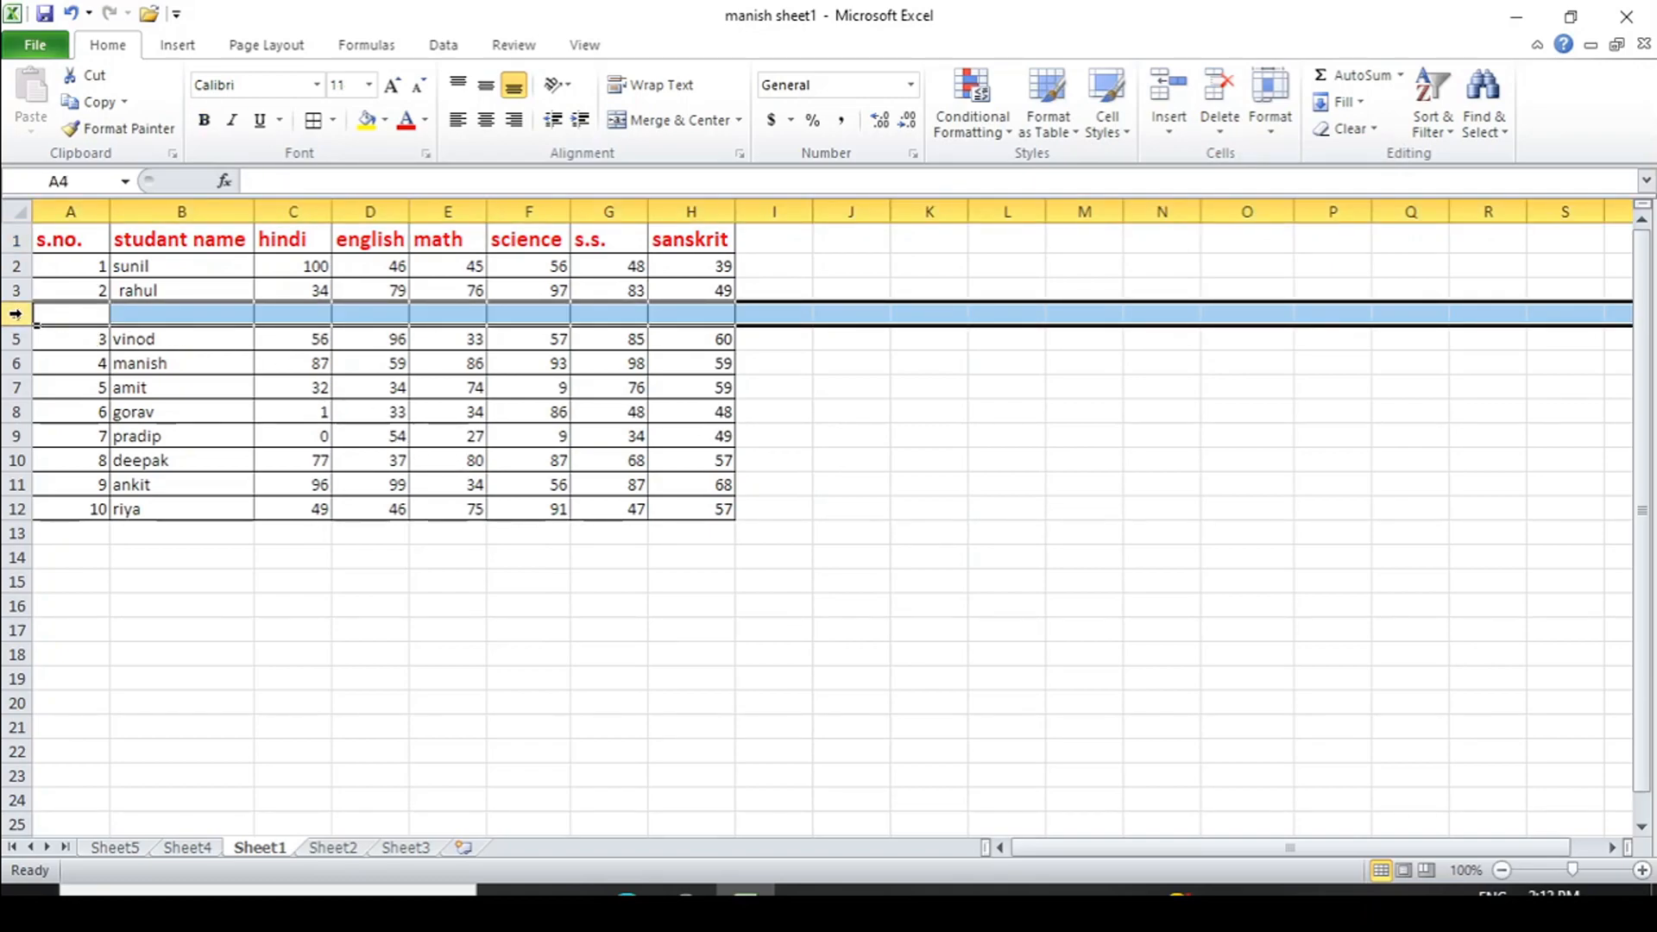
click(132, 312)
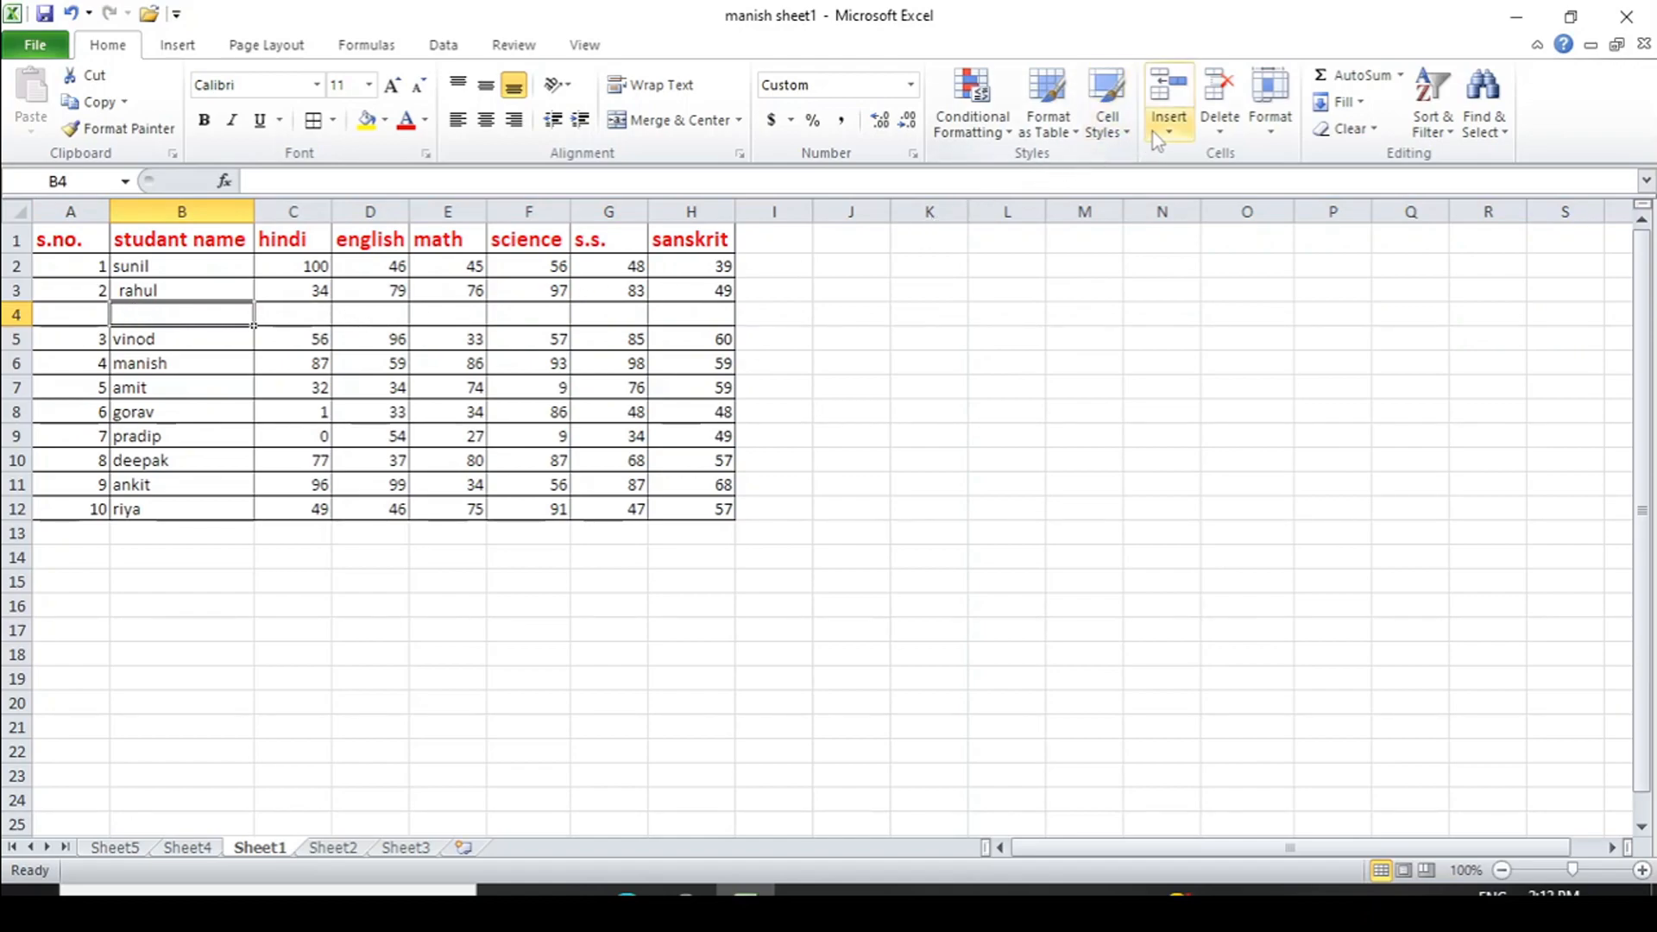
click(1217, 131)
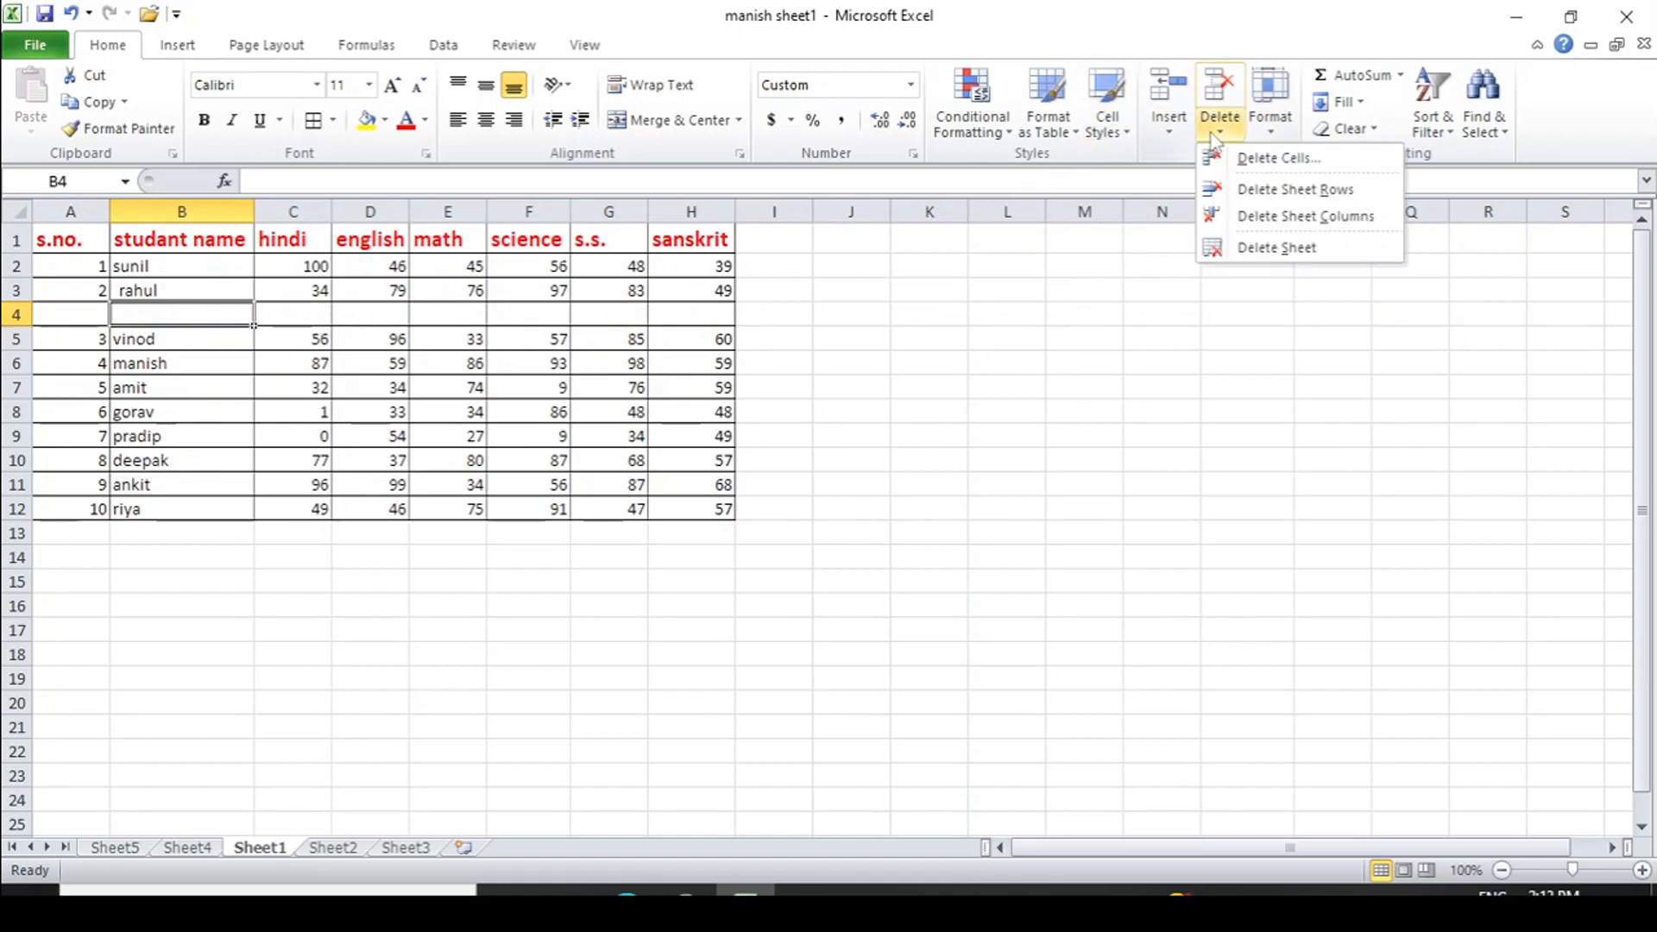
- Delete the blank row 4 from the marks table
click(1271, 189)
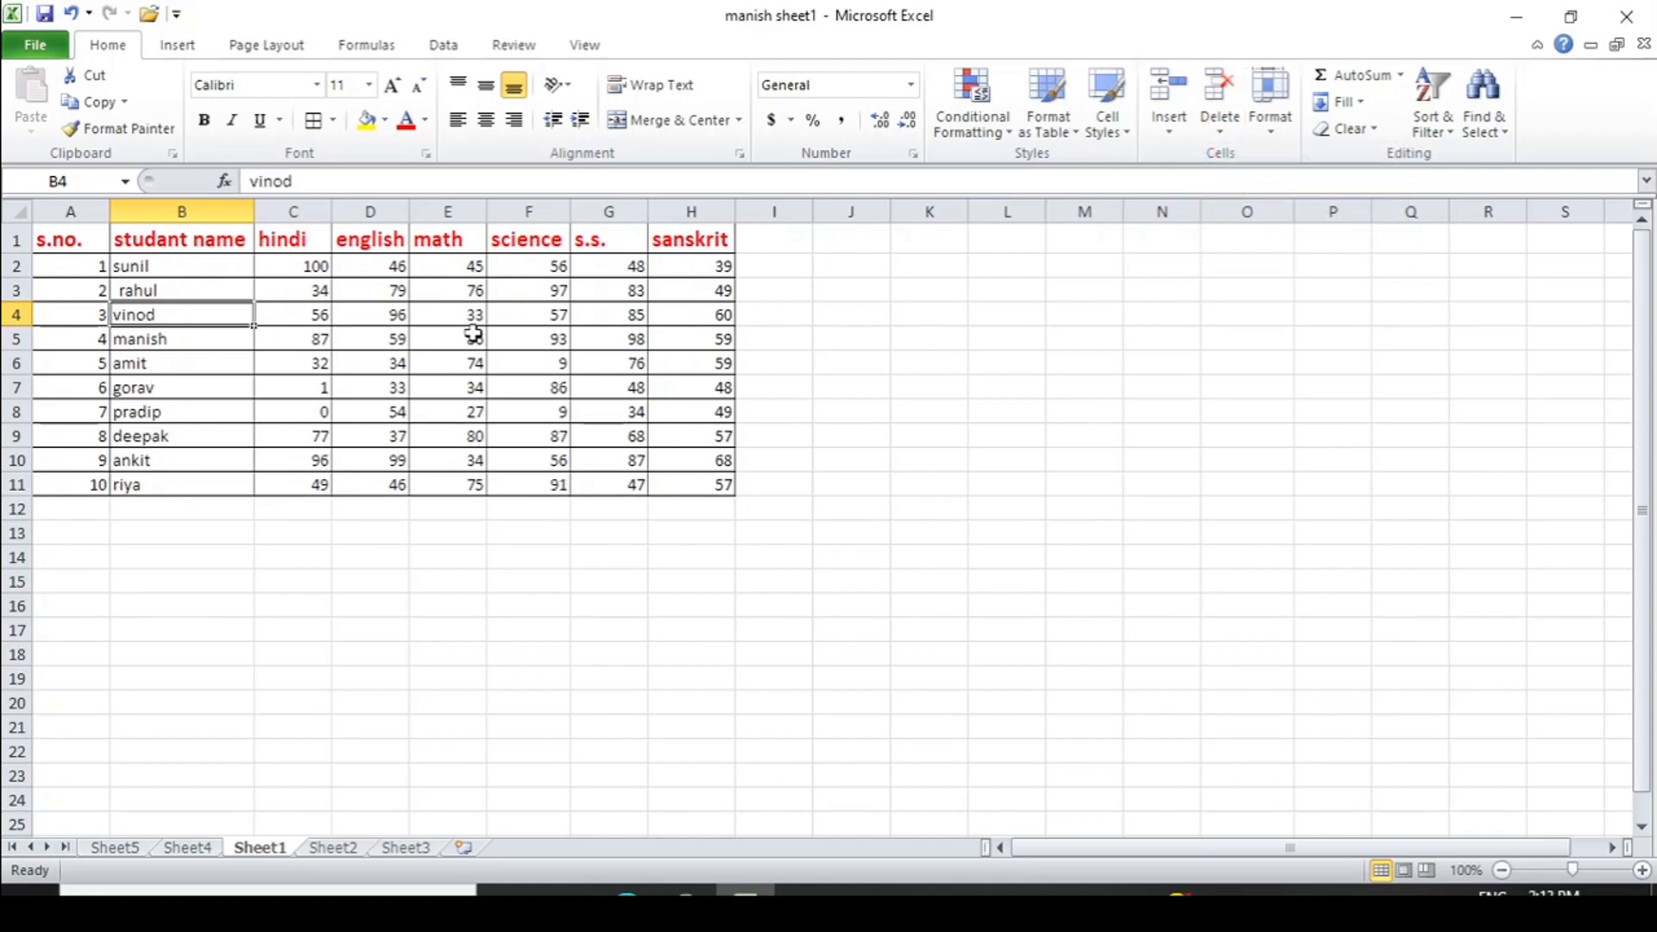
click(1220, 136)
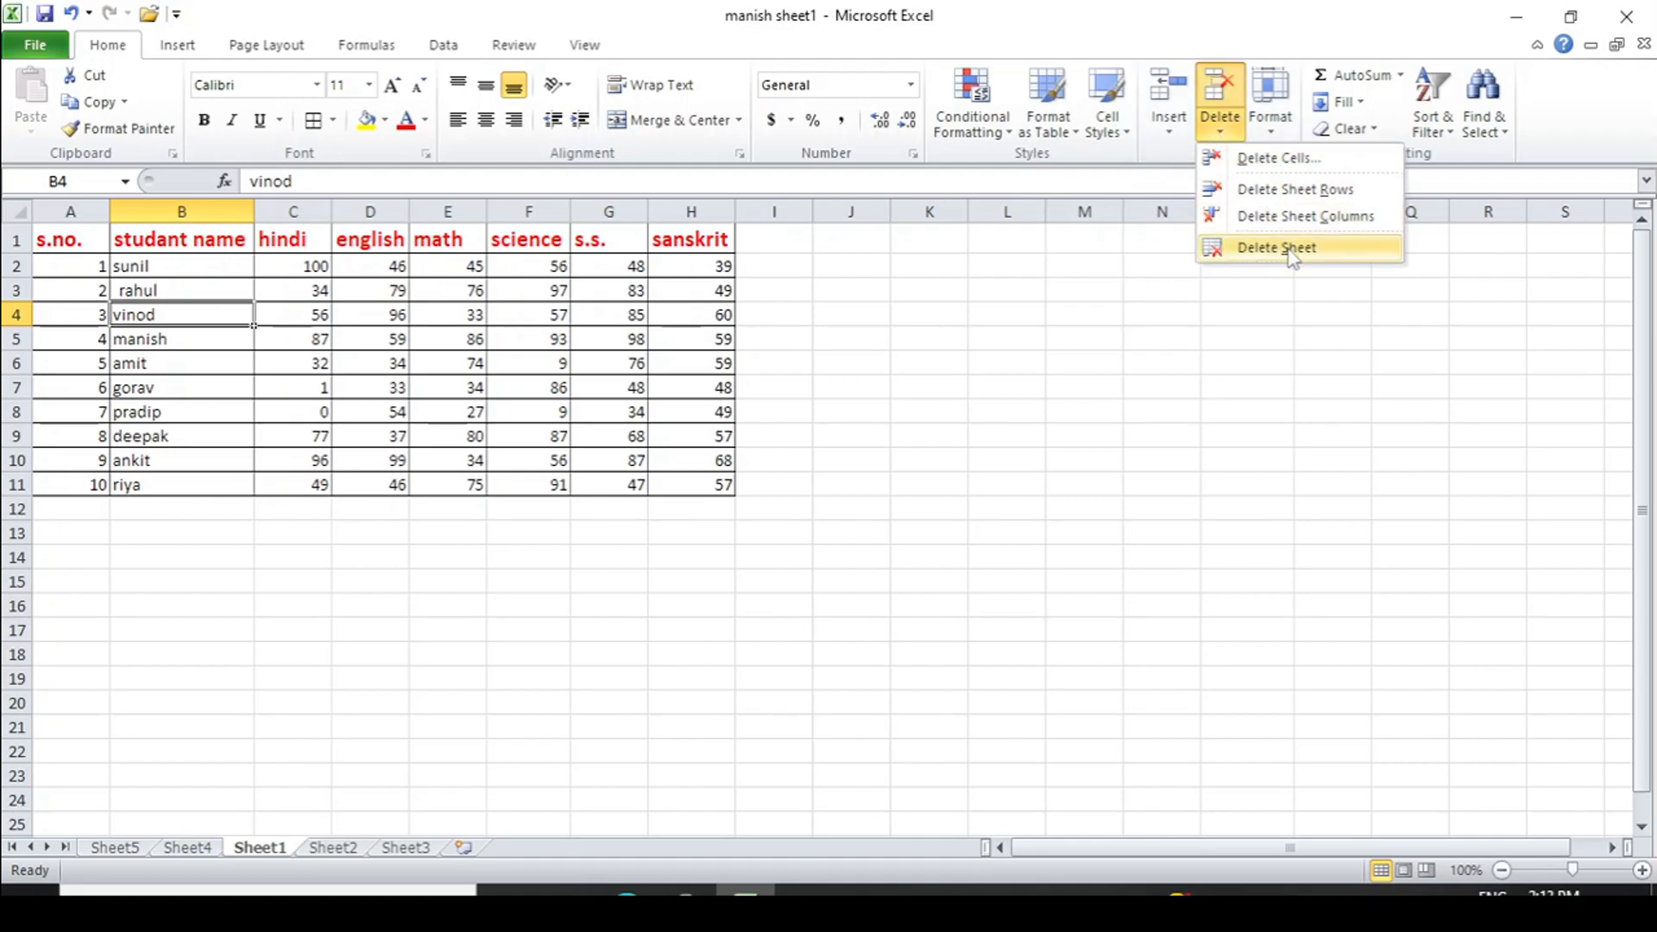
click(114, 850)
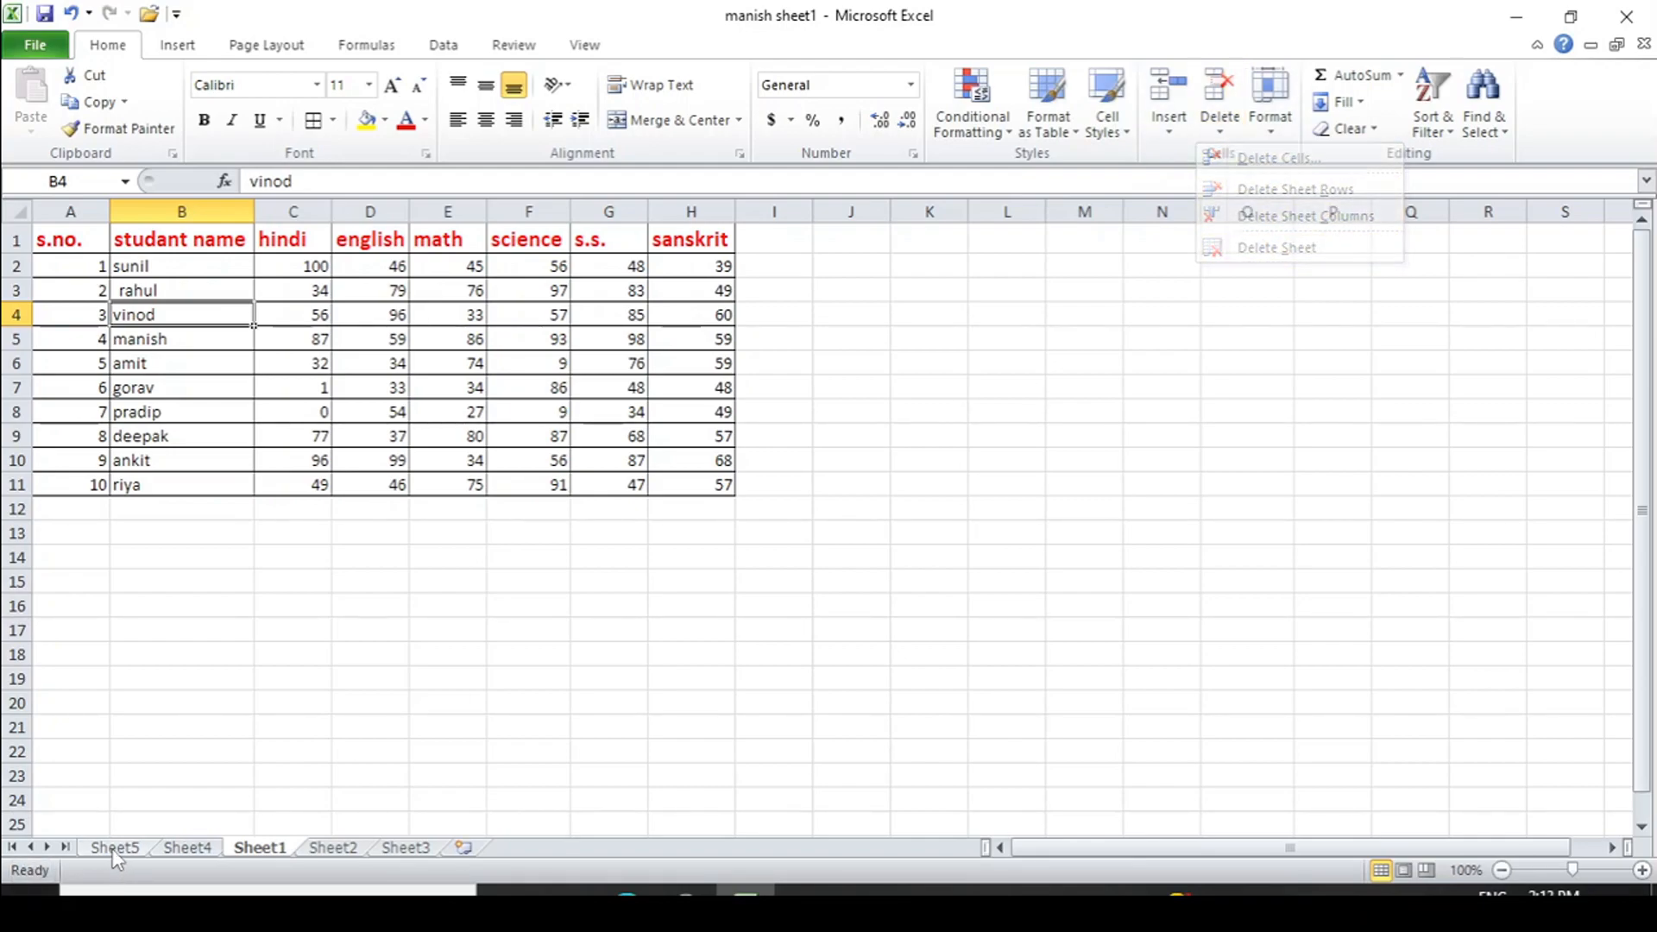
- Delete the empty worksheets Sheet5 and Sheet4, leaving Sheet1 to Sheet3
click(114, 849)
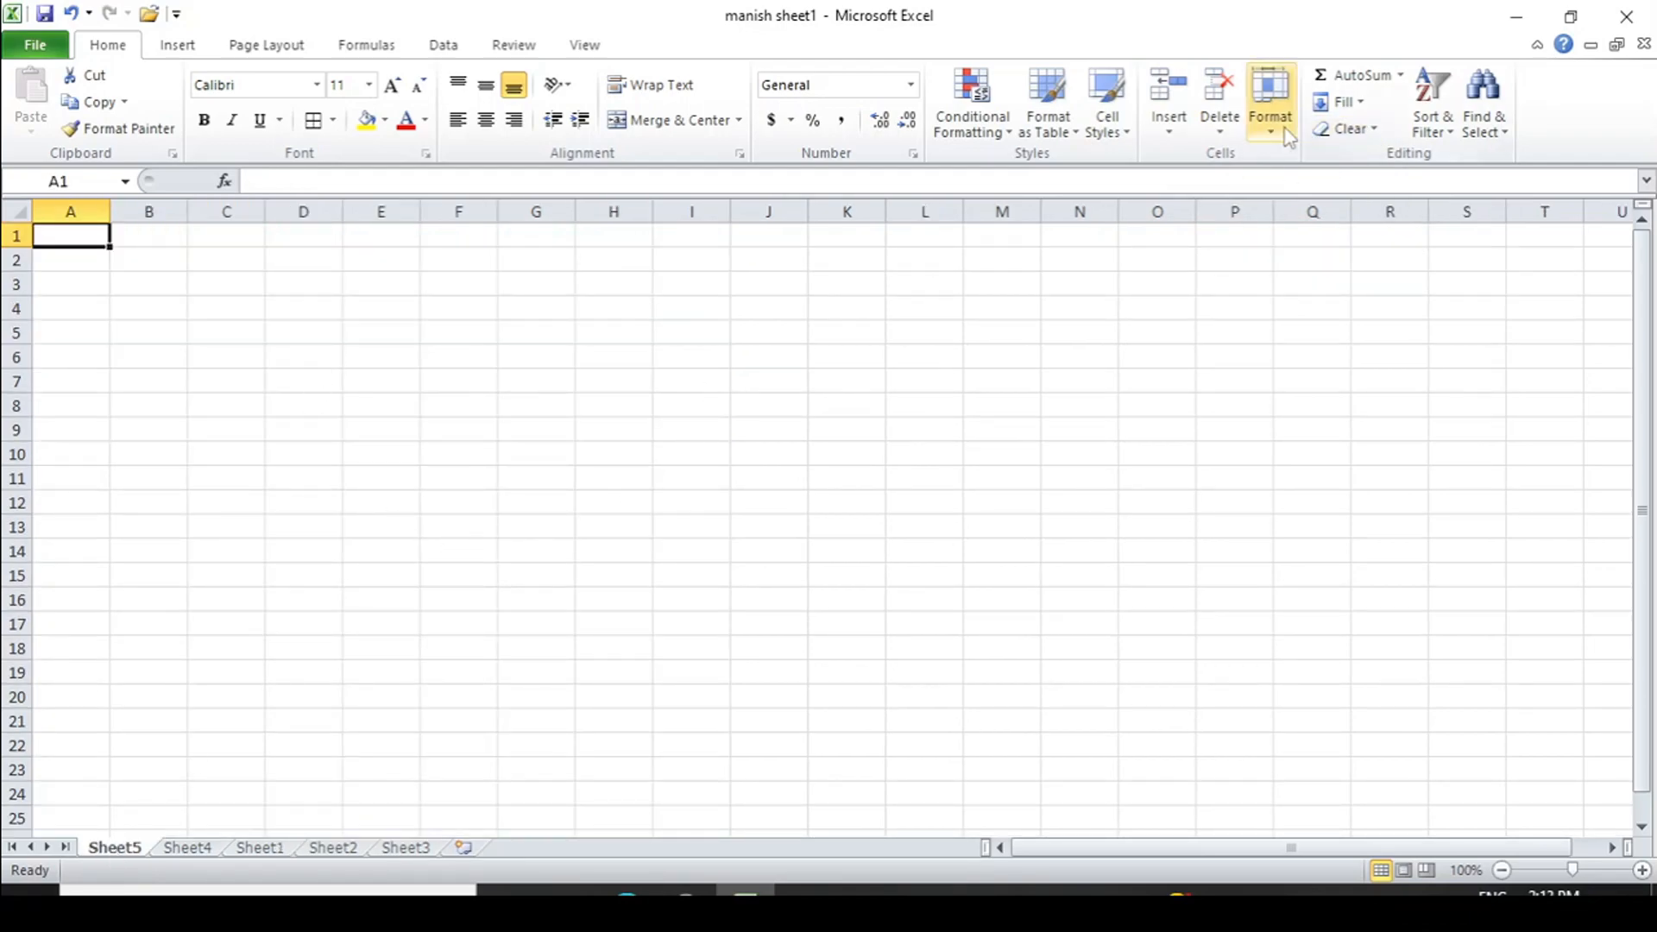
click(1219, 128)
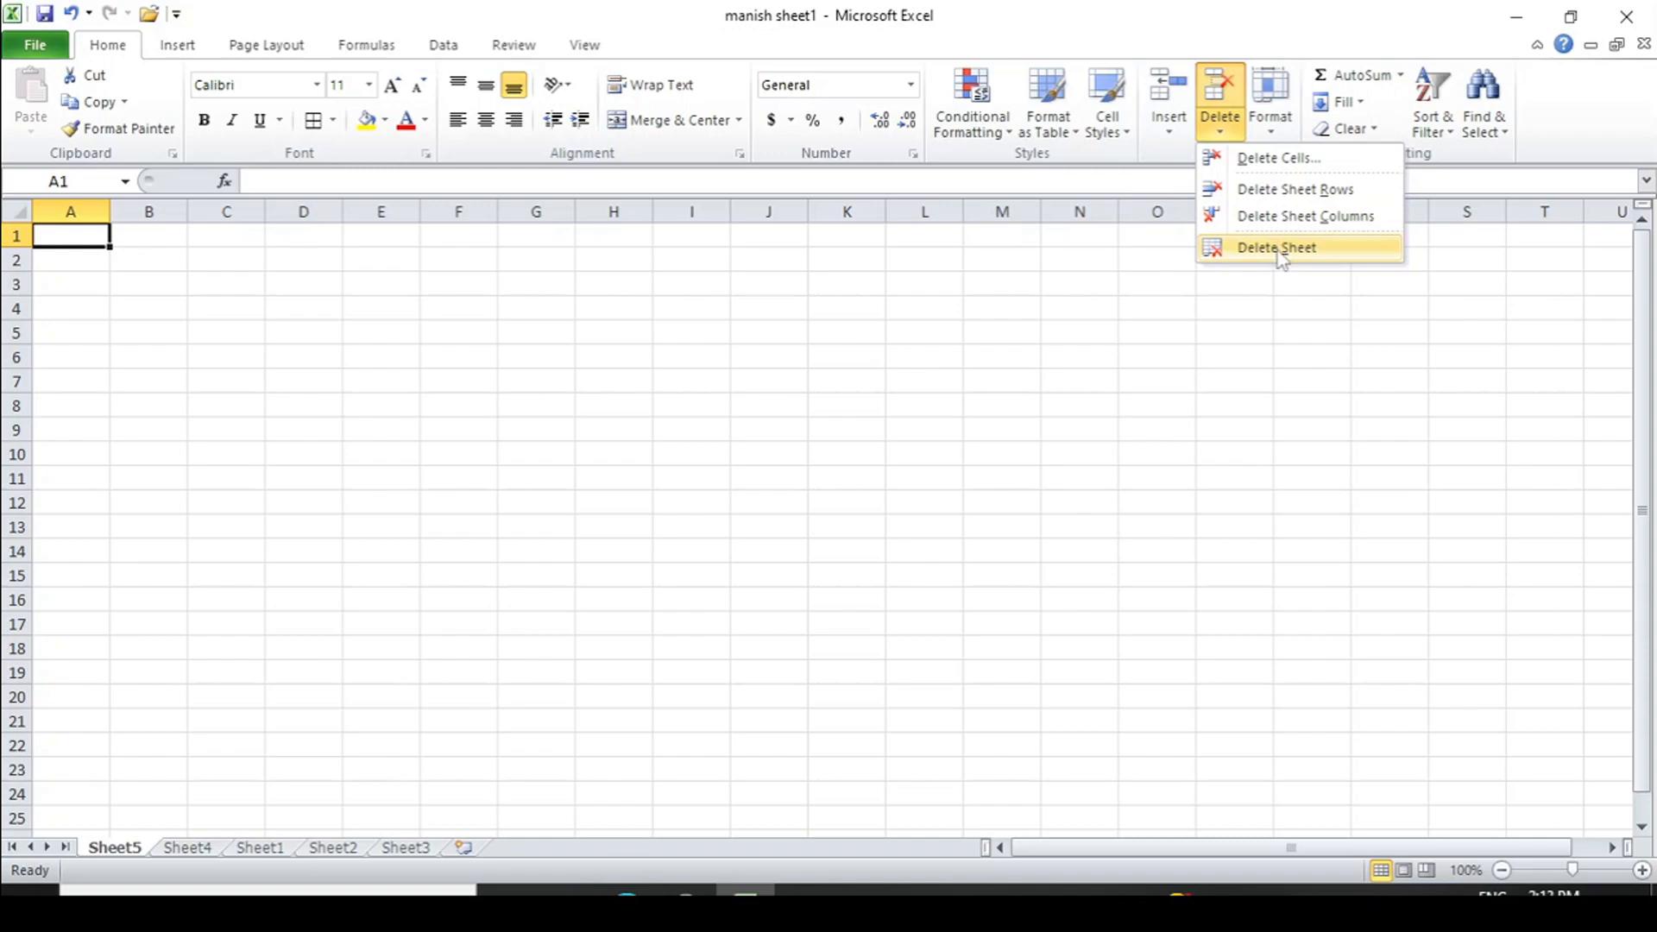
click(1279, 249)
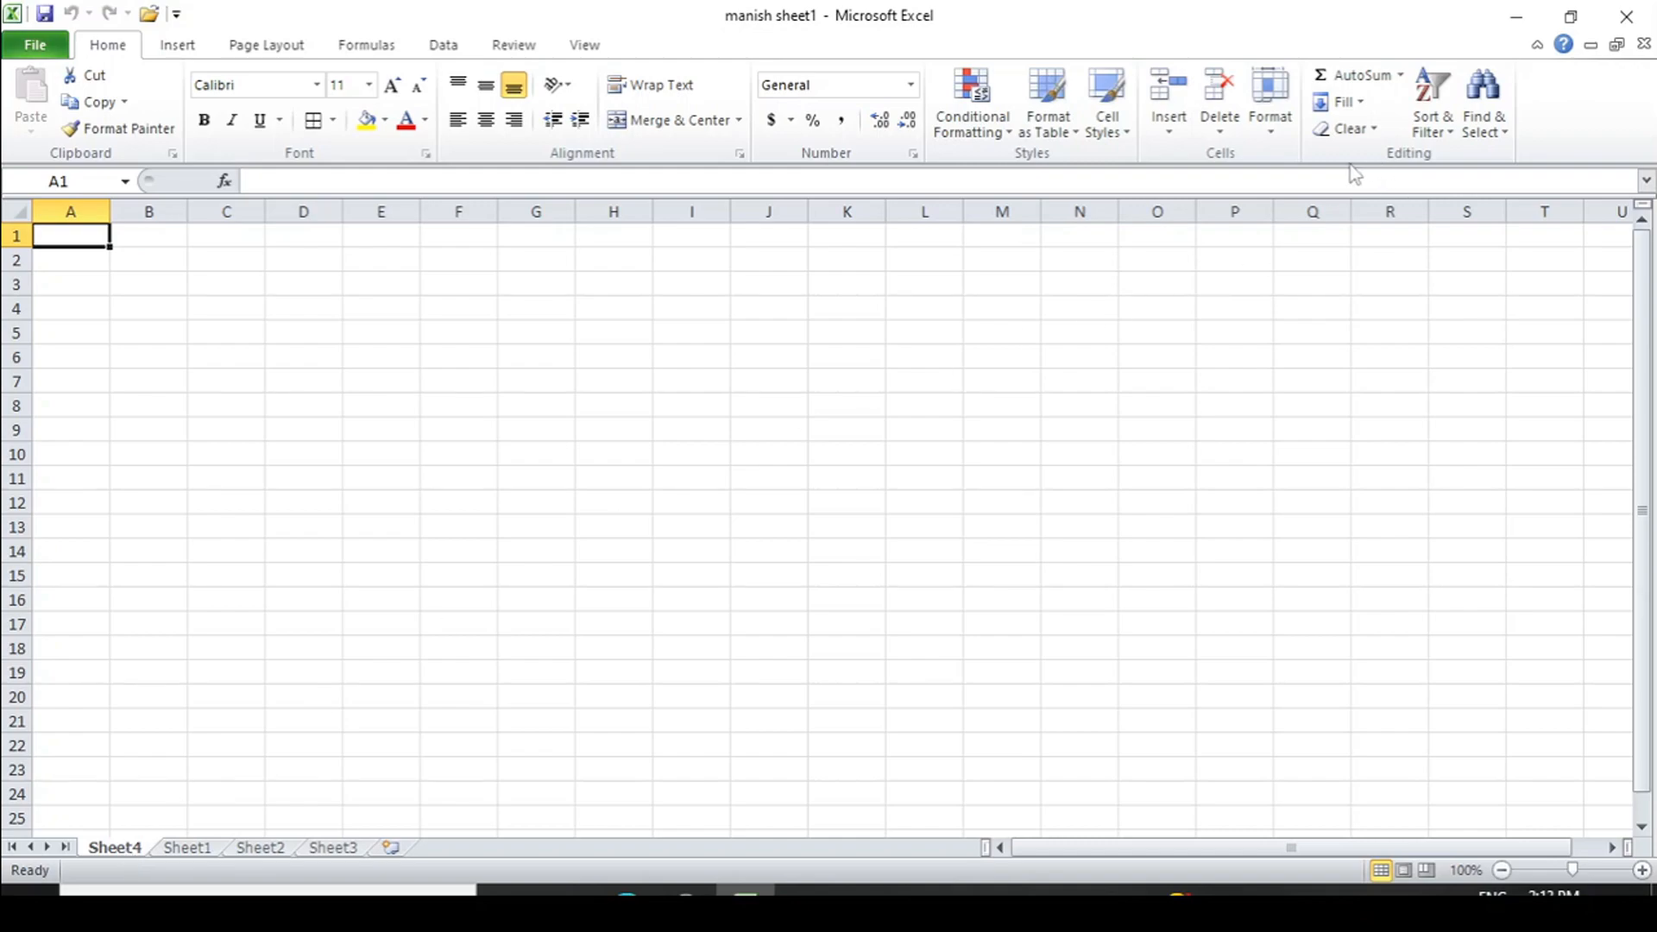
click(1271, 137)
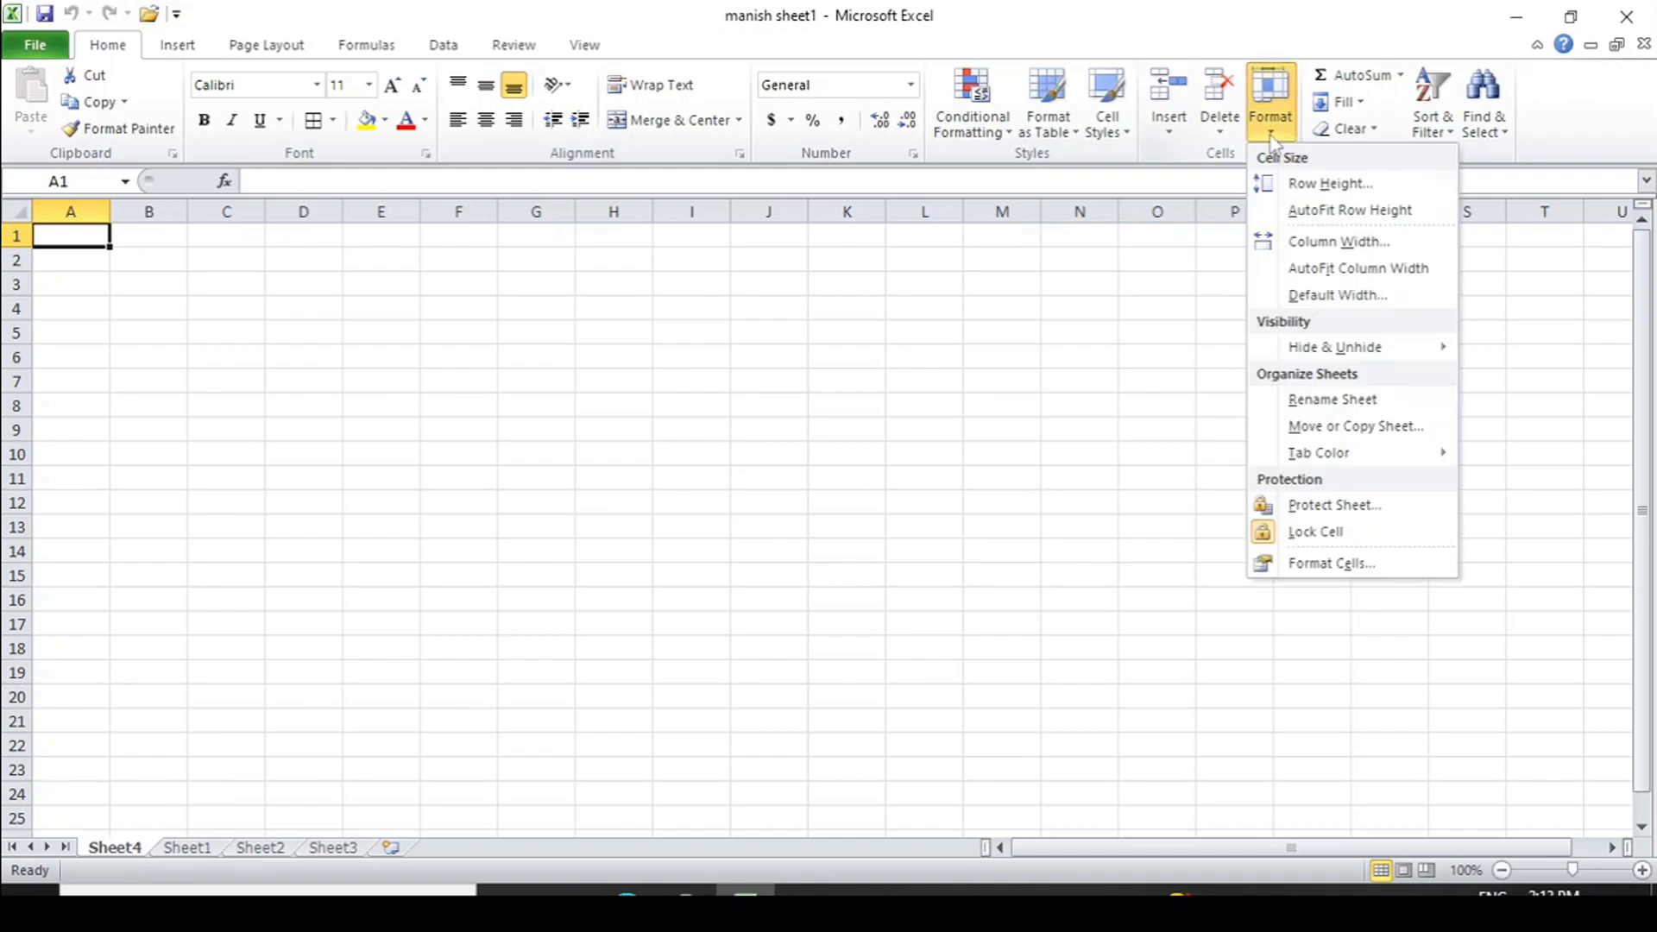
click(1221, 134)
click(1271, 249)
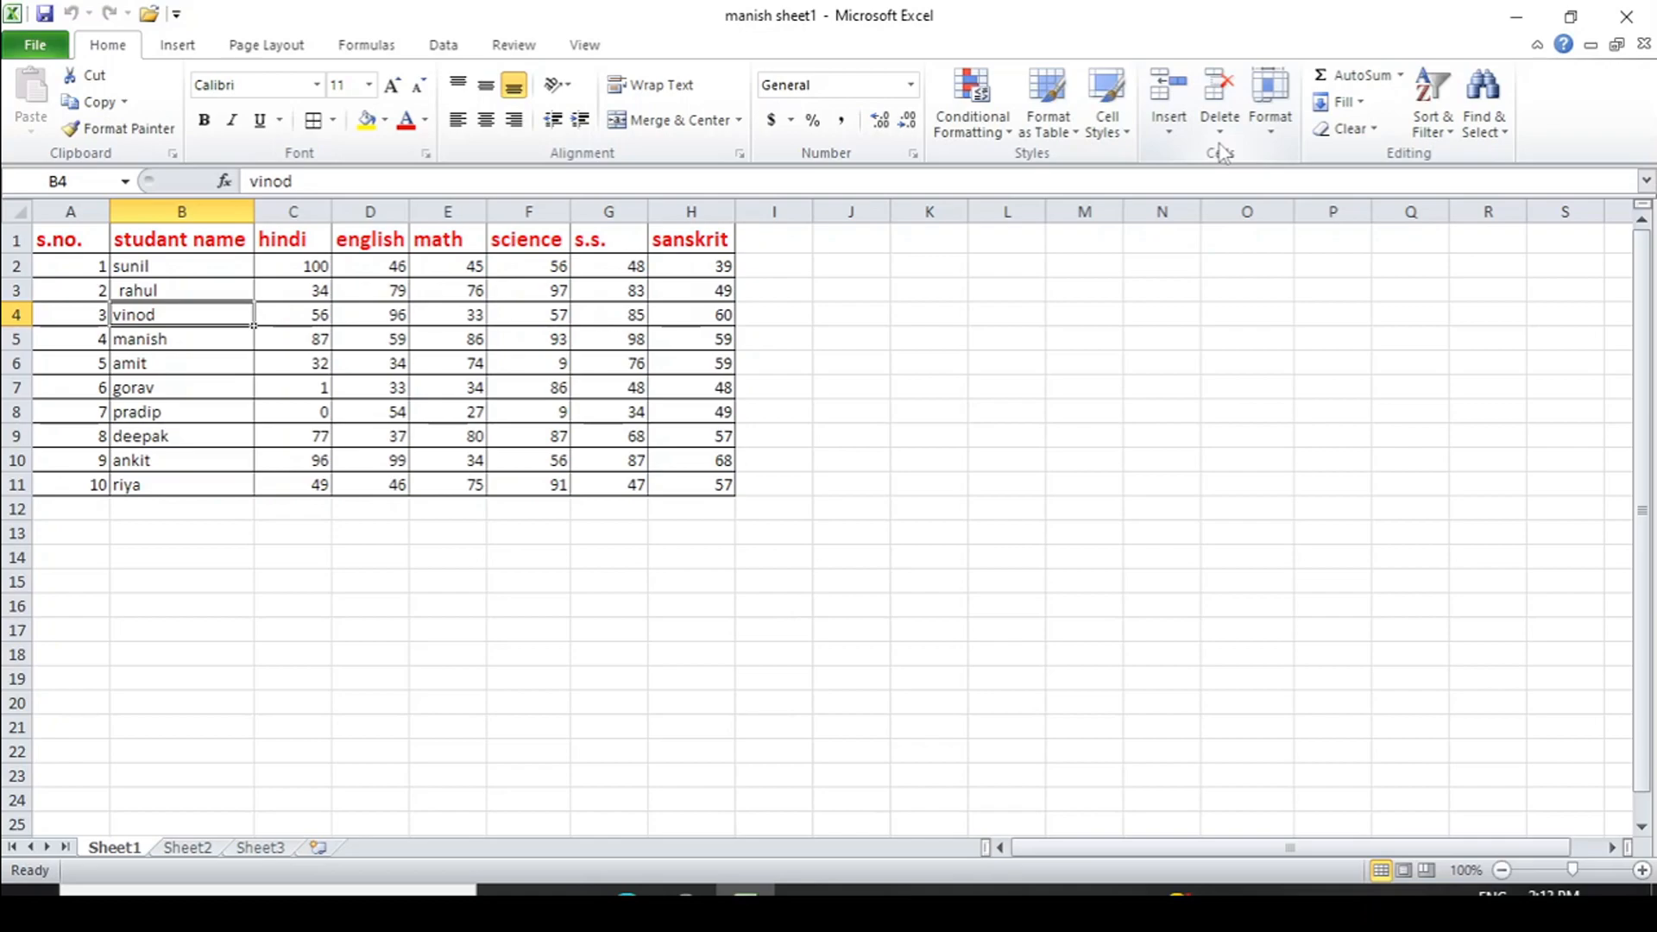
- Set the height of row 3 to 20 using Format > Row Height
click(1265, 139)
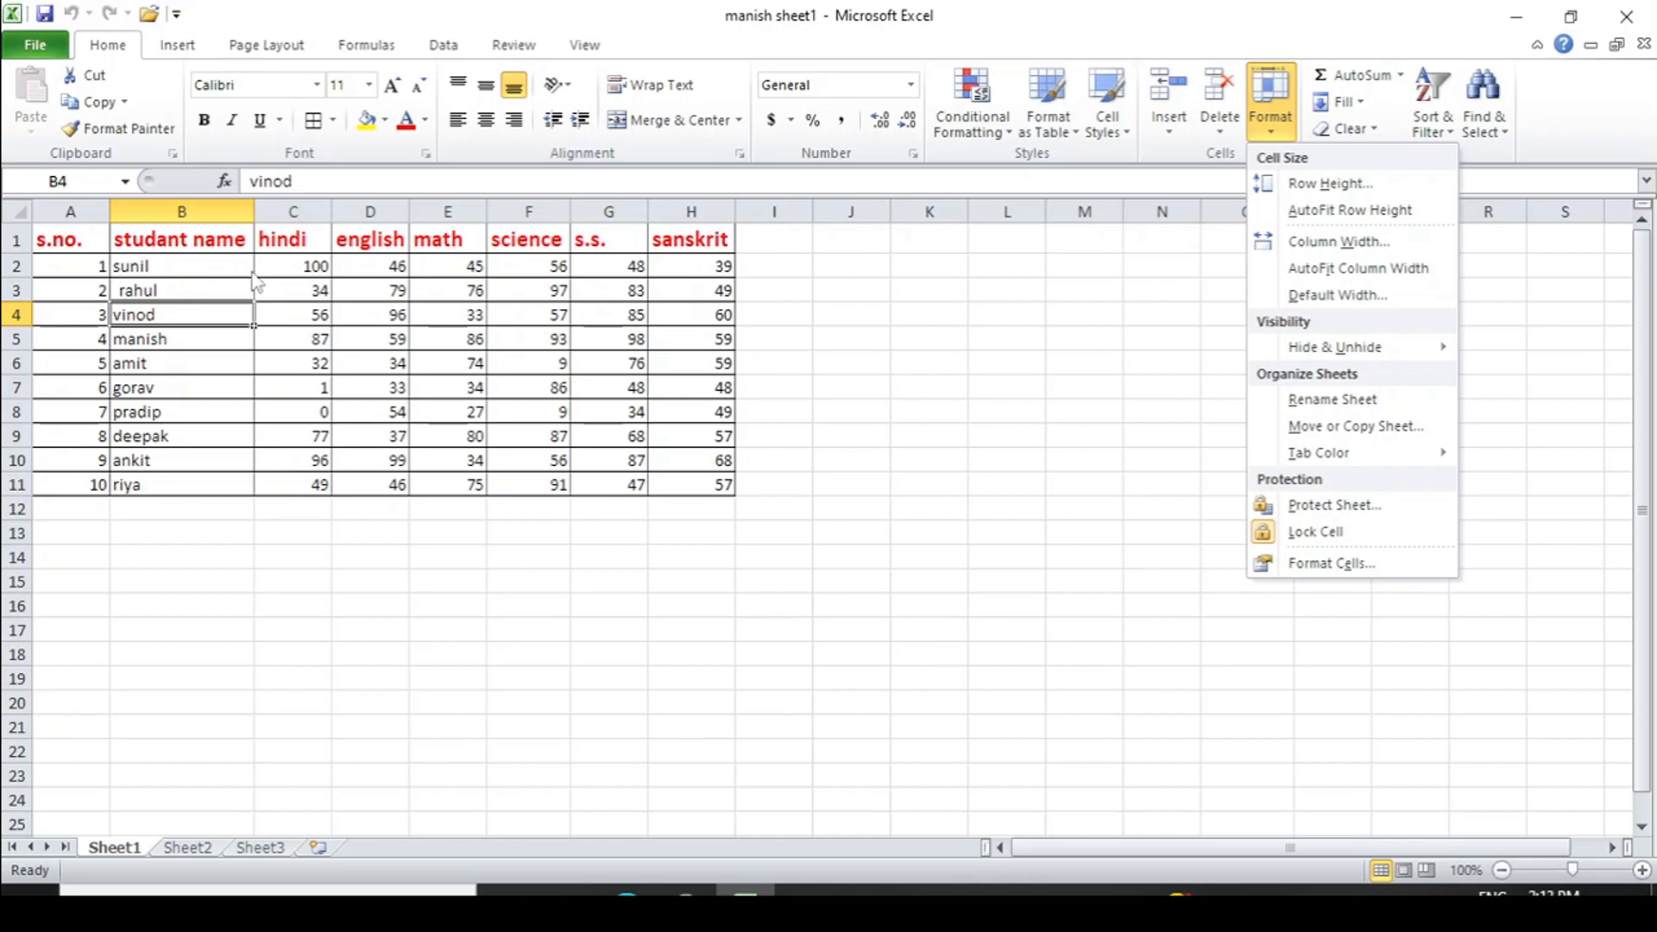
click(84, 282)
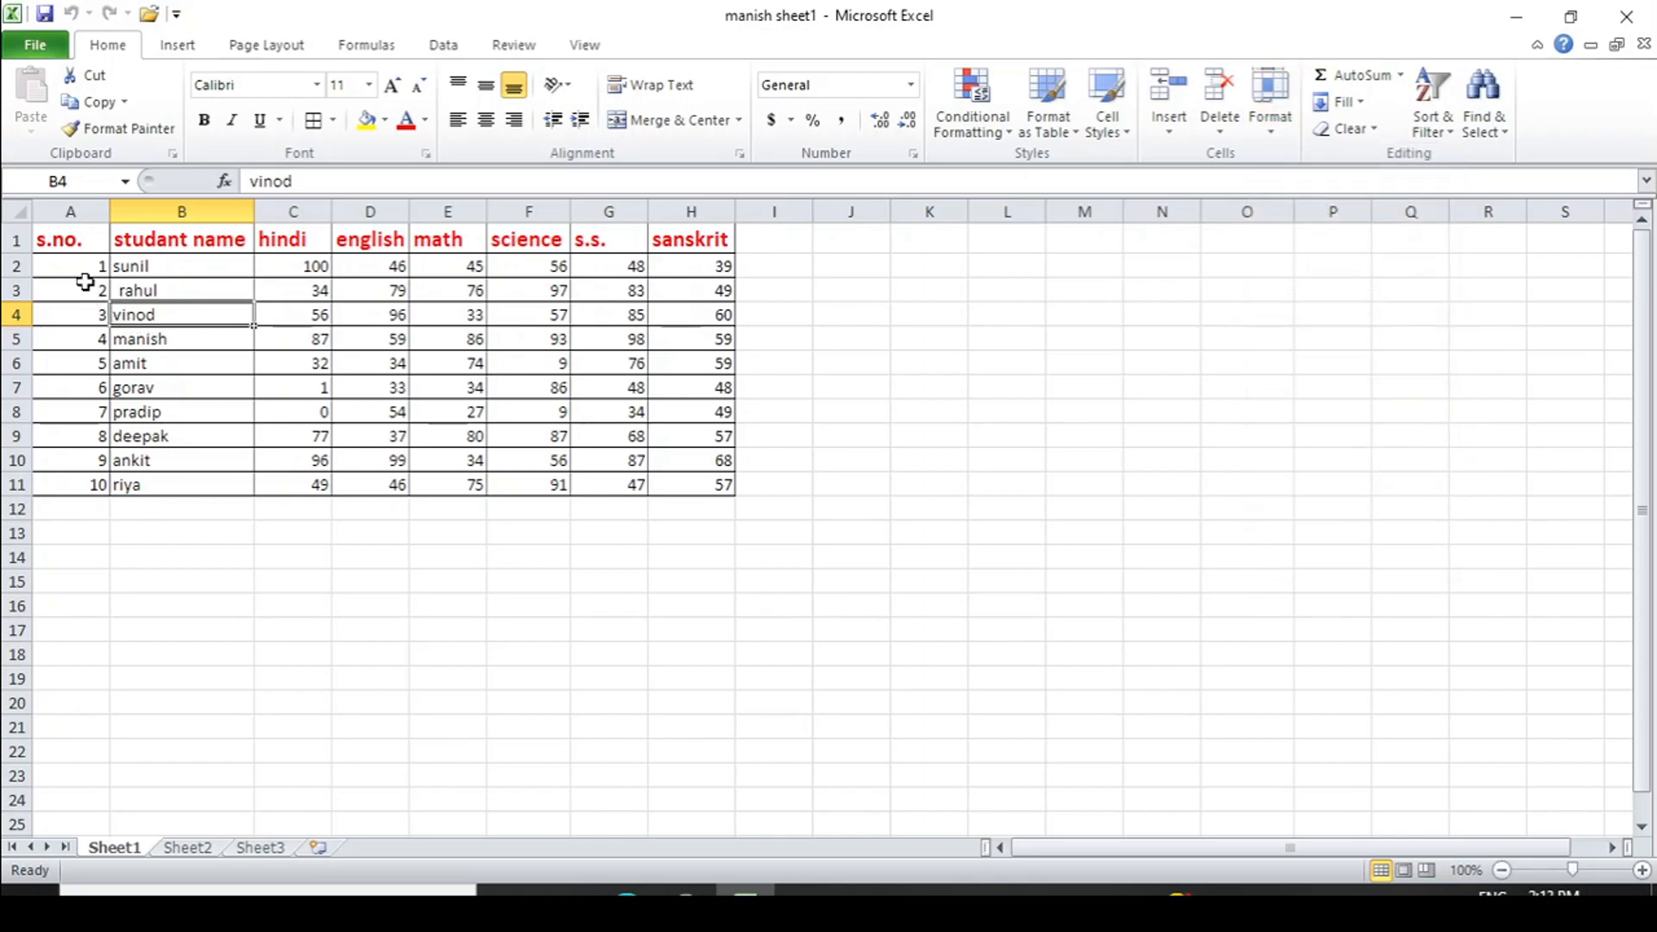
click(82, 290)
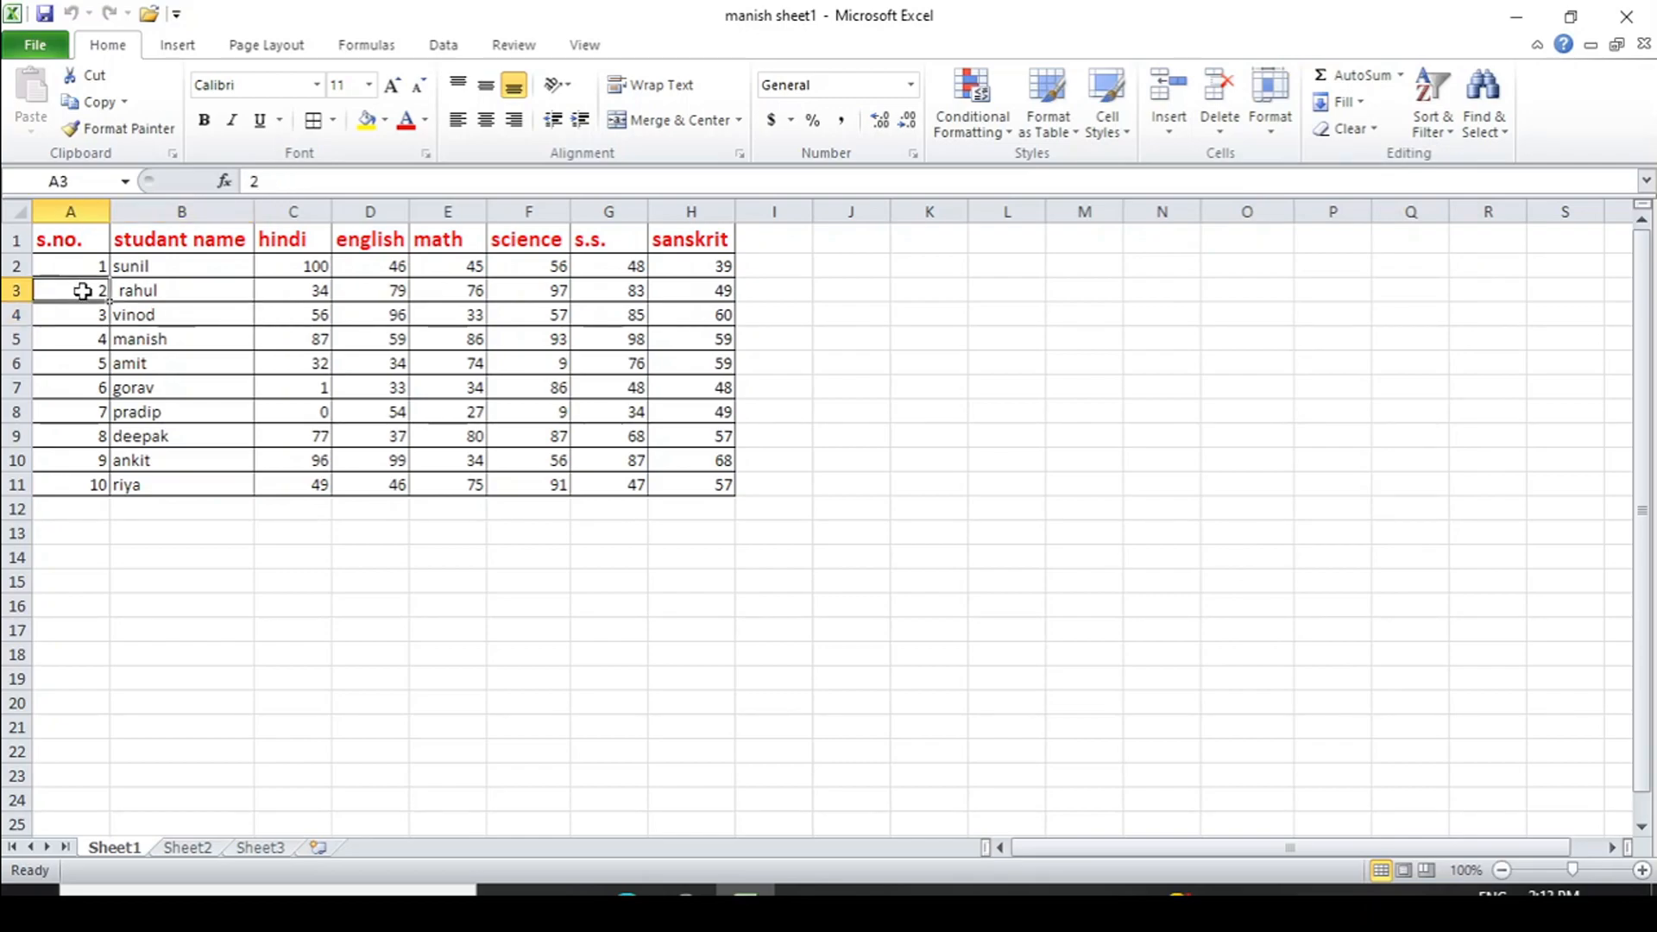
click(1269, 137)
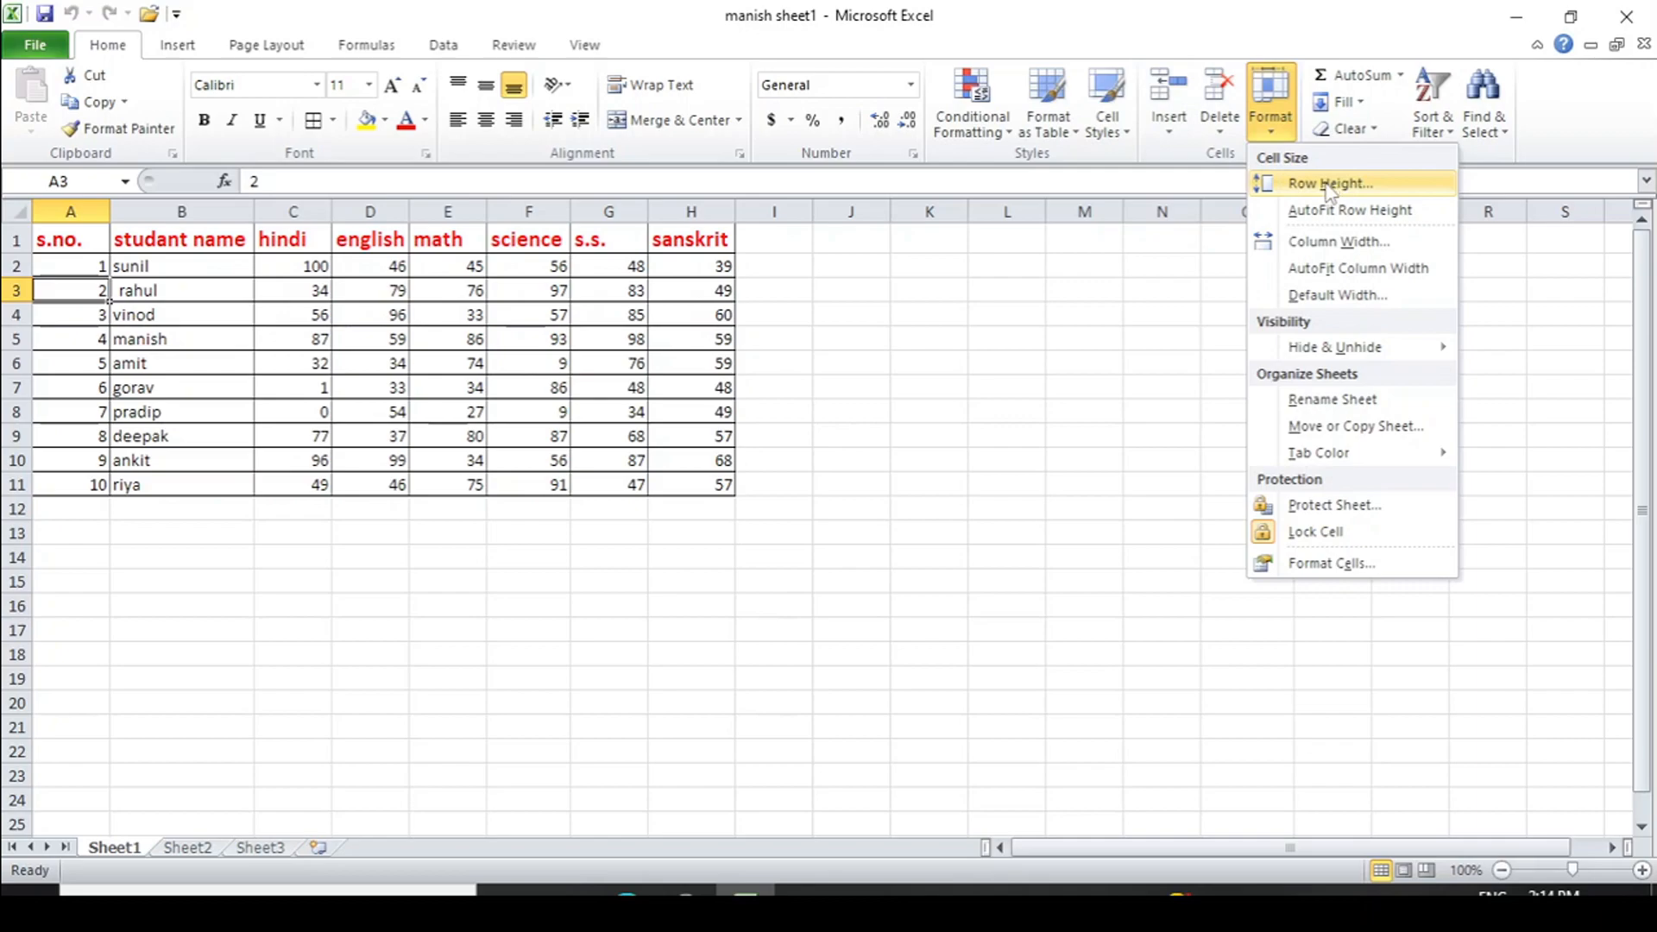
click(1329, 184)
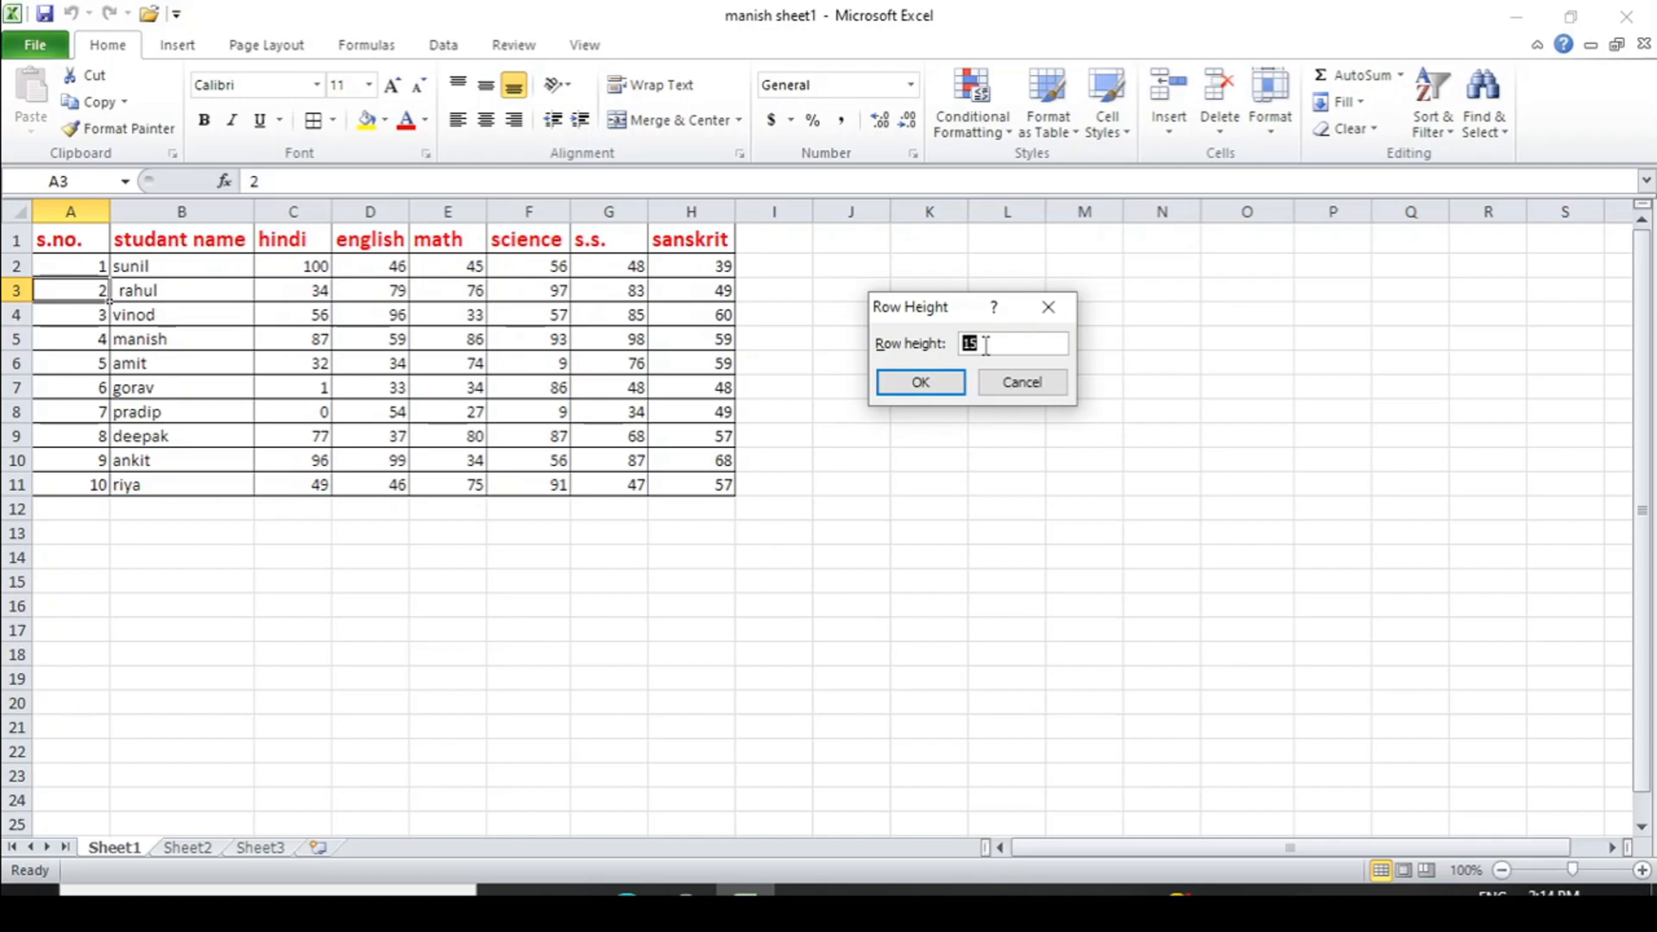
text(20)
key(Return)
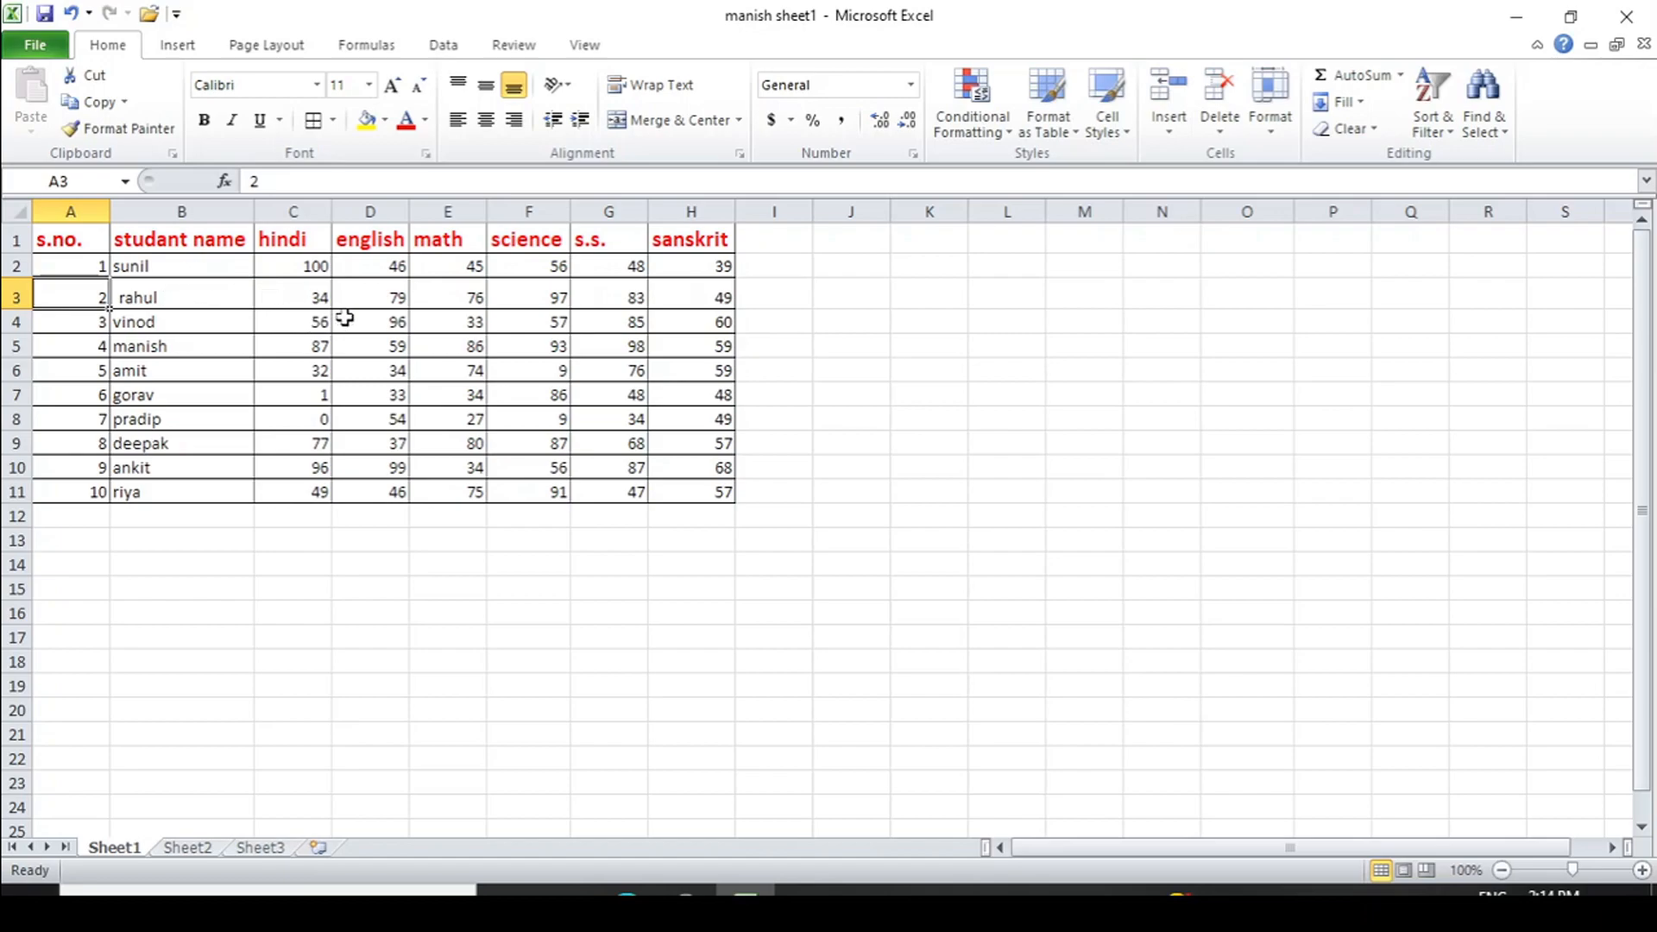
click(294, 308)
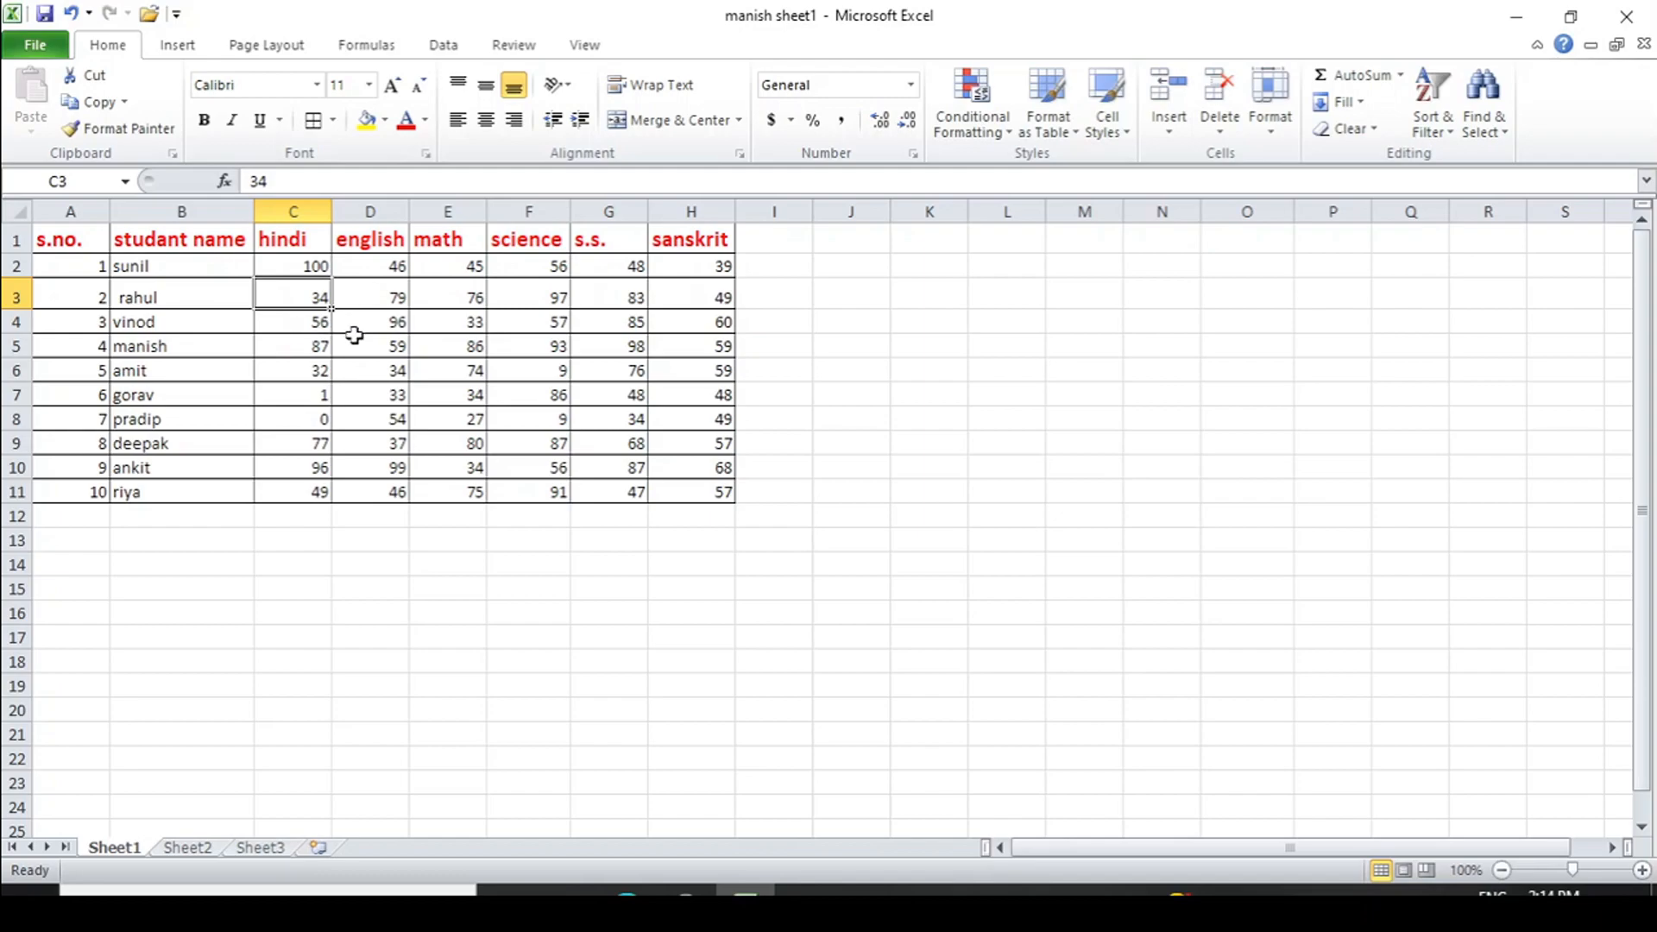
- Give hindi column C a column width of 10 from C5
click(290, 342)
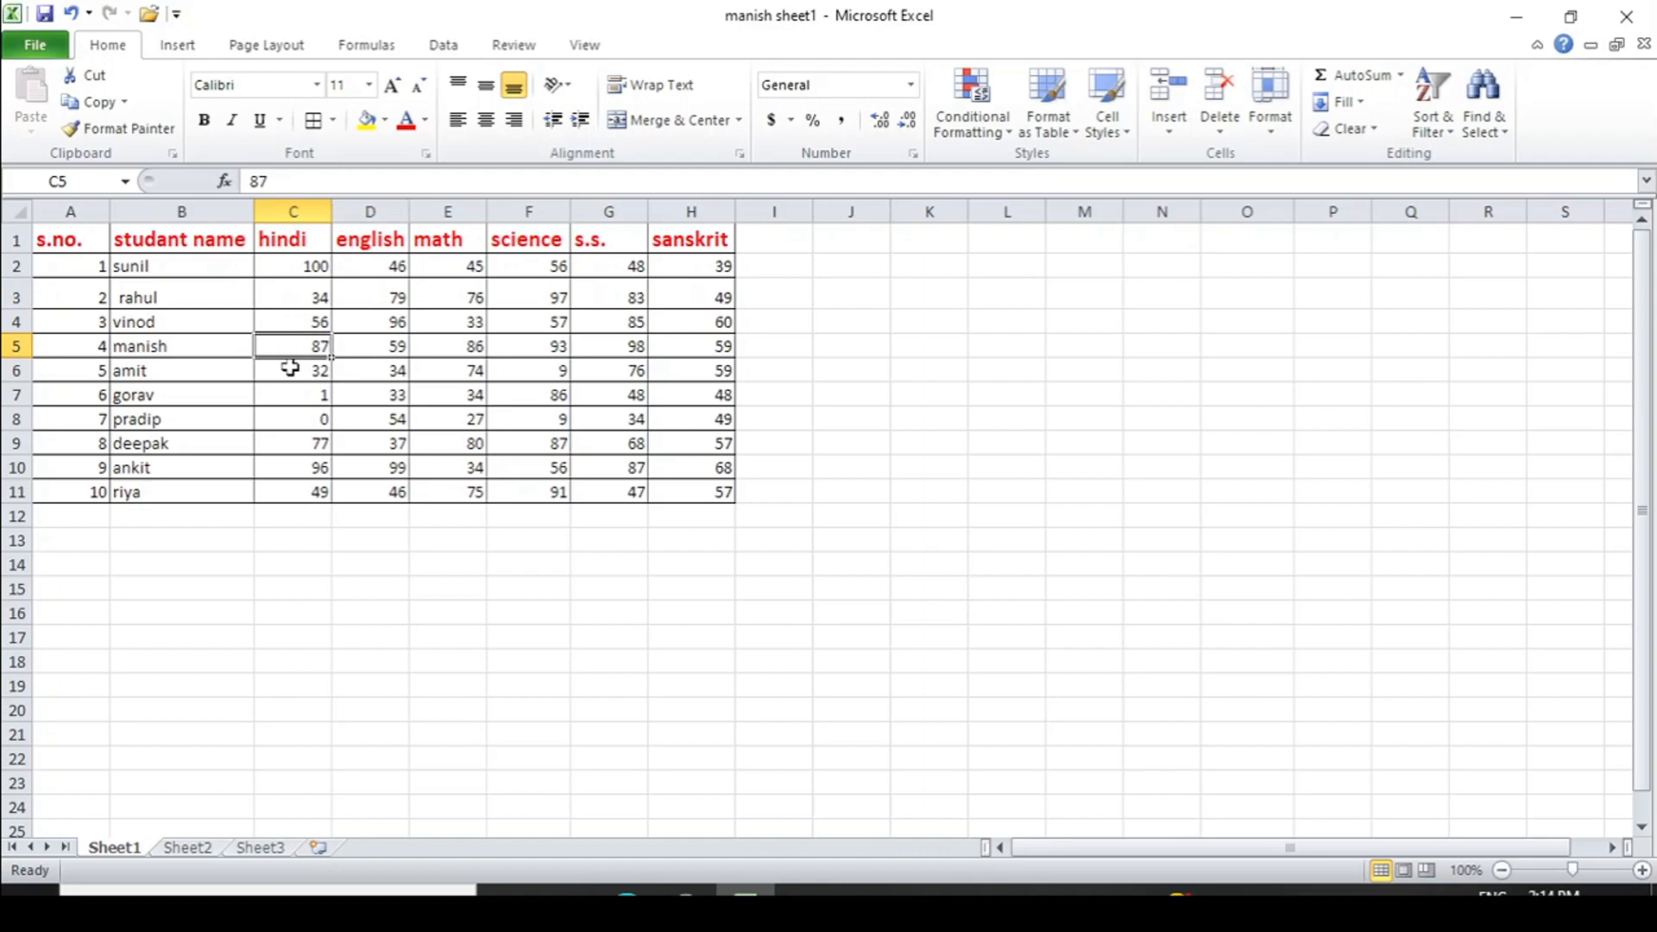
click(1276, 129)
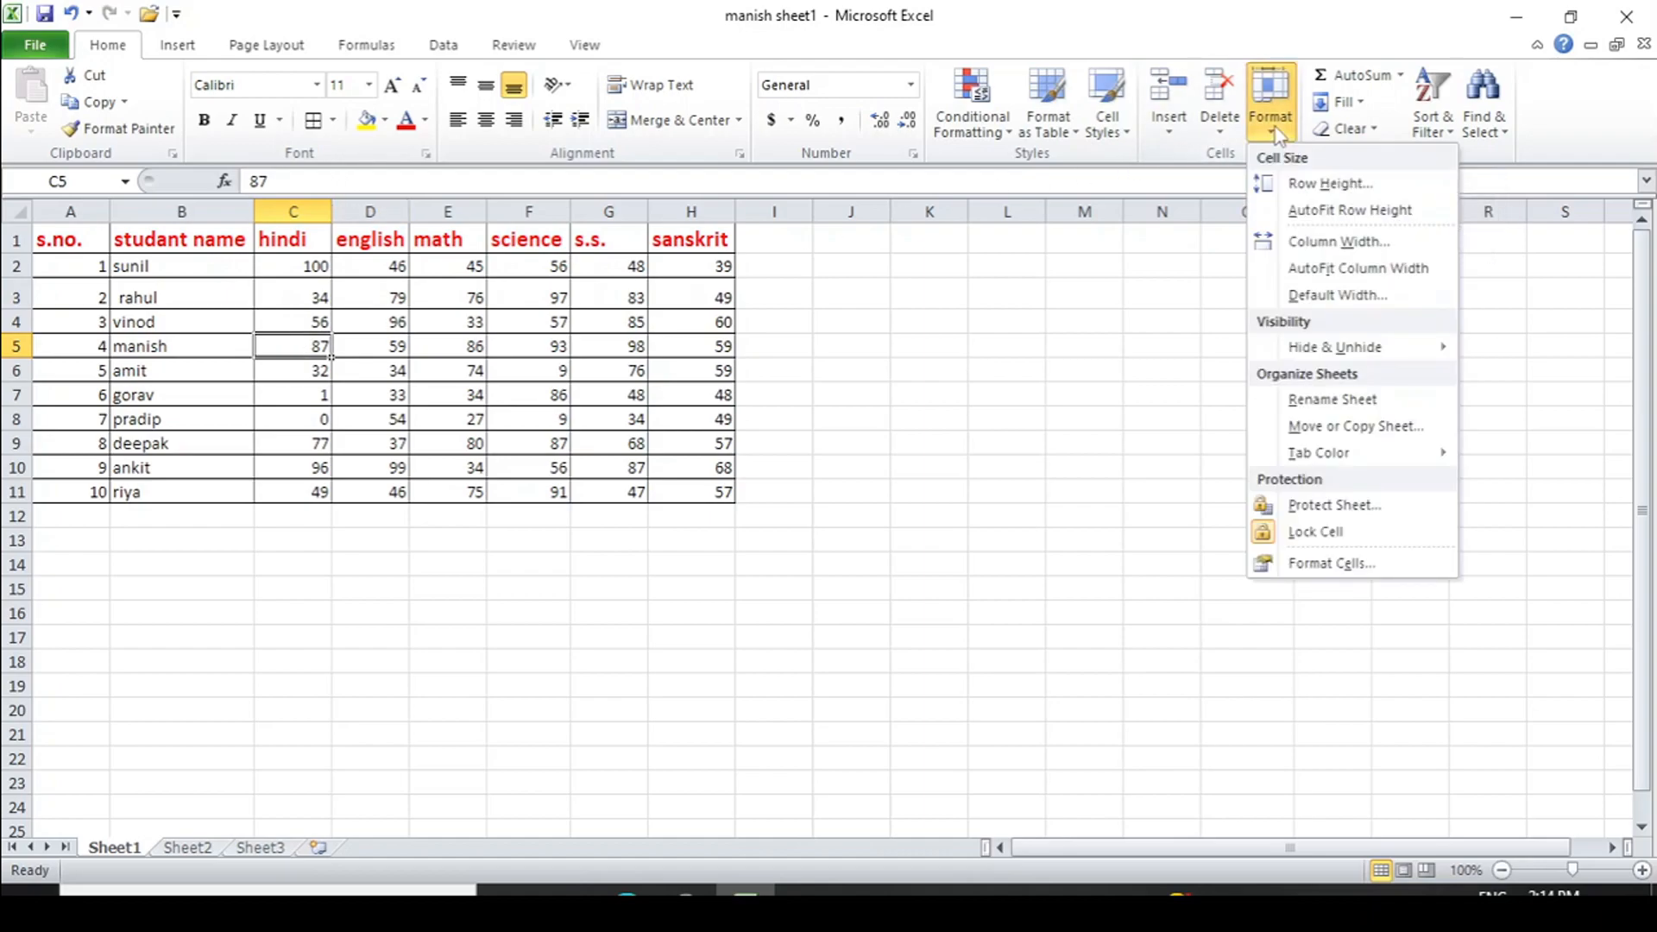
click(1323, 245)
click(1010, 345)
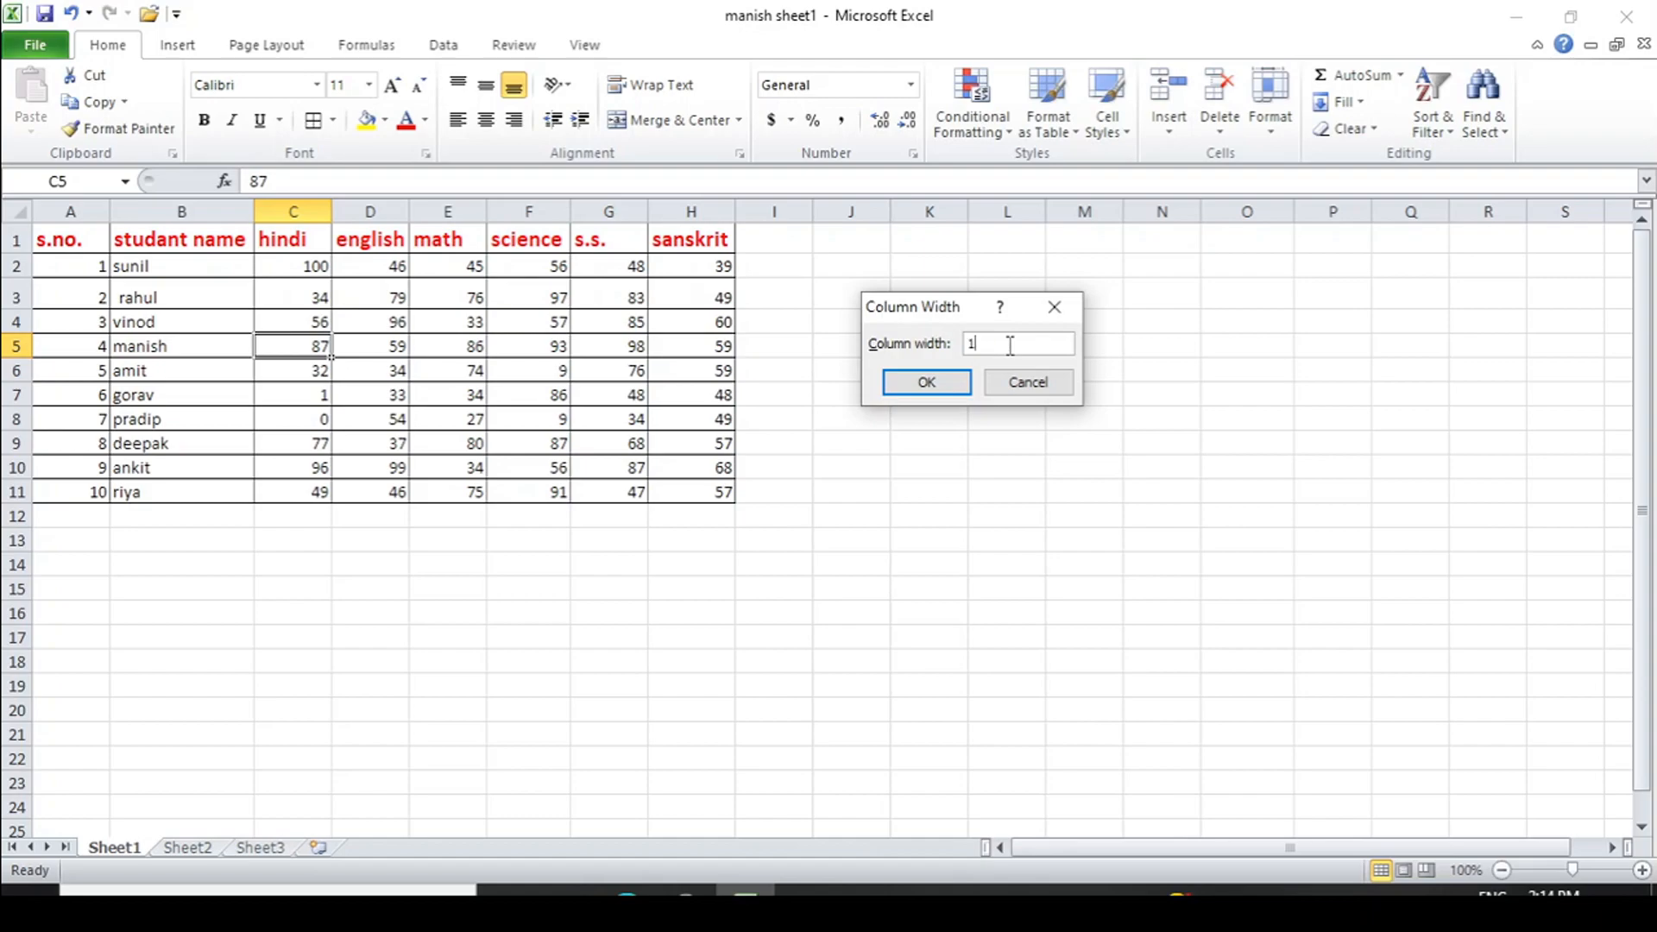
key(Return)
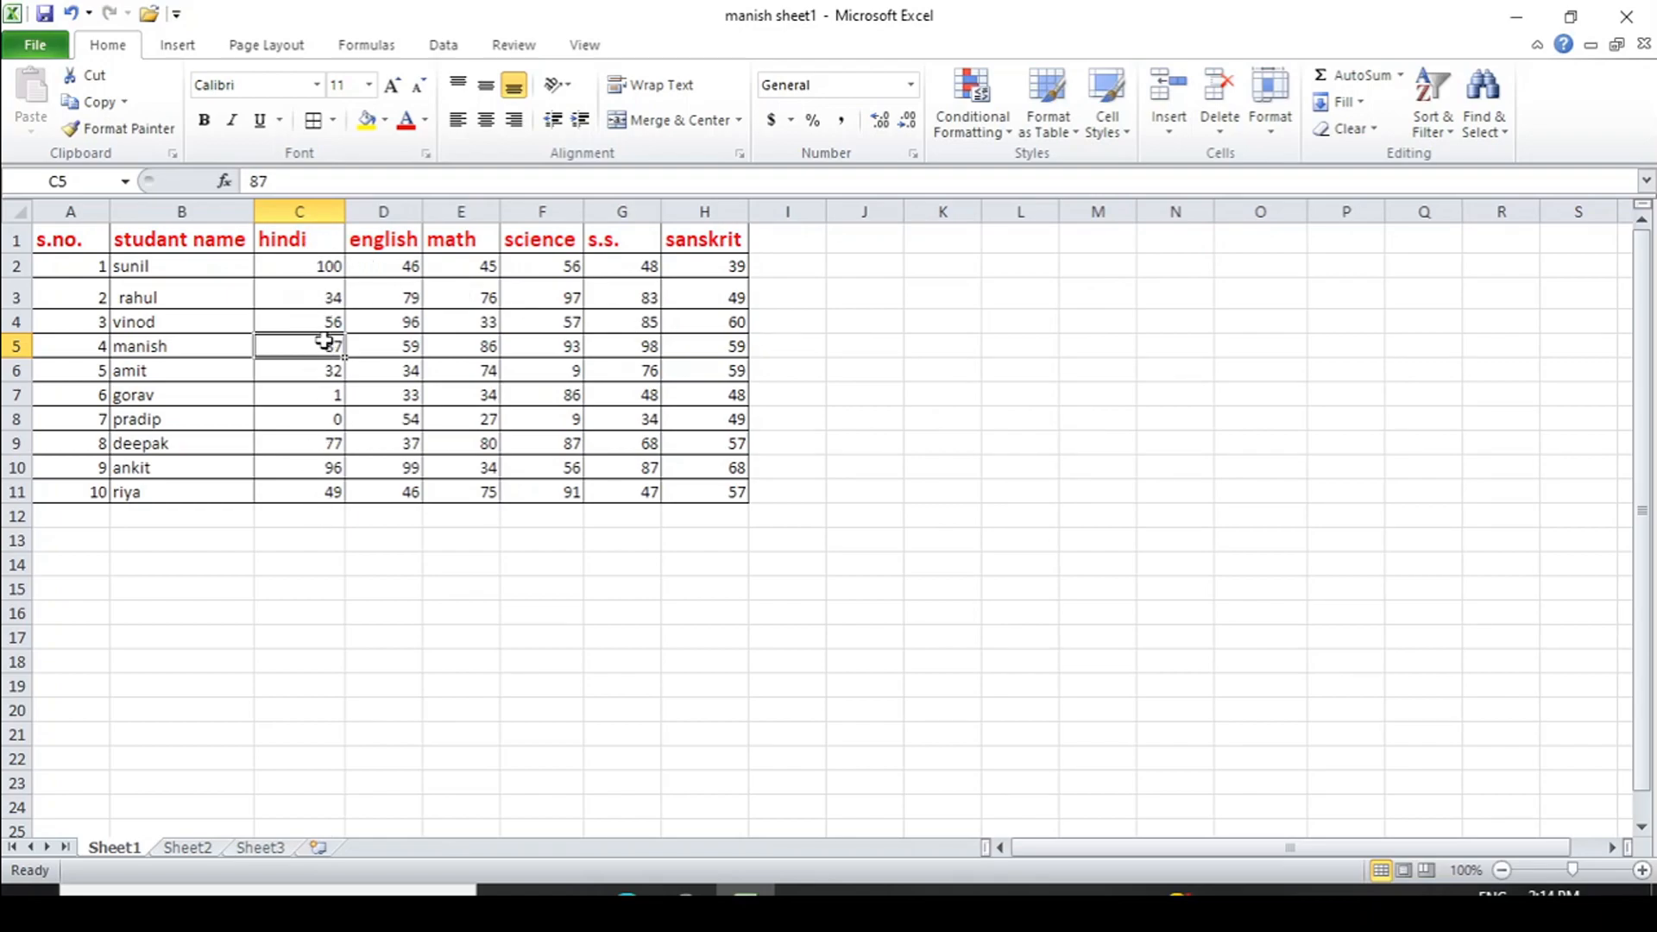
- AutoFit the height of rahul's row 3 back to normal
click(1271, 121)
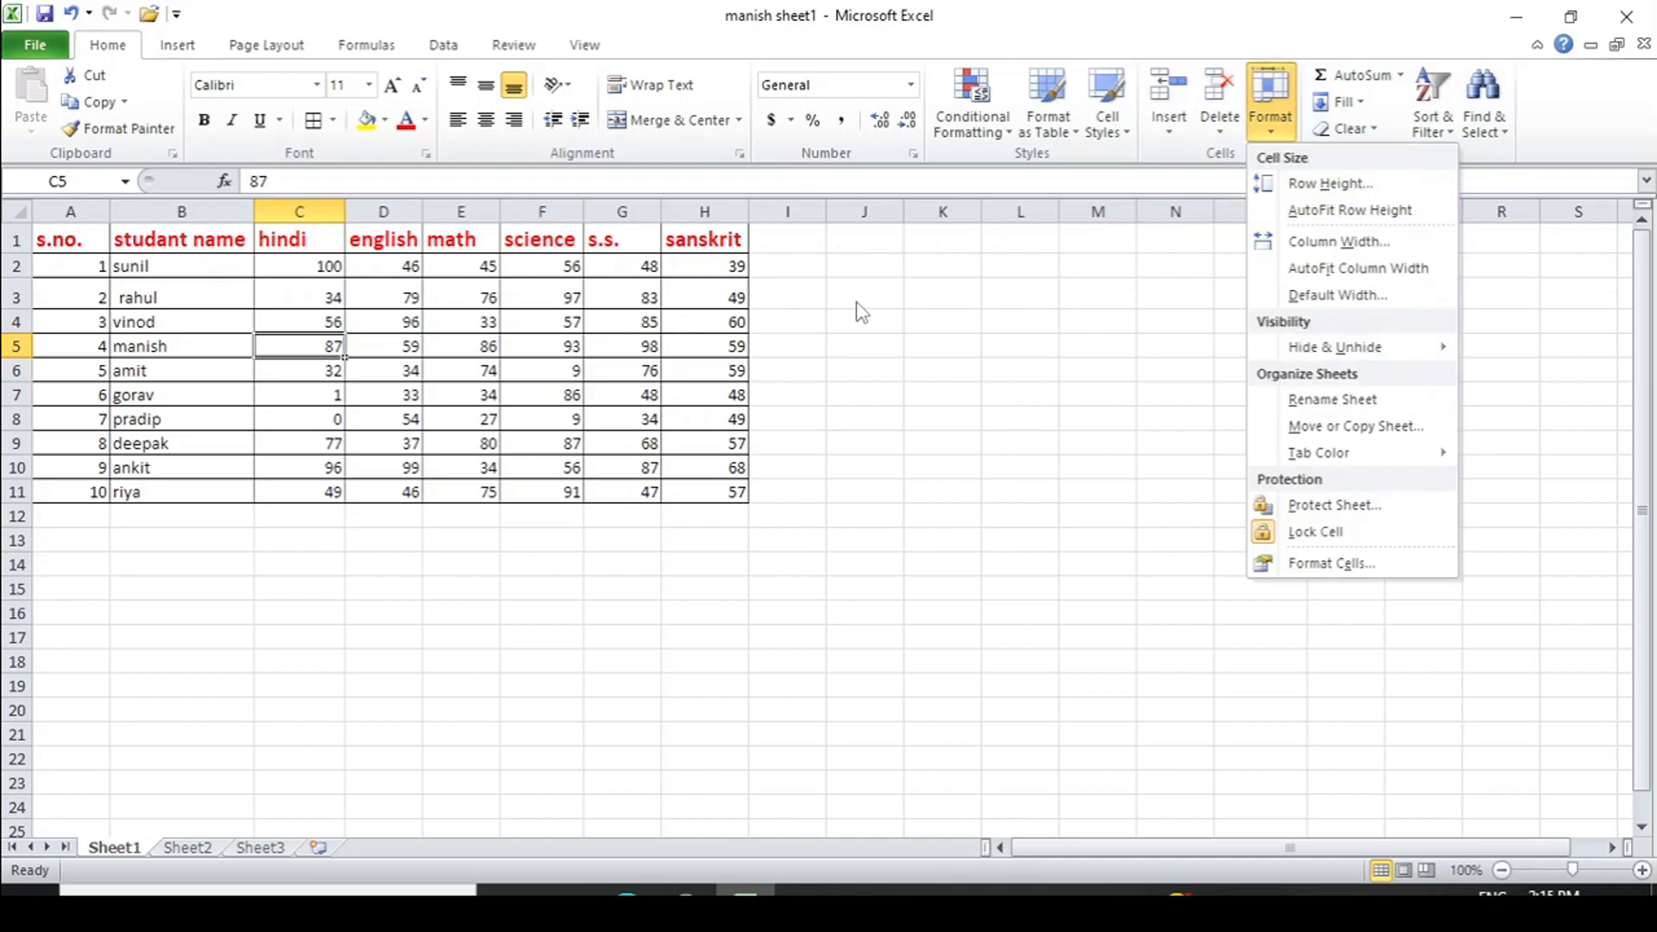
click(182, 294)
click(182, 295)
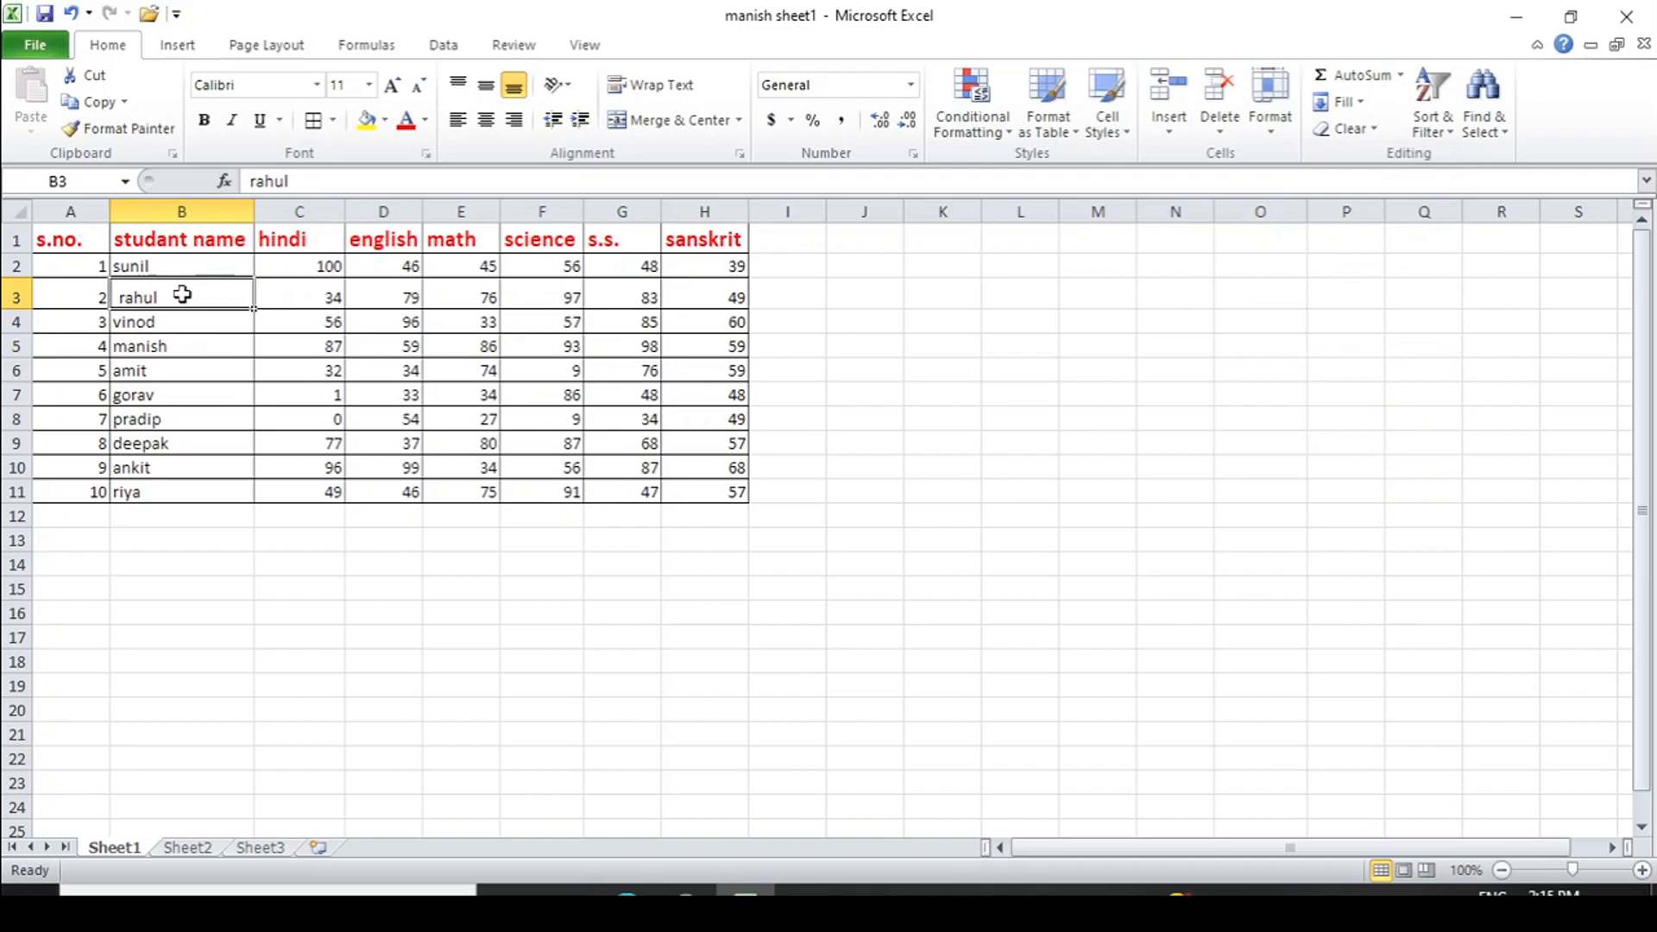
click(1278, 137)
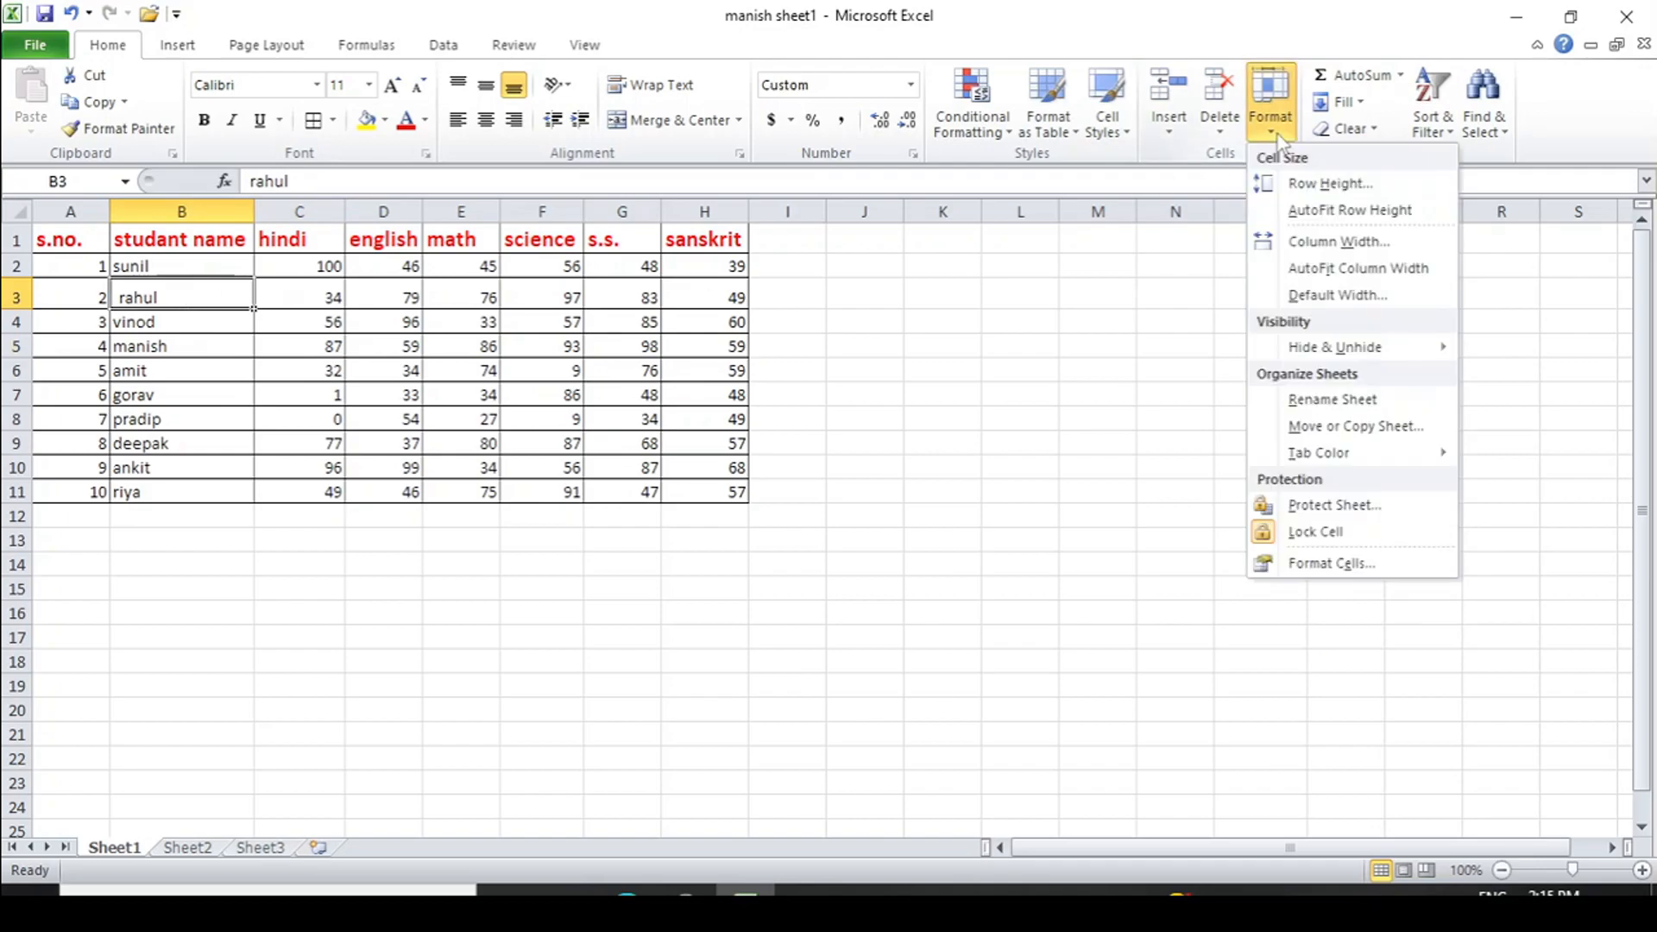
click(1332, 216)
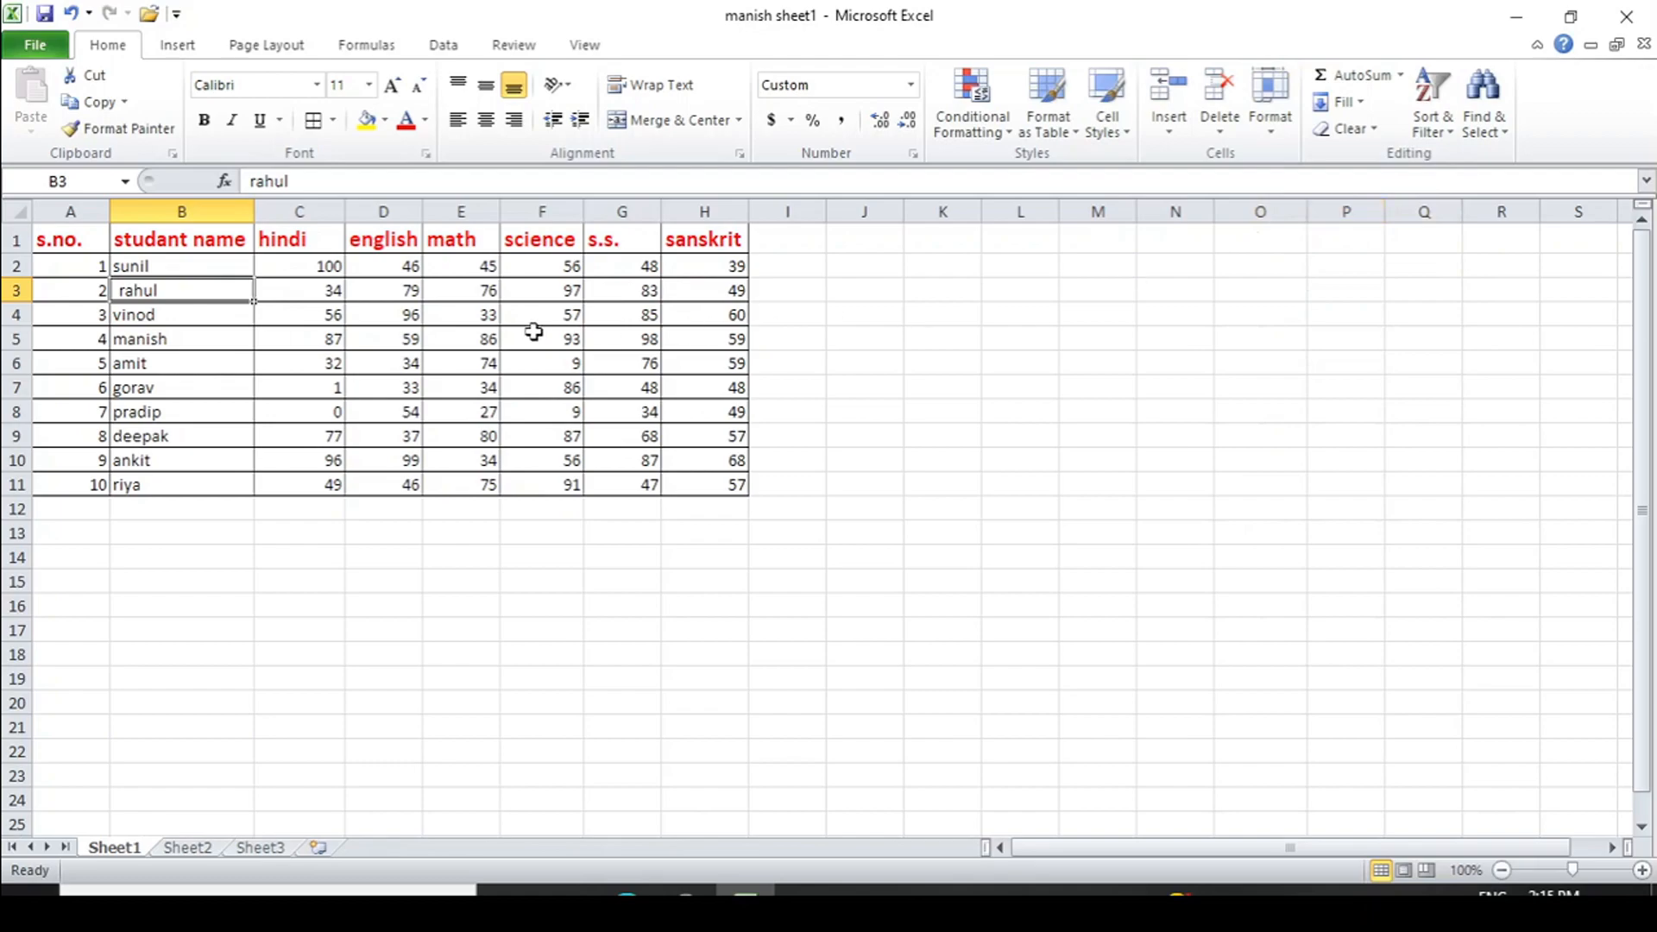
- AutoFit column C and undo it, then drag to widen english column D and row 2
click(301, 268)
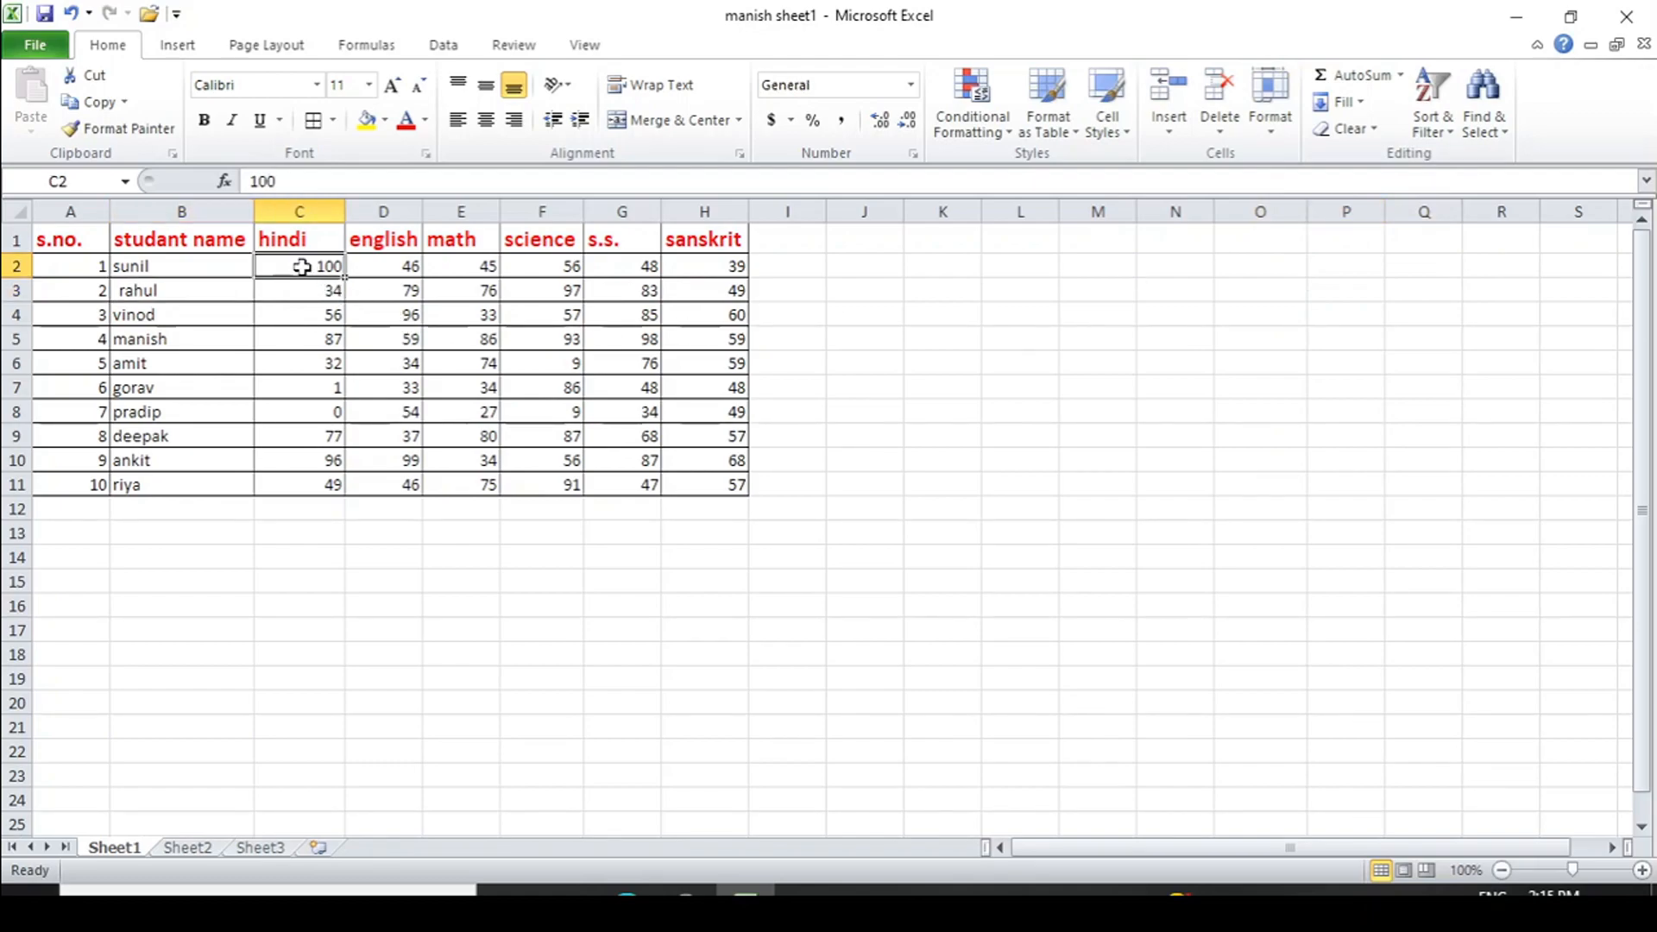
click(1270, 121)
click(1332, 268)
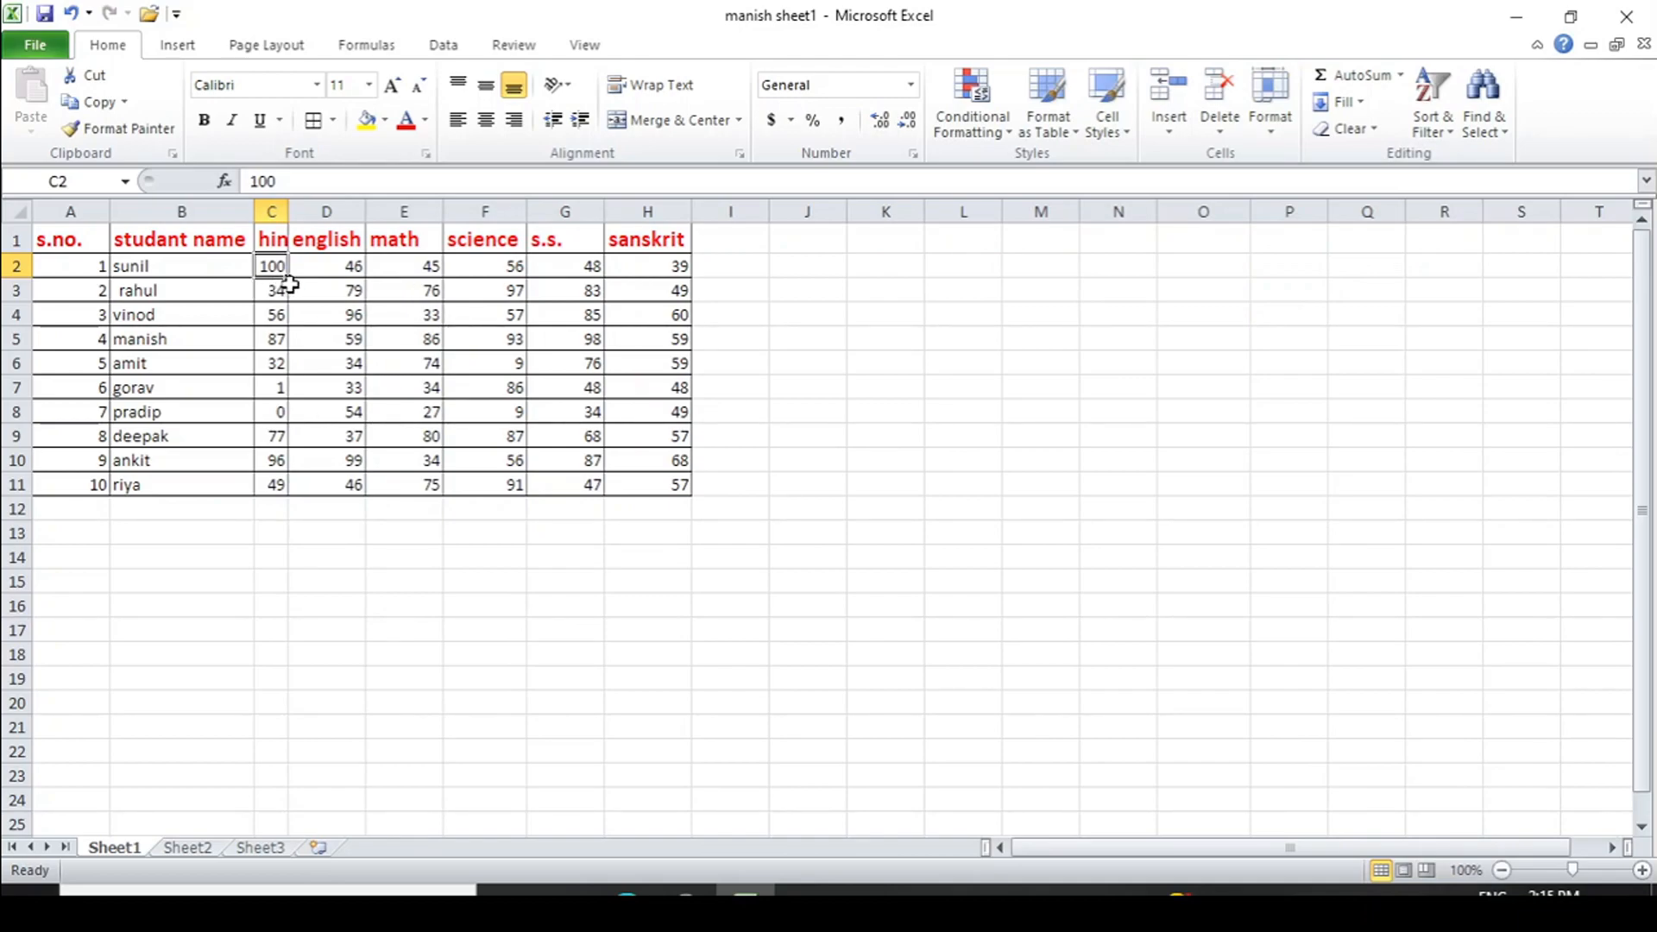
key(ctrl+z)
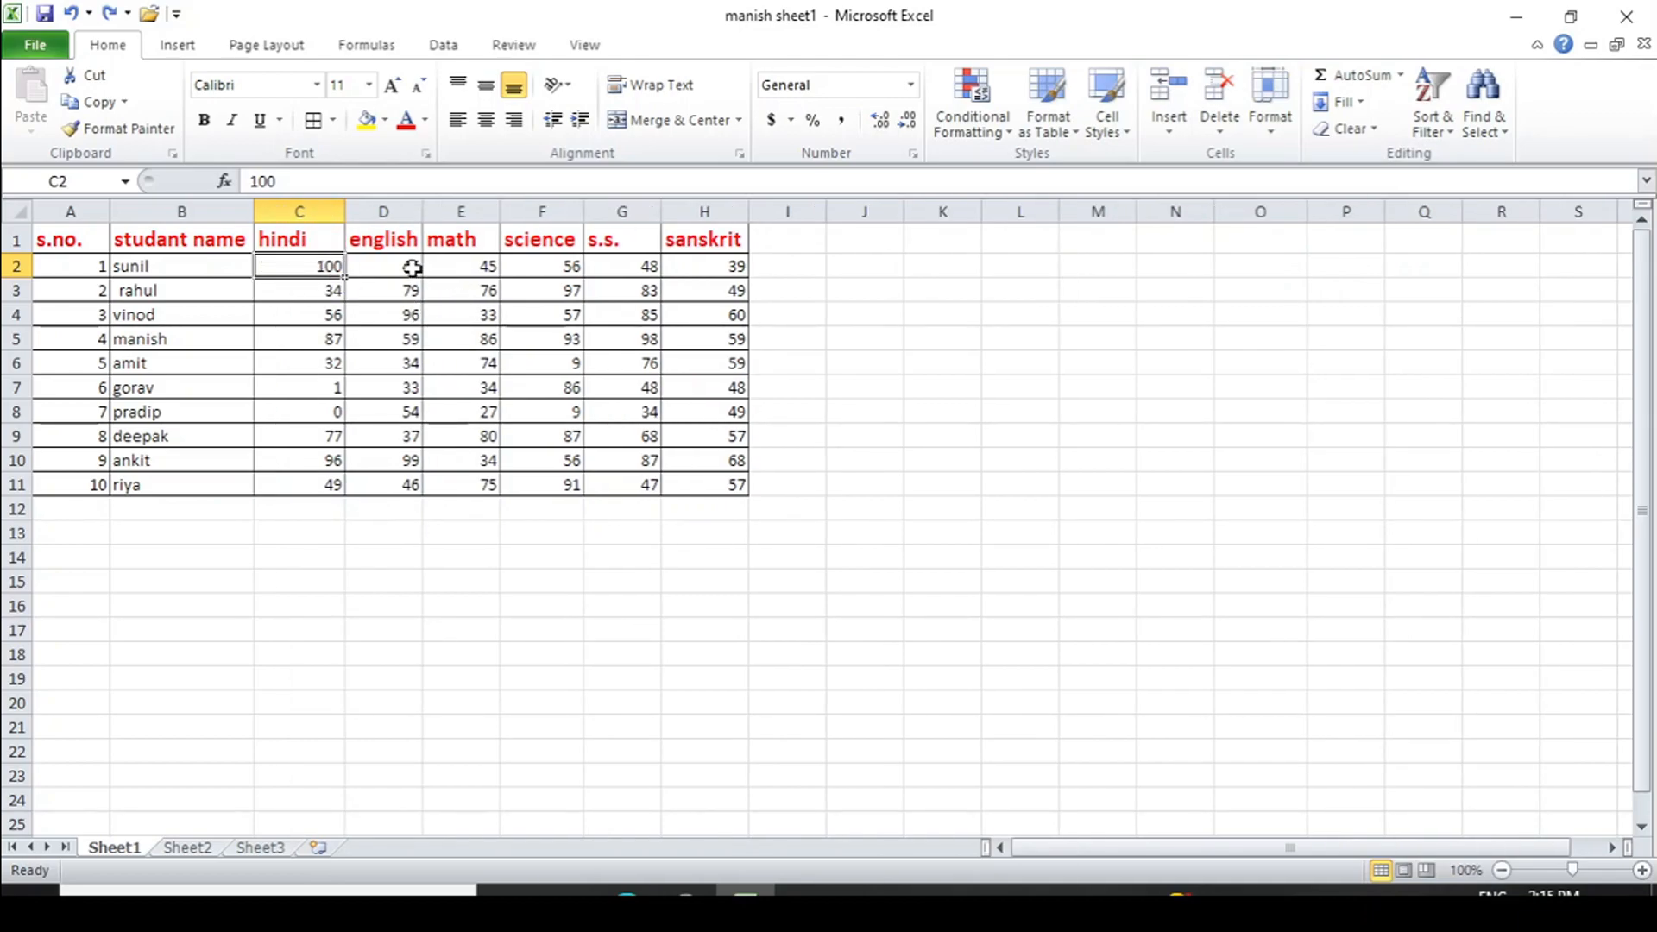
drag(421, 208, 480, 210)
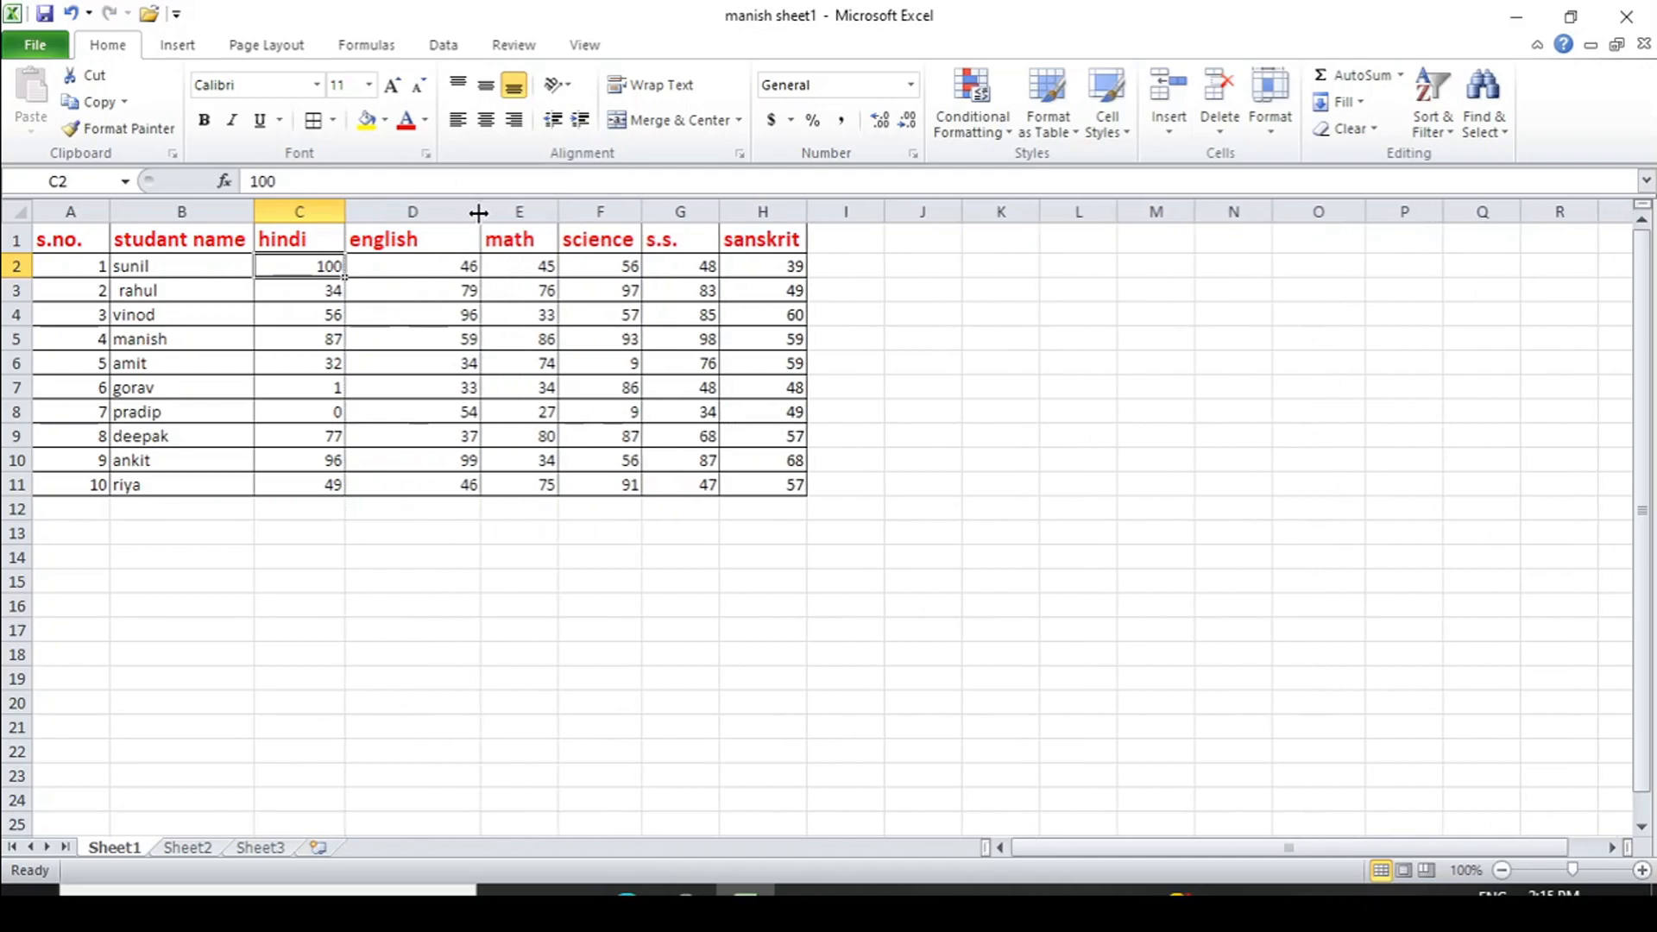
drag(25, 276, 25, 307)
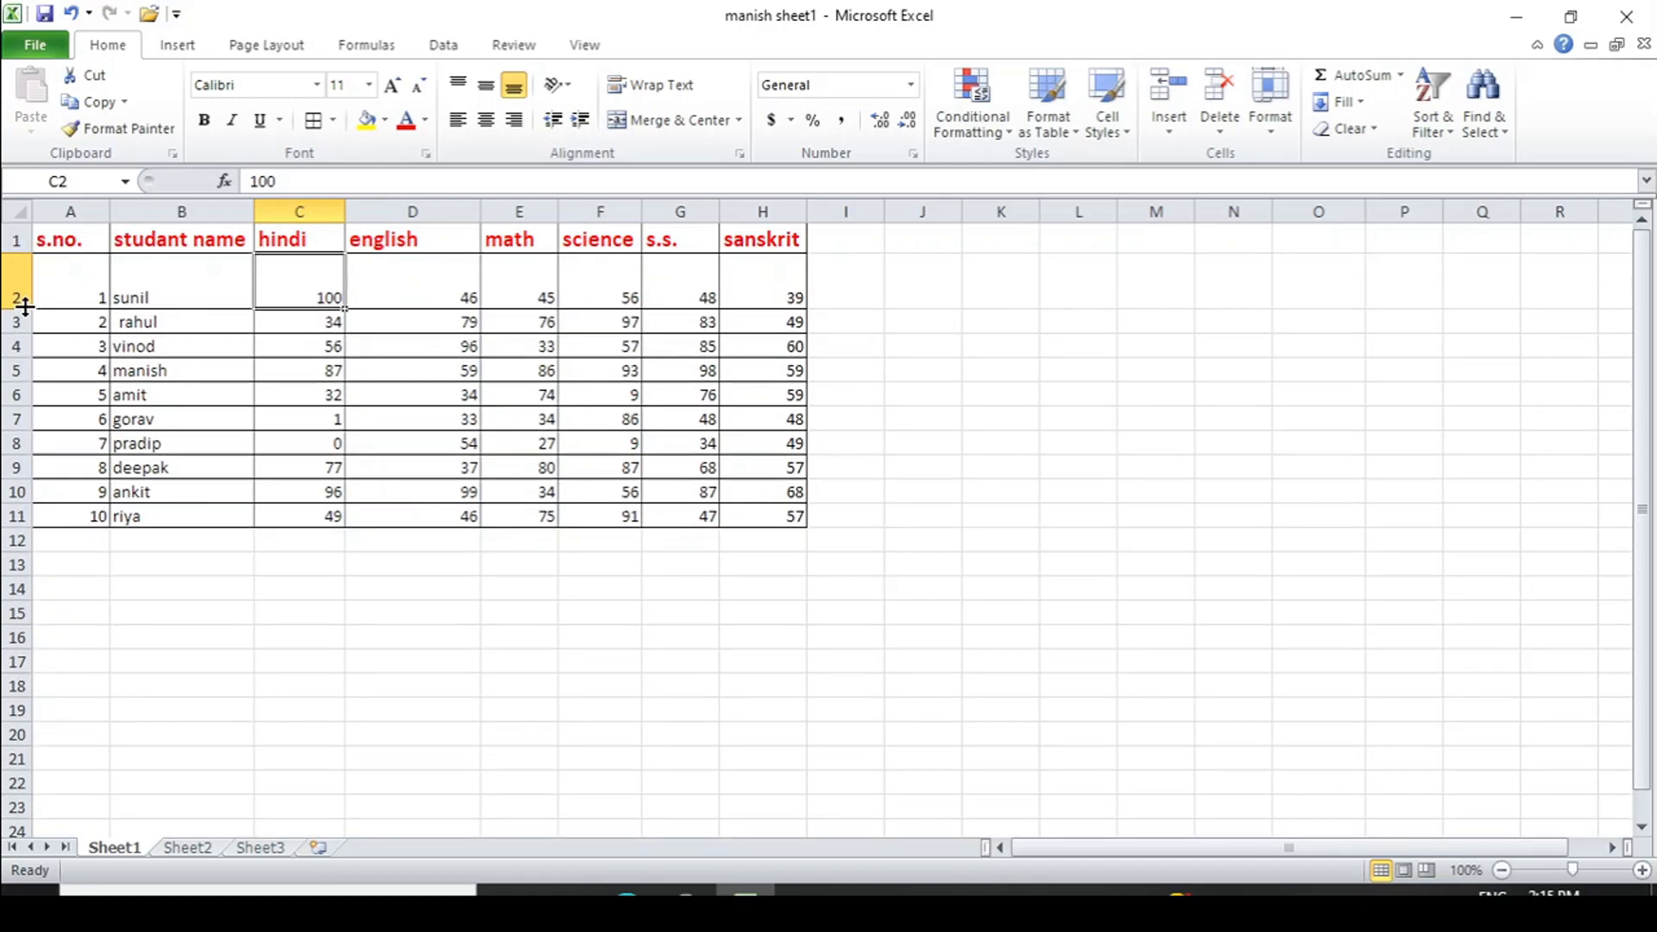
key(ctrl+z)
key(ctrl+z)
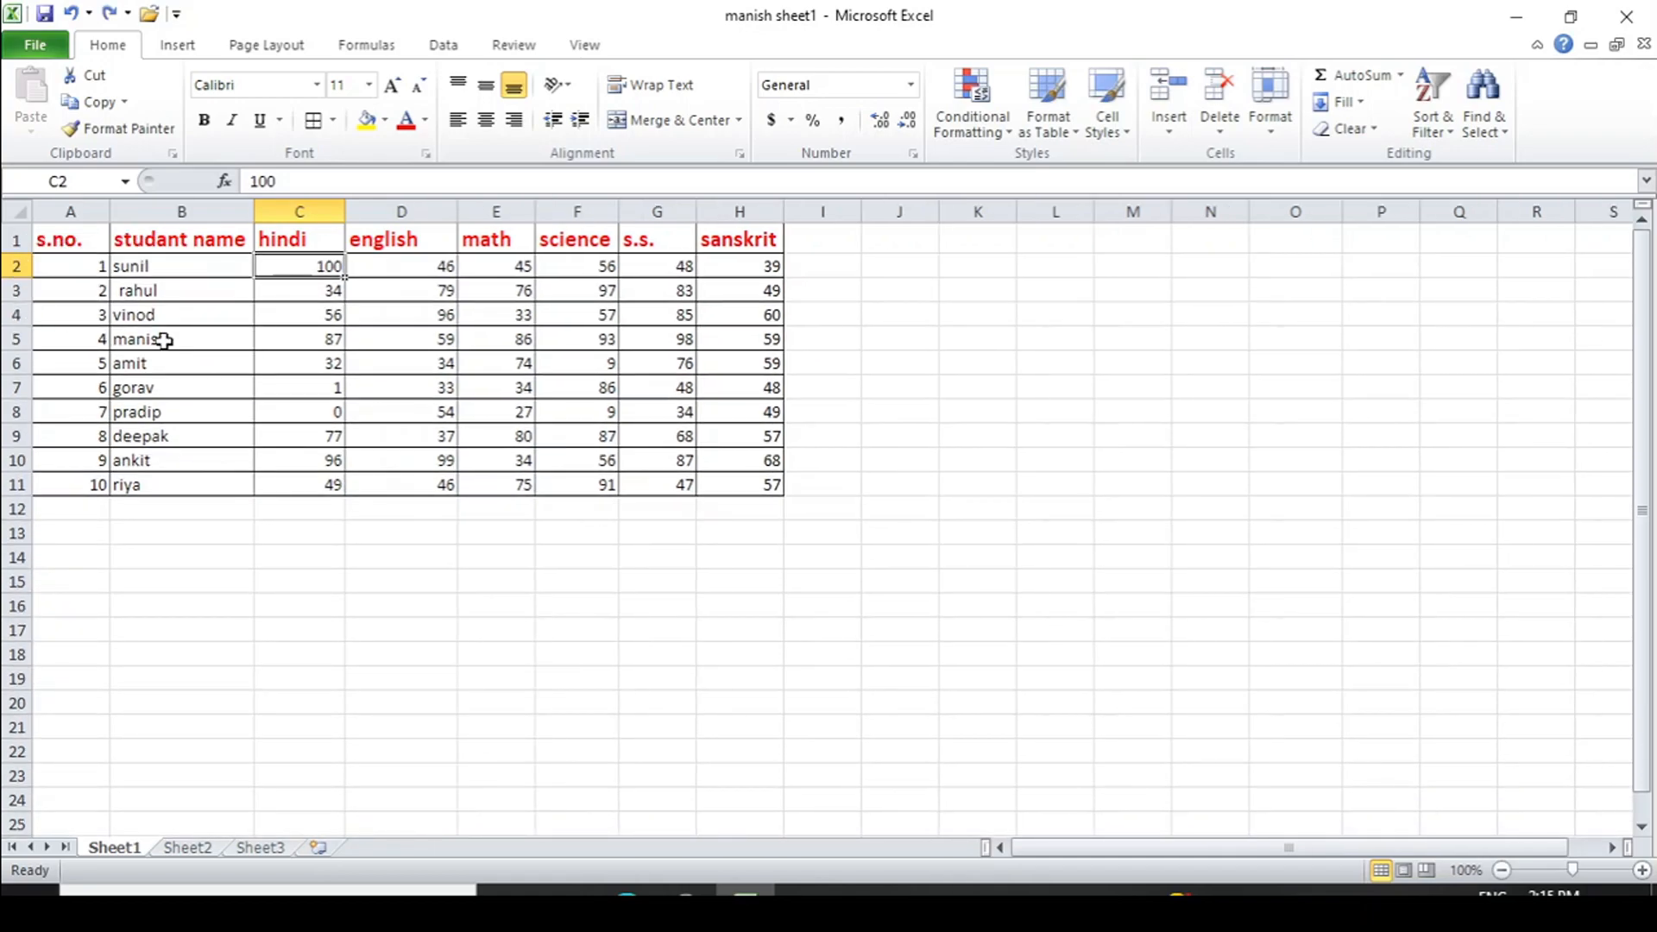
click(1268, 129)
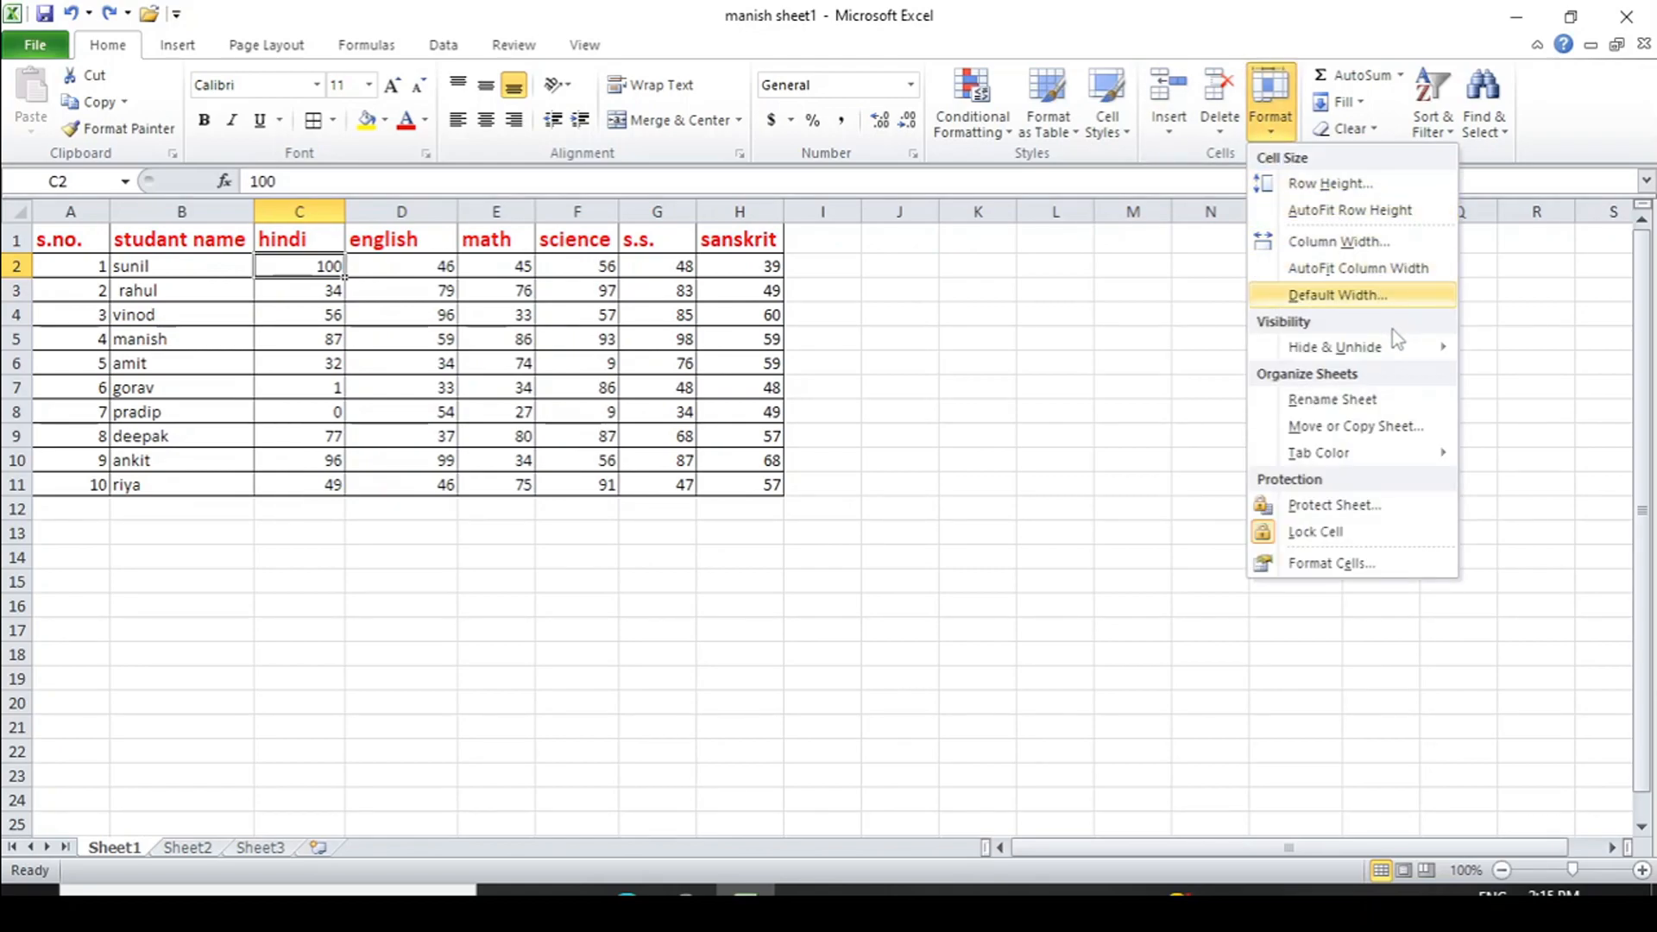
mouse_move(1395, 349)
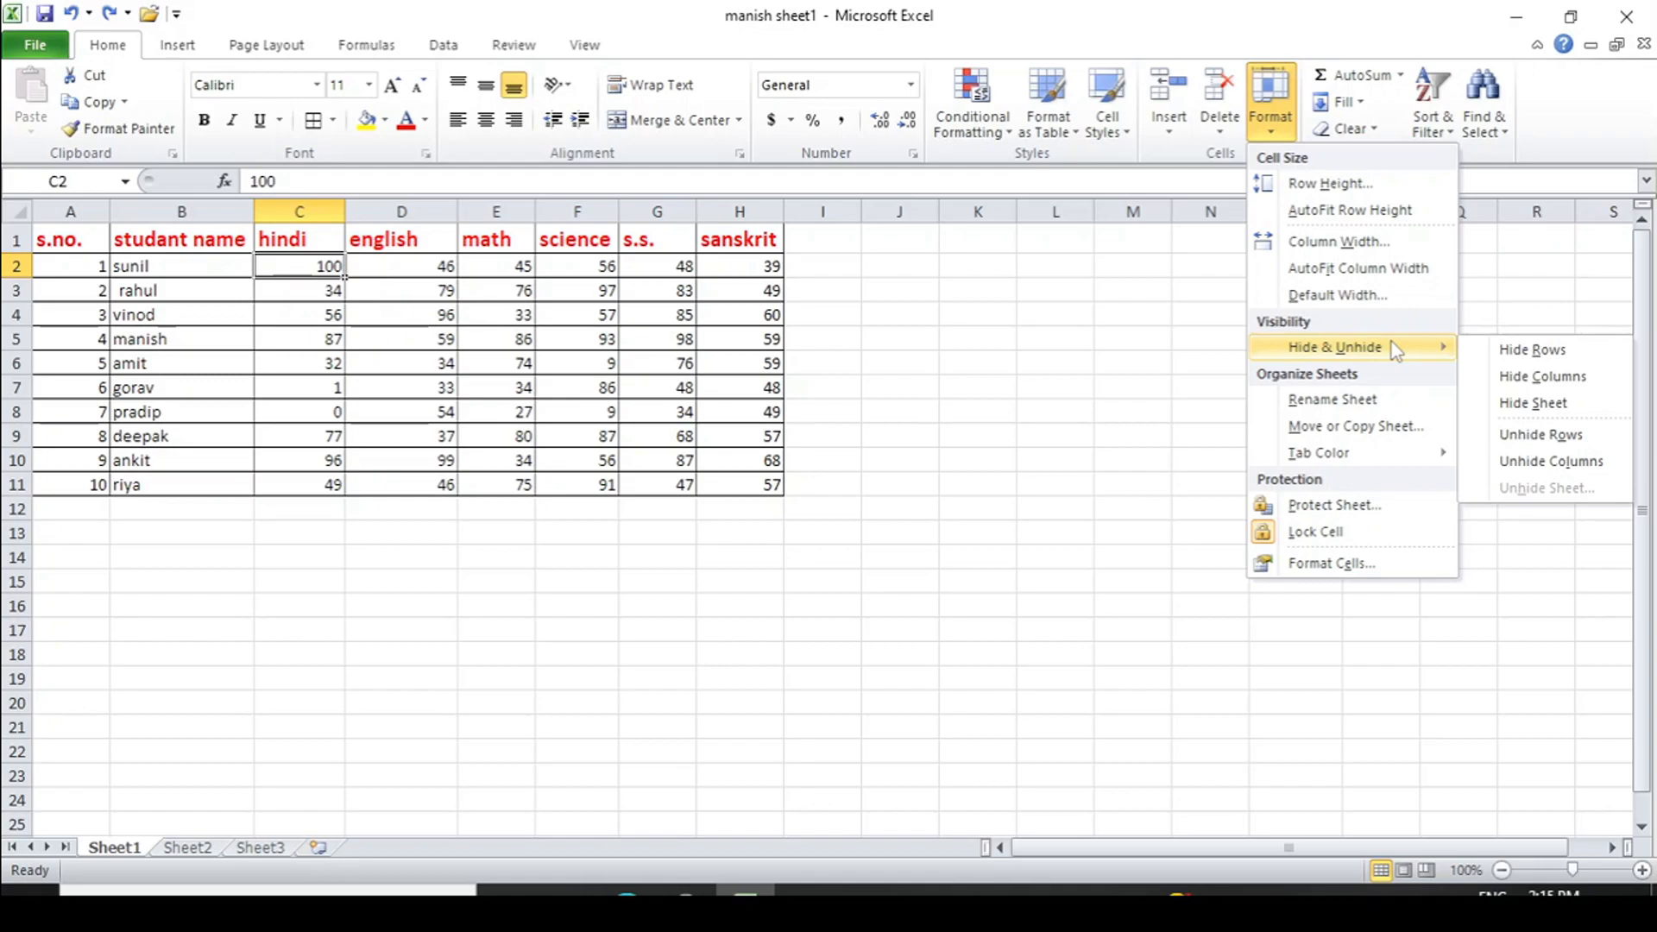
click(14, 268)
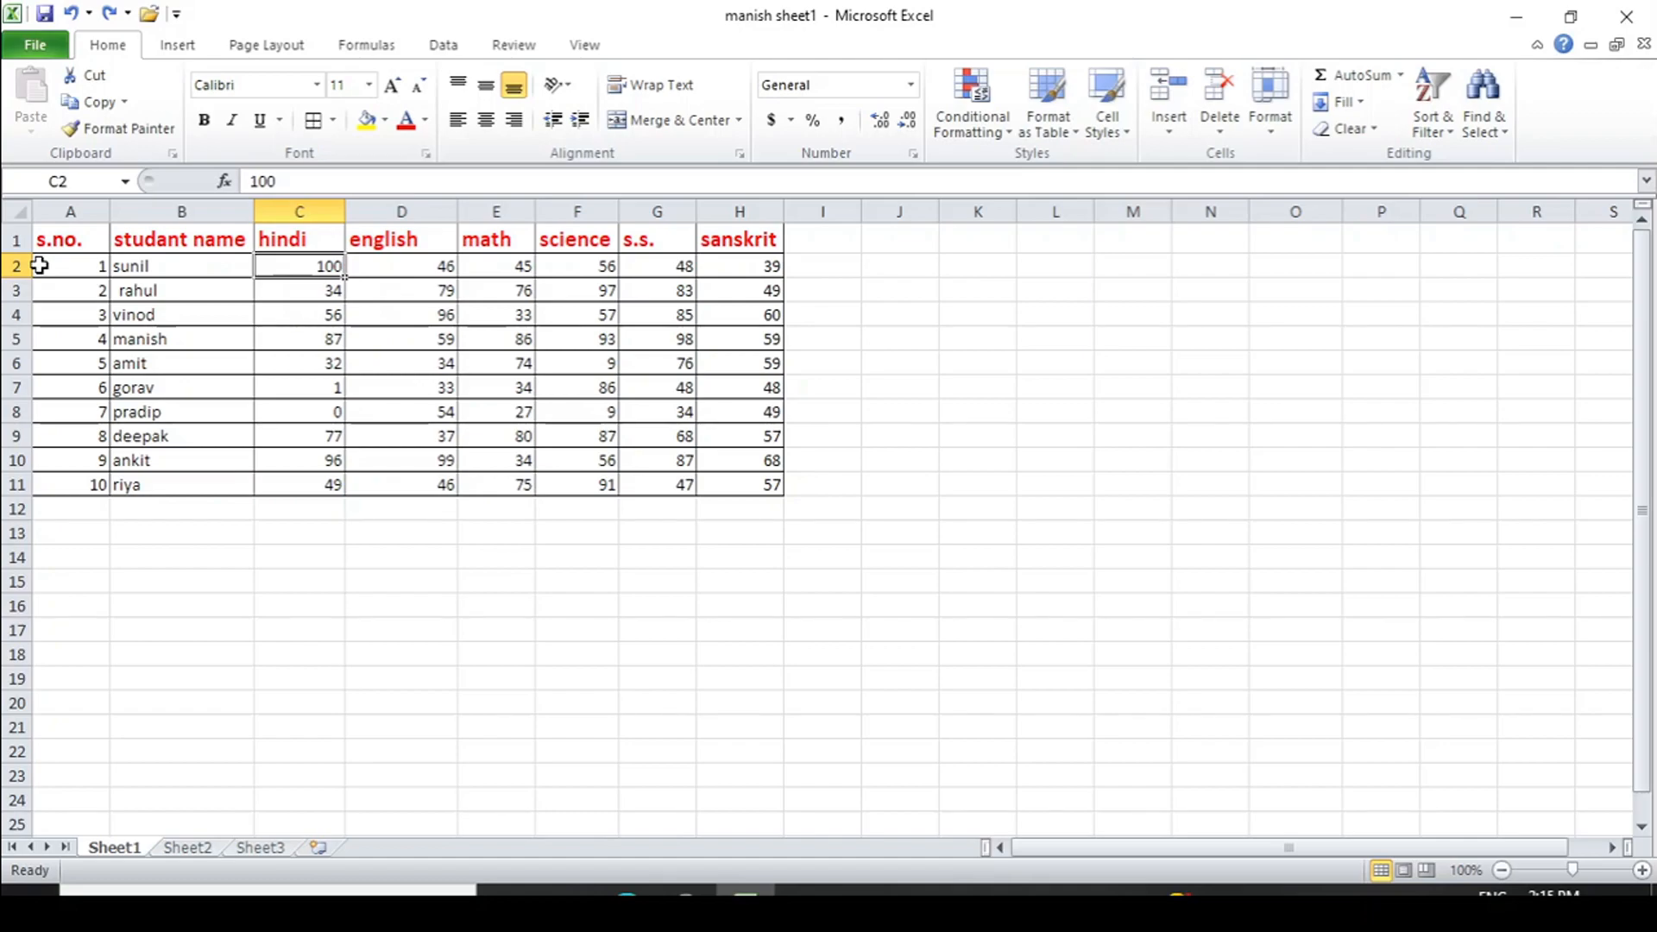
click(15, 266)
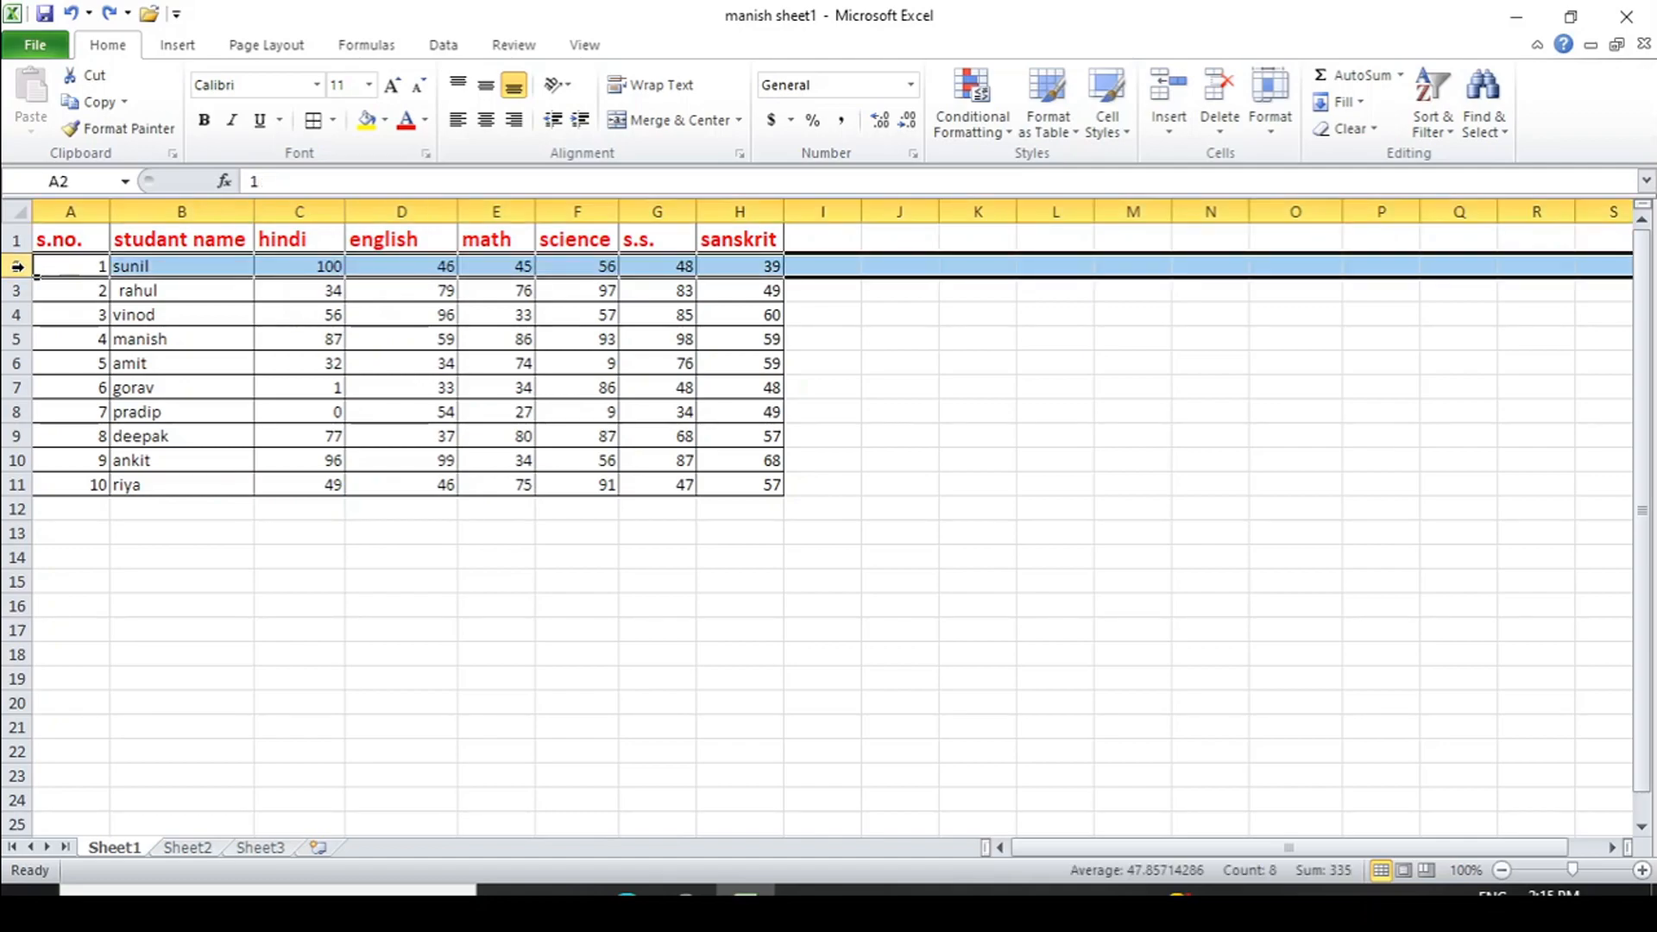
click(1275, 134)
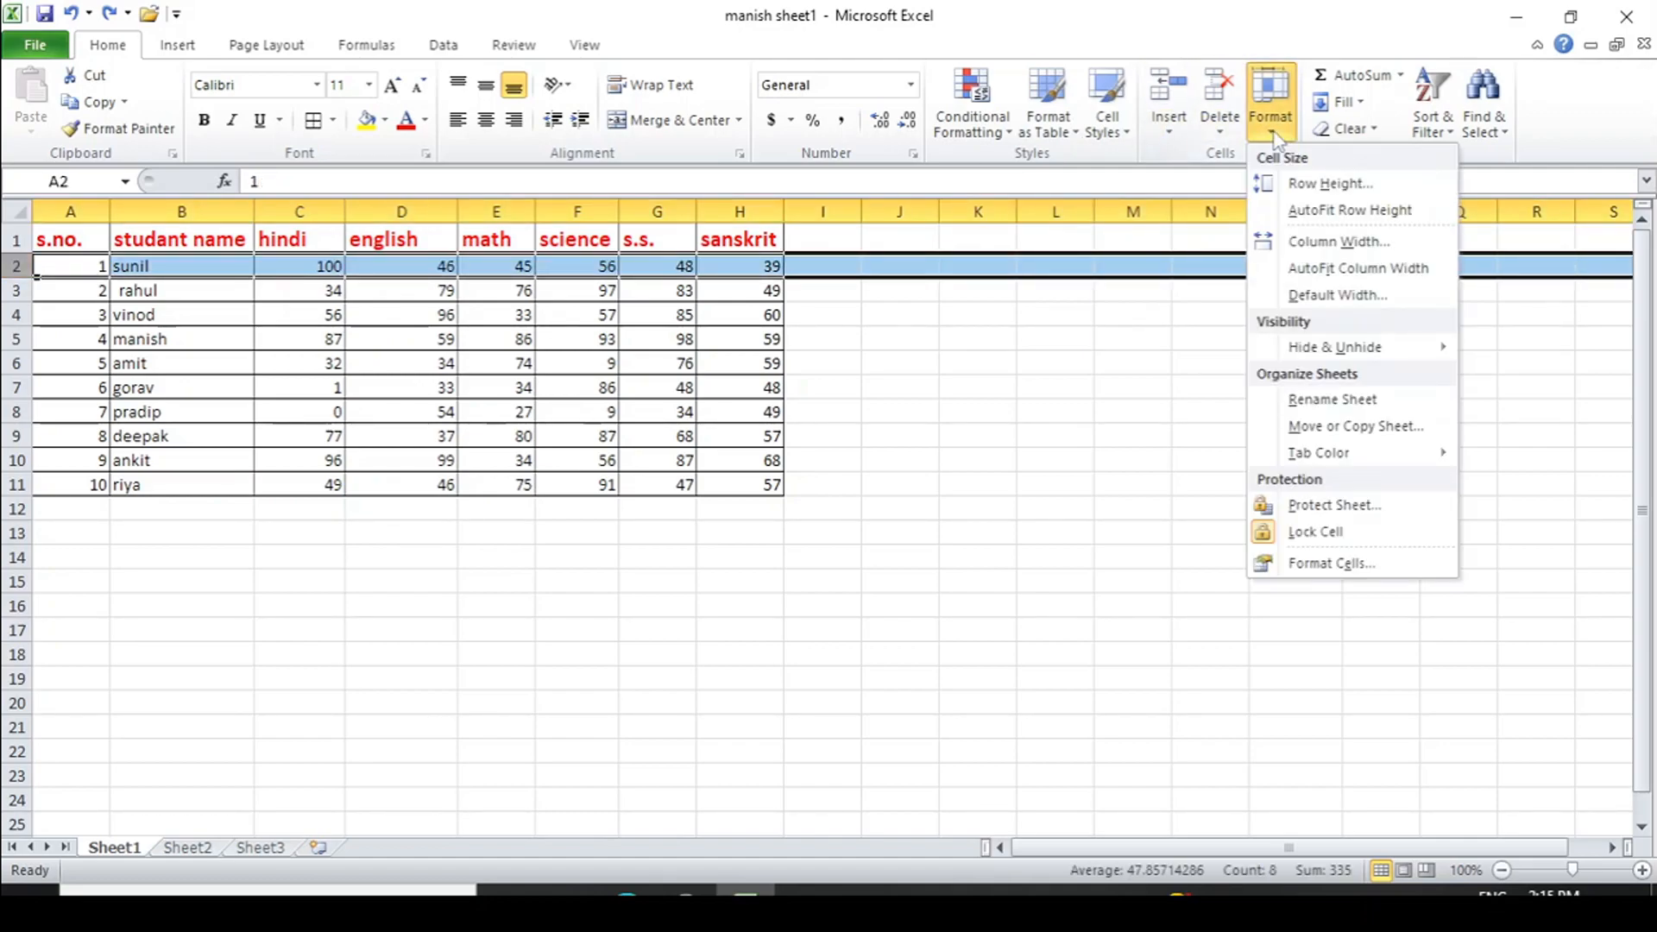
mouse_move(1327, 354)
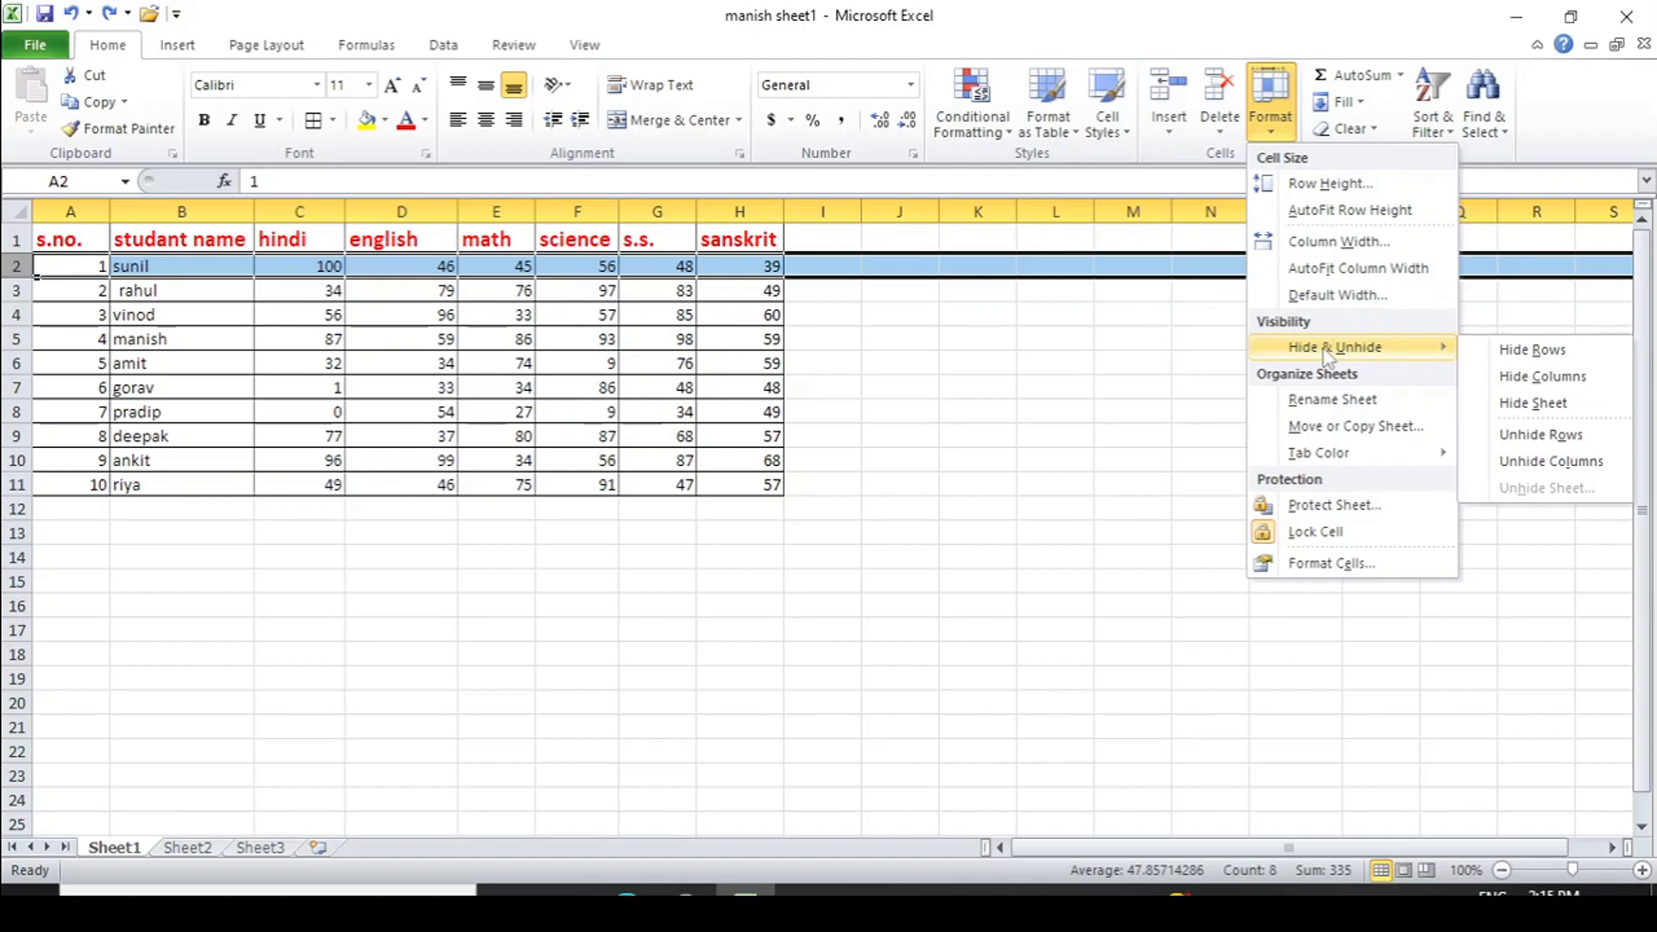
click(1533, 350)
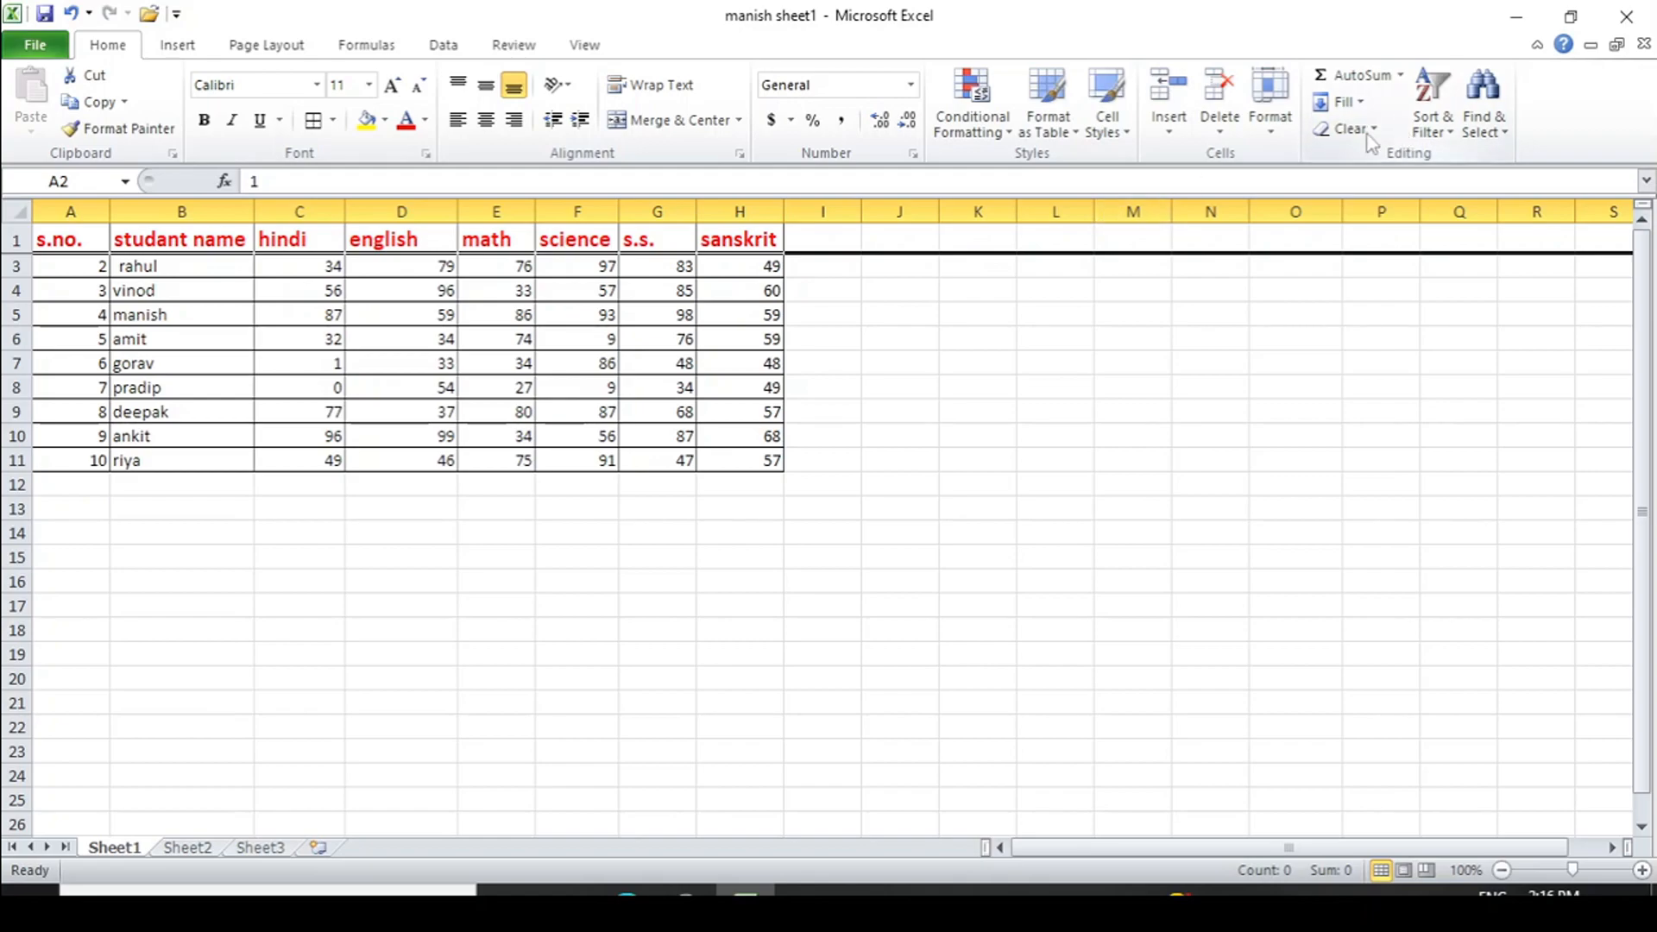
click(1272, 125)
mouse_move(1346, 347)
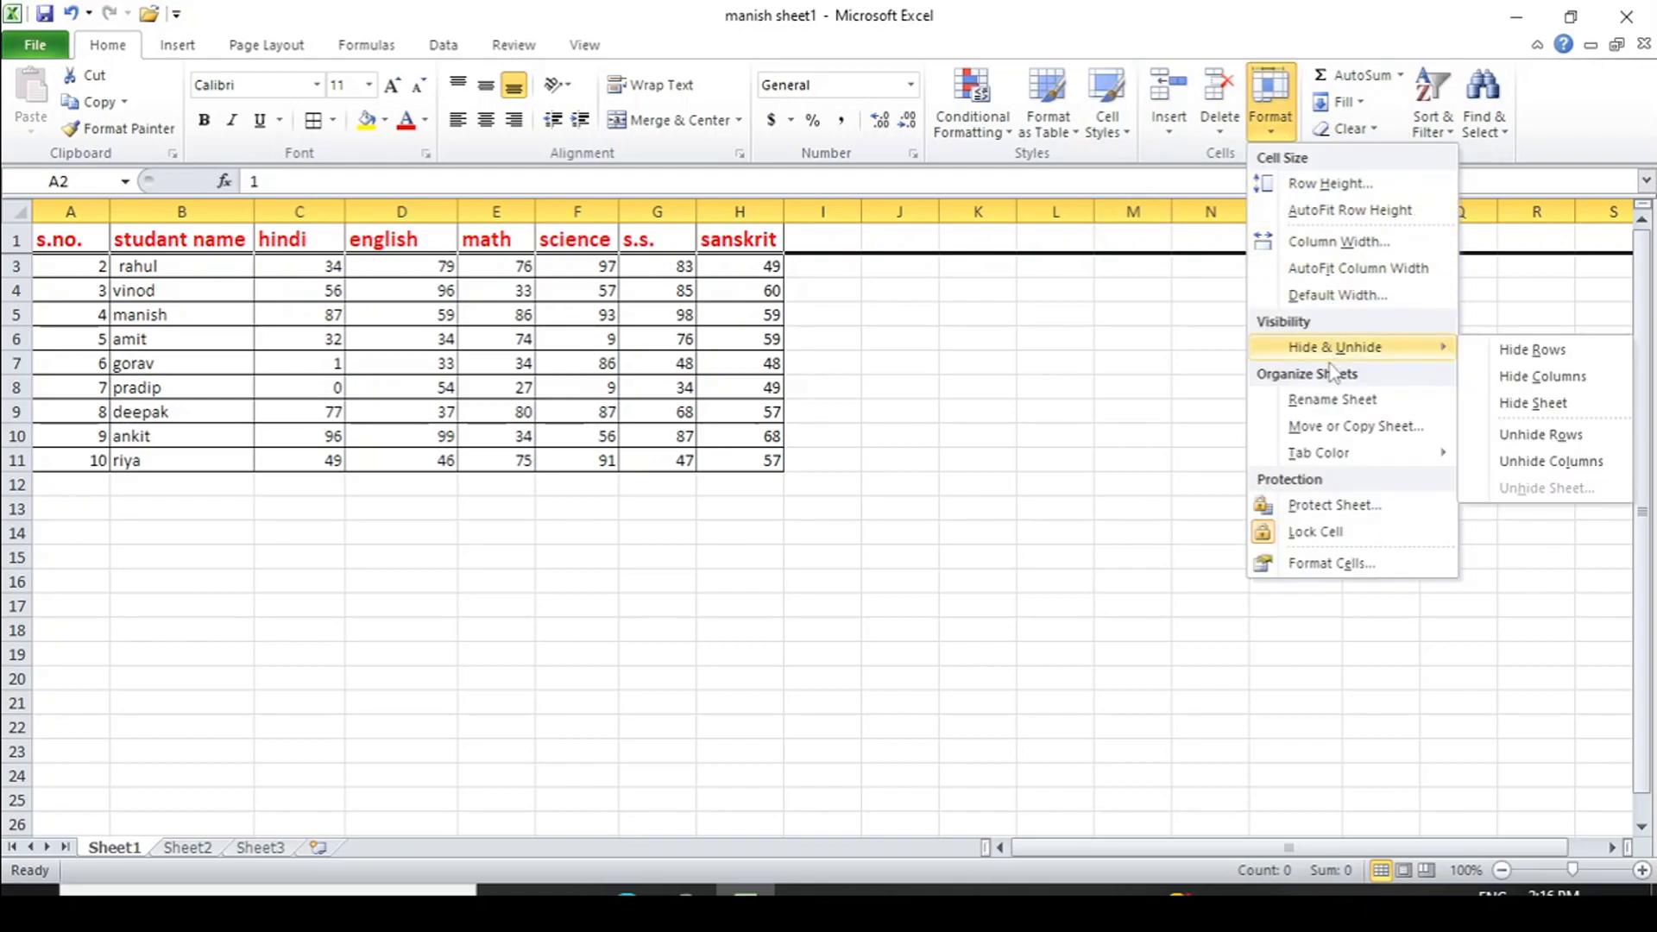
click(1544, 435)
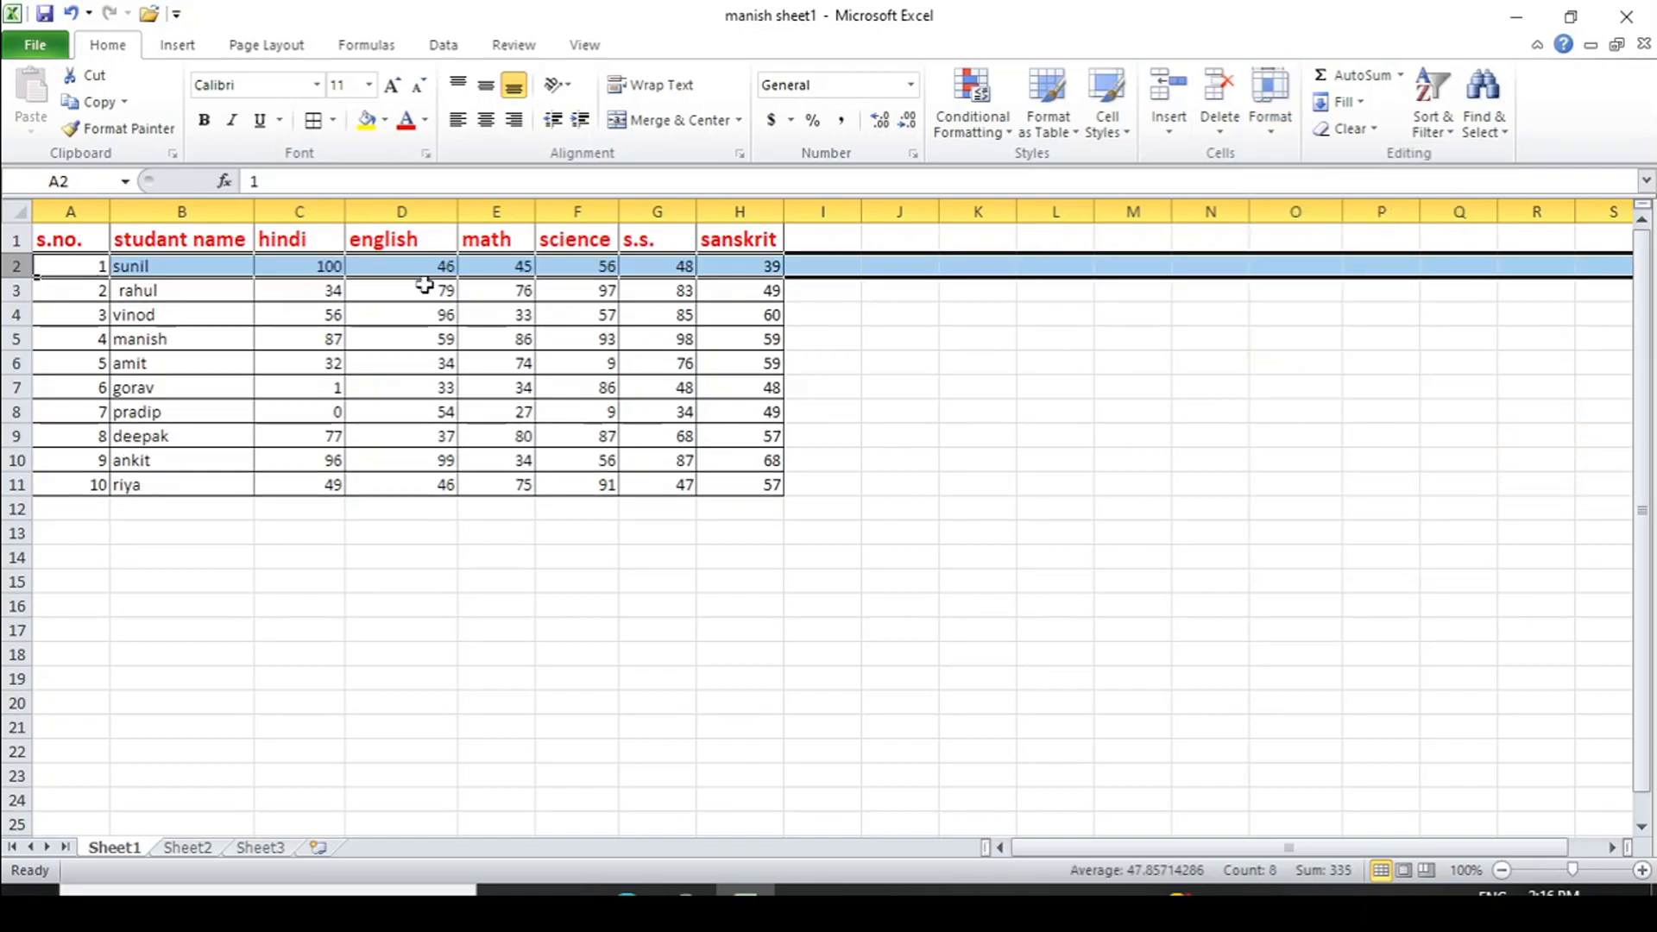
click(298, 239)
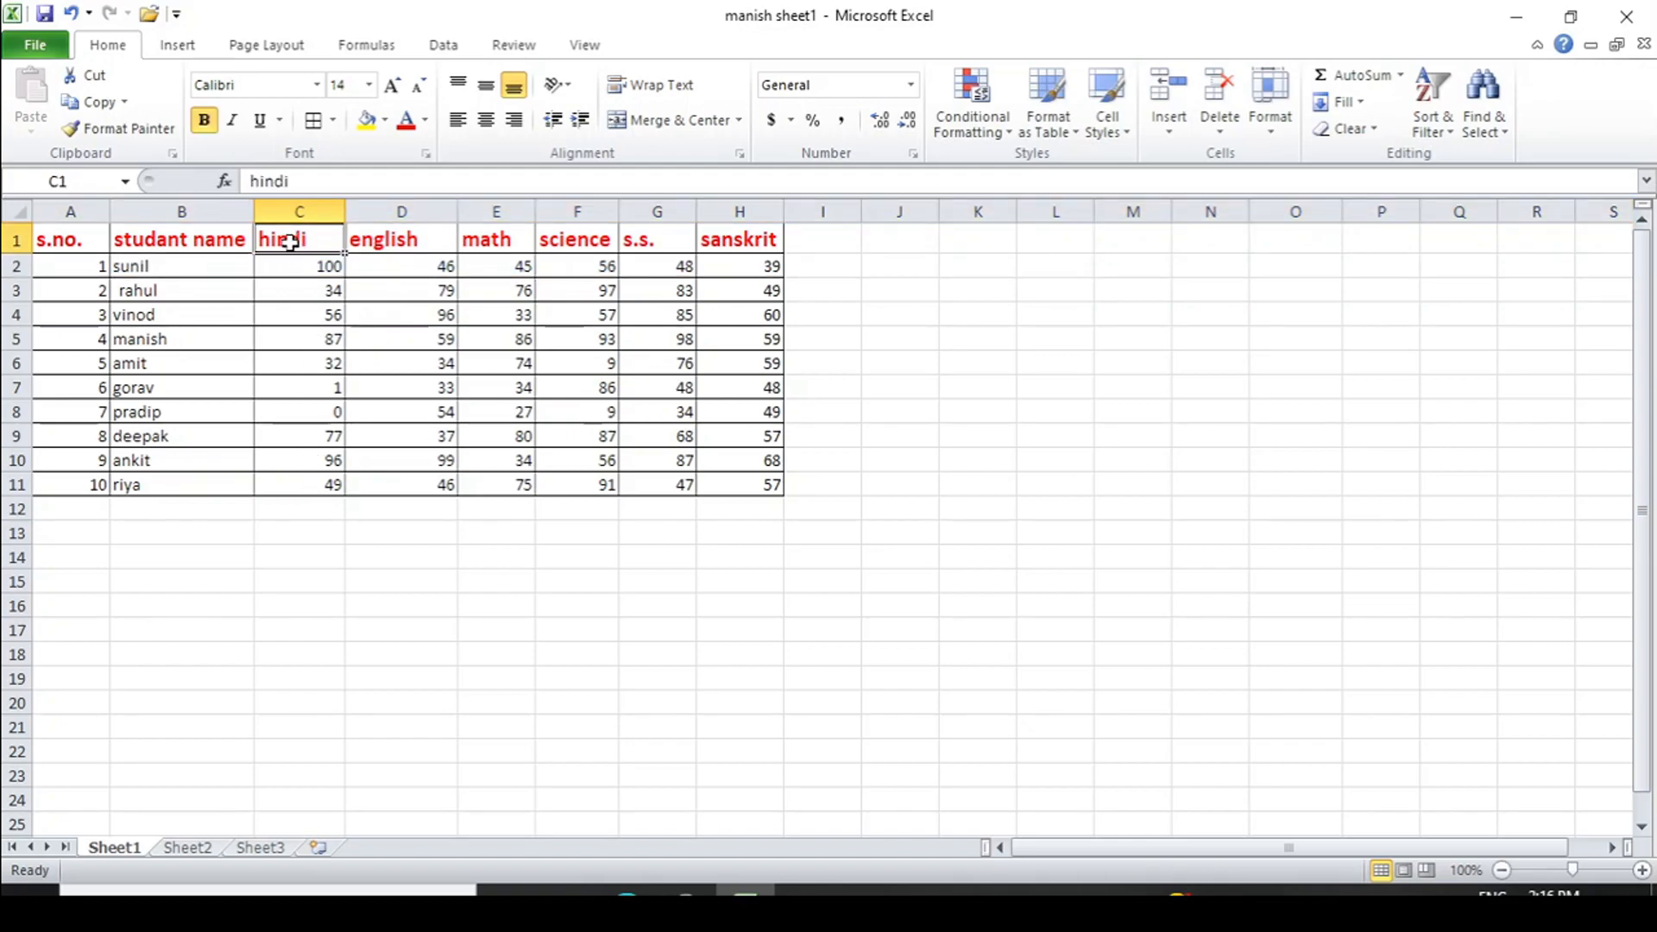
- Select the whole hindi column C and hide it
click(290, 314)
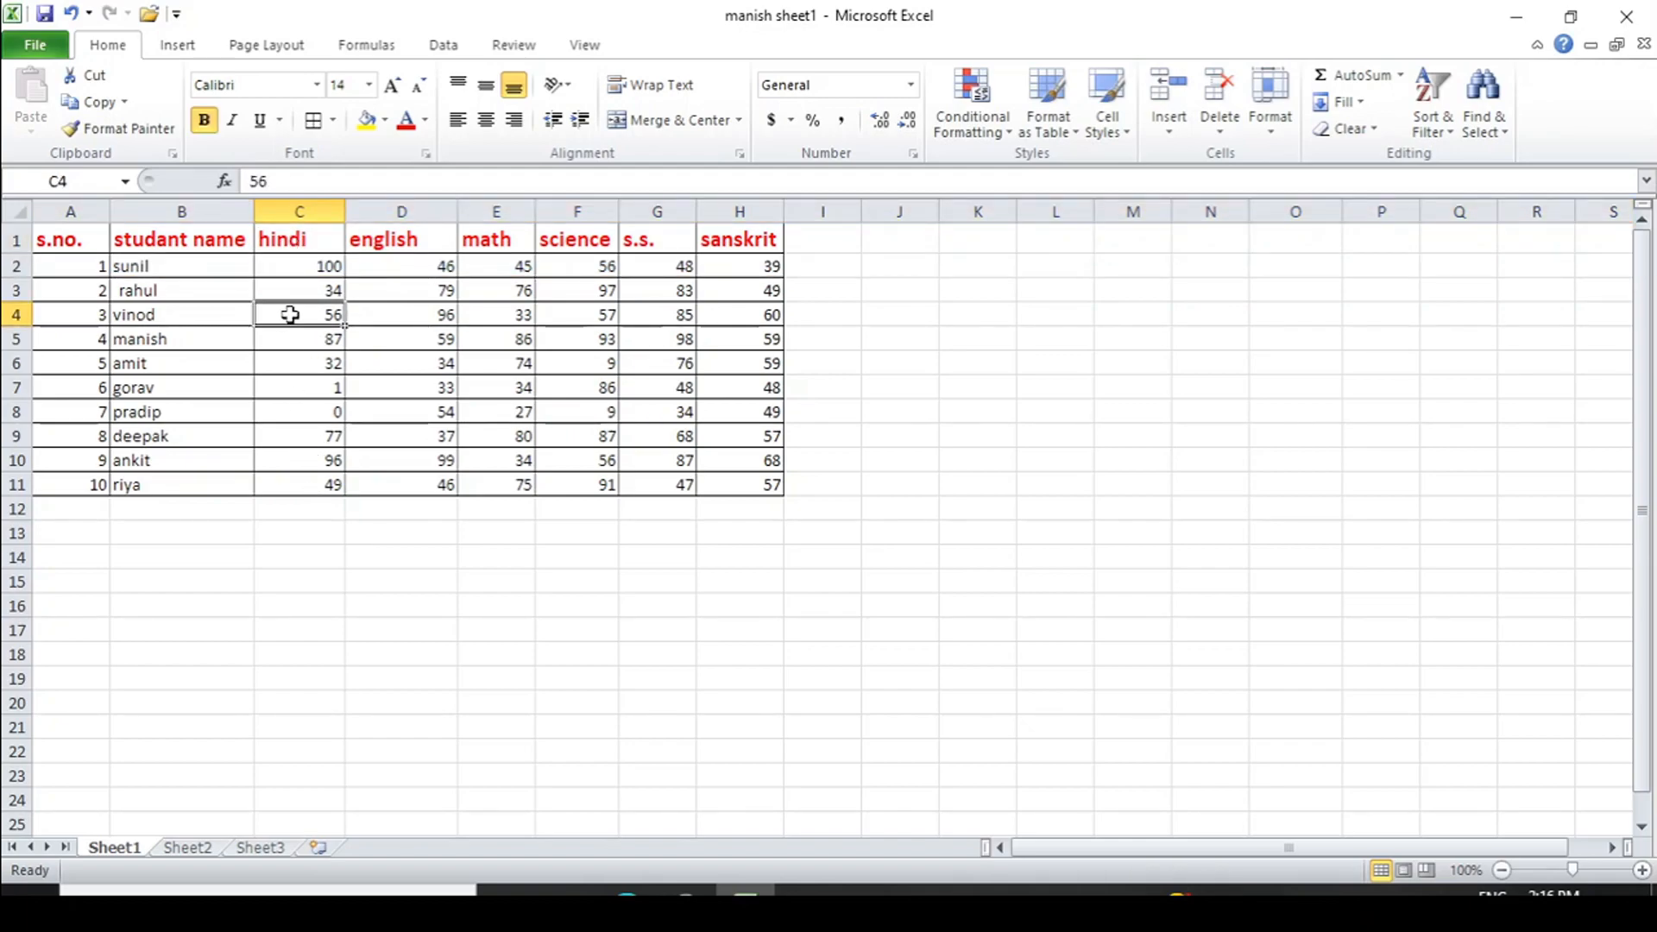
click(300, 211)
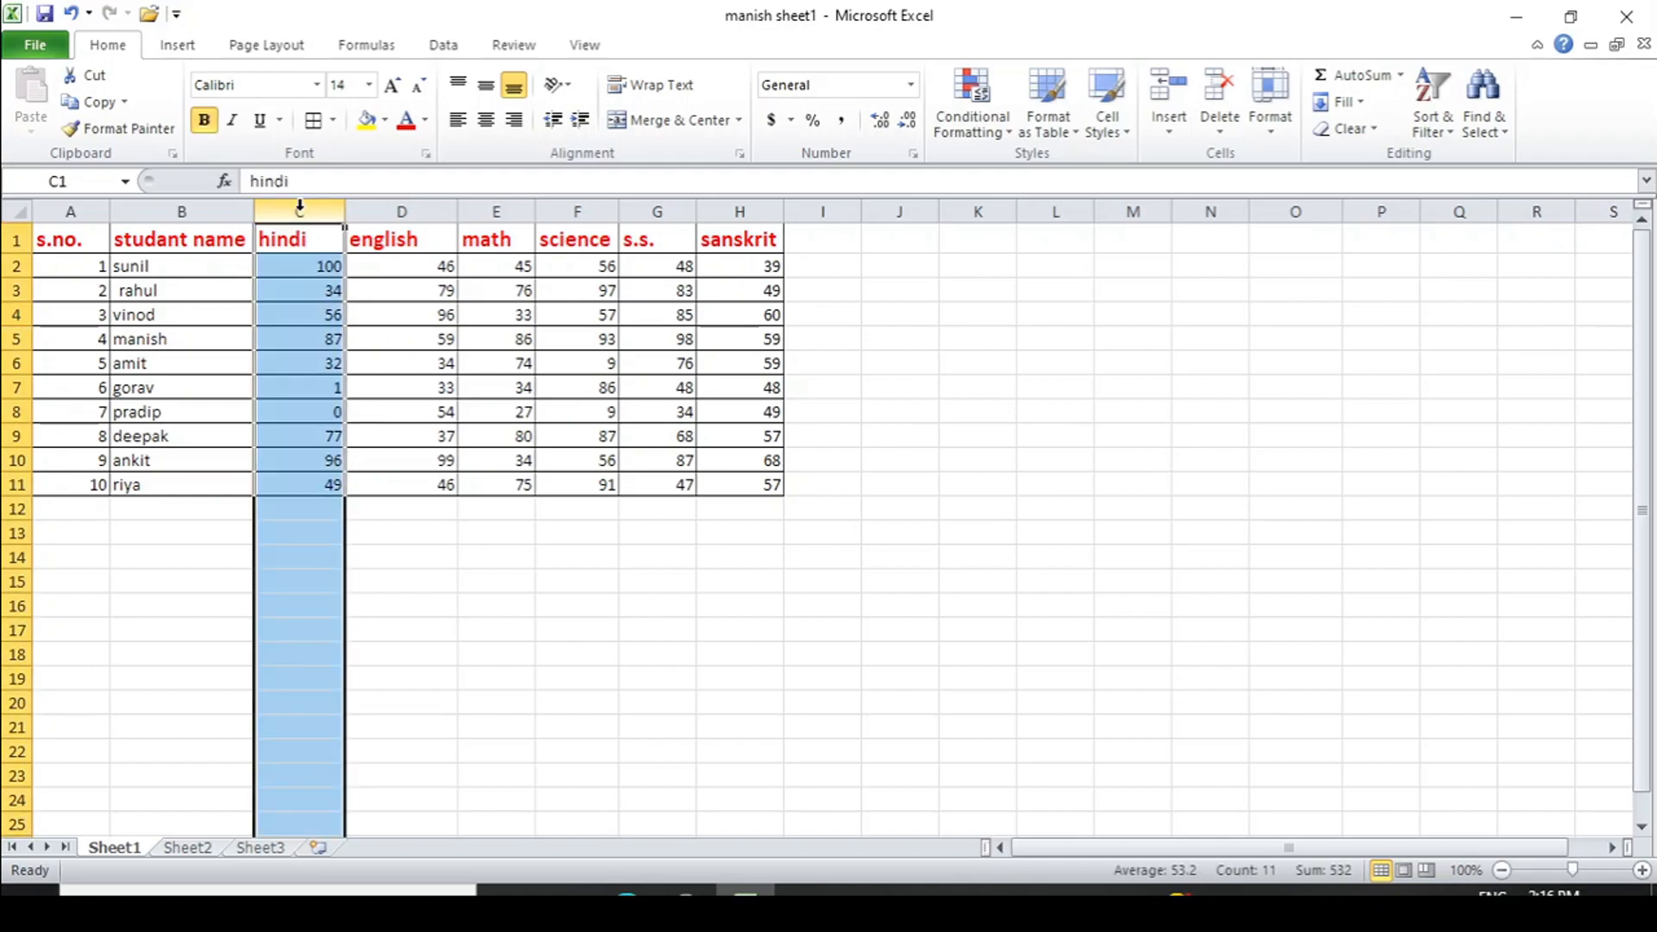
click(1277, 138)
mouse_move(1349, 362)
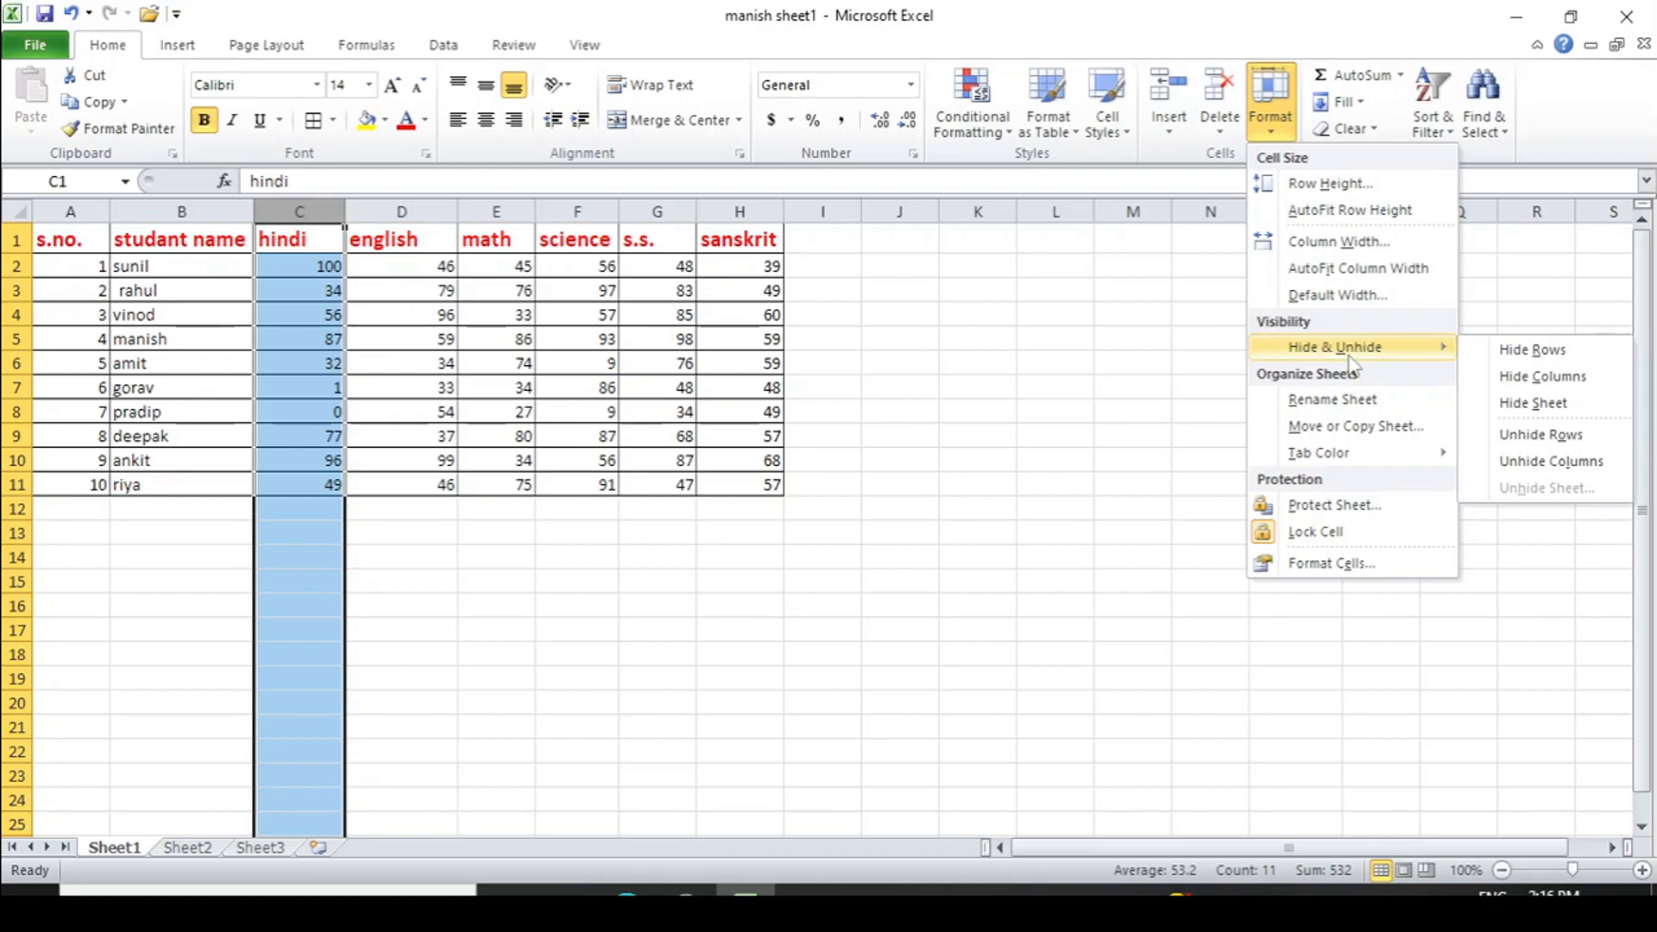
click(1526, 375)
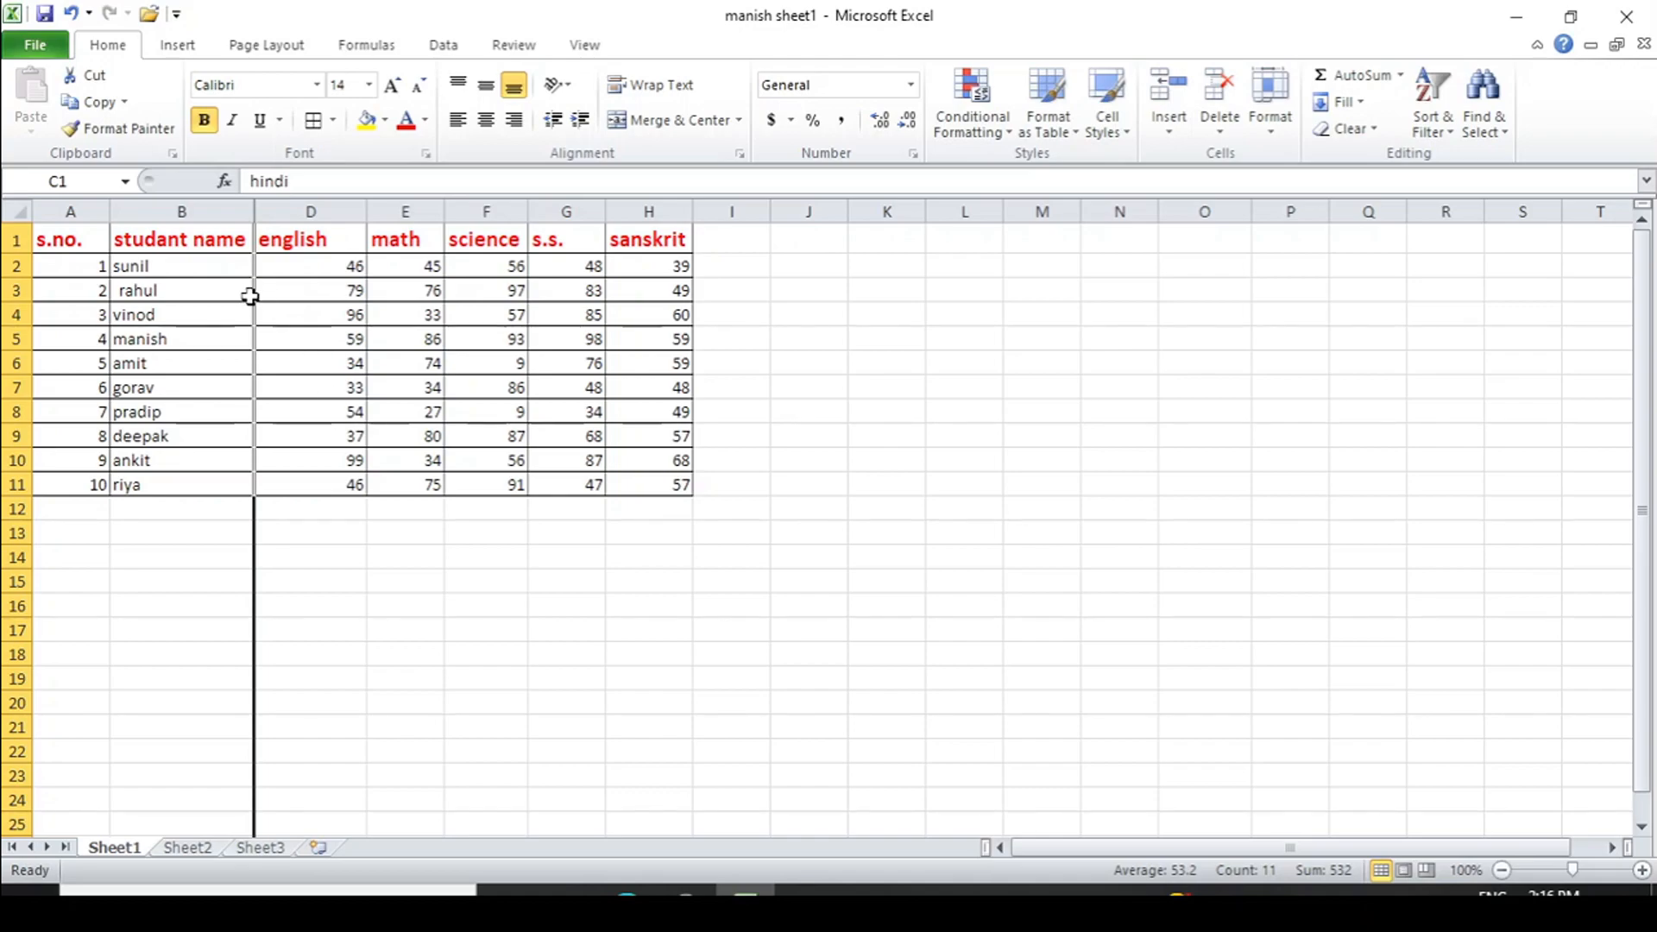
- Unhide the hindi column C and clear the column selection
click(1270, 121)
mouse_move(1378, 351)
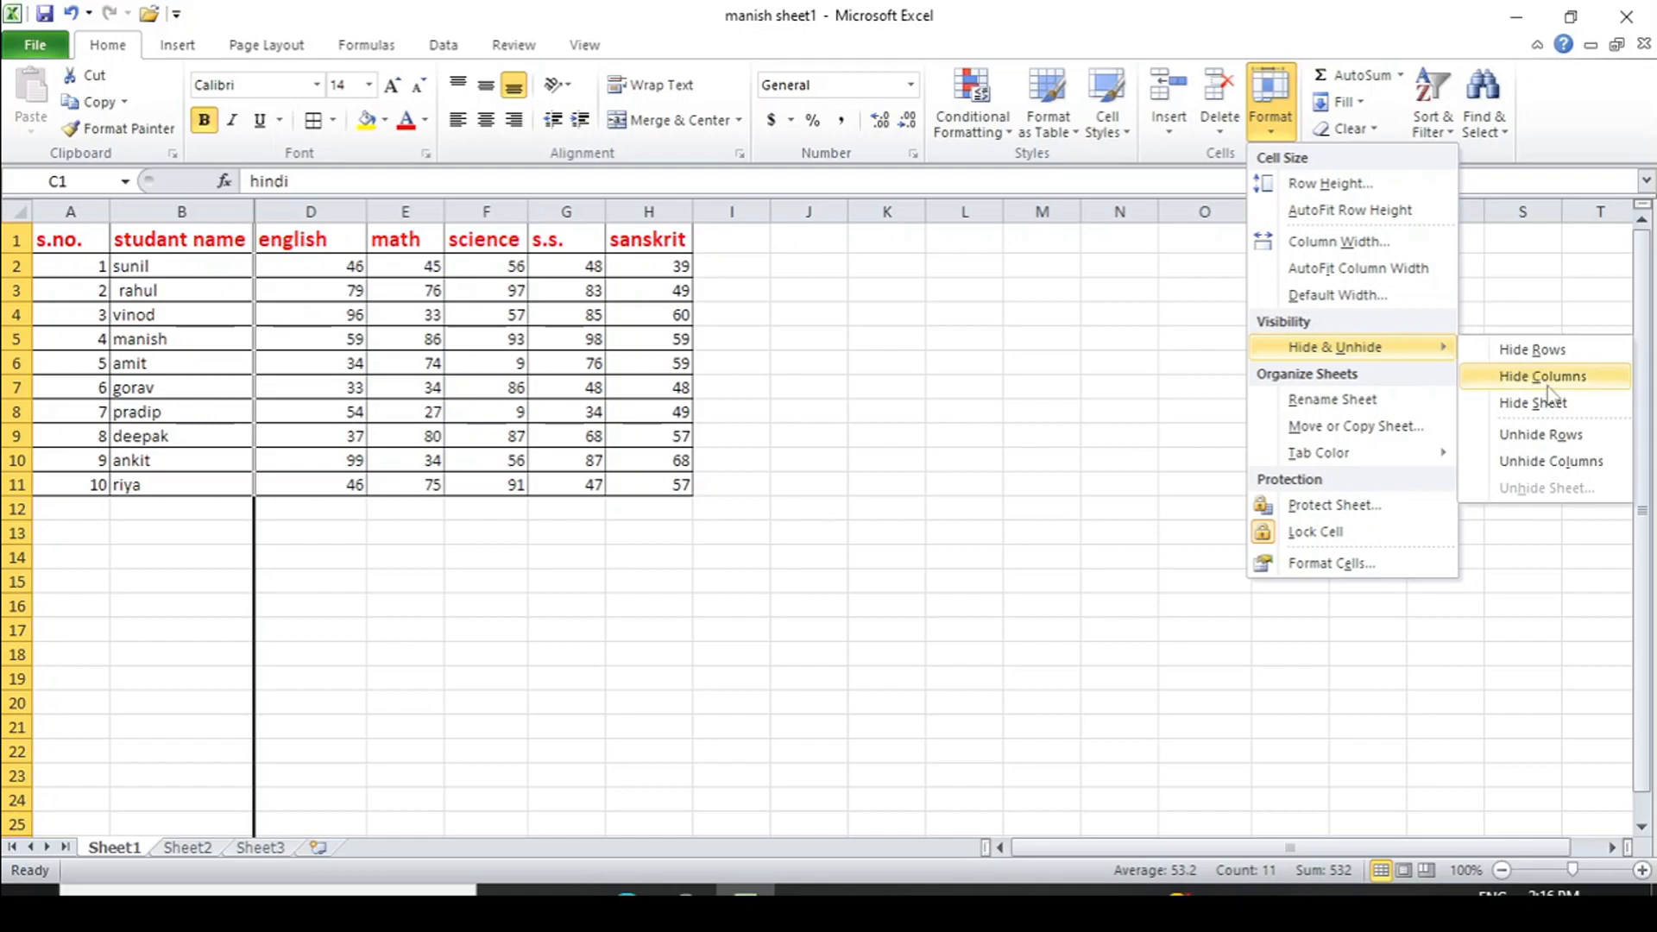
click(1550, 463)
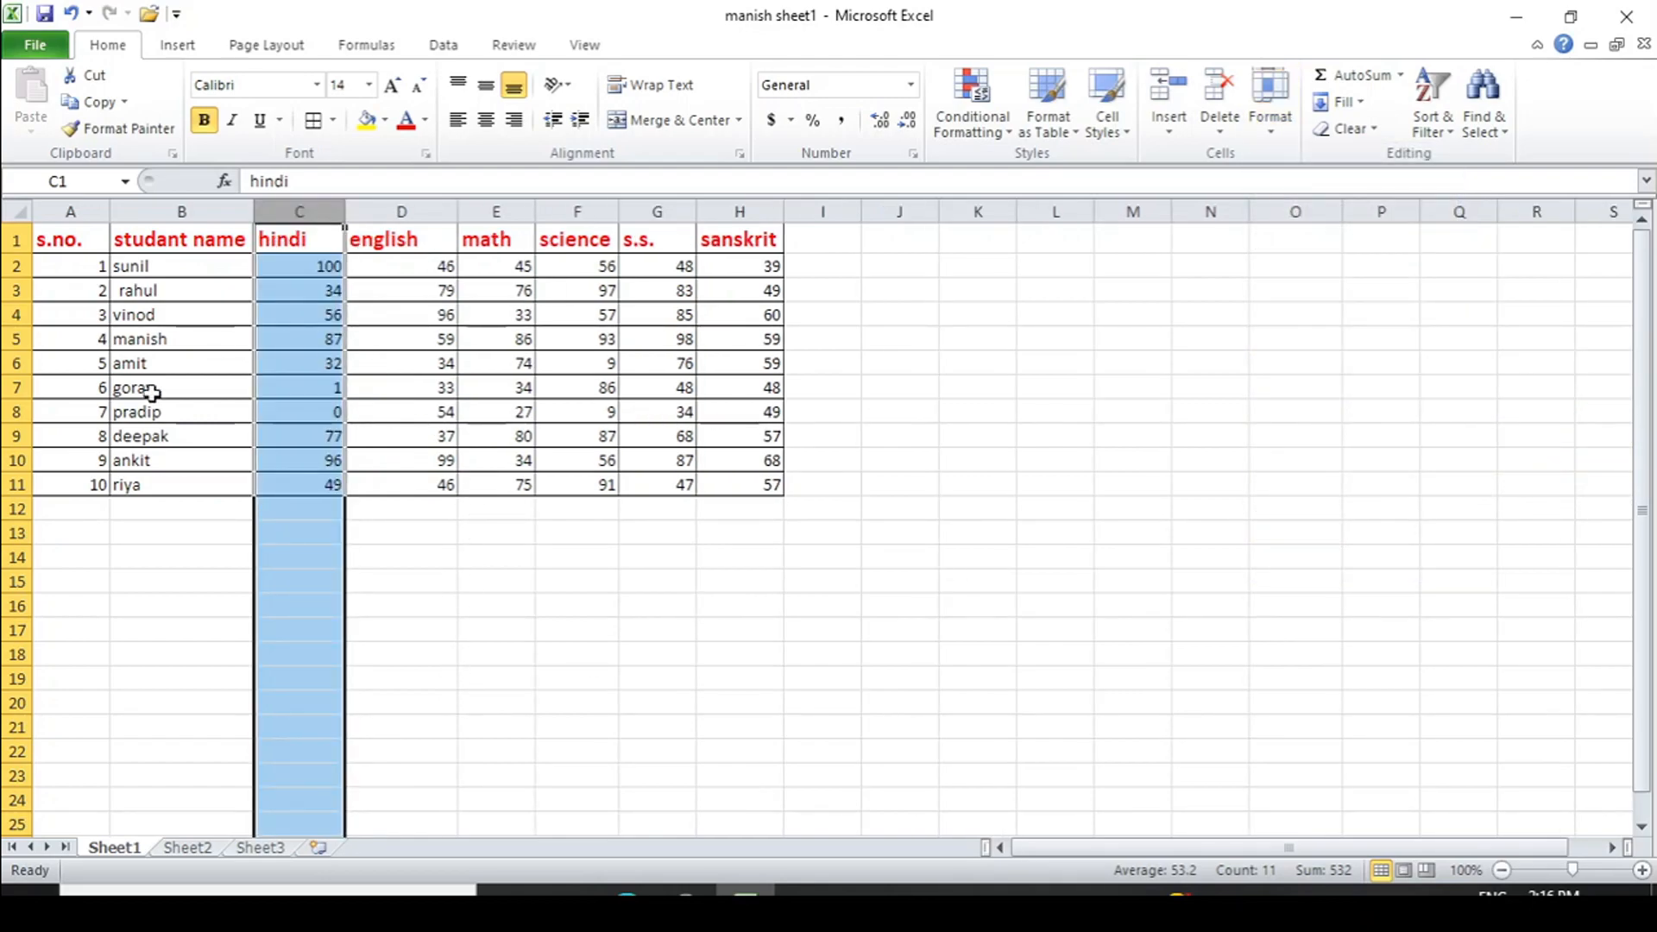
click(466, 507)
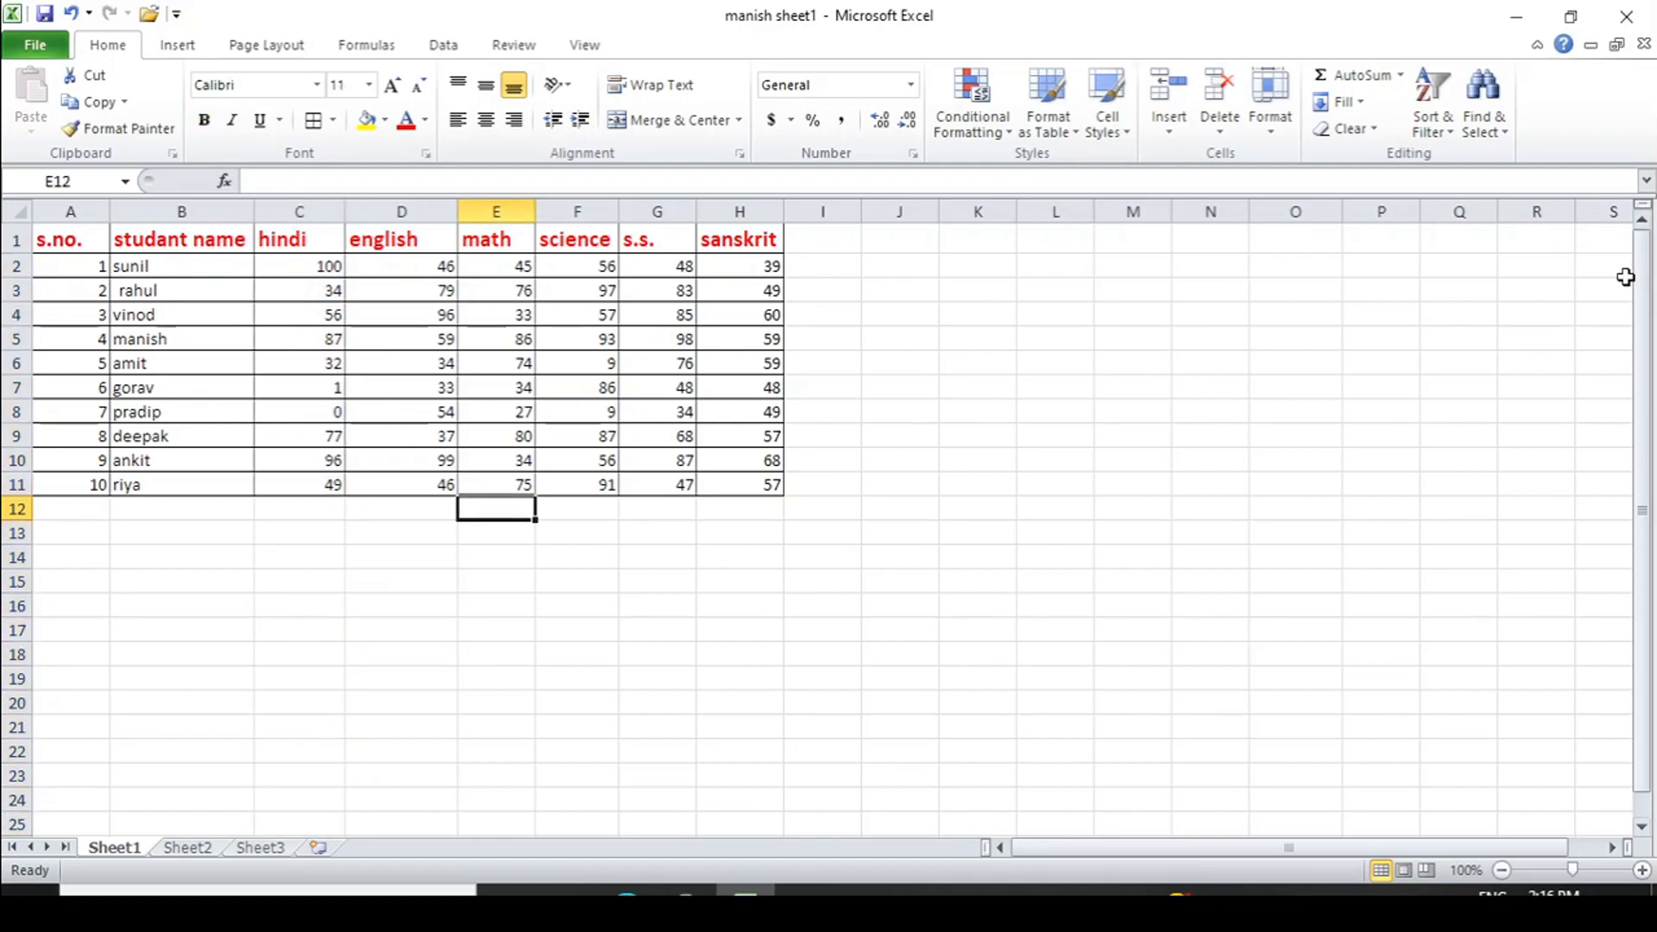
click(1275, 140)
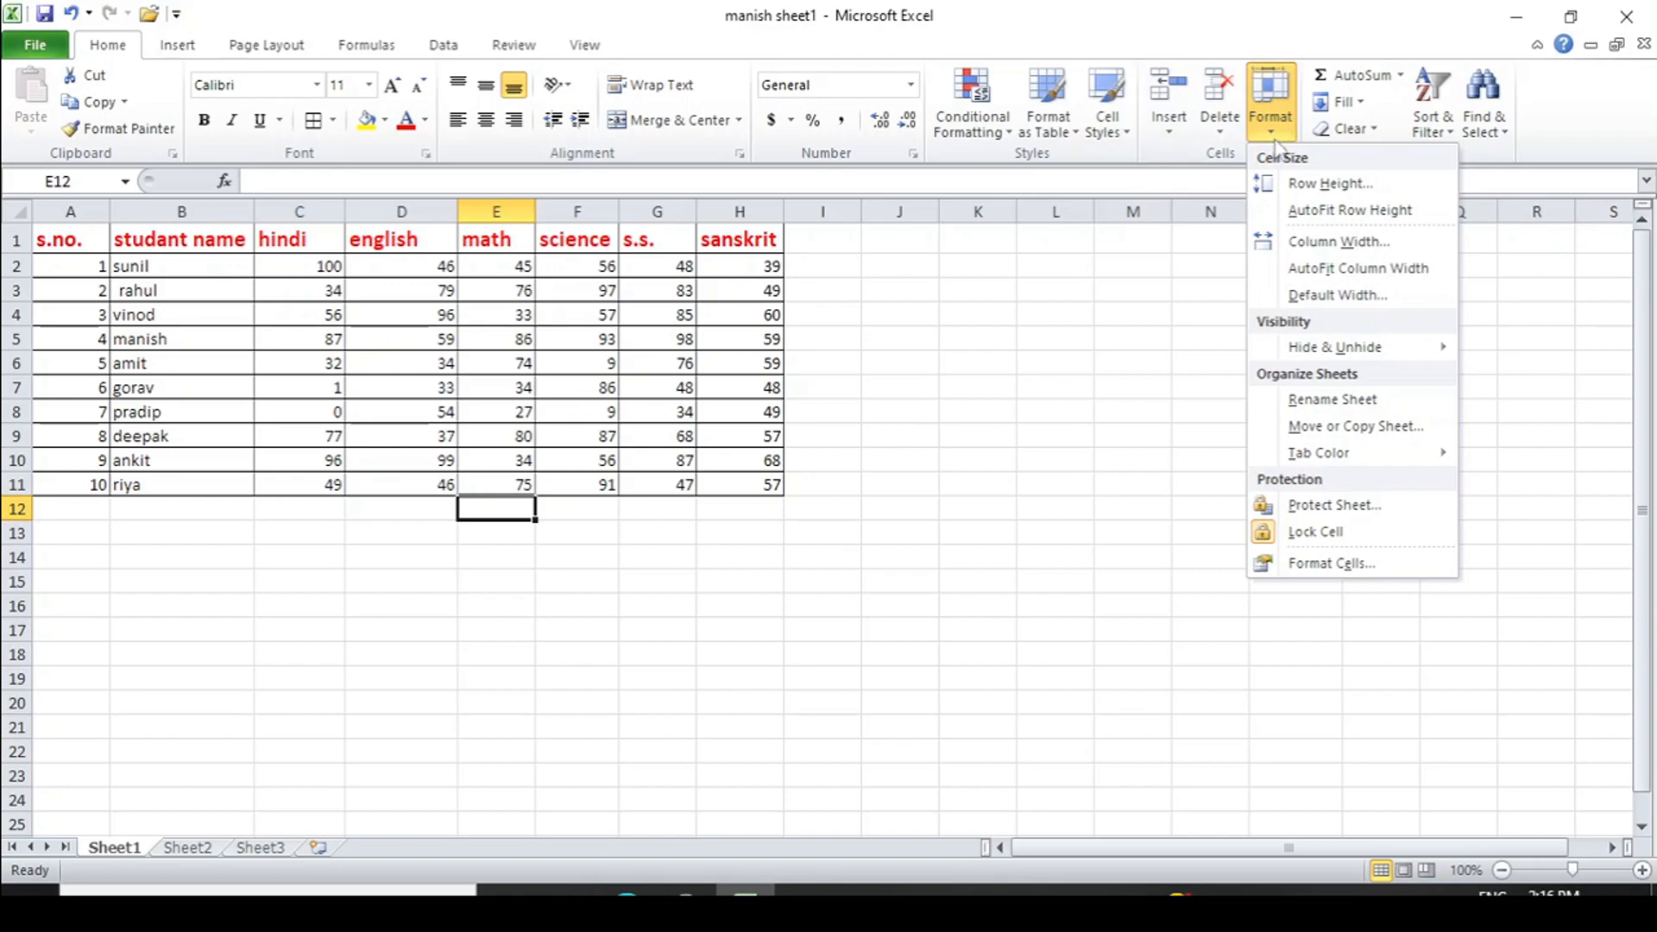
mouse_move(1376, 347)
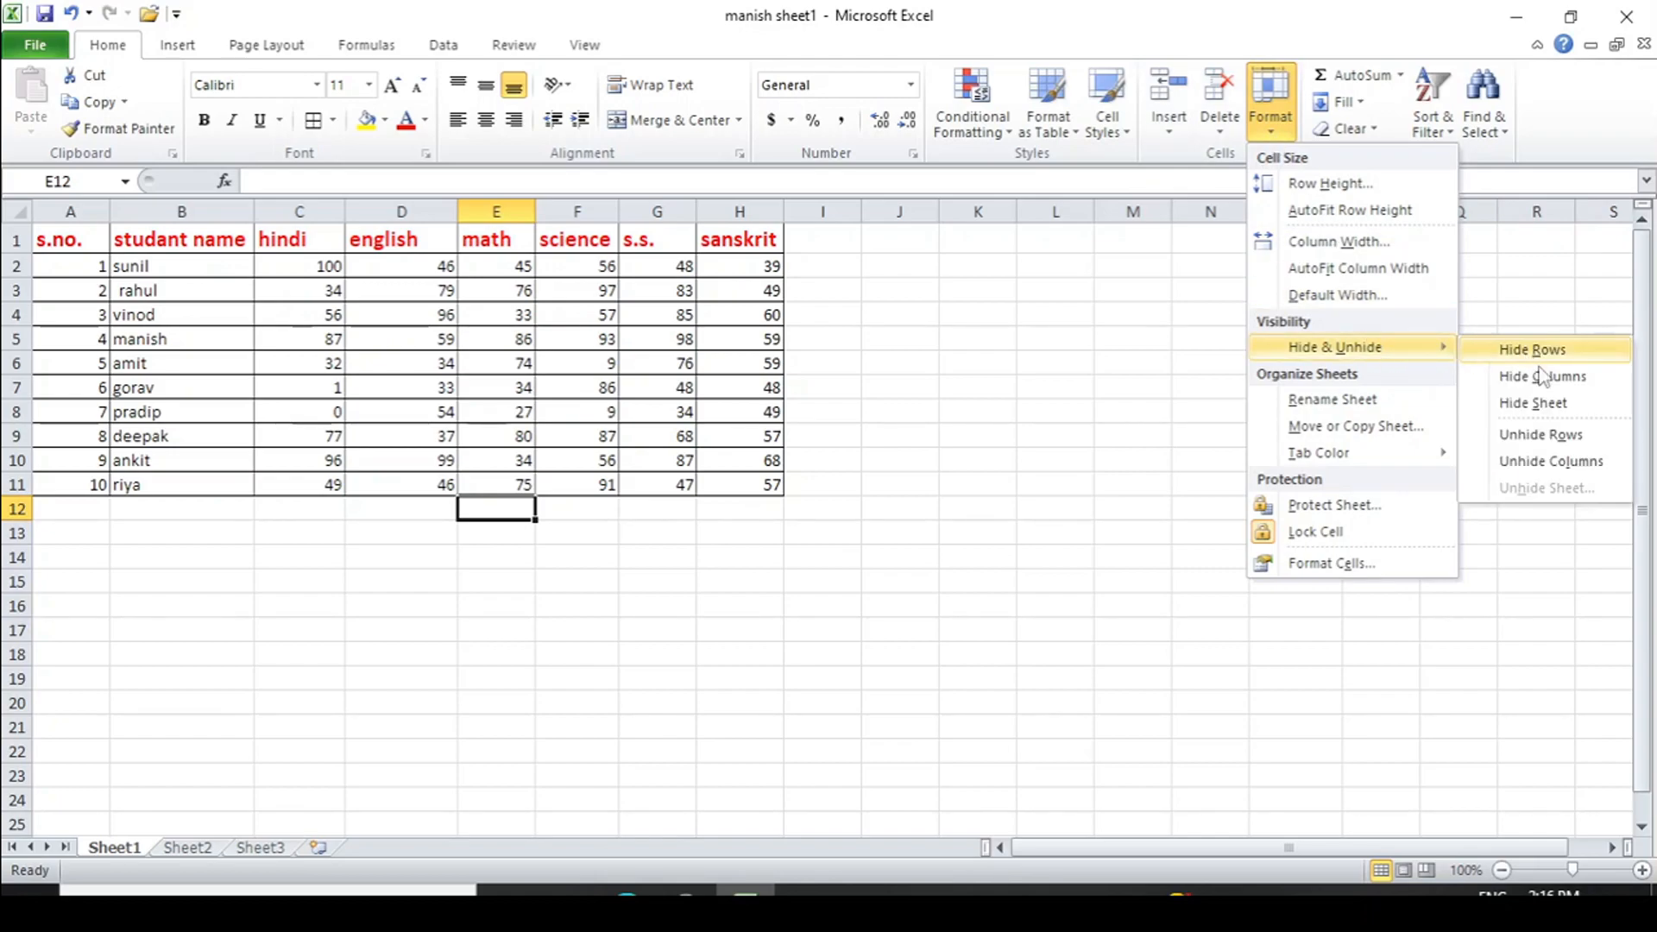
click(1533, 403)
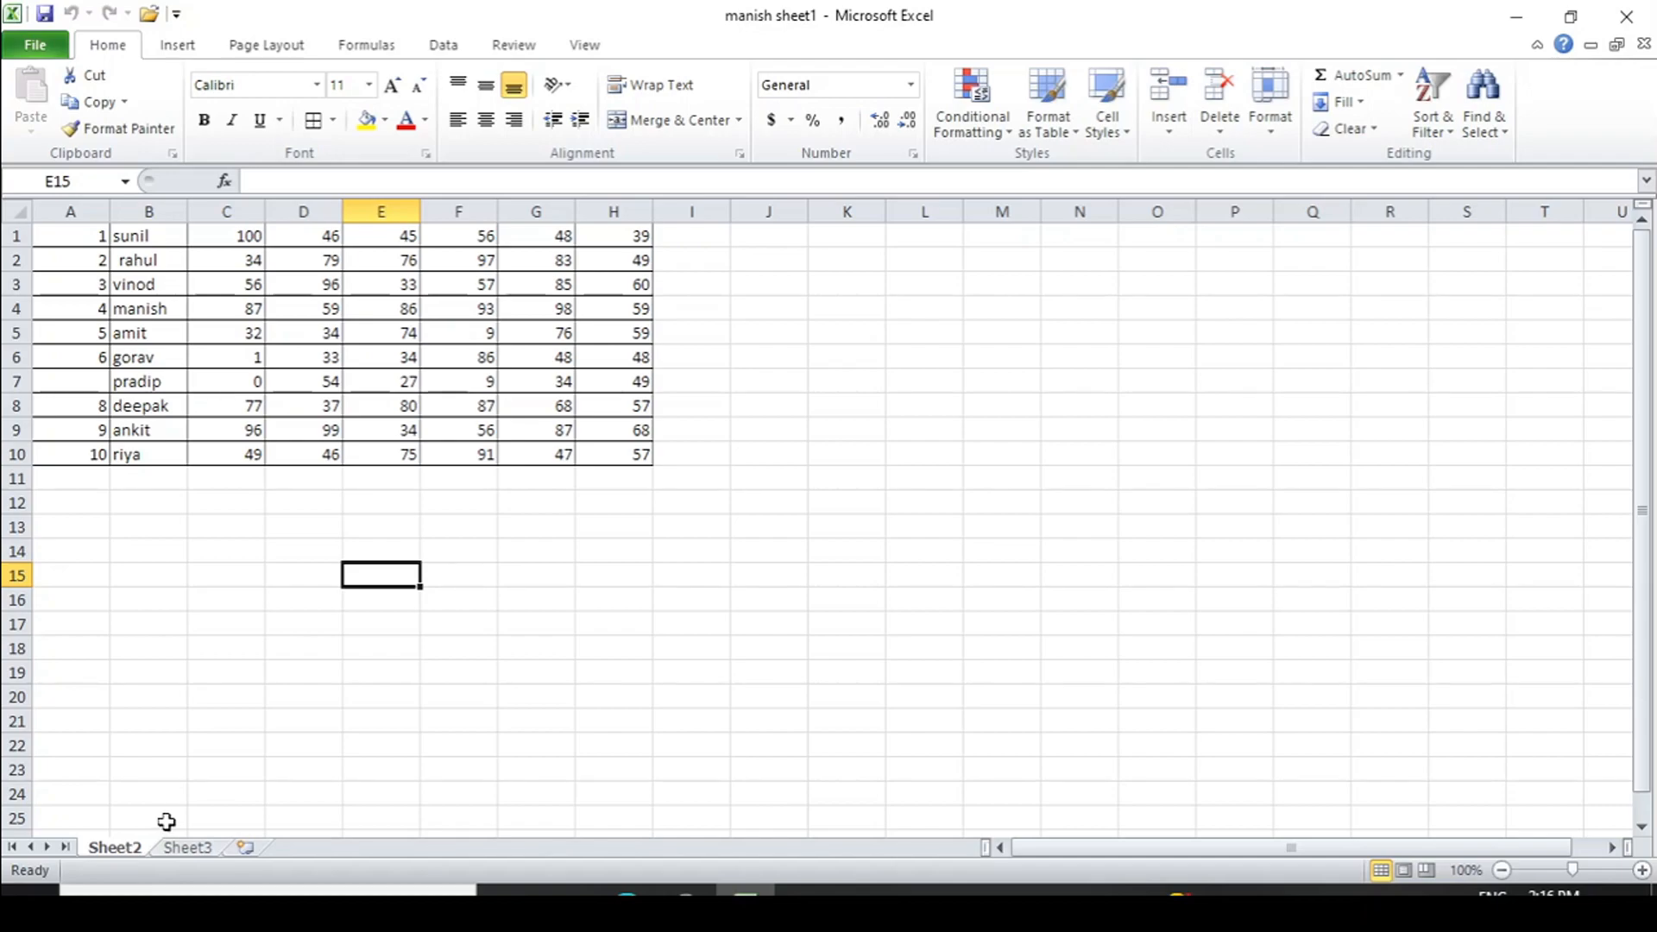
click(1274, 132)
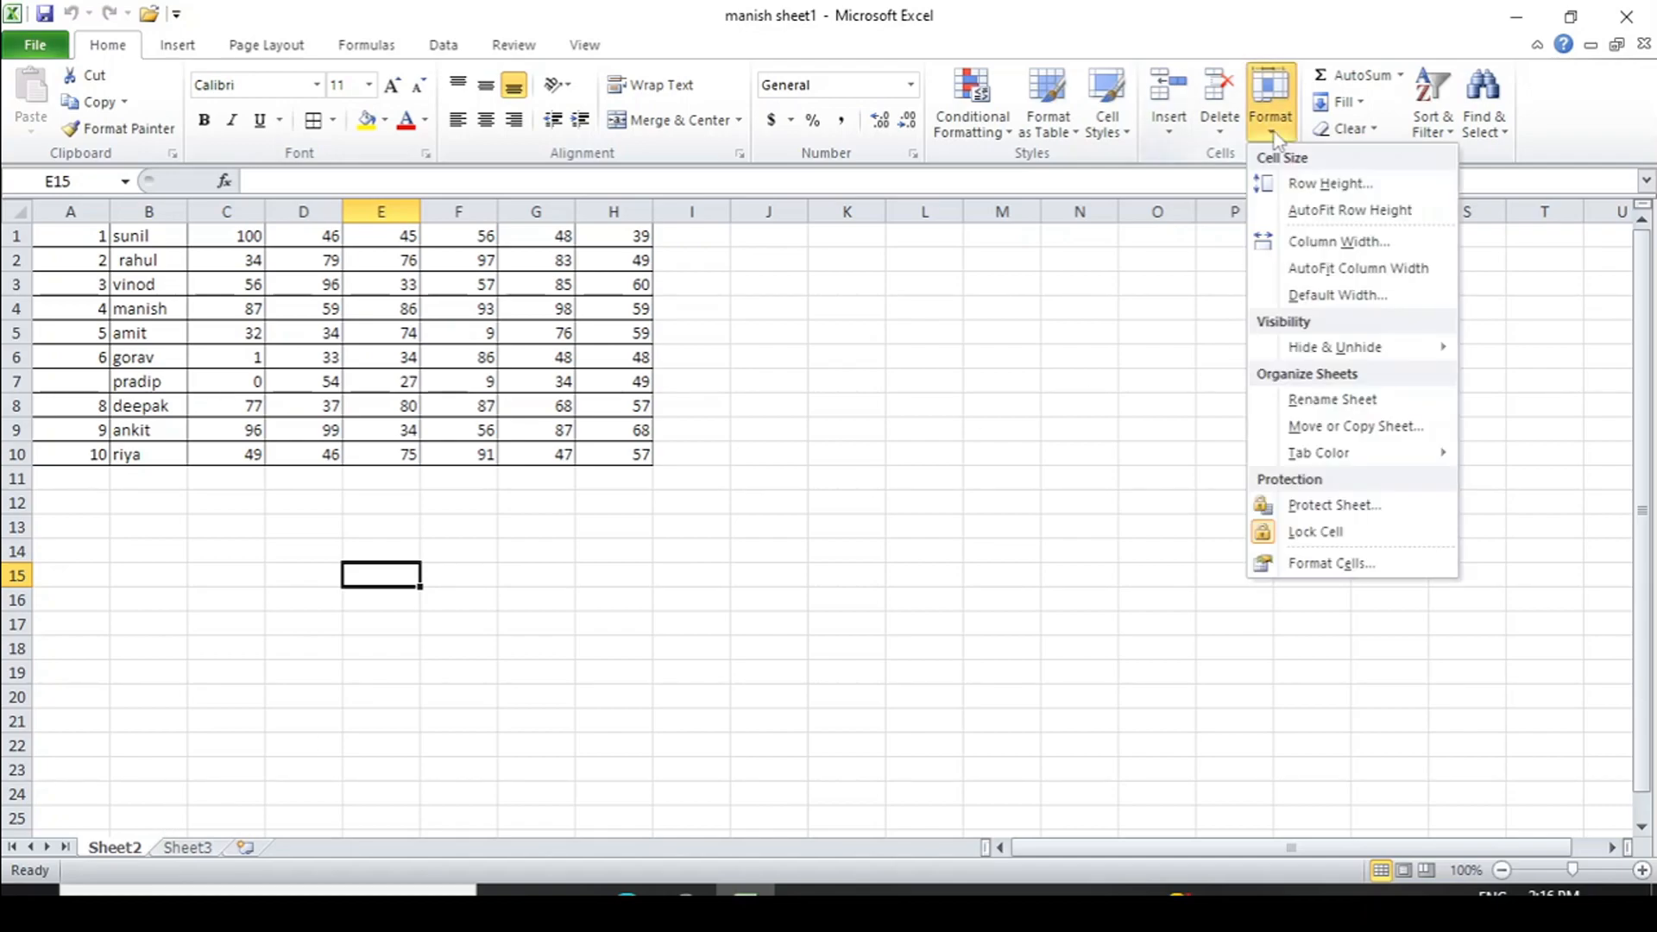
mouse_move(1349, 357)
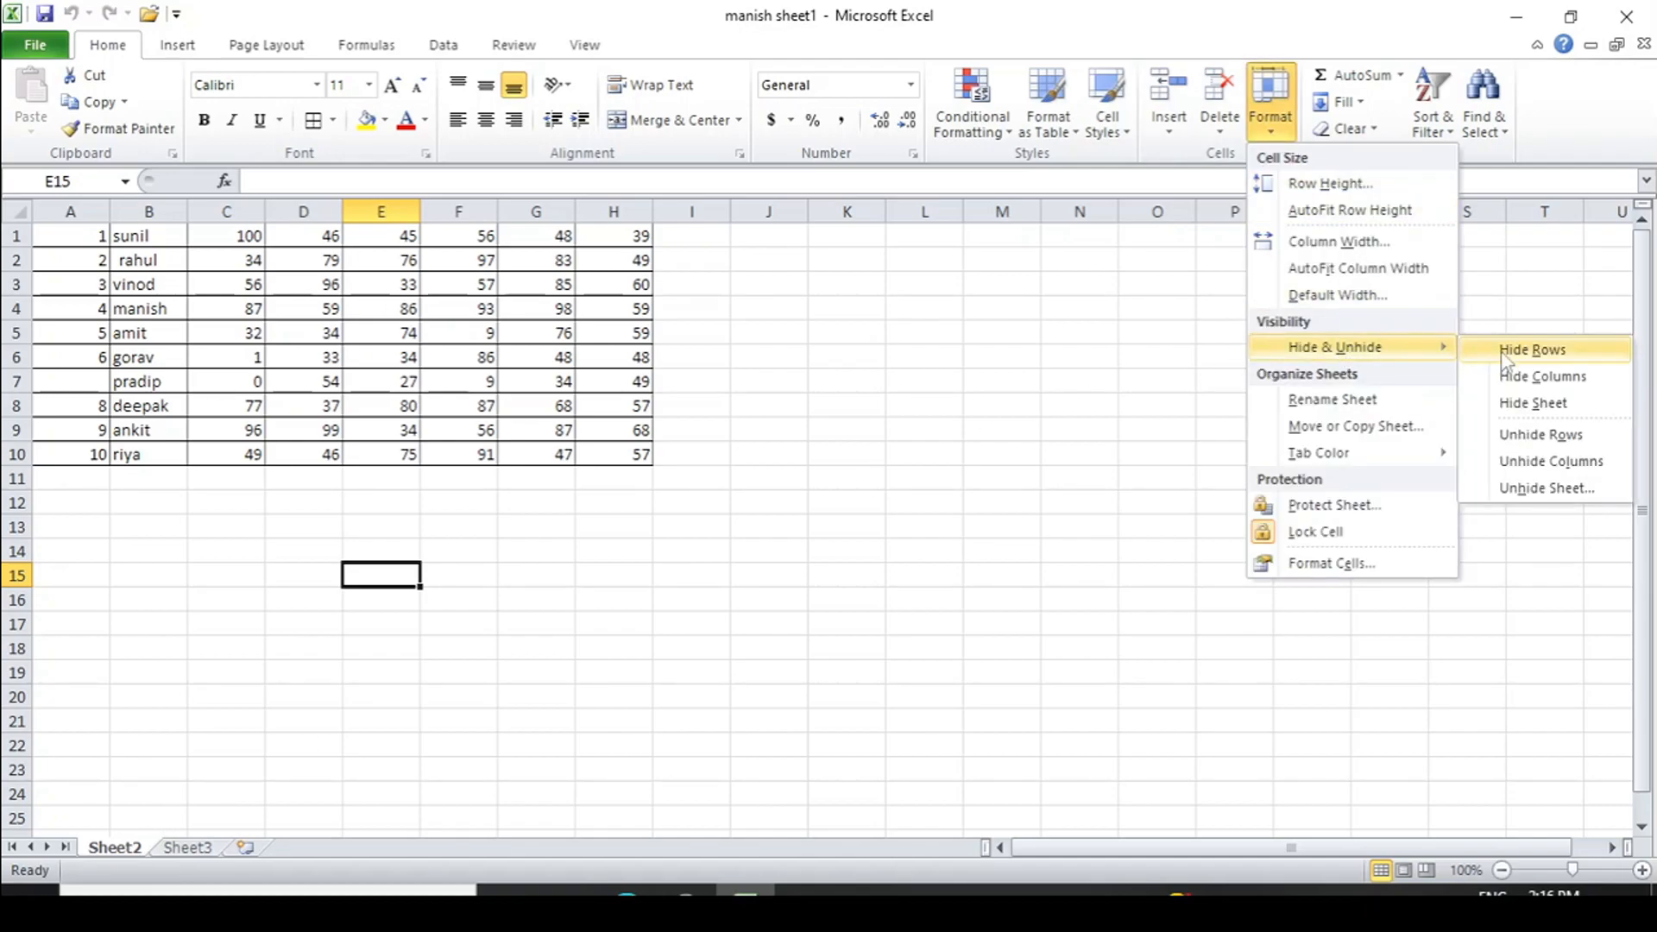
click(1547, 489)
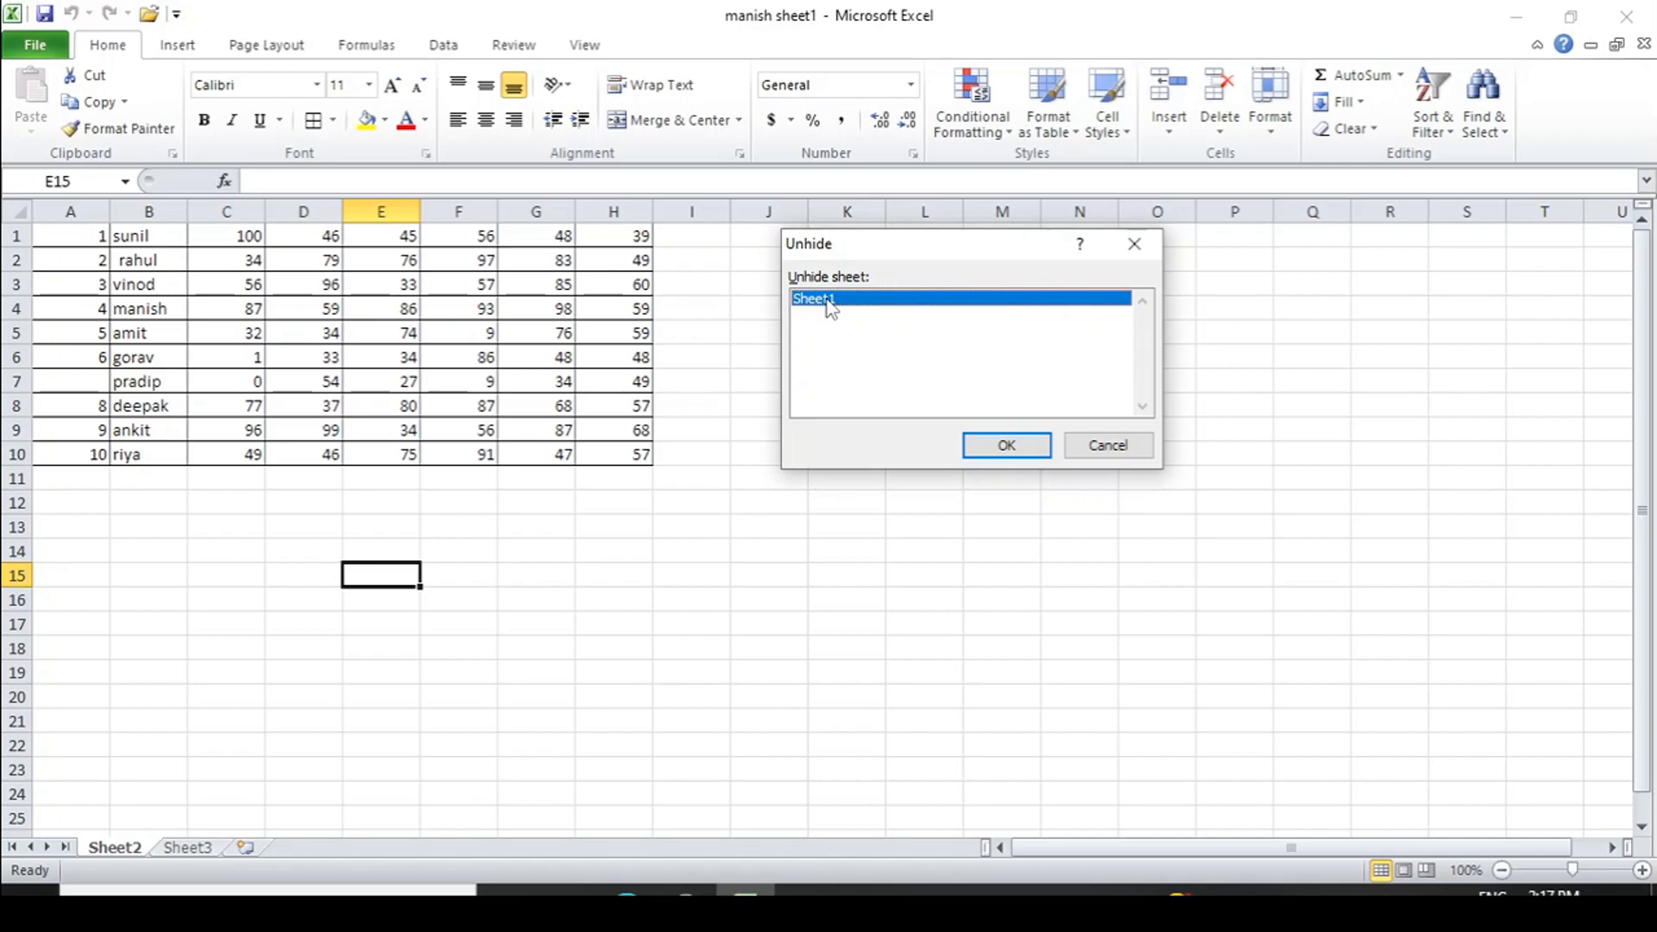
click(990, 446)
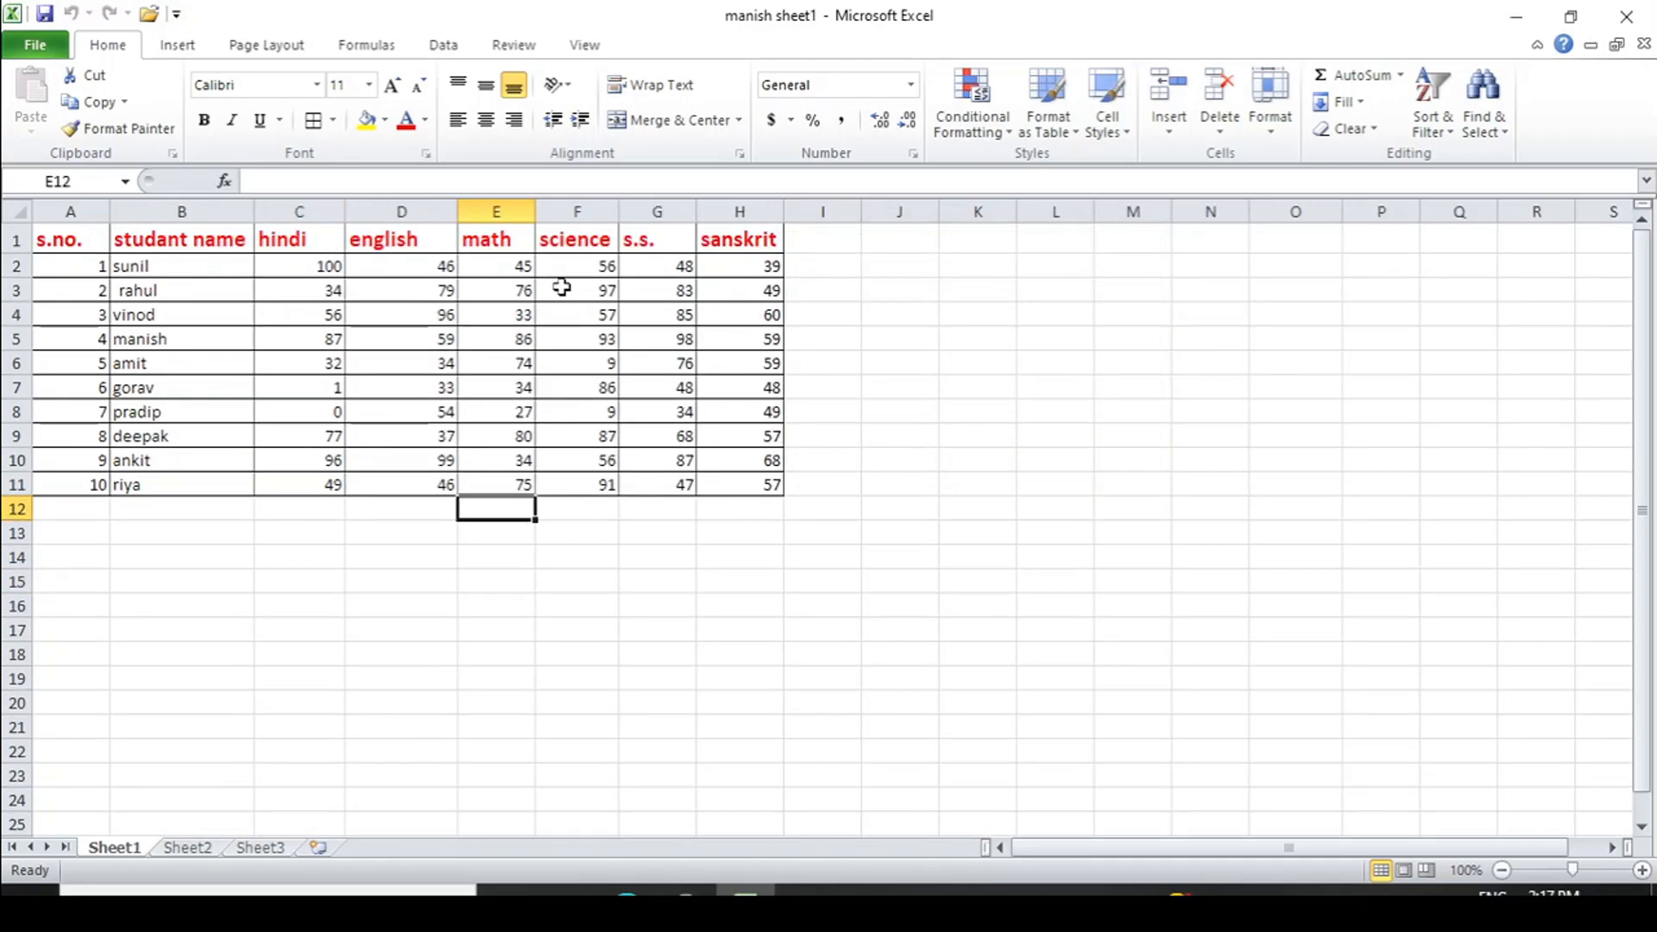
click(1274, 133)
- Rename the Sheet1 tab to 'moin' with Format > Rename Sheet
mouse_move(1334, 354)
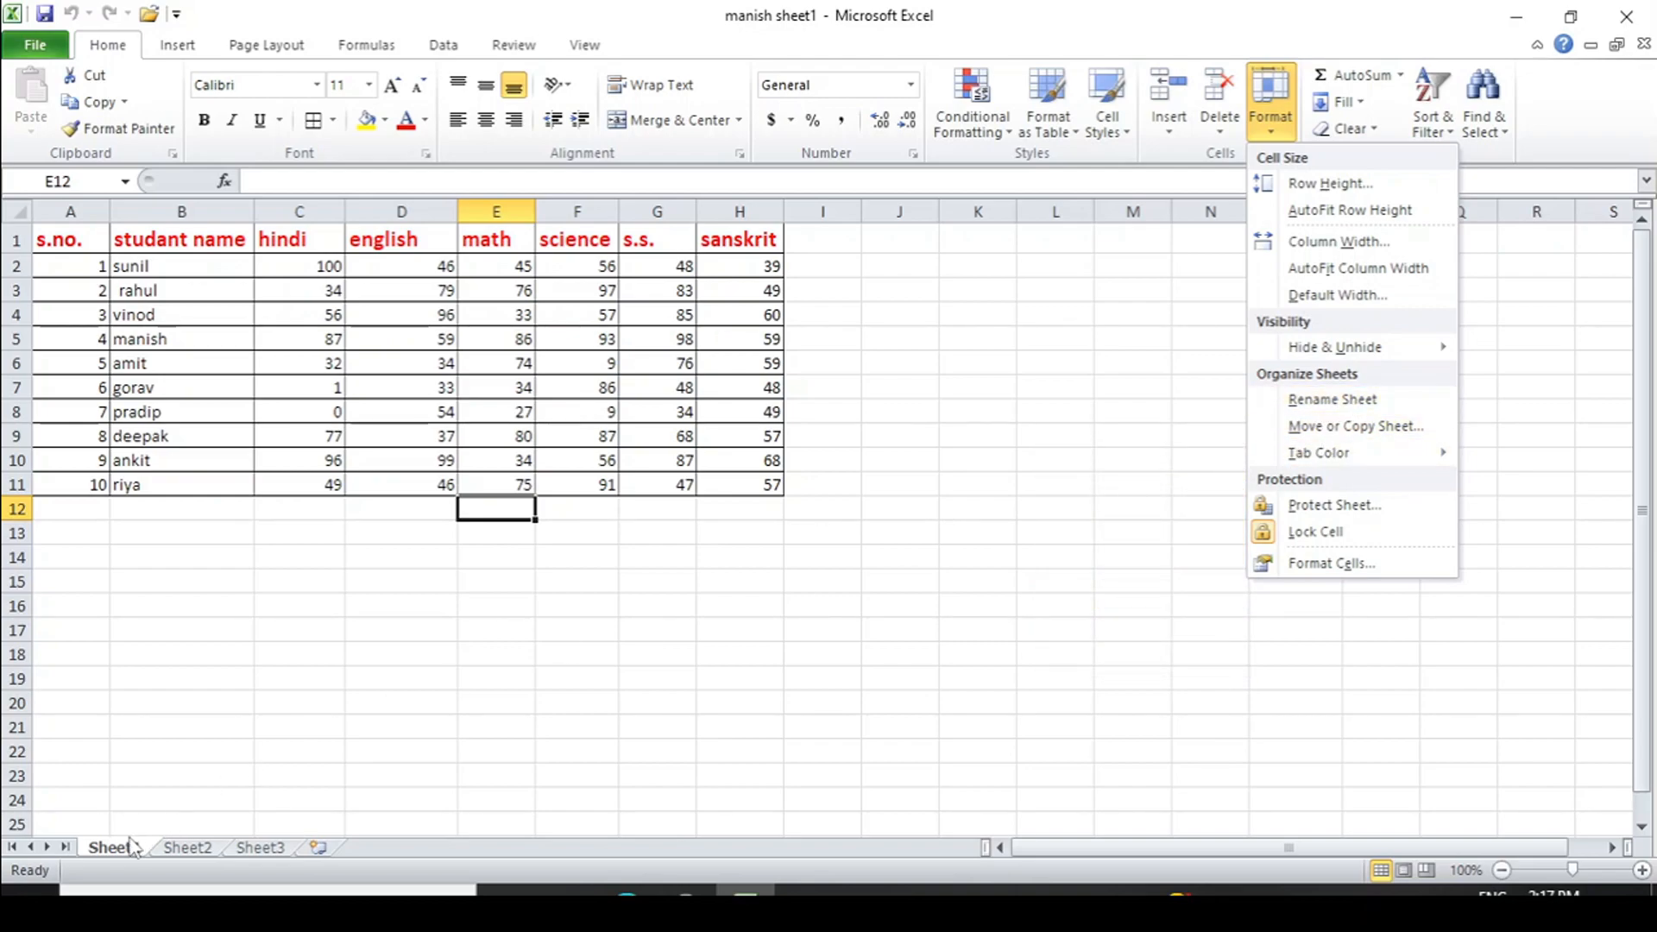
click(128, 854)
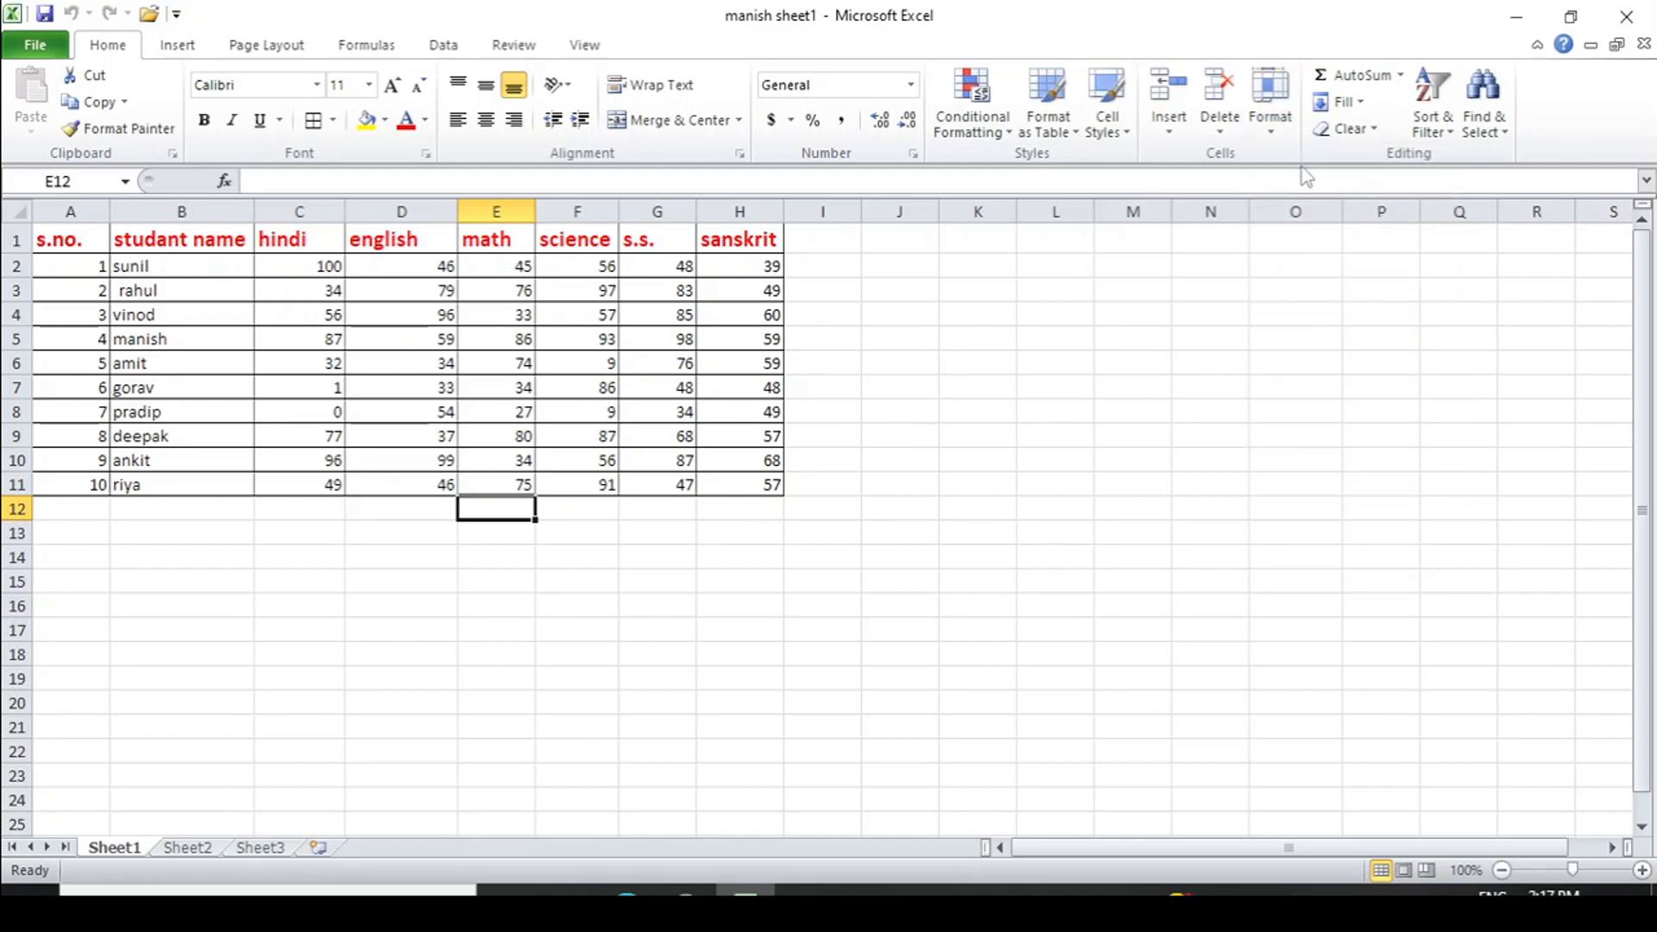
click(1273, 129)
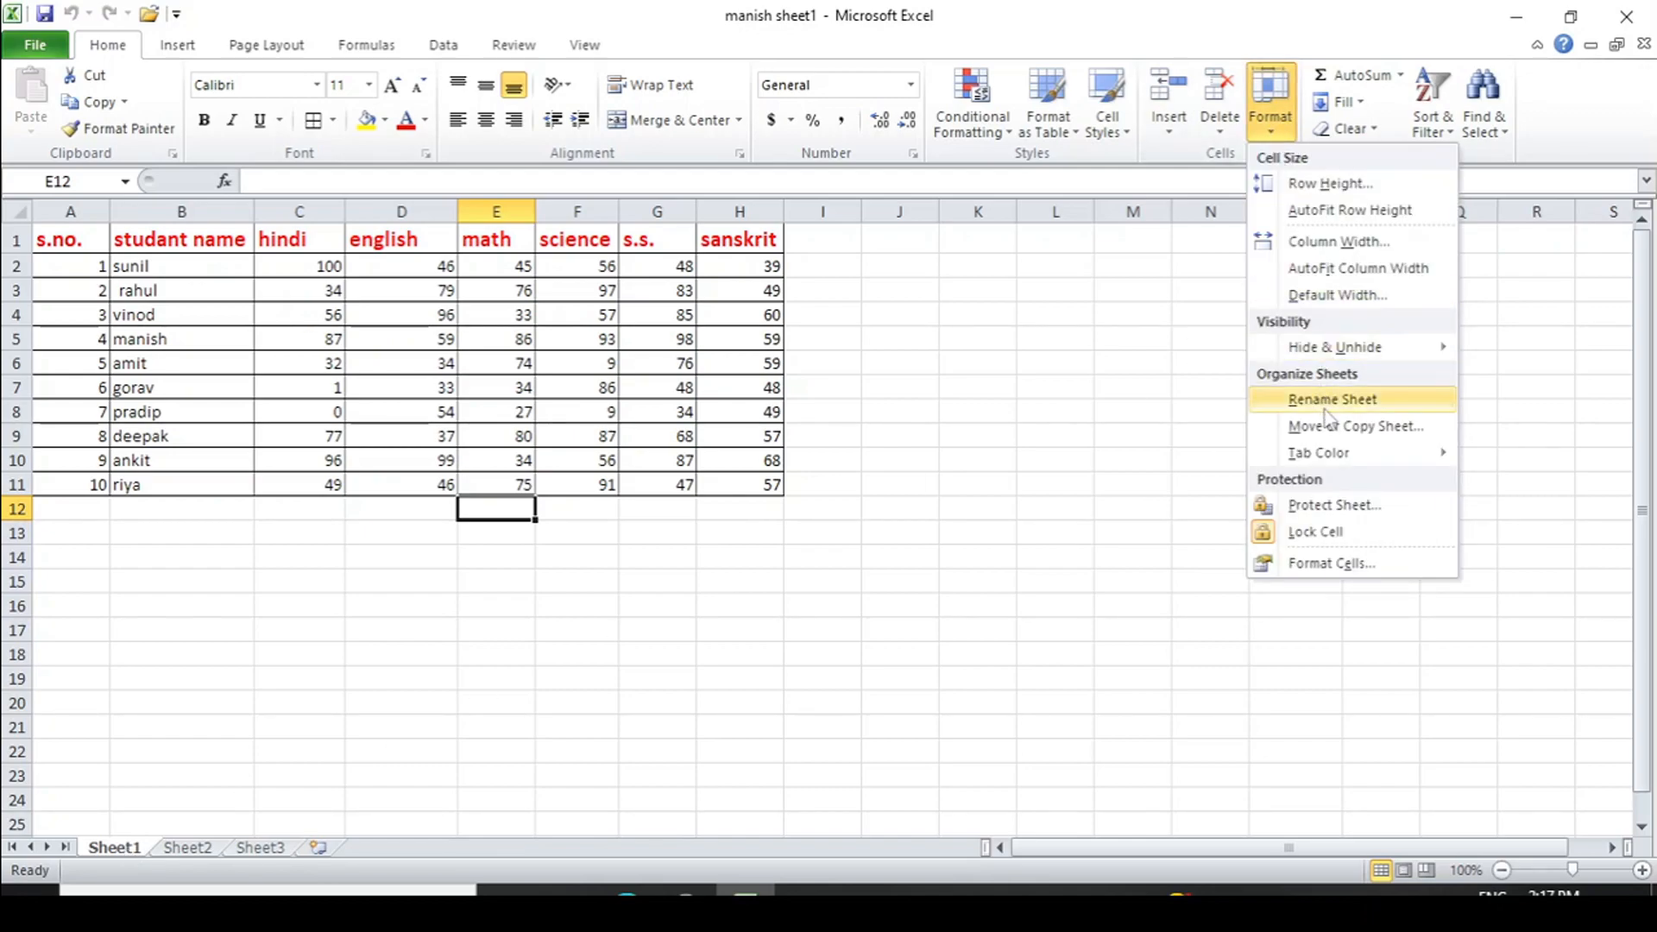
click(1330, 400)
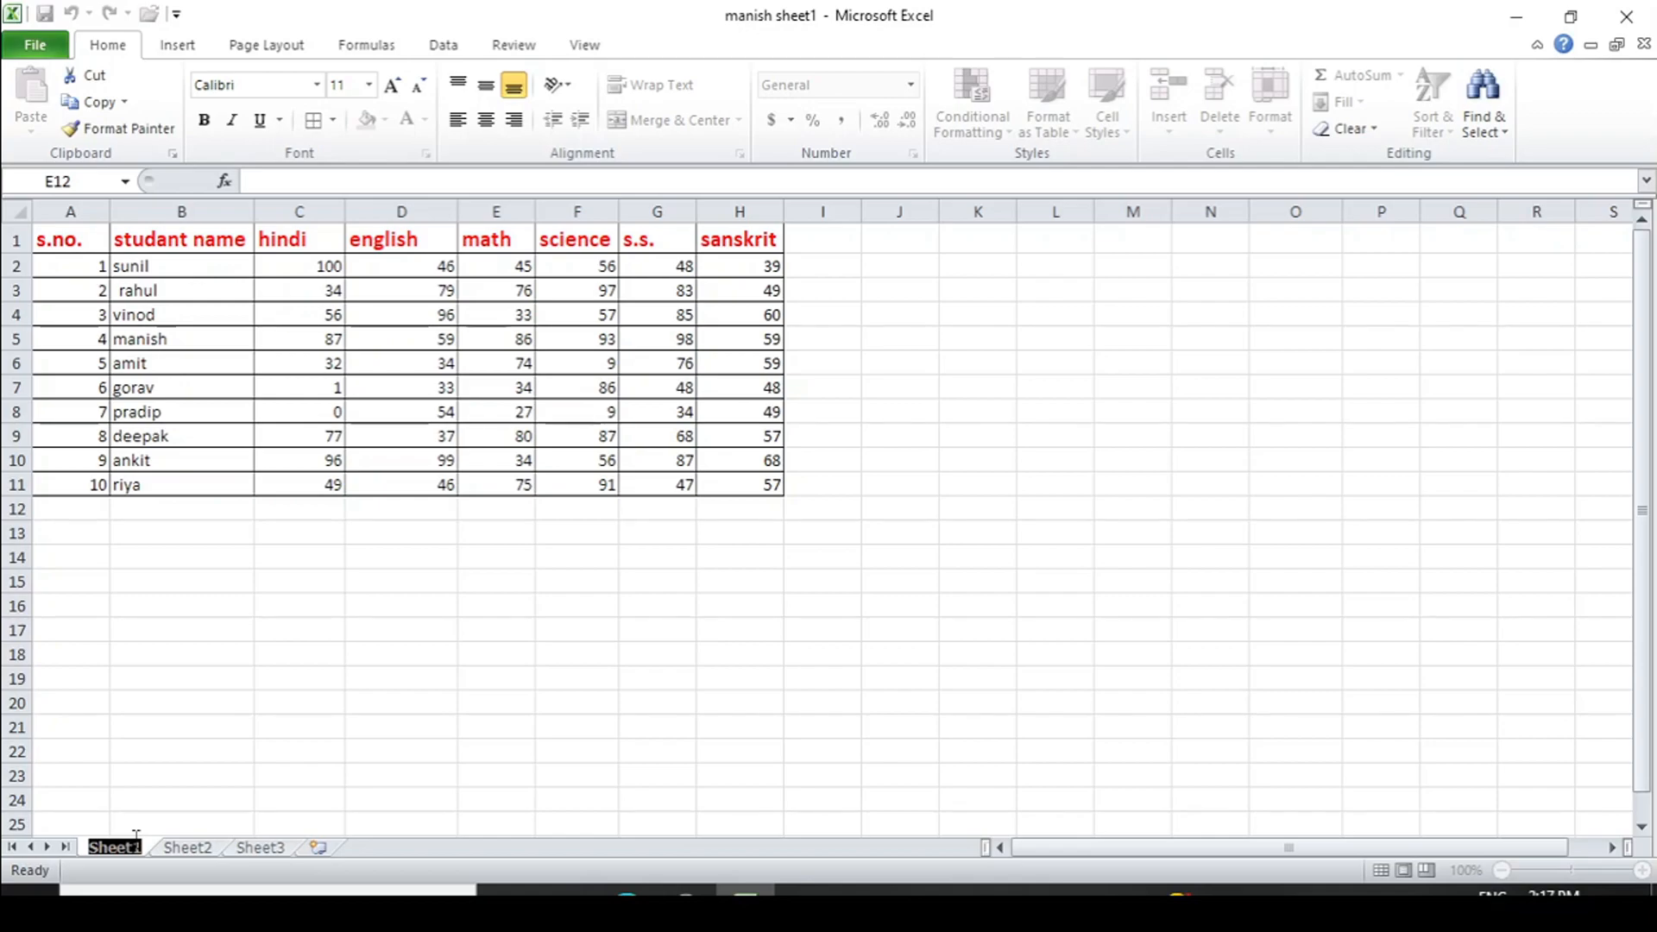
text(moin)
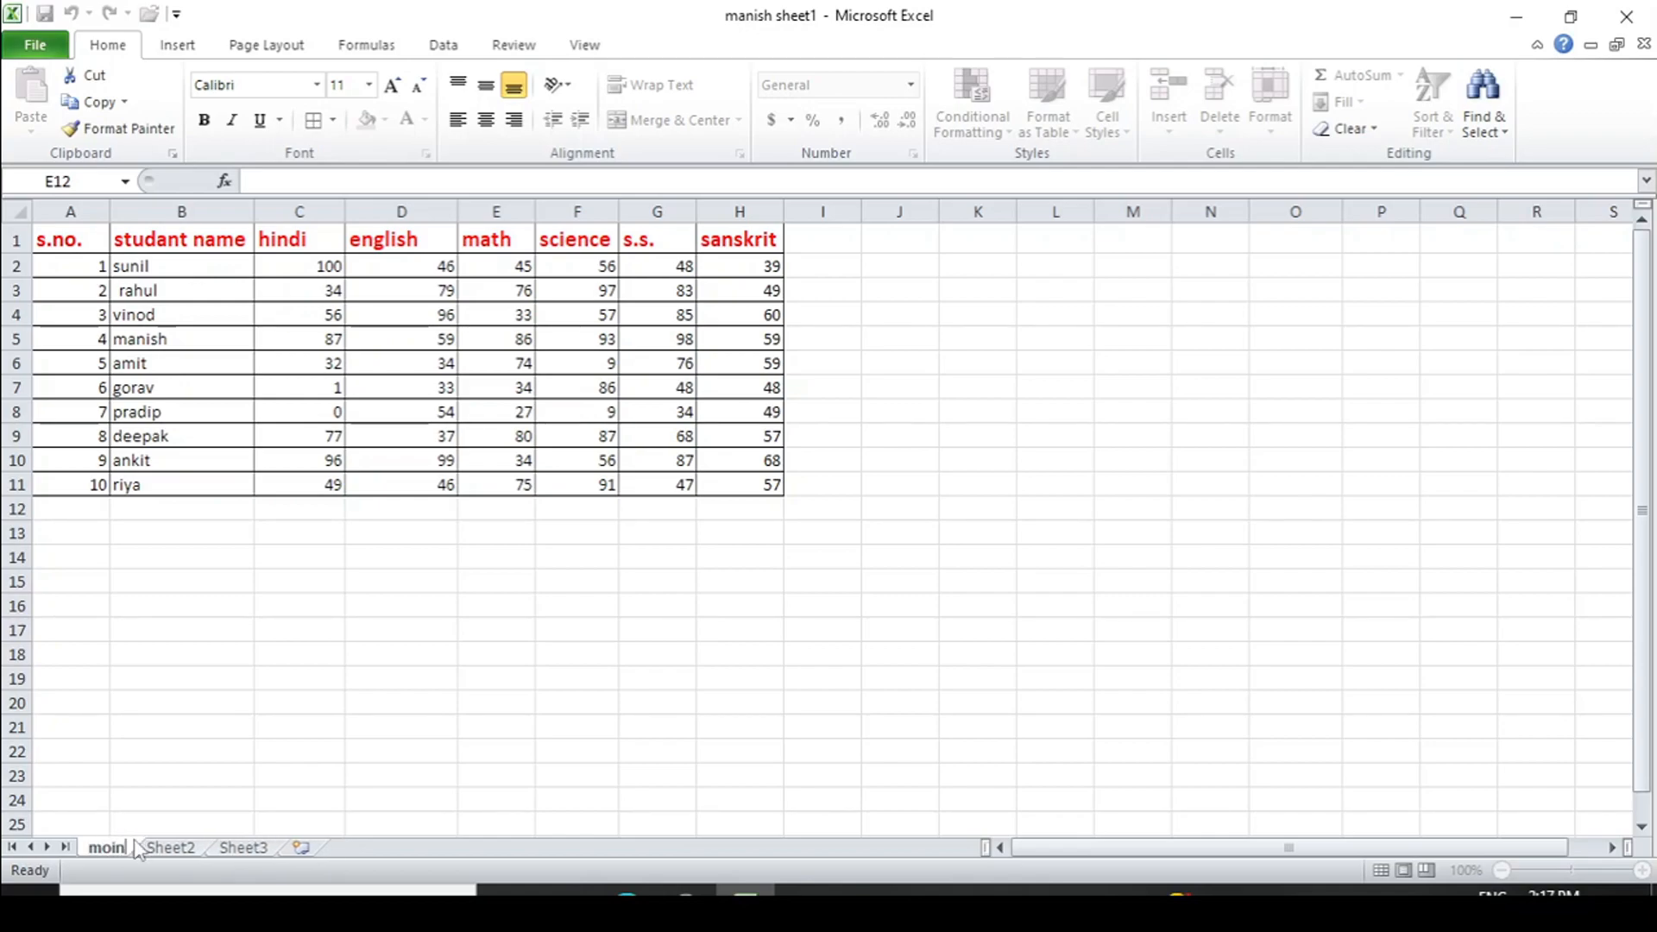
click(317, 754)
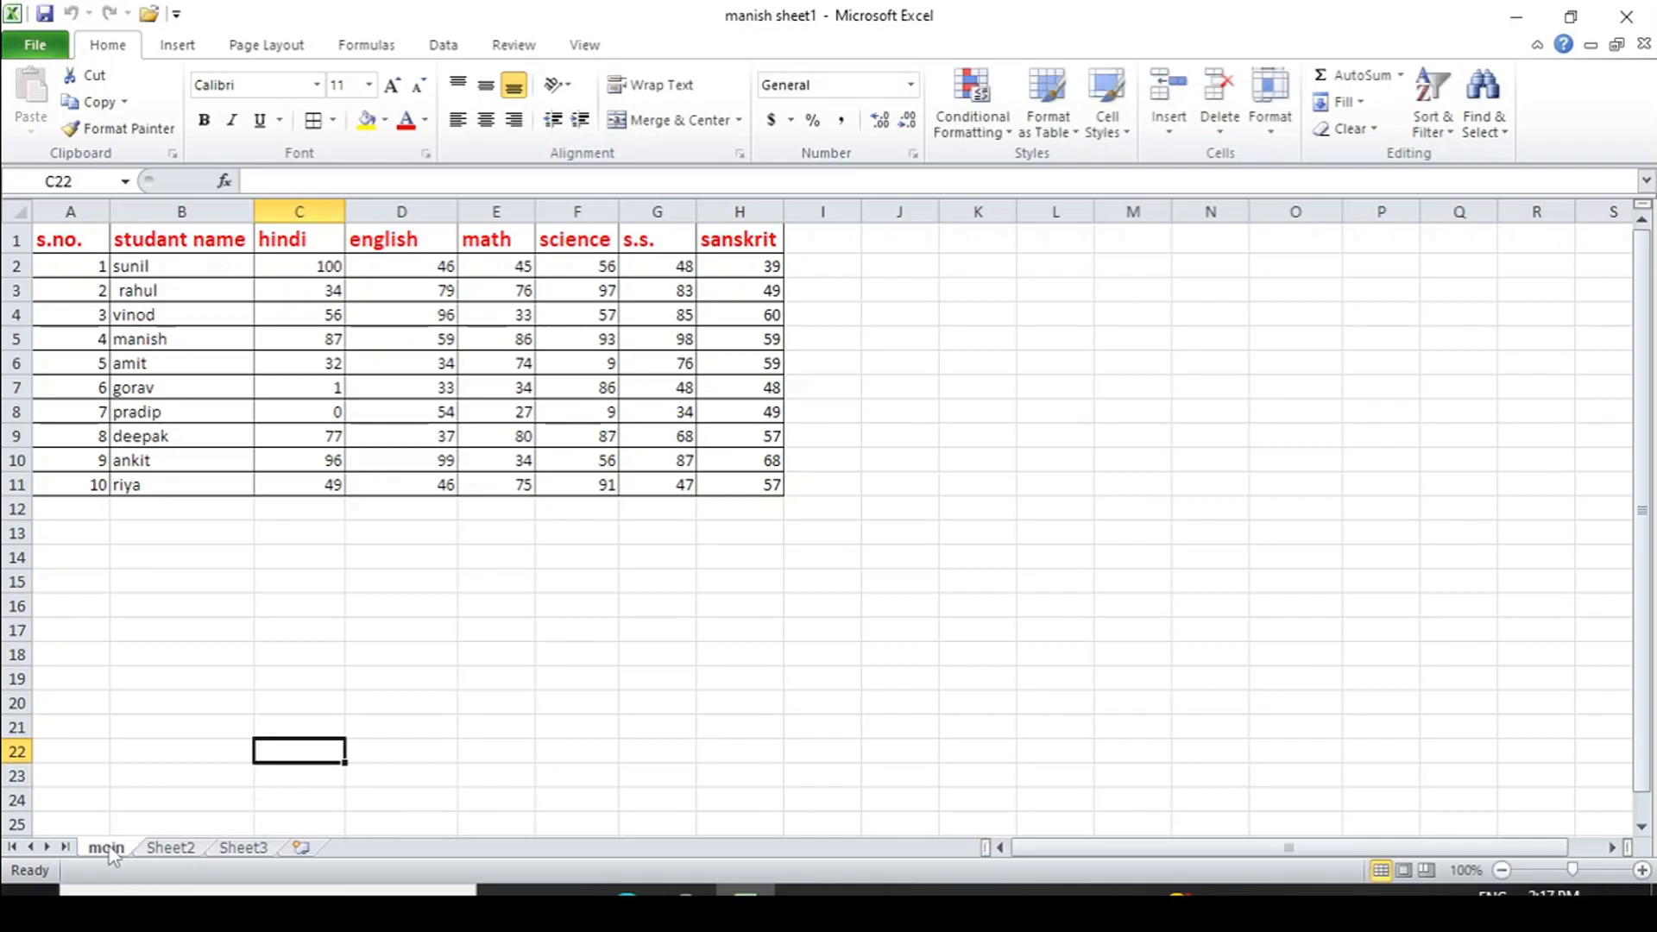
click(1270, 121)
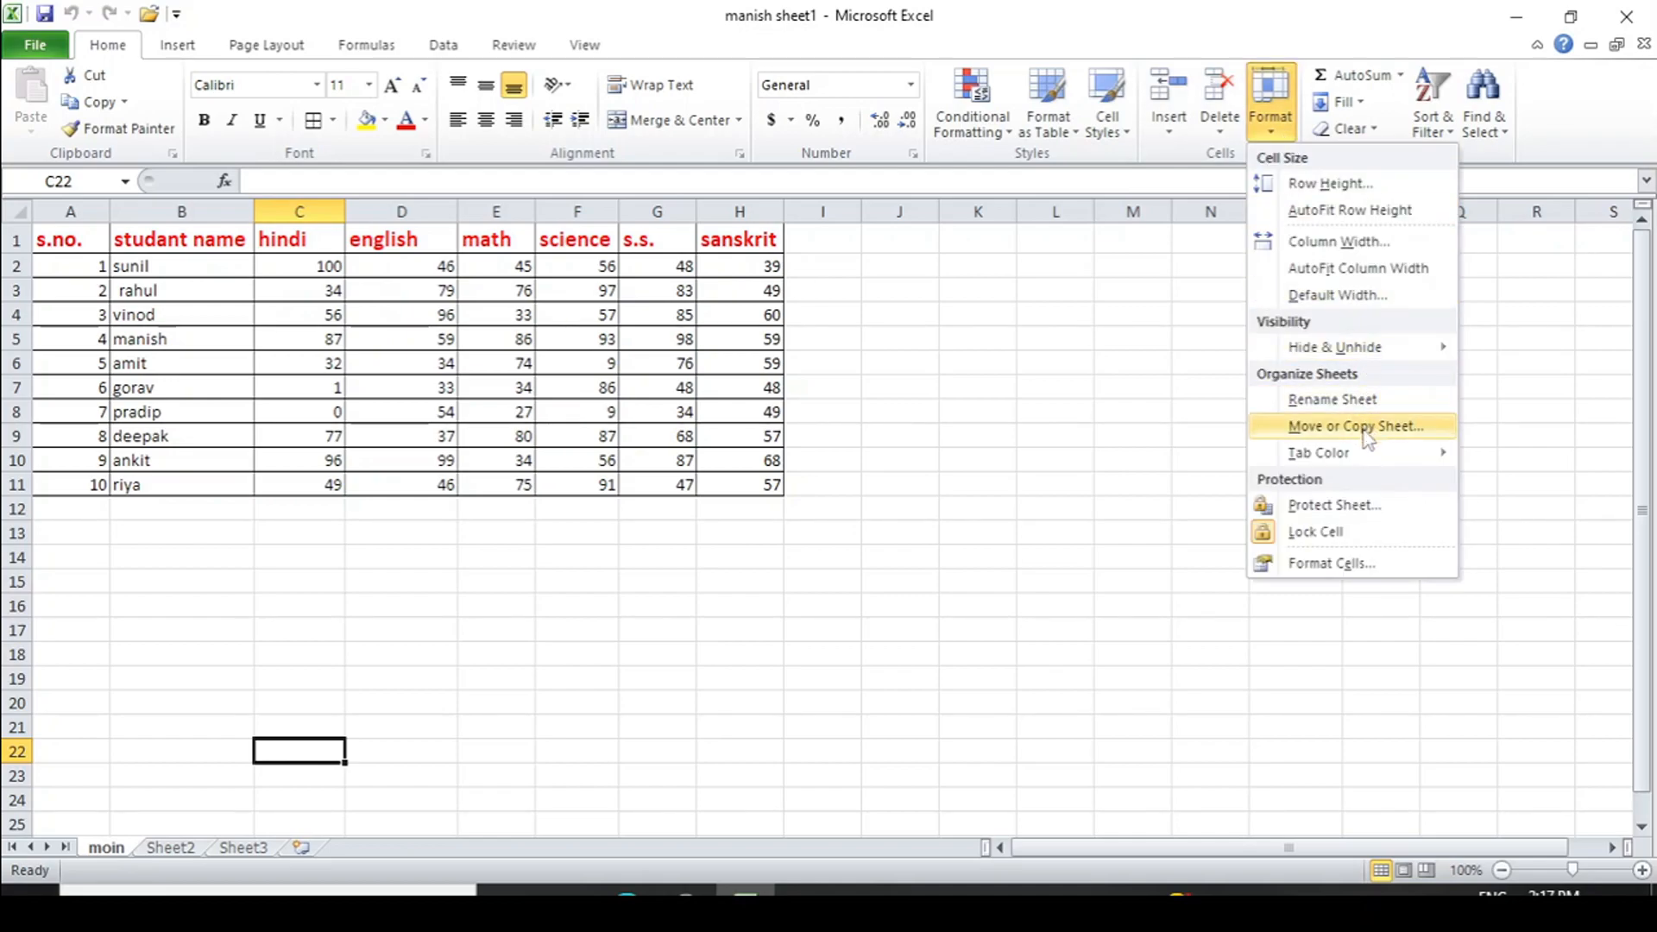
mouse_move(1364, 453)
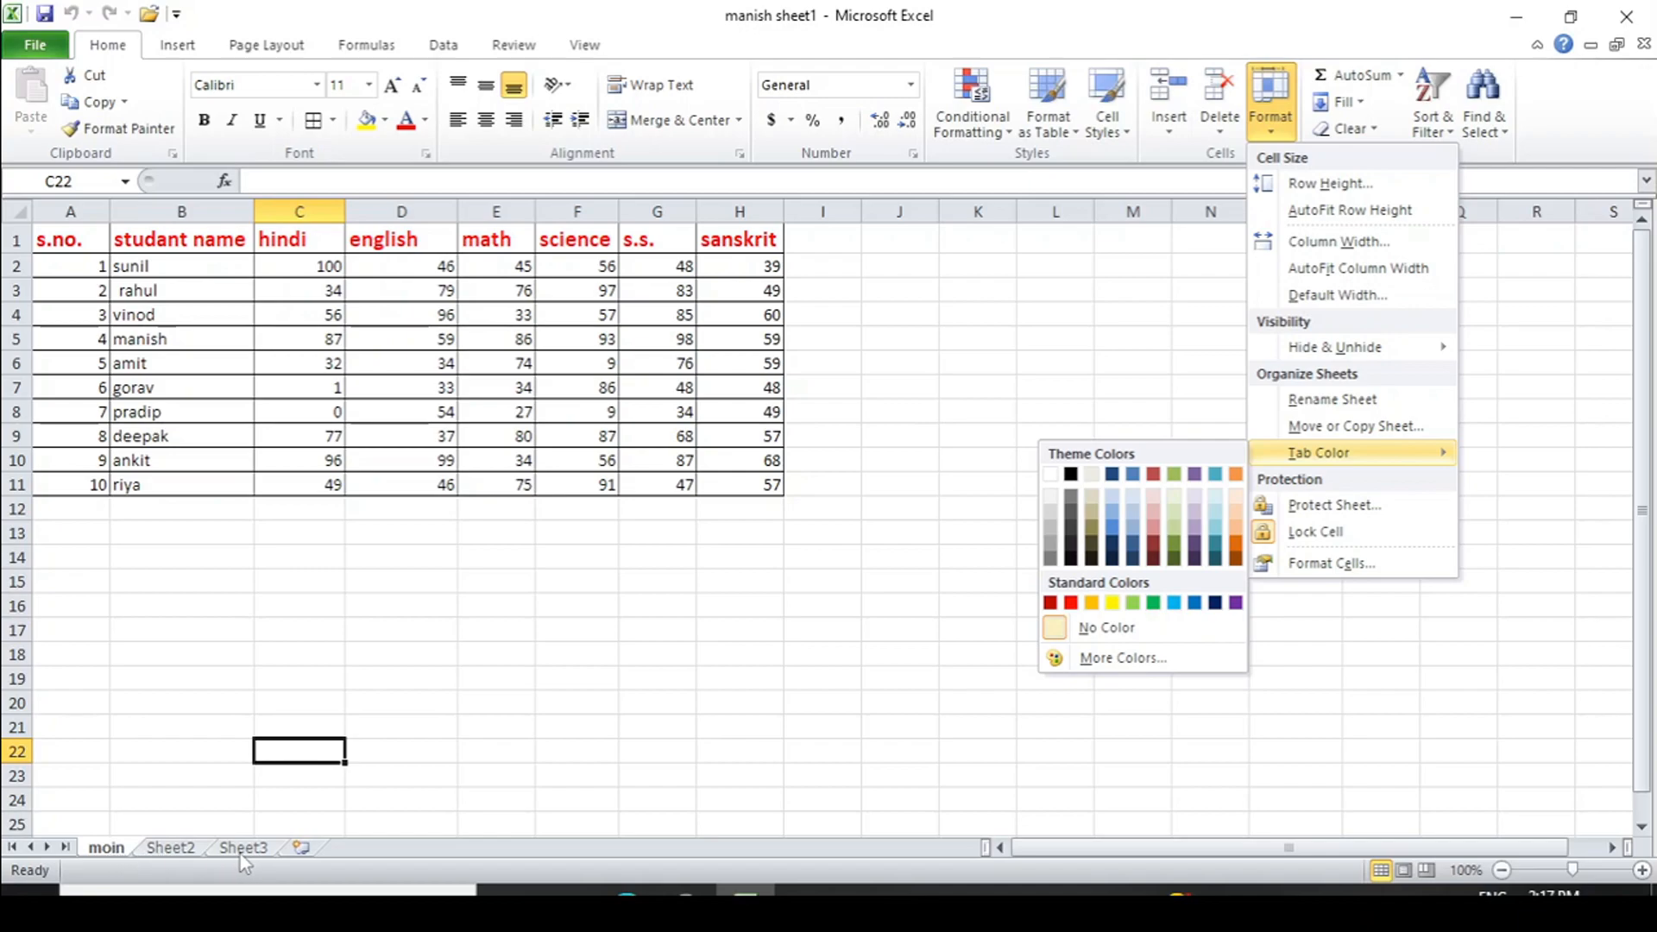
click(118, 853)
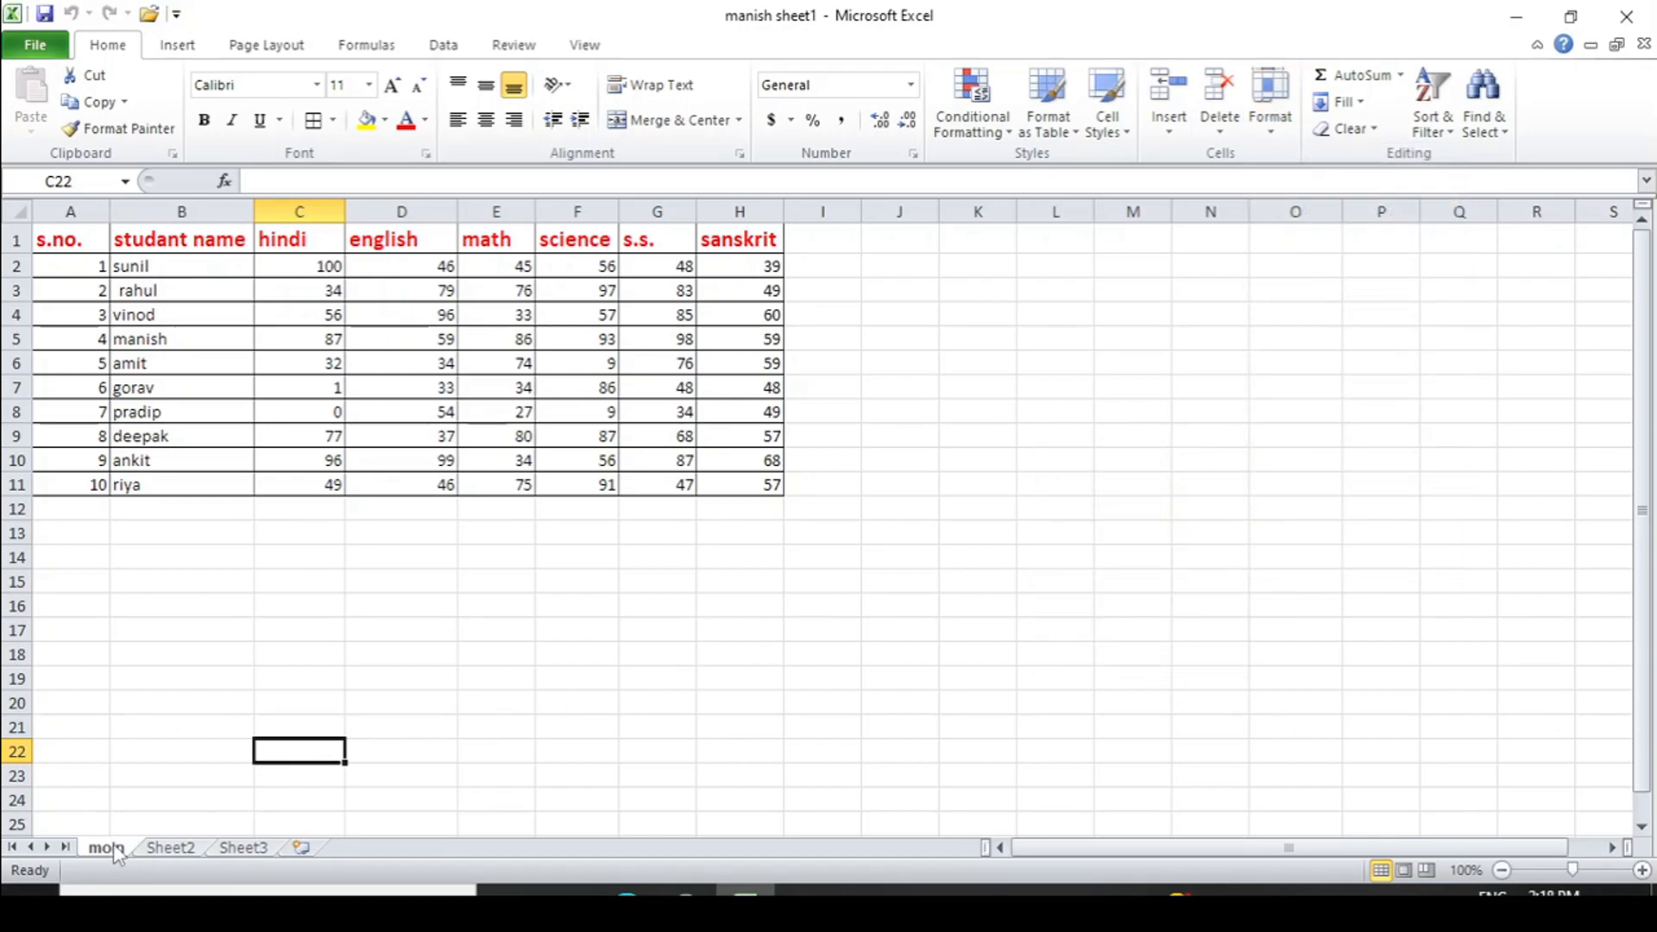
click(1269, 116)
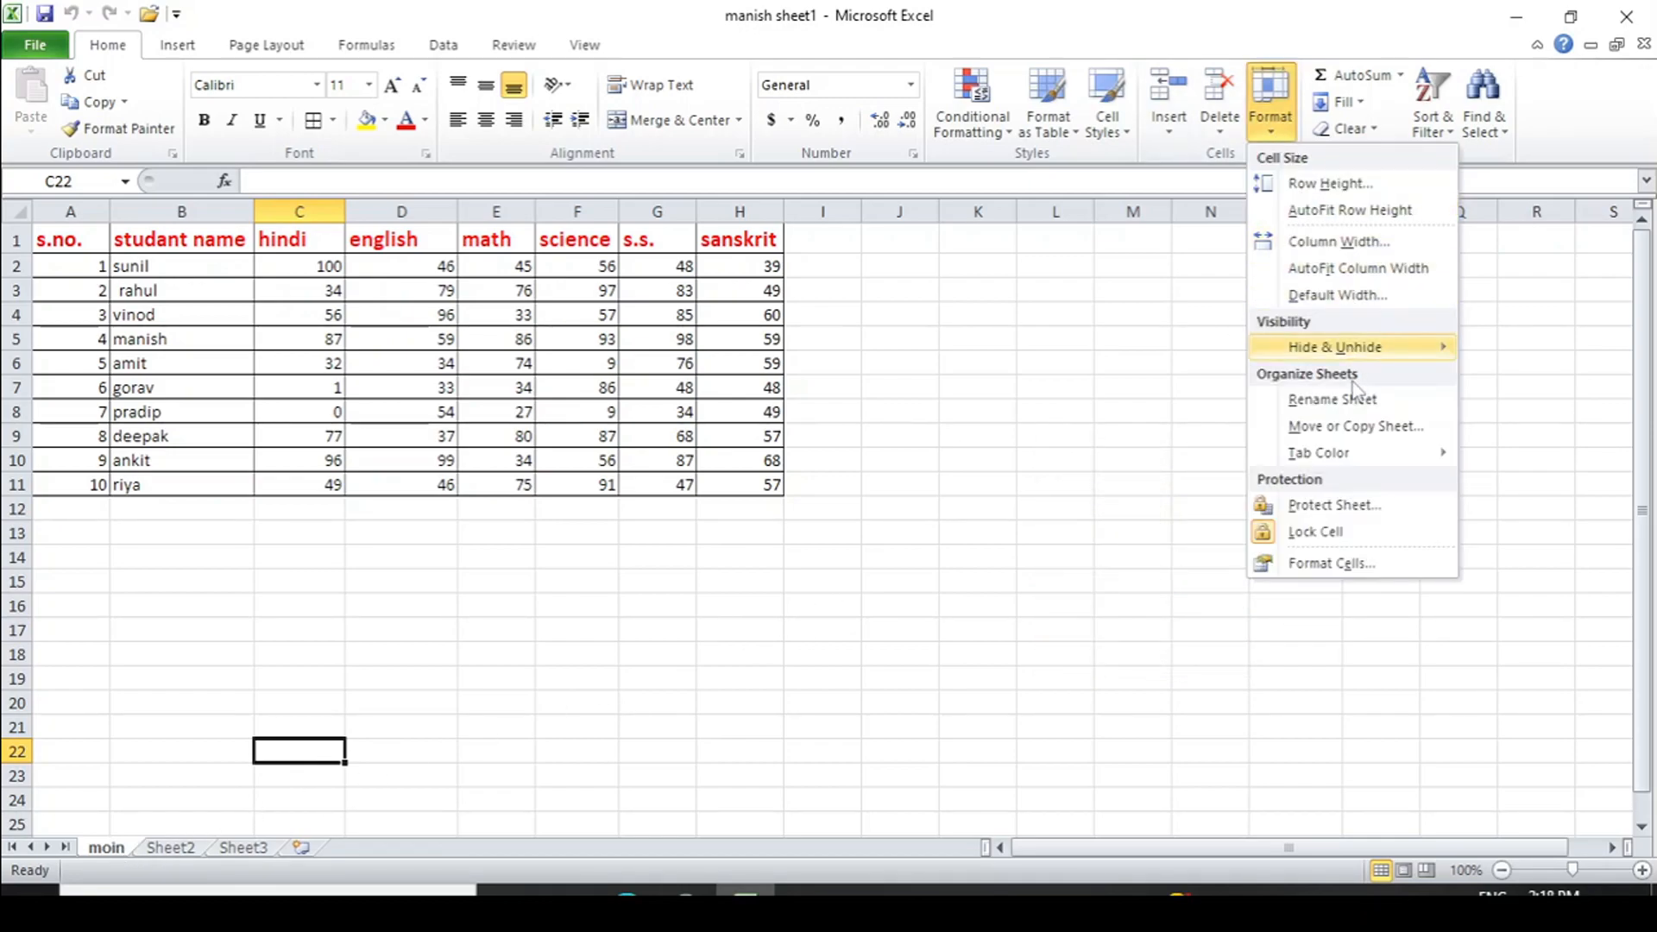
click(1353, 428)
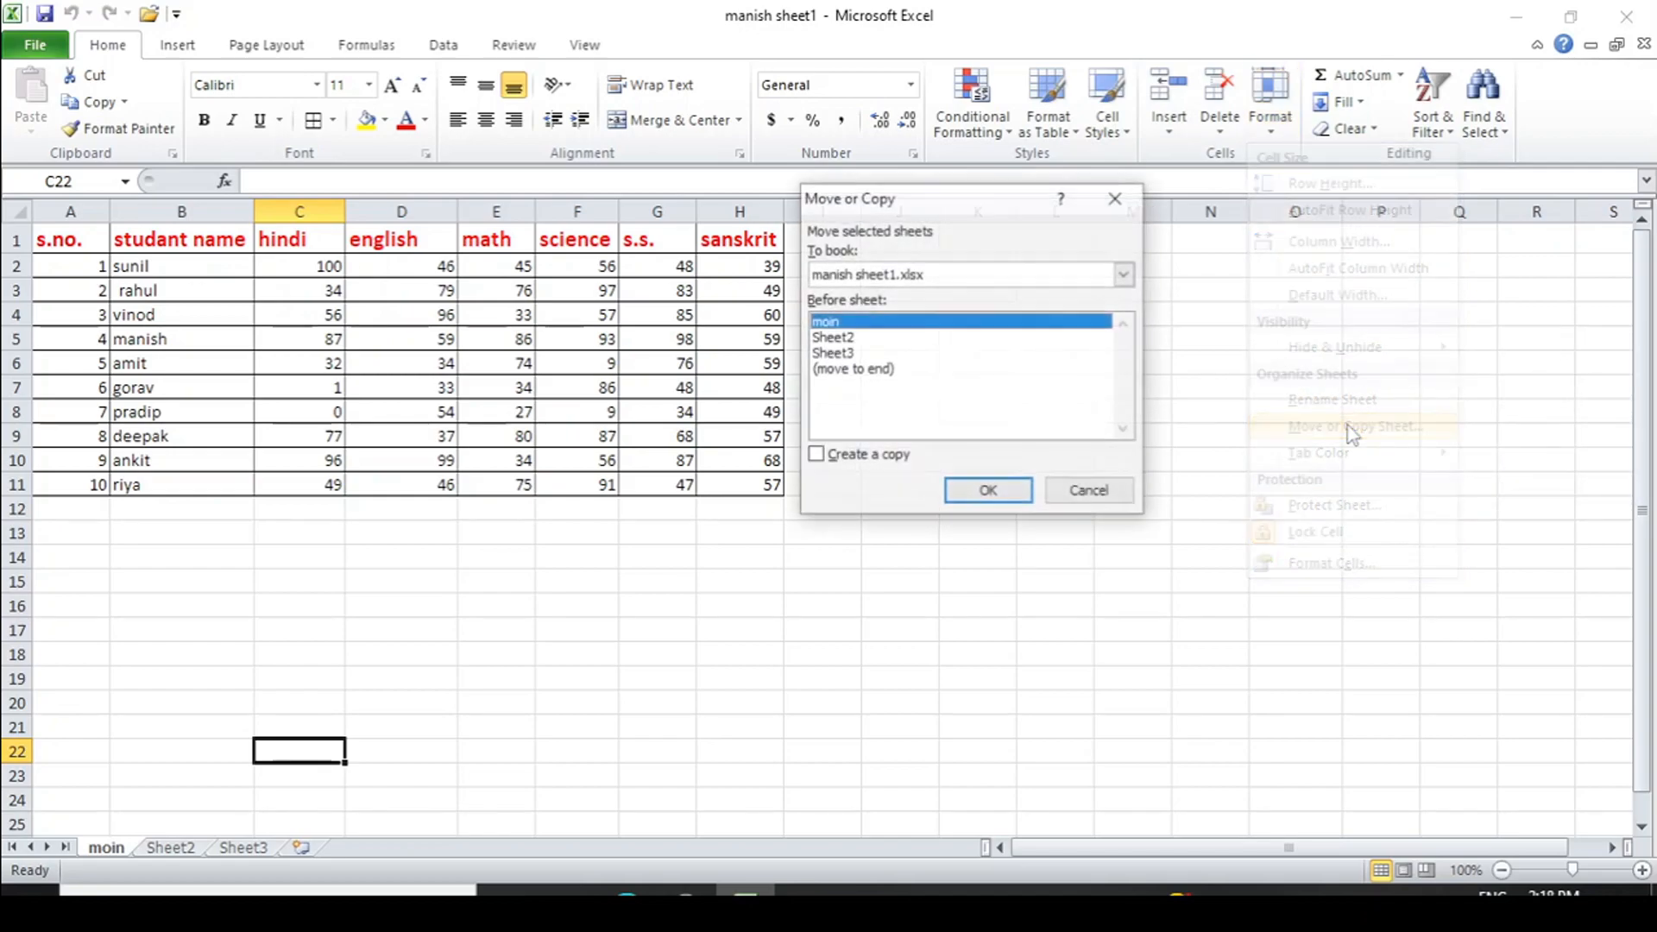
click(902, 337)
click(902, 354)
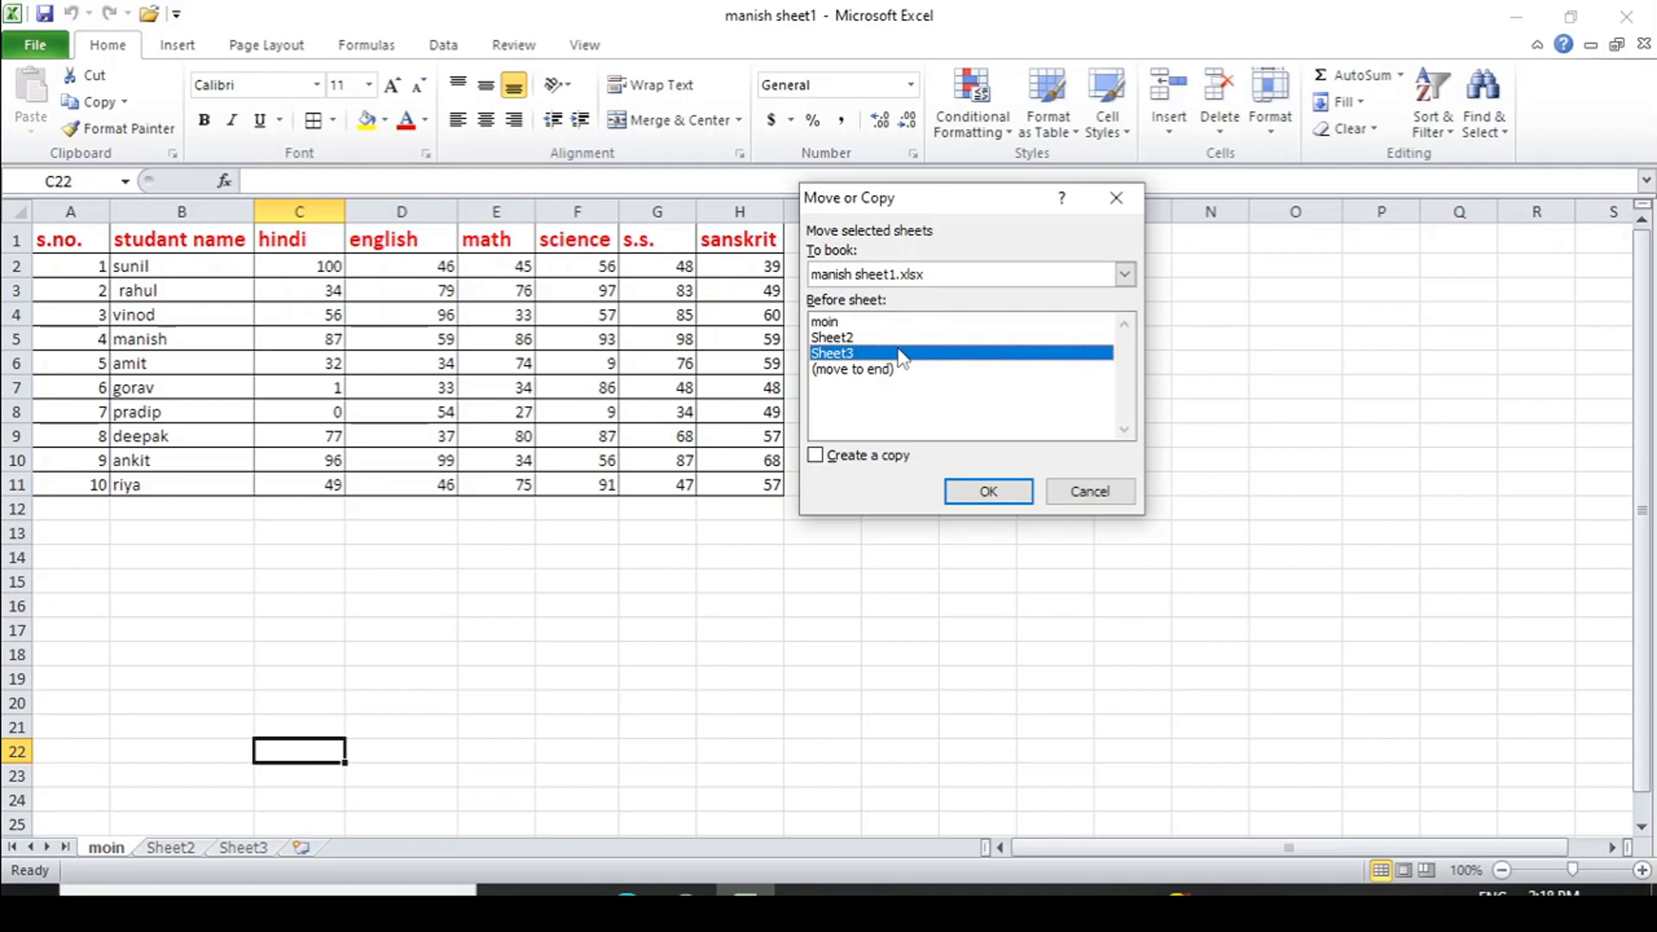
click(978, 490)
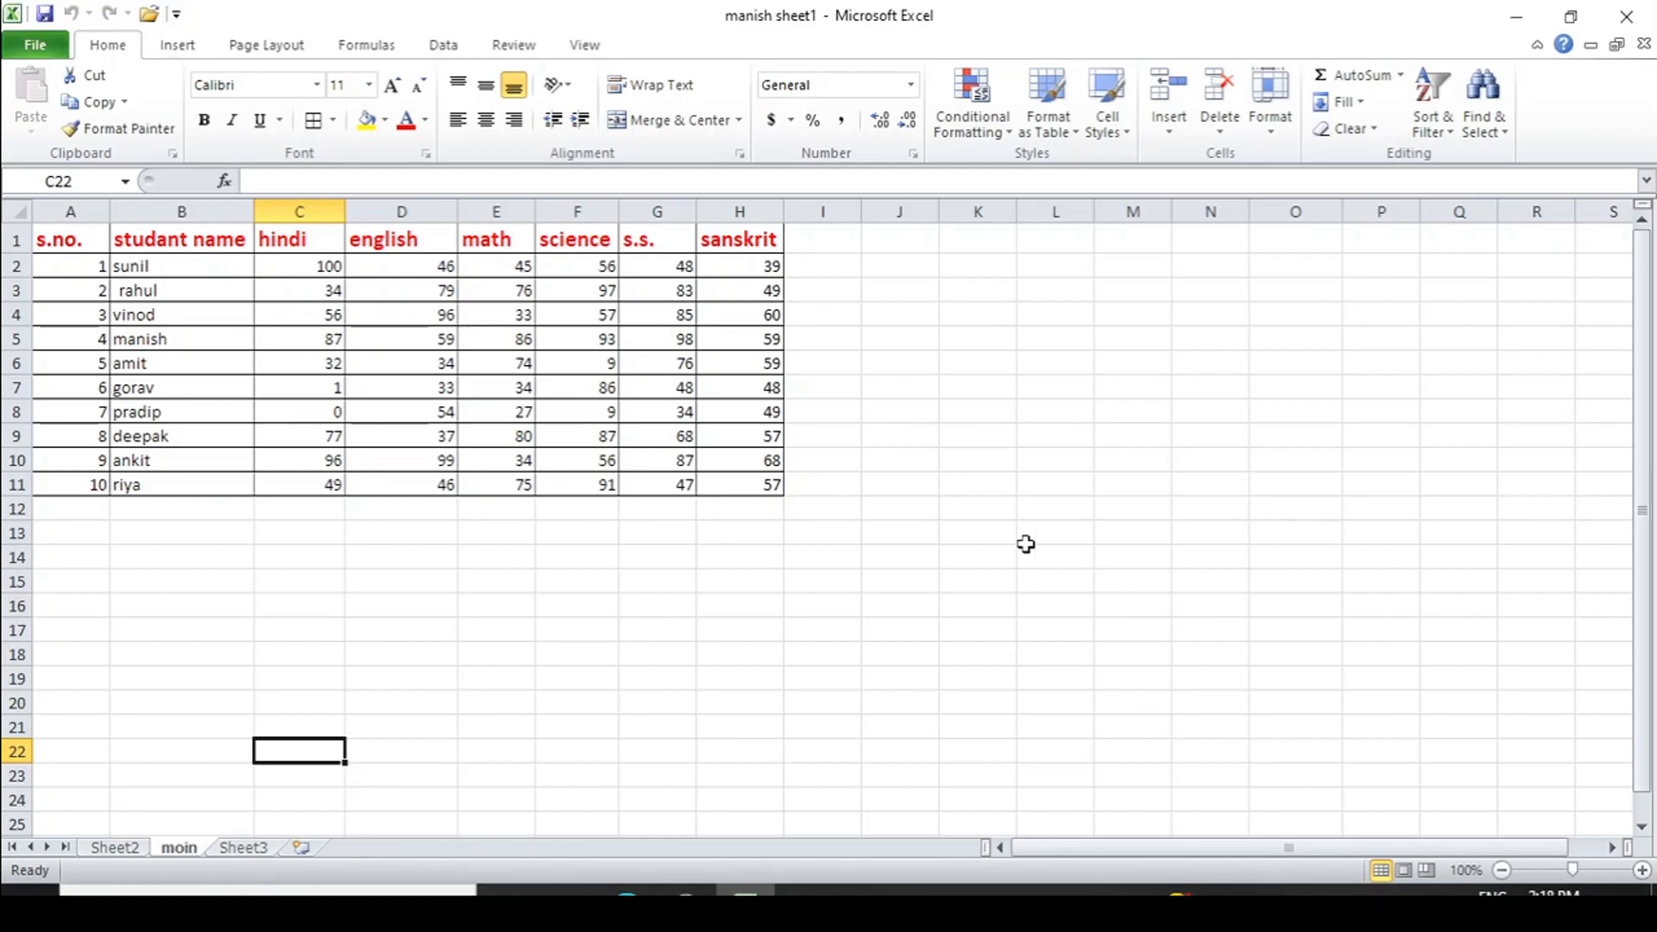
click(1270, 102)
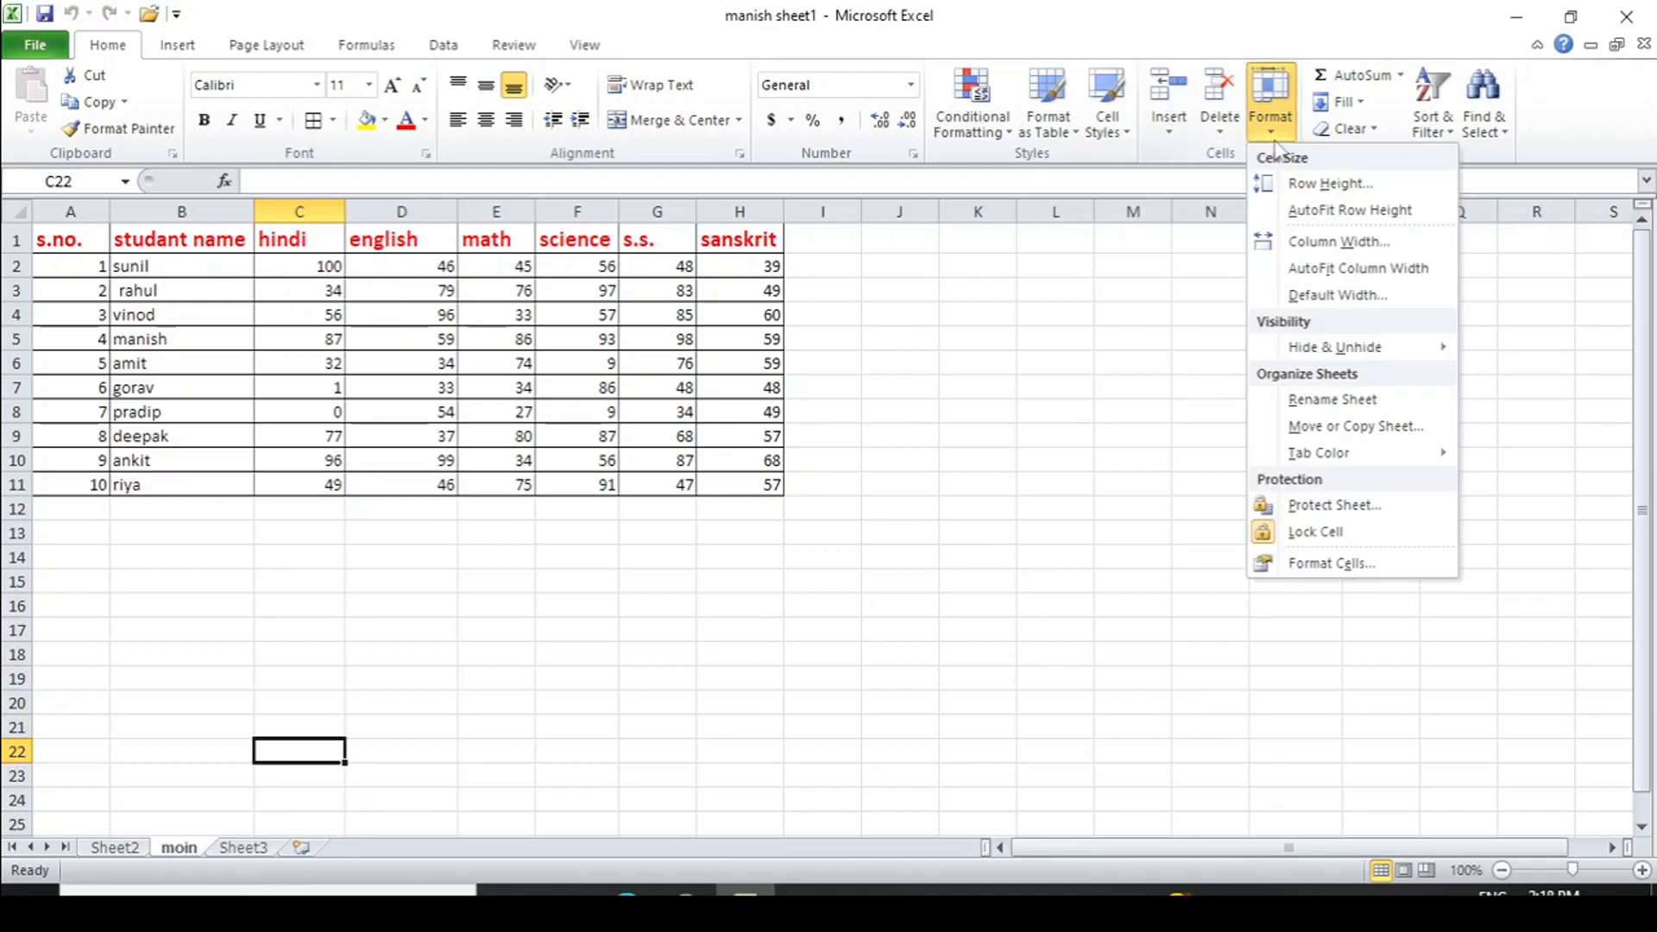
click(1351, 426)
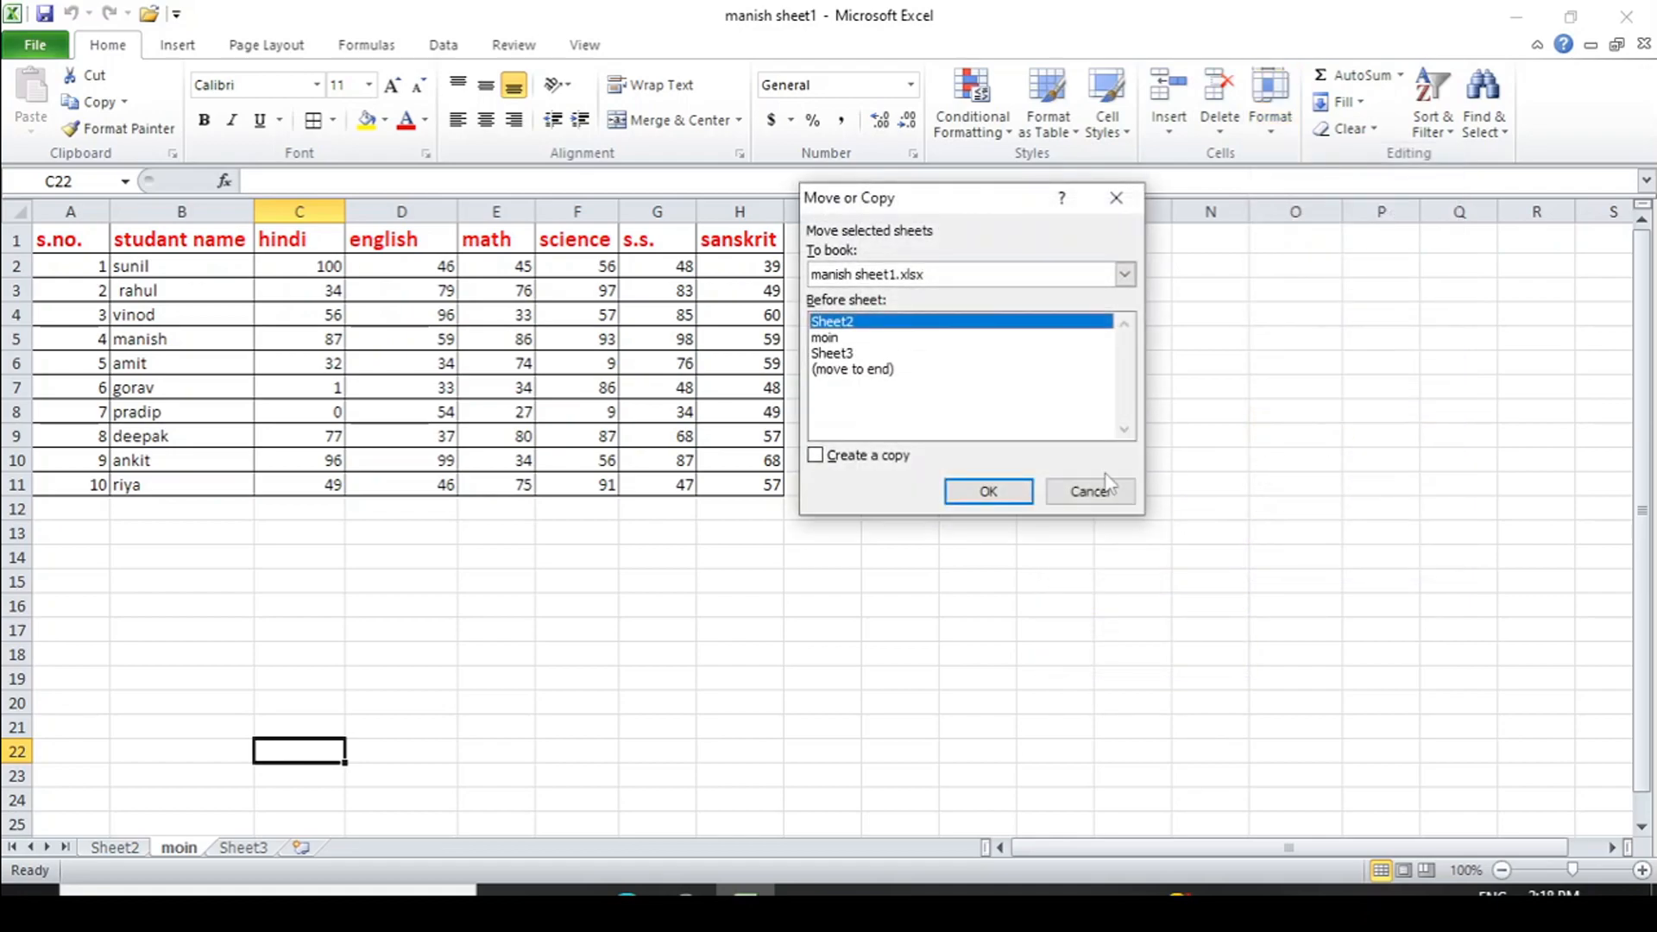
click(855, 370)
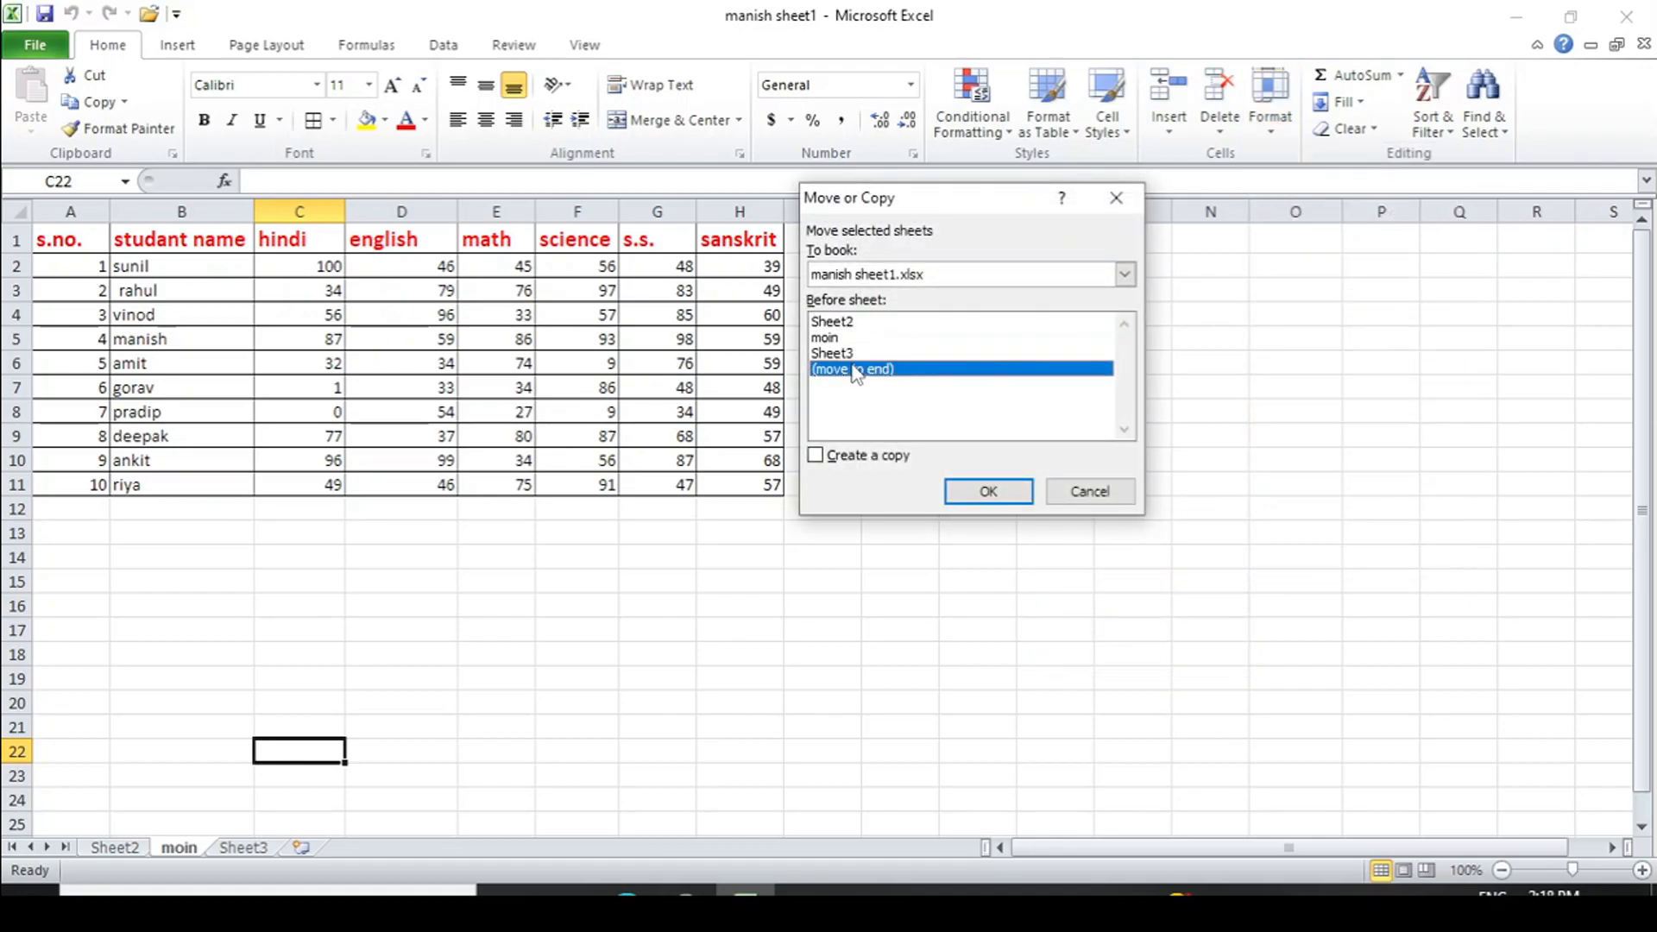
click(972, 488)
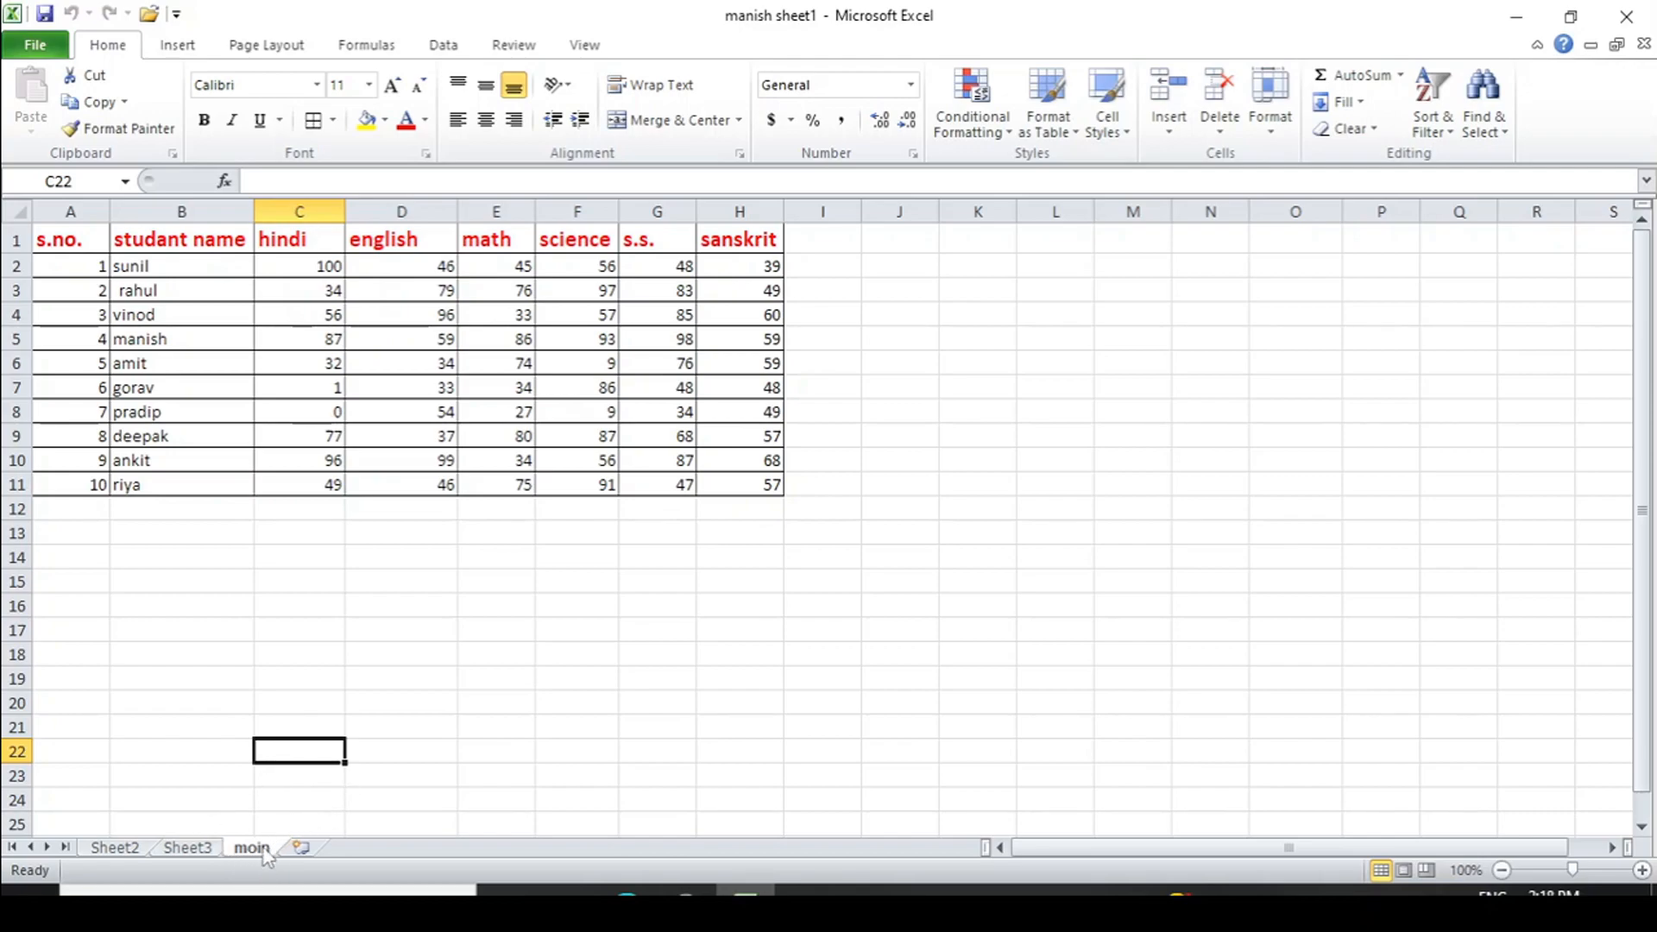
drag(265, 849, 136, 850)
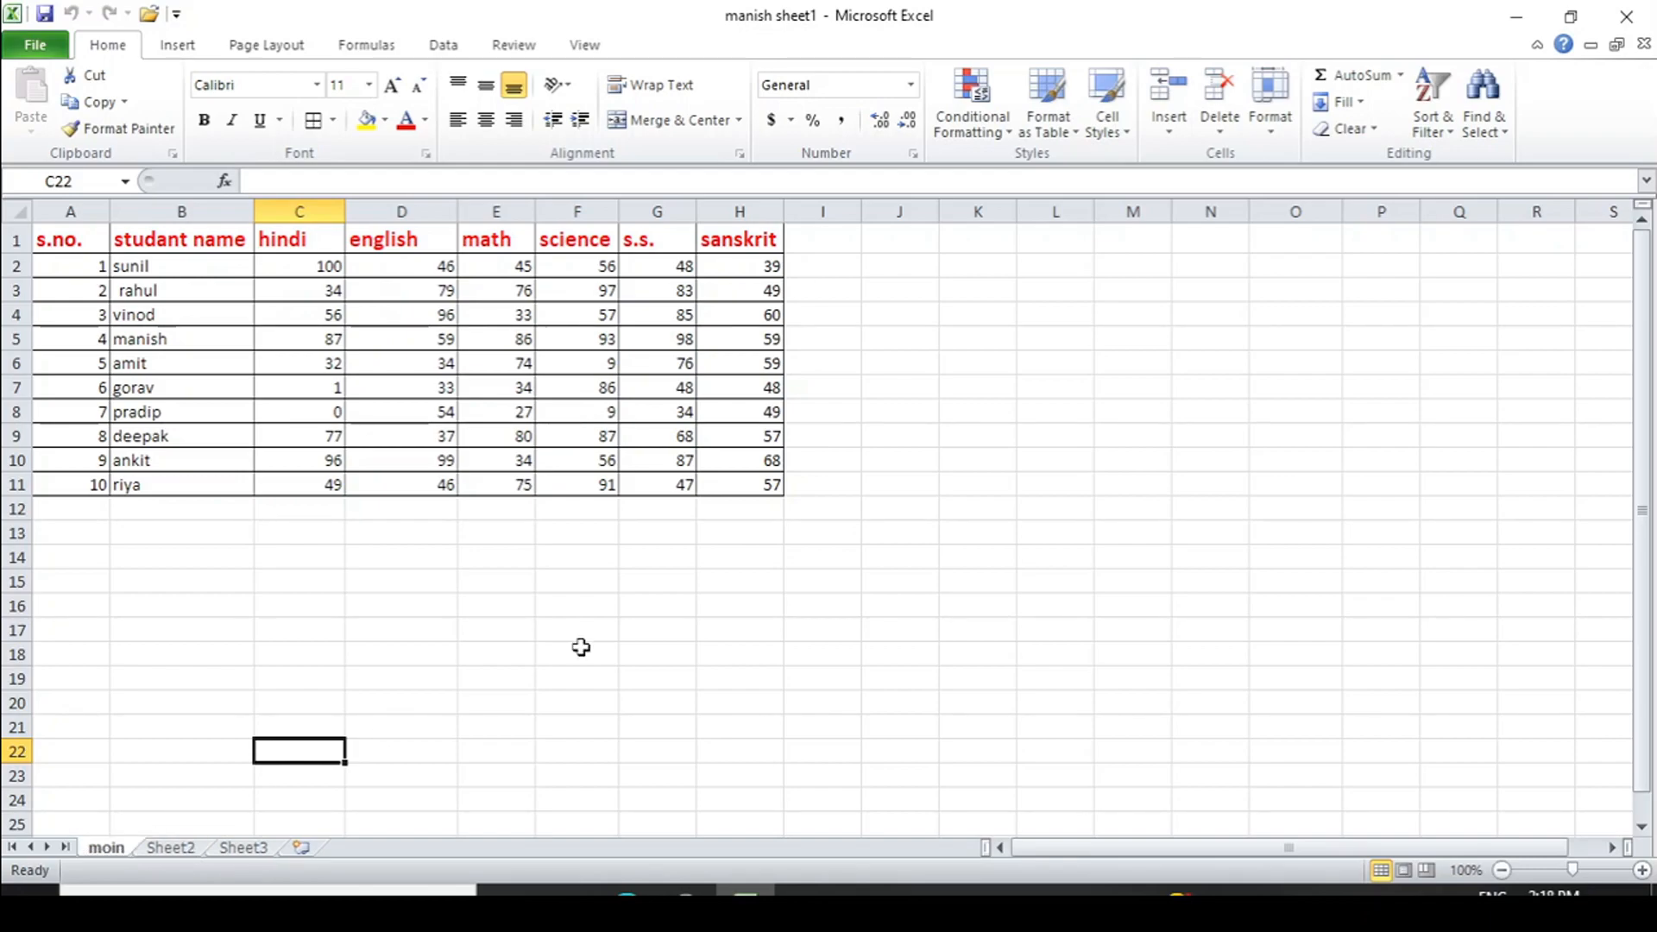
- Copy the moin sheet to the end of the workbook as 'moin (2)'
click(1271, 134)
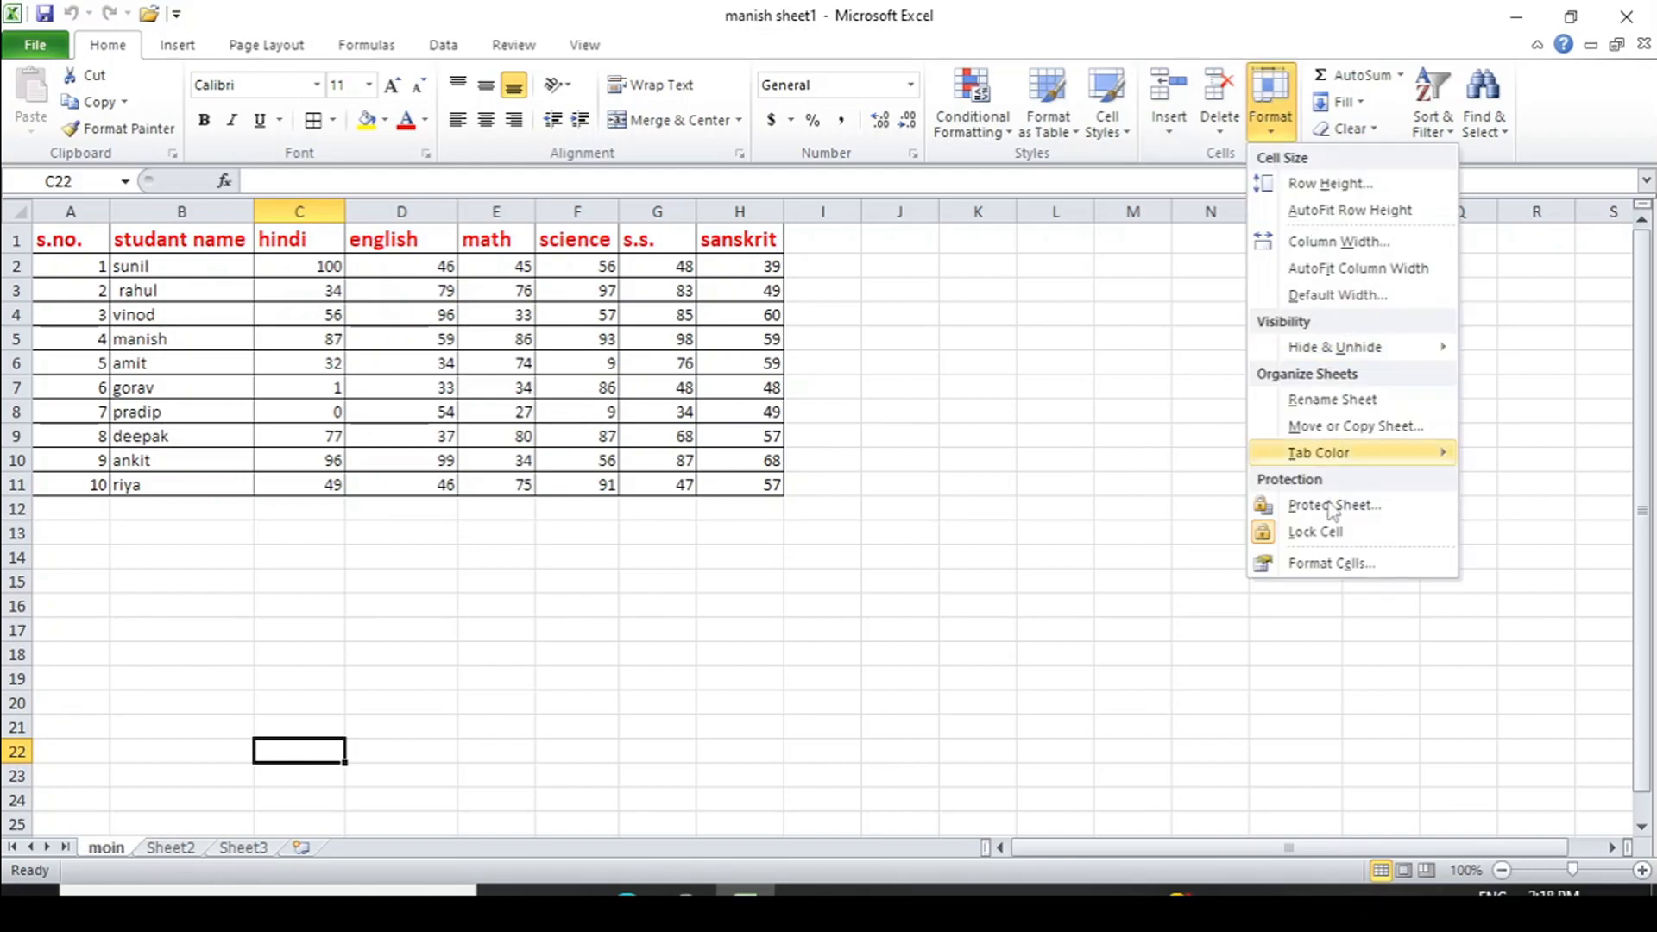
click(1368, 429)
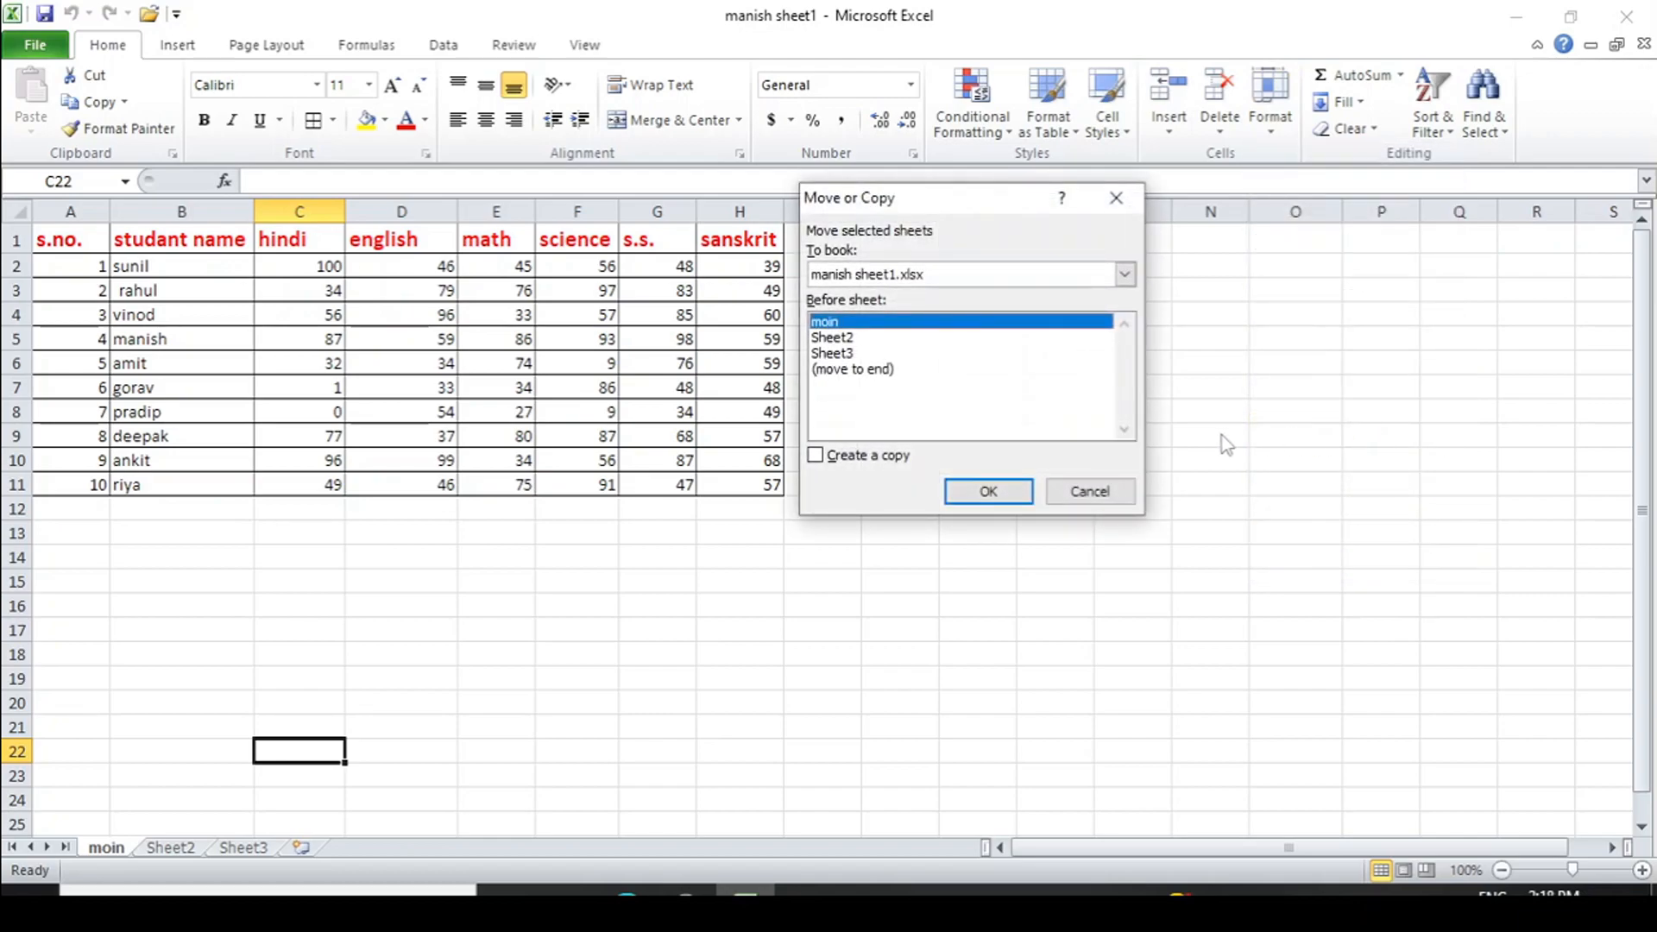
click(816, 457)
click(881, 369)
click(990, 492)
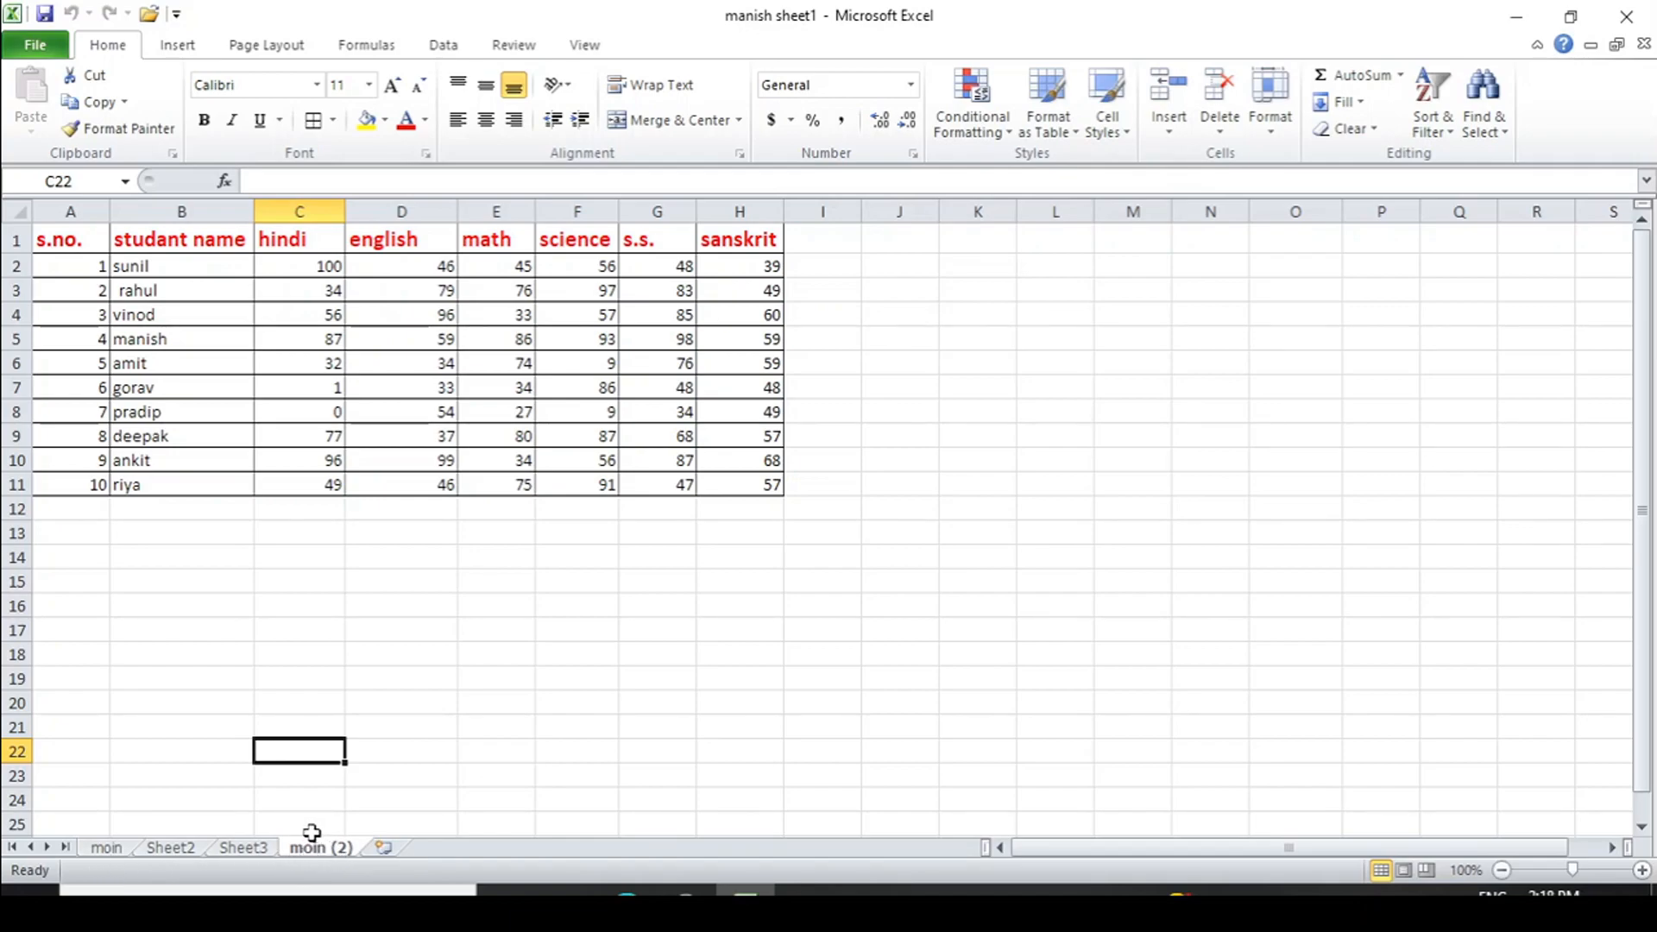
- Compare the original moin sheet with the moin (2) copy, then bring up Format's Tab Color list
click(104, 848)
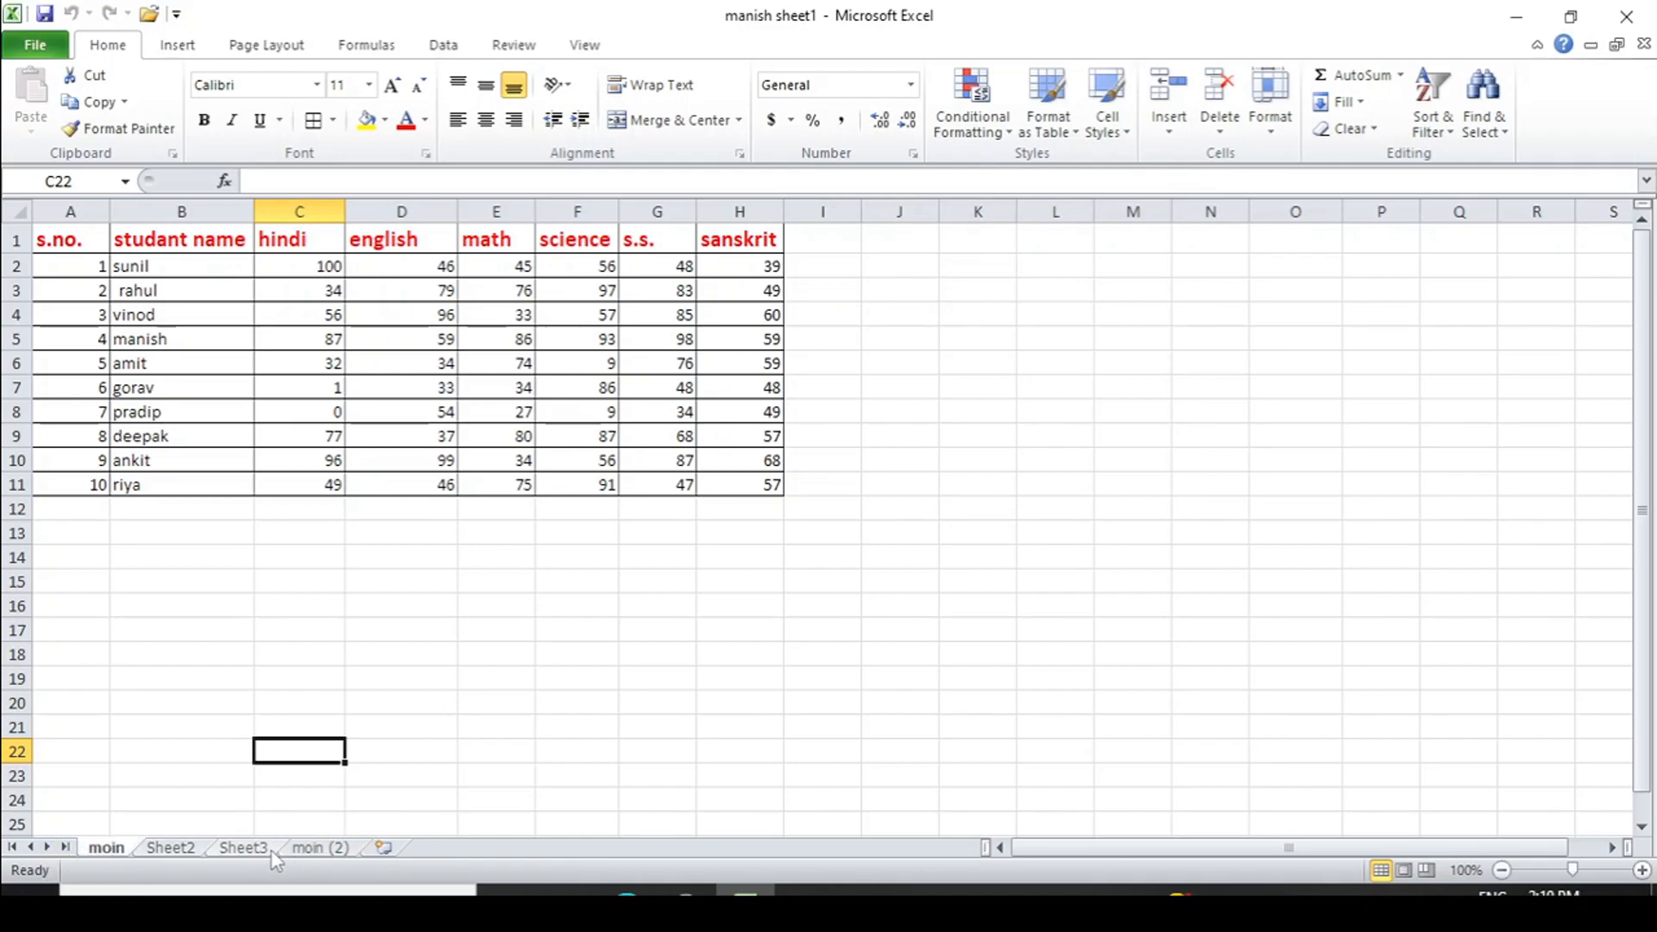
click(303, 851)
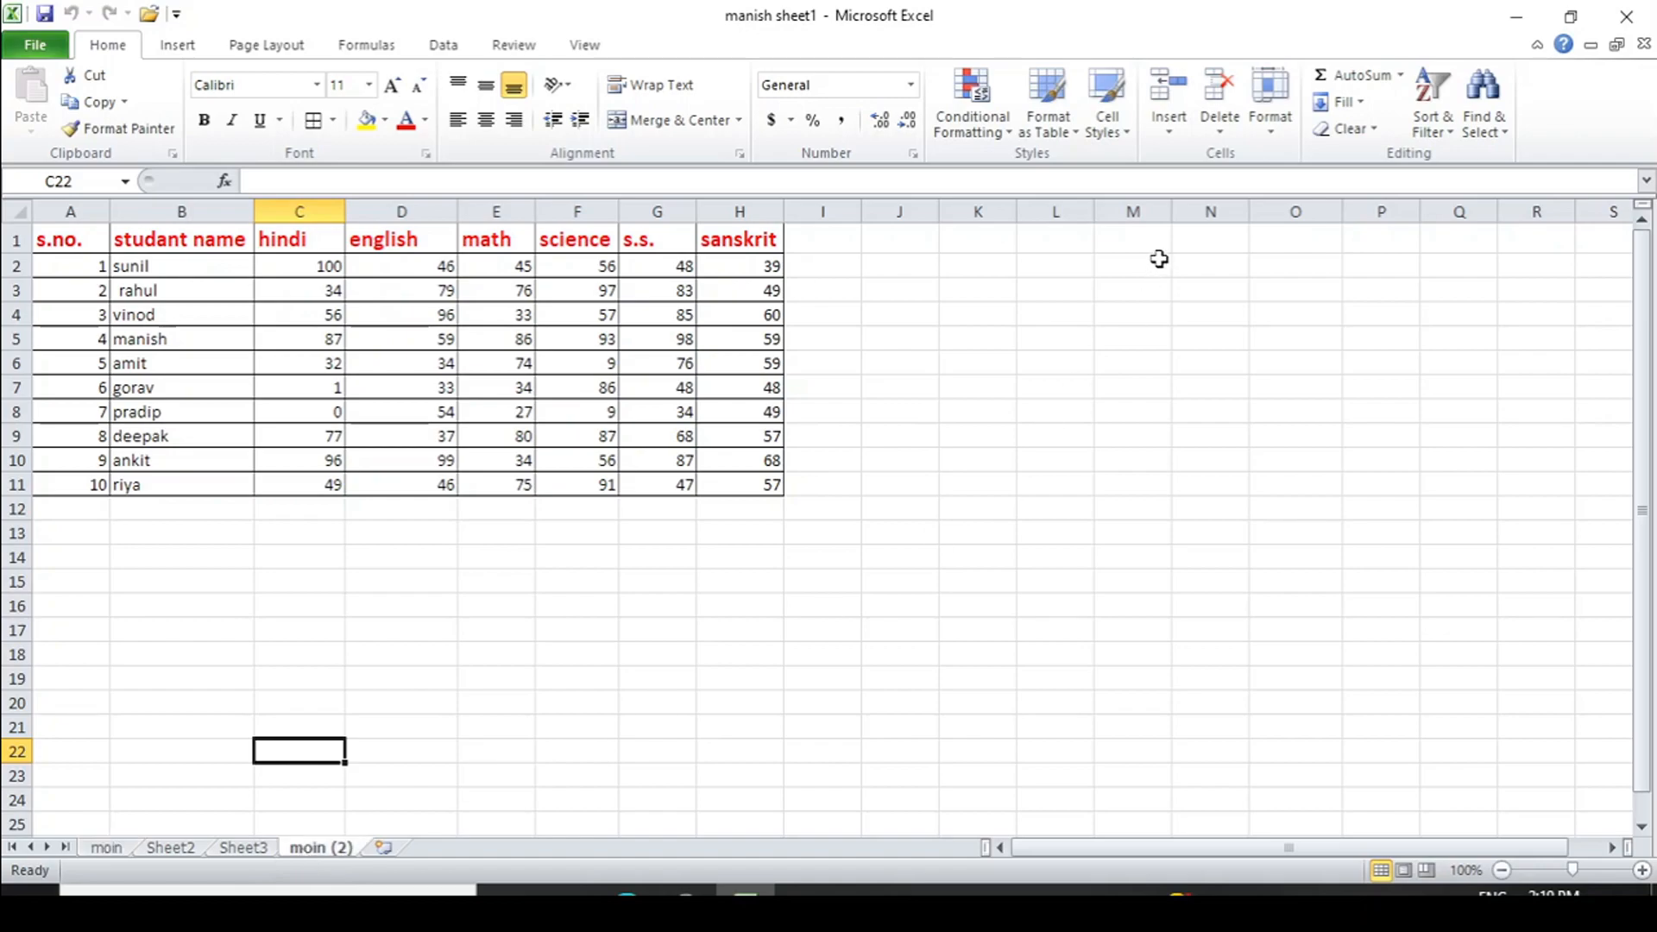
click(1269, 138)
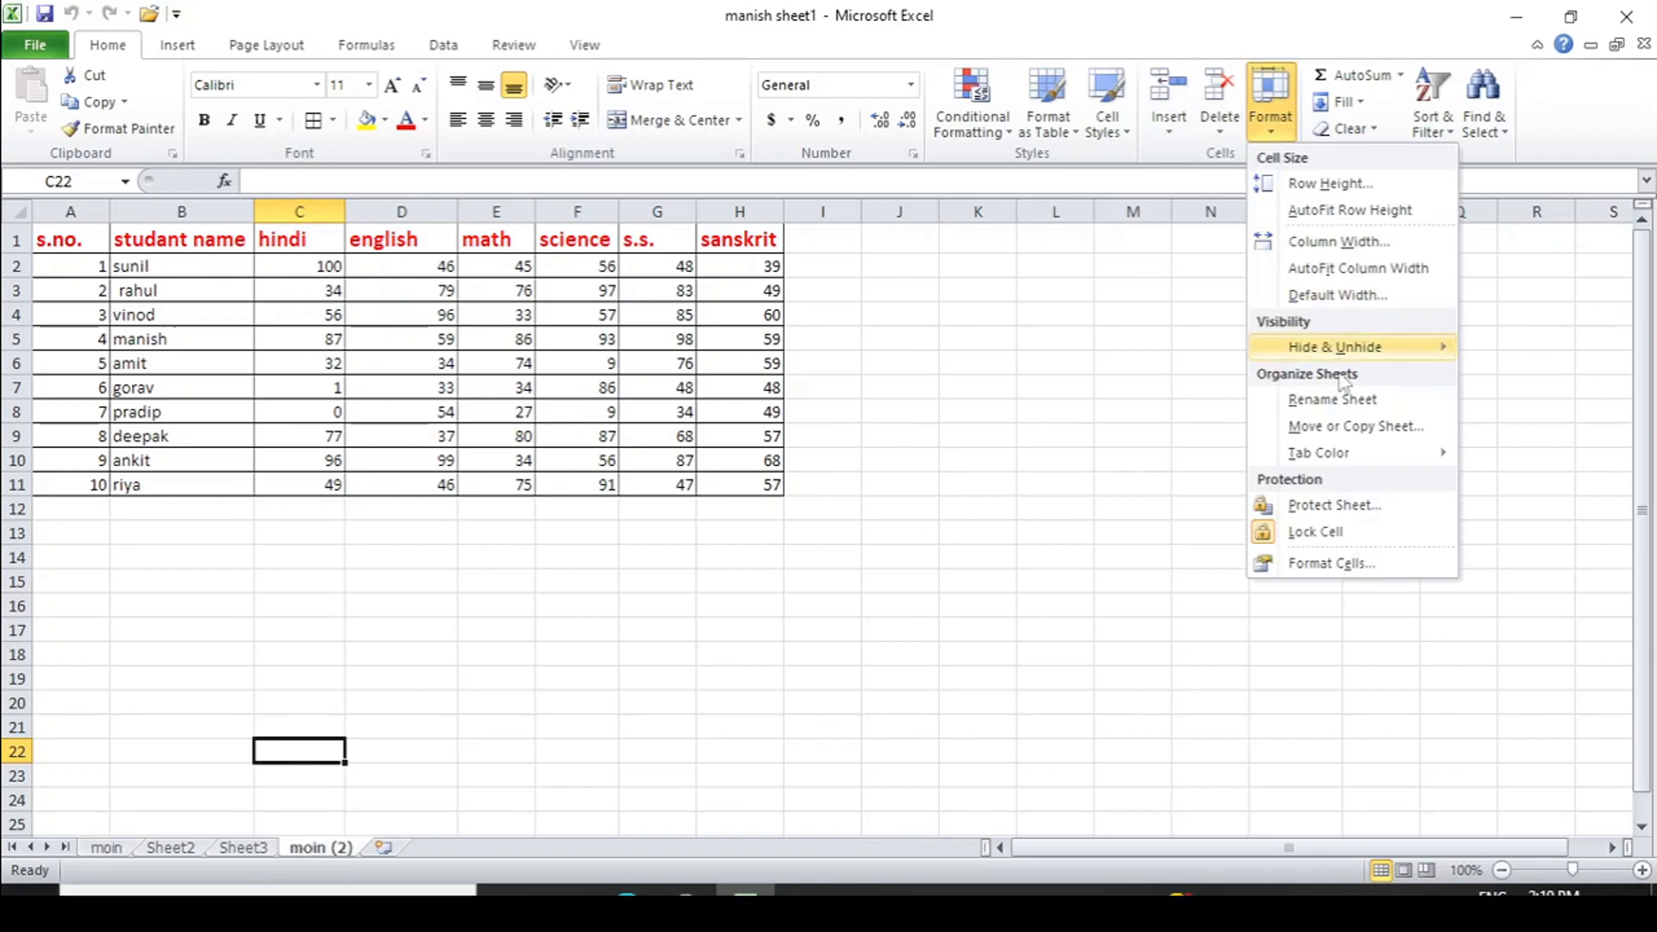
mouse_move(1373, 461)
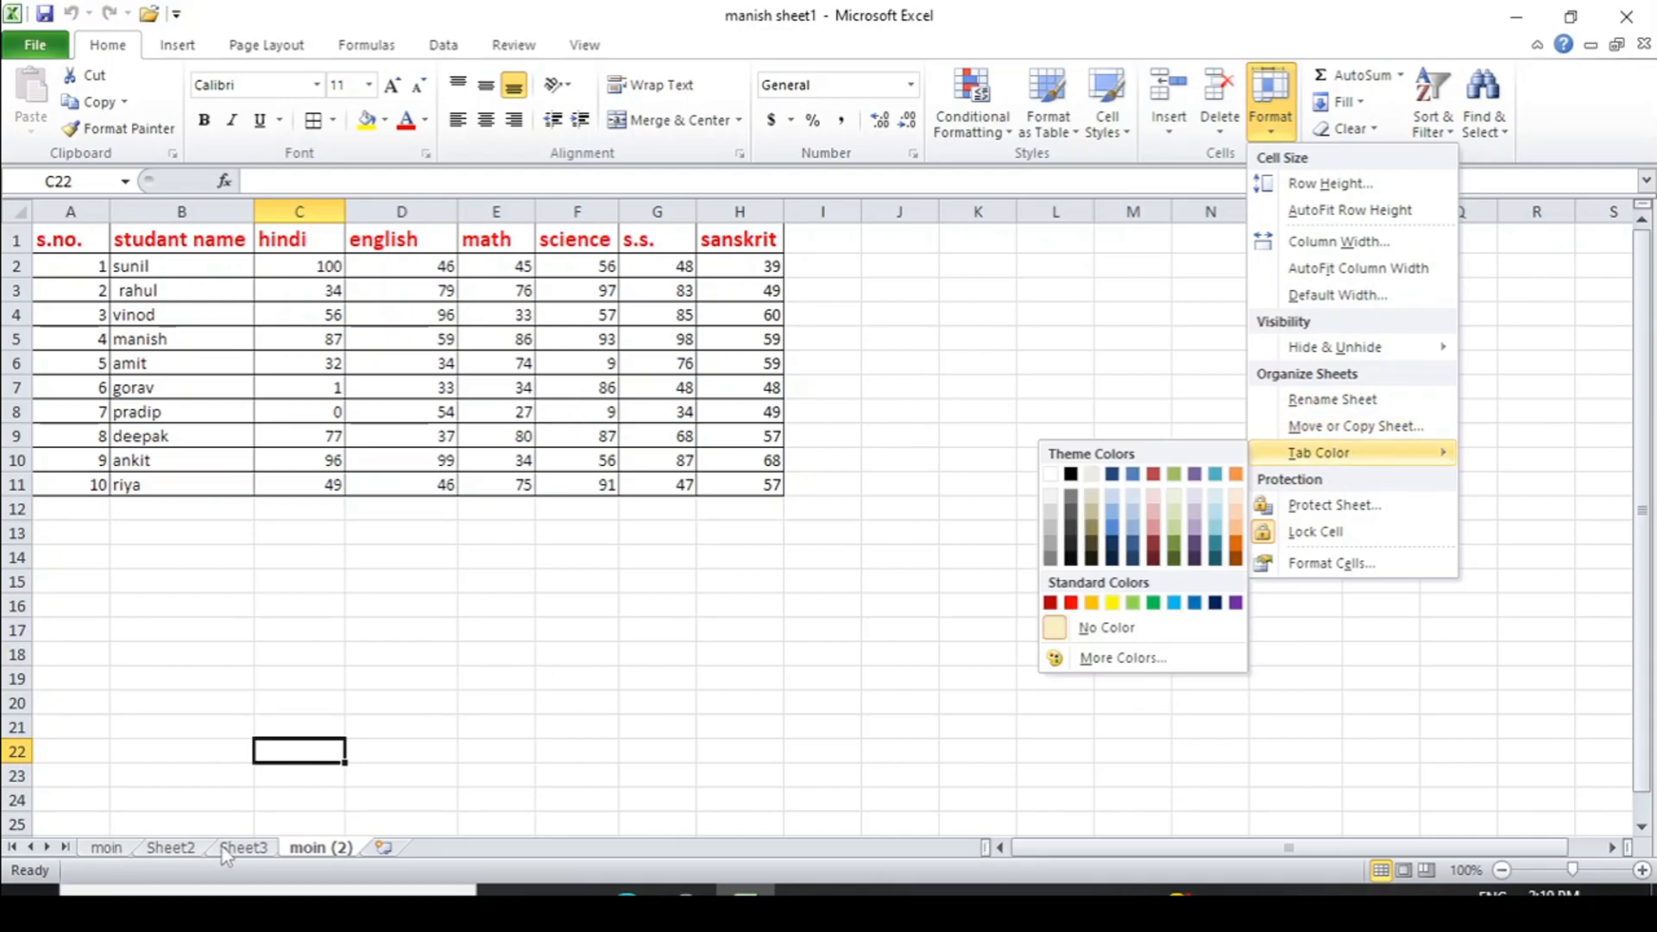
- Colour the moin sheet tab red
click(107, 856)
click(106, 854)
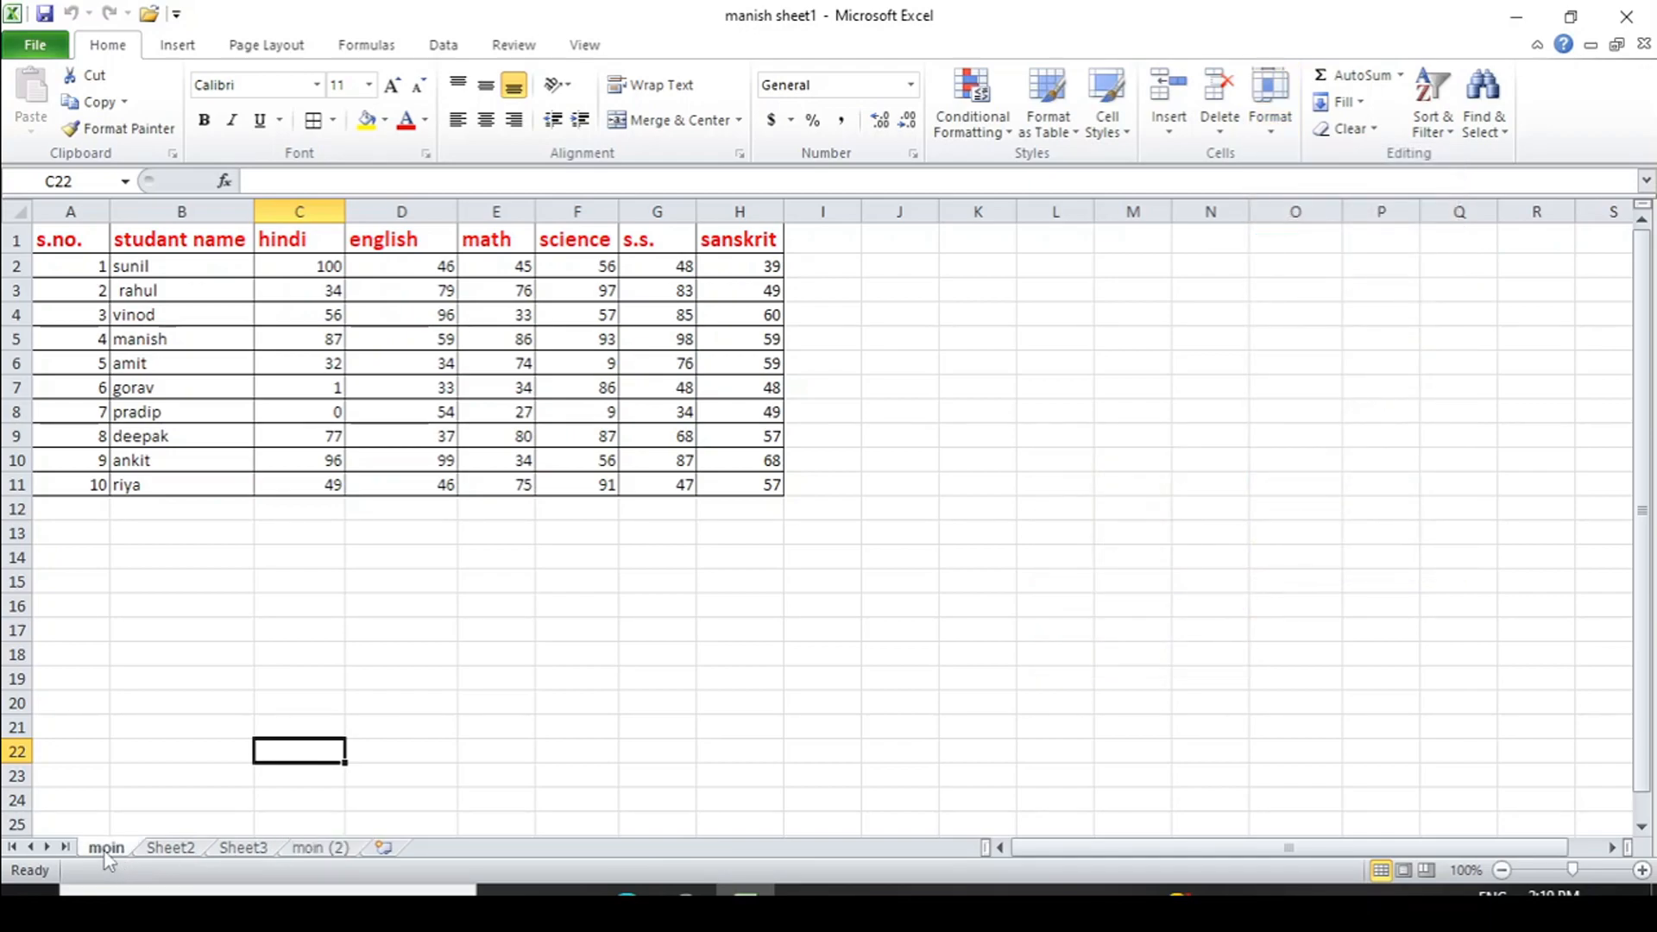
click(1274, 141)
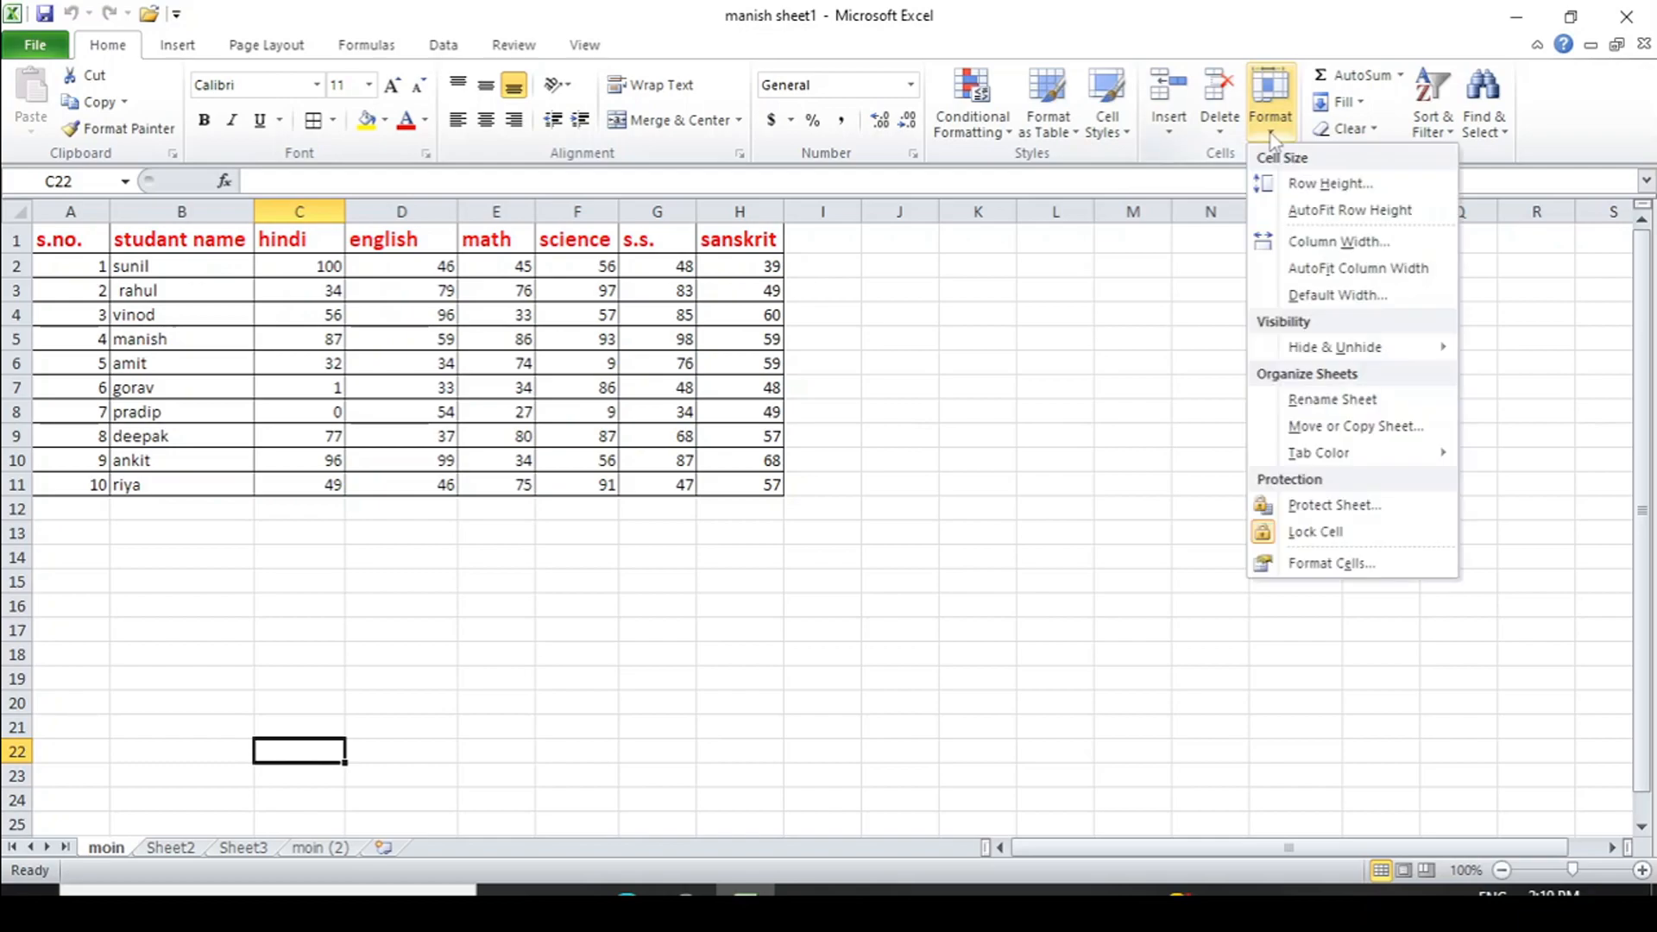
mouse_move(1320, 454)
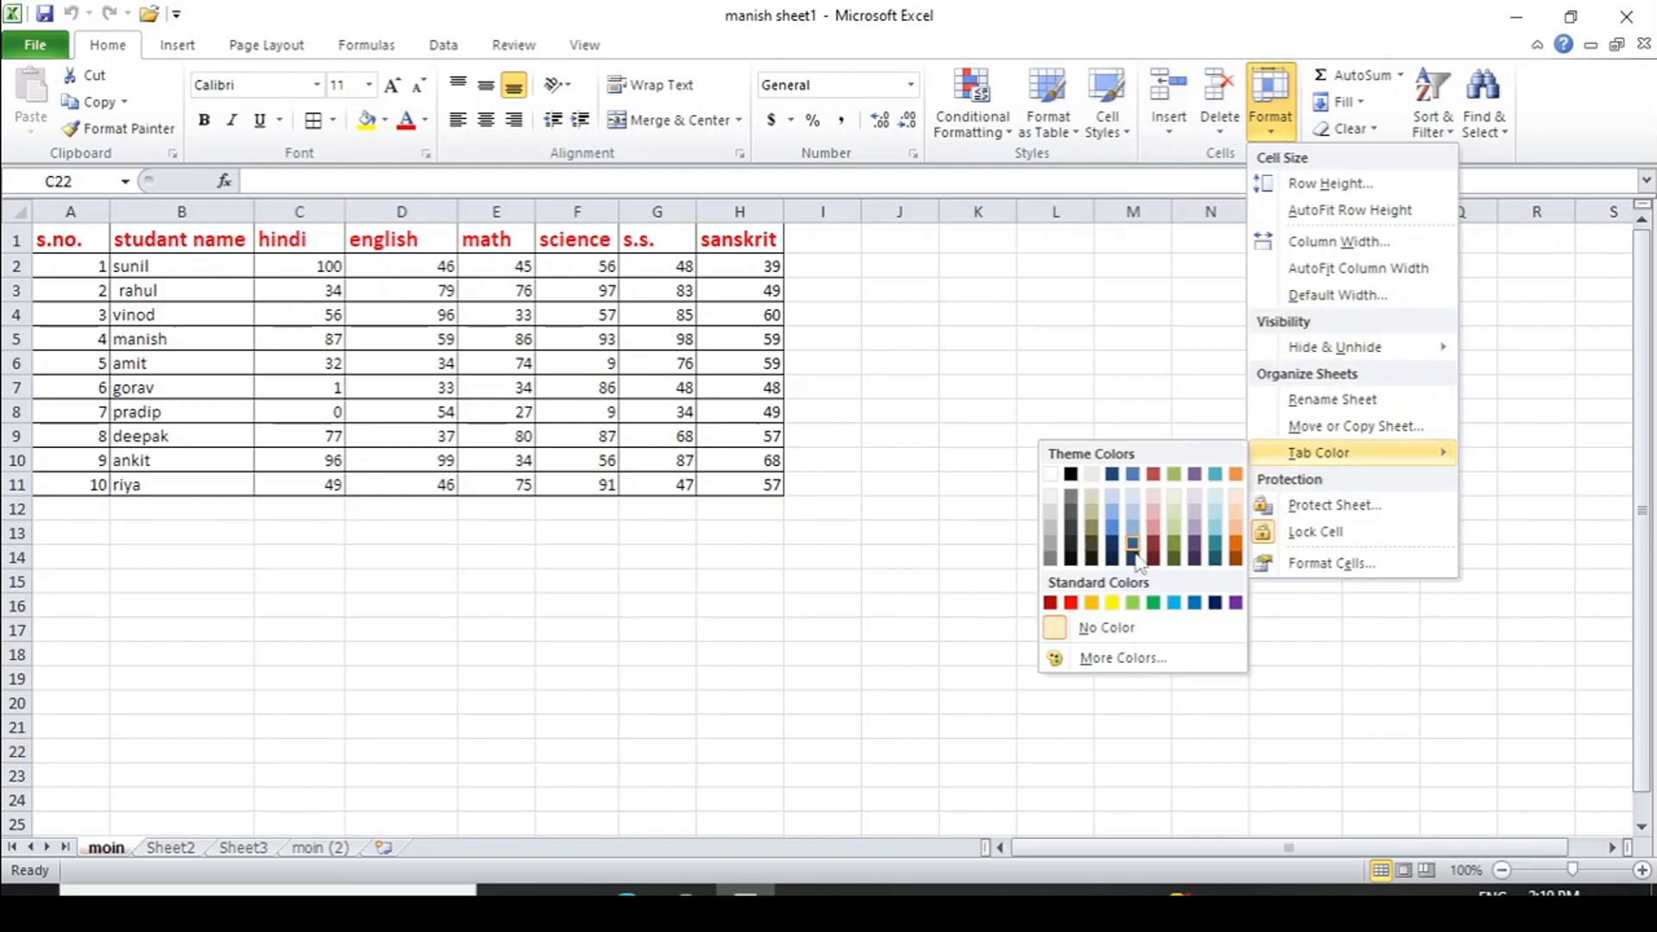
click(1070, 603)
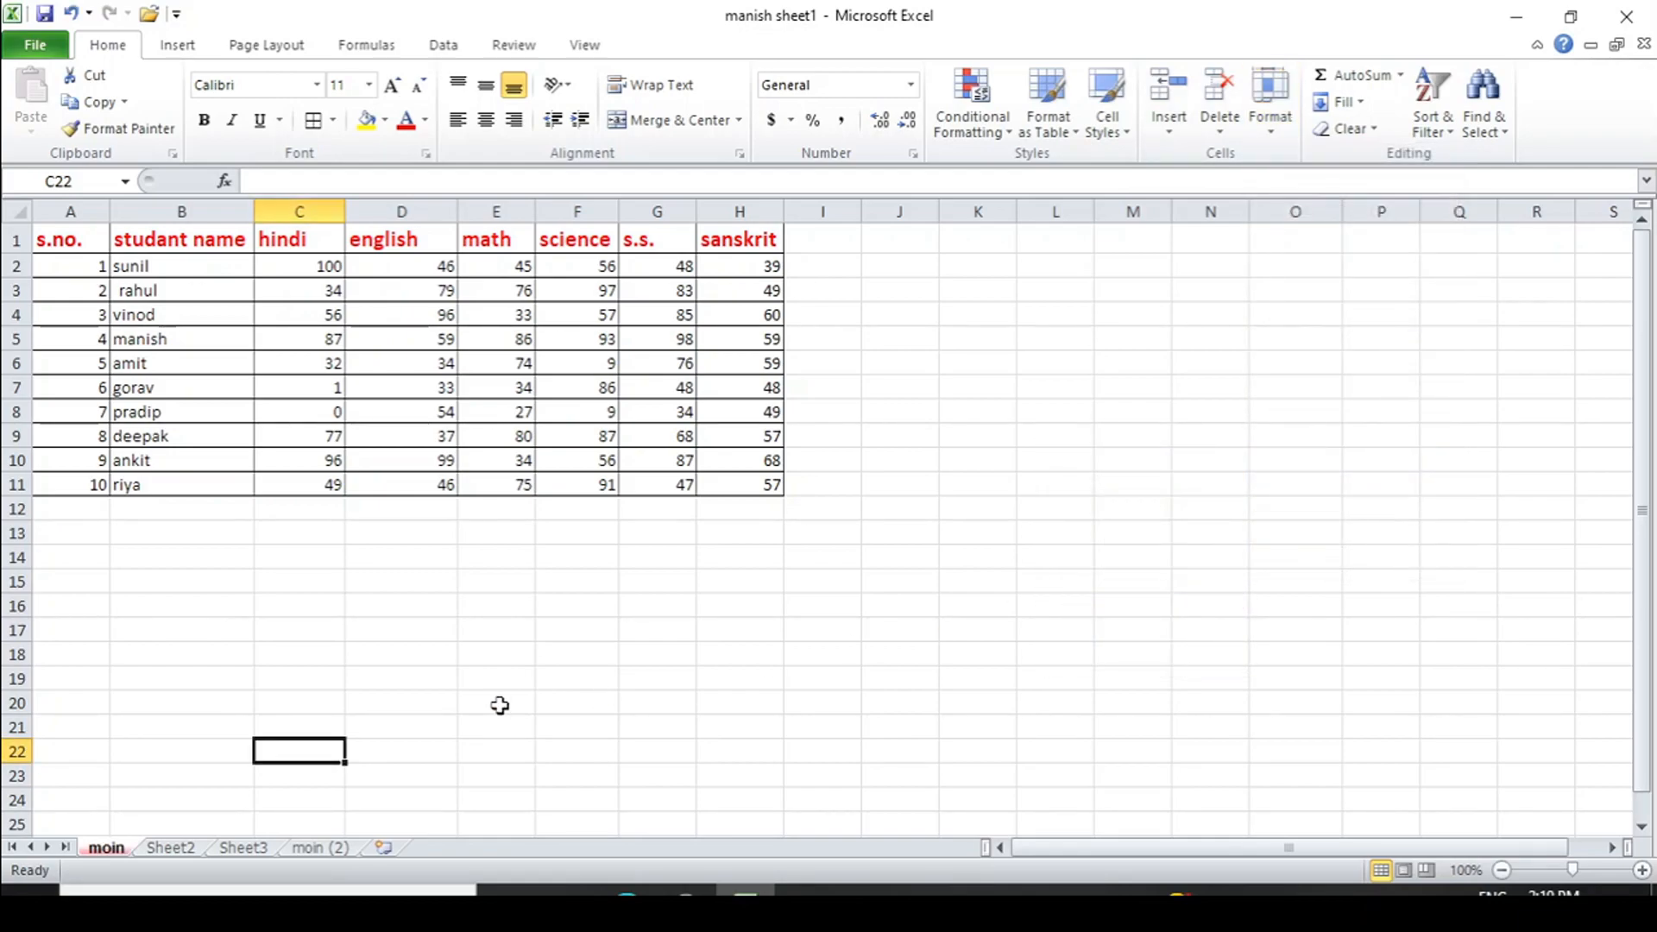
click(438, 722)
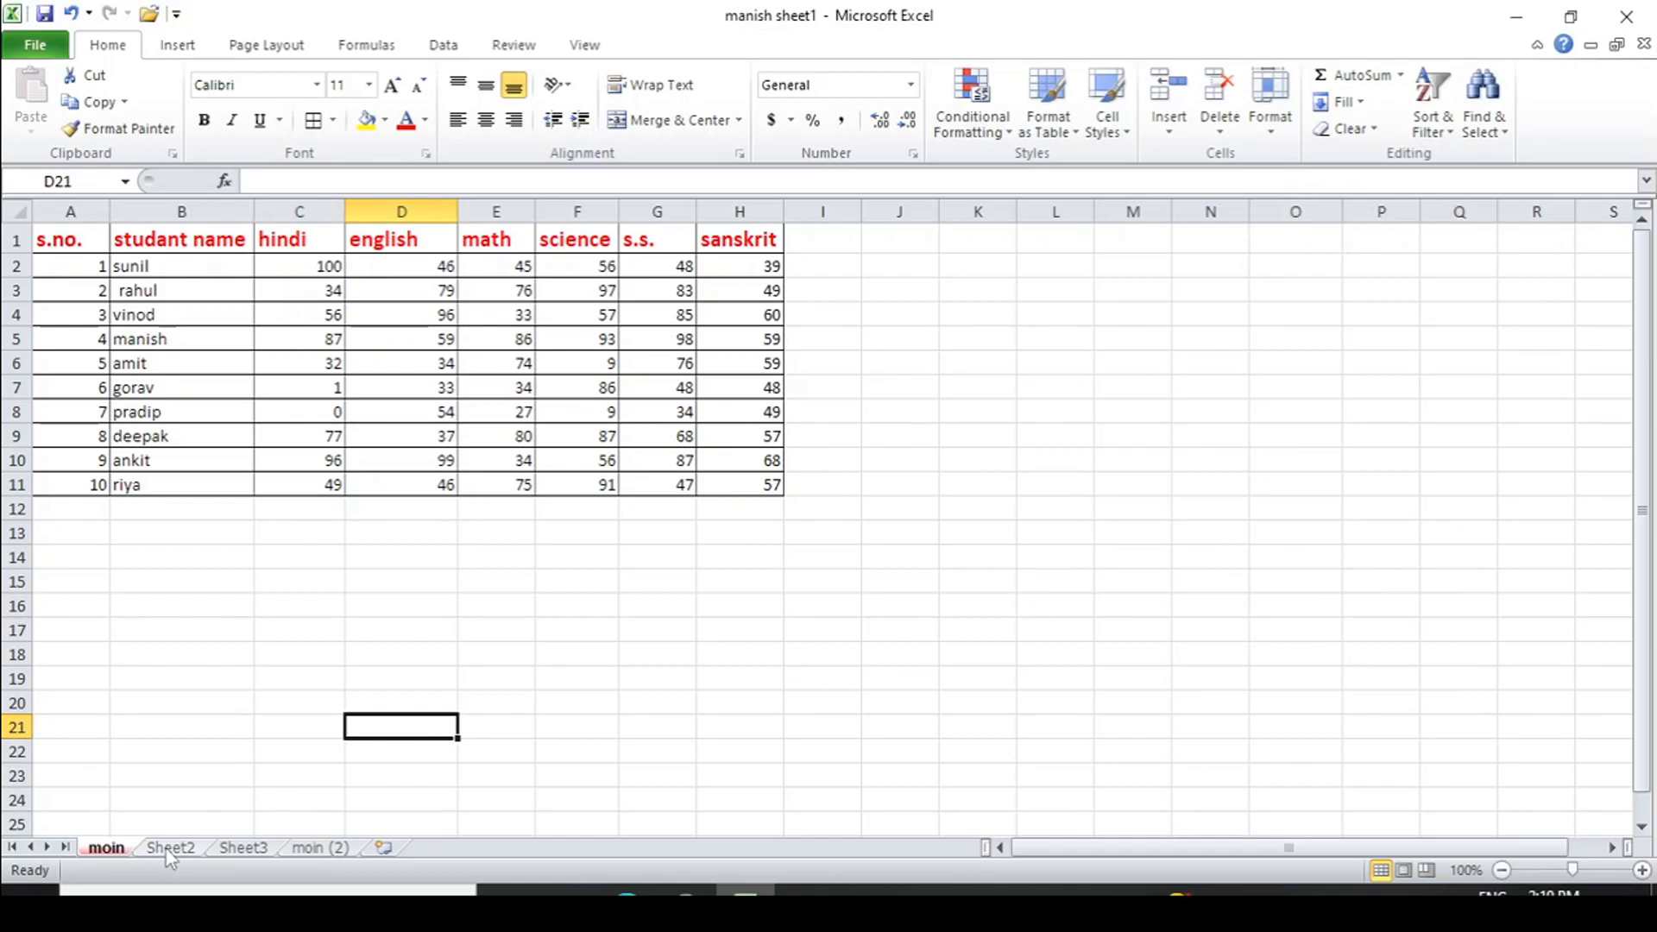
- Colour the Sheet2 tab green, then look over the coloured tabs from Sheet3 and moin
click(170, 848)
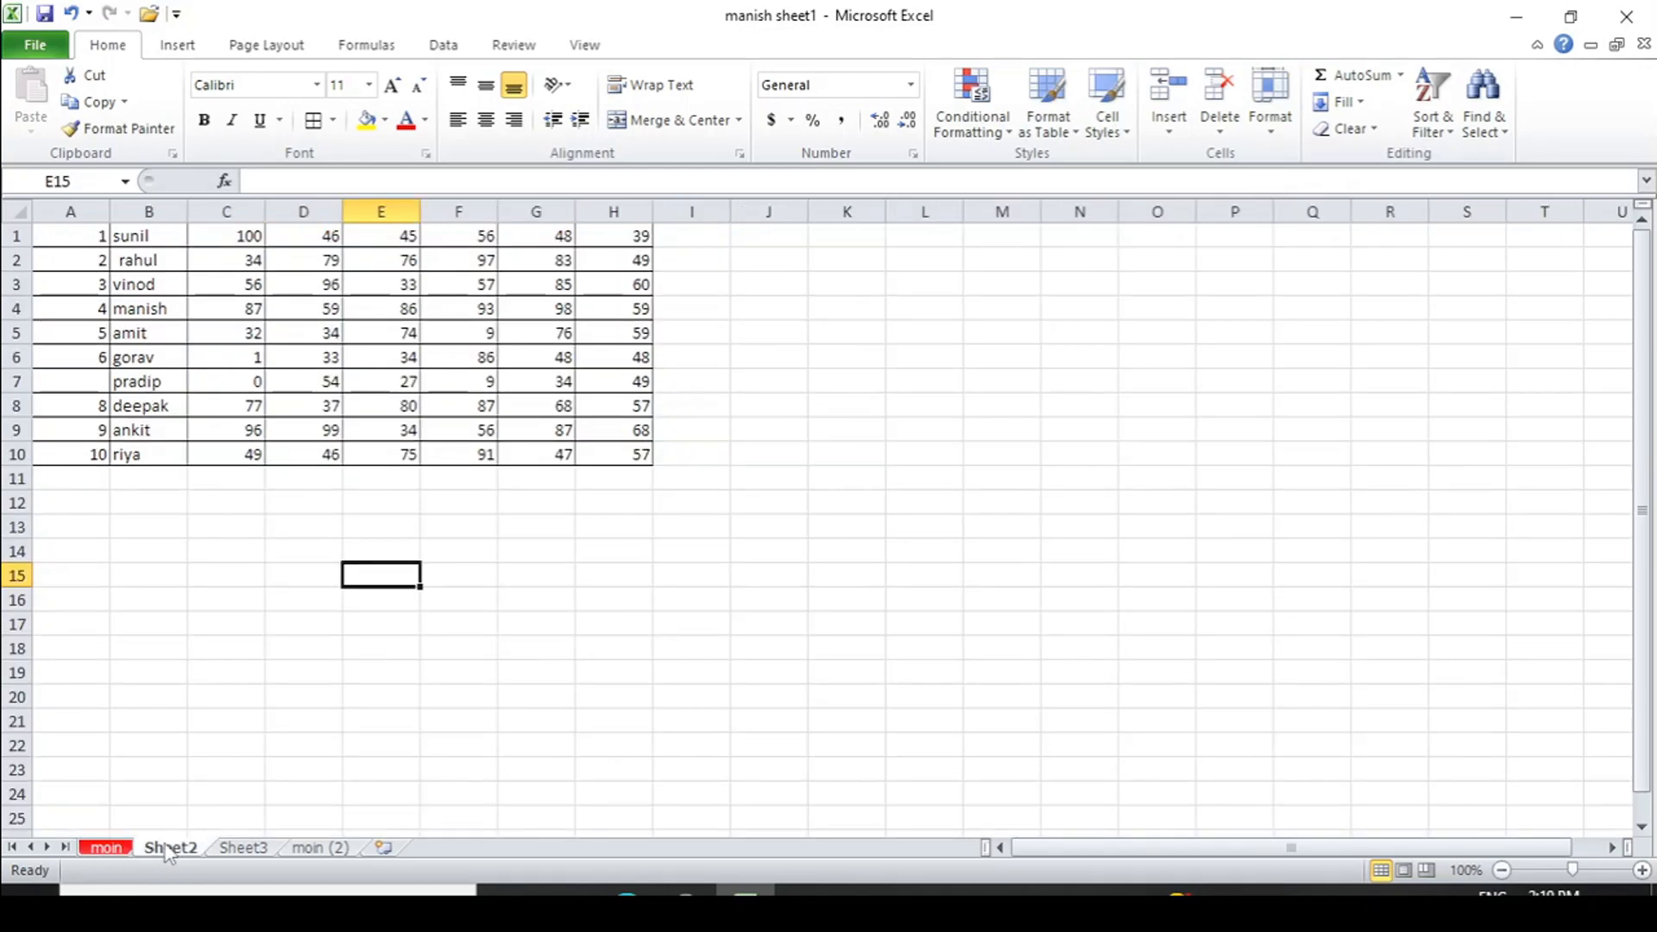
click(1271, 108)
mouse_move(1327, 453)
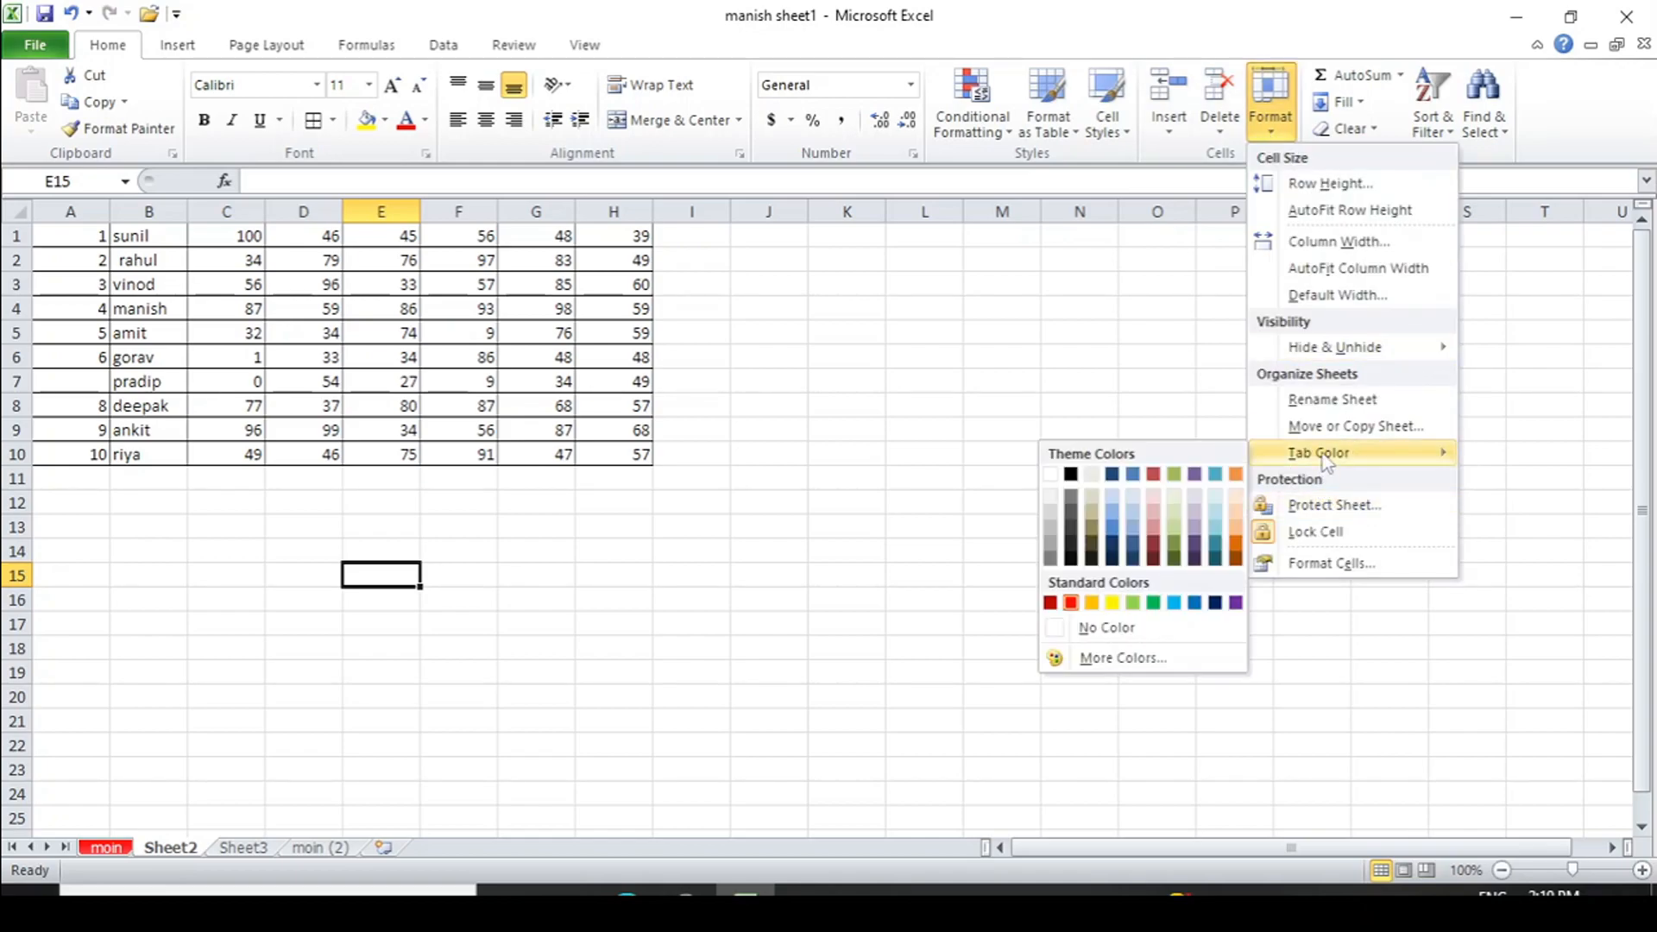
click(1154, 604)
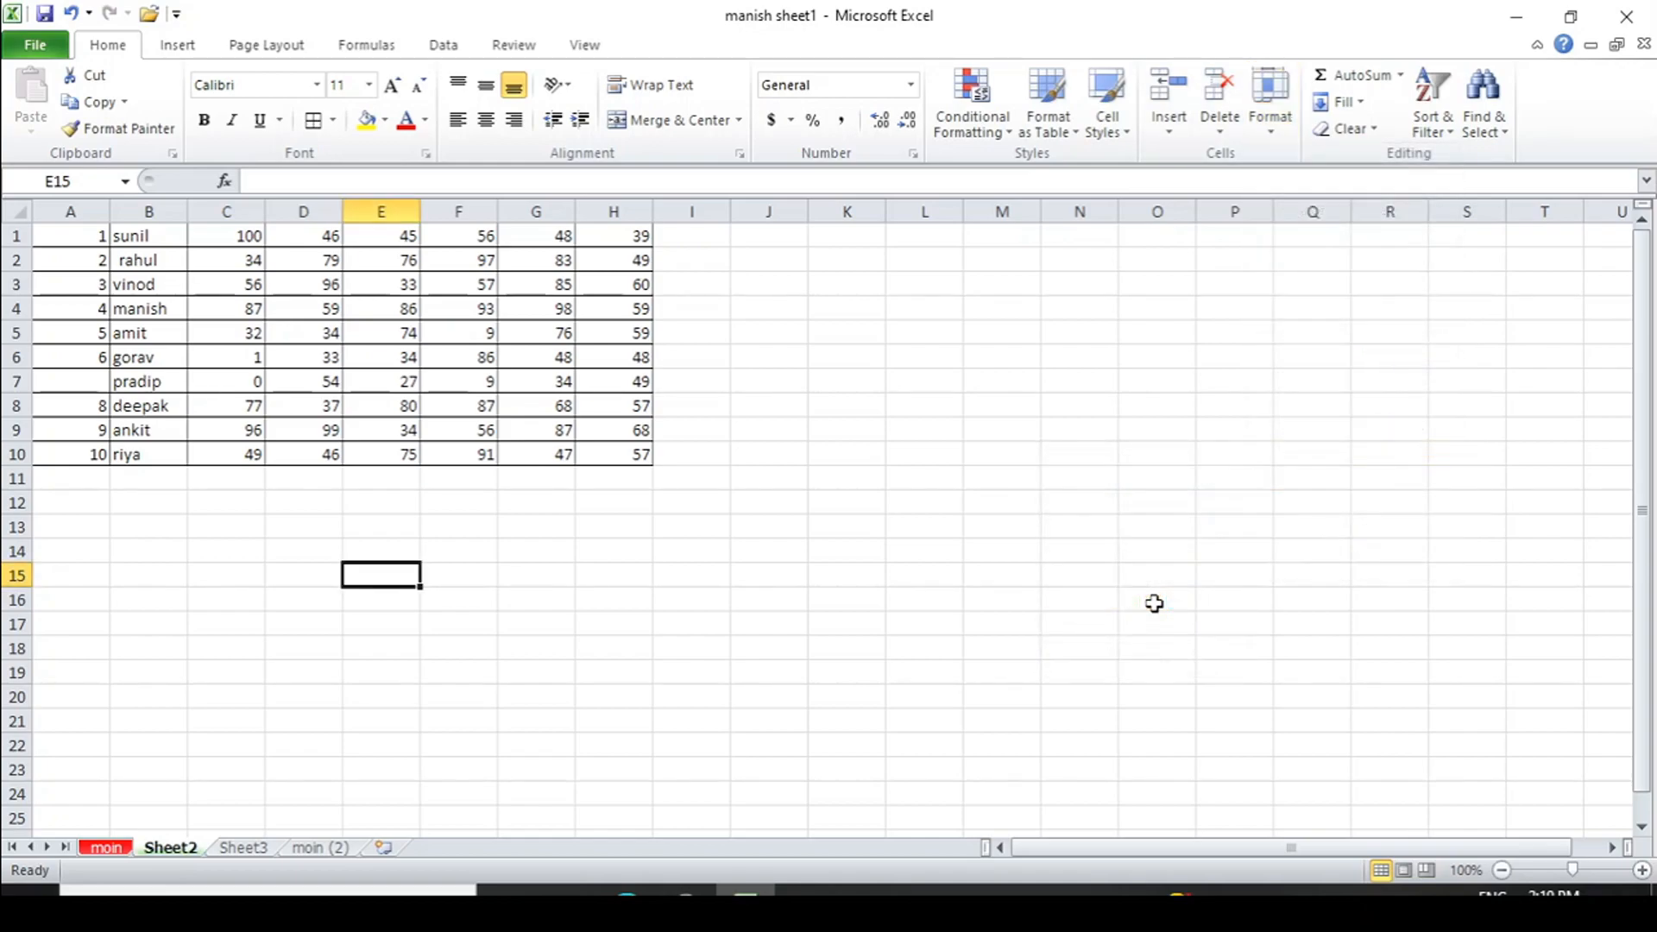
click(348, 770)
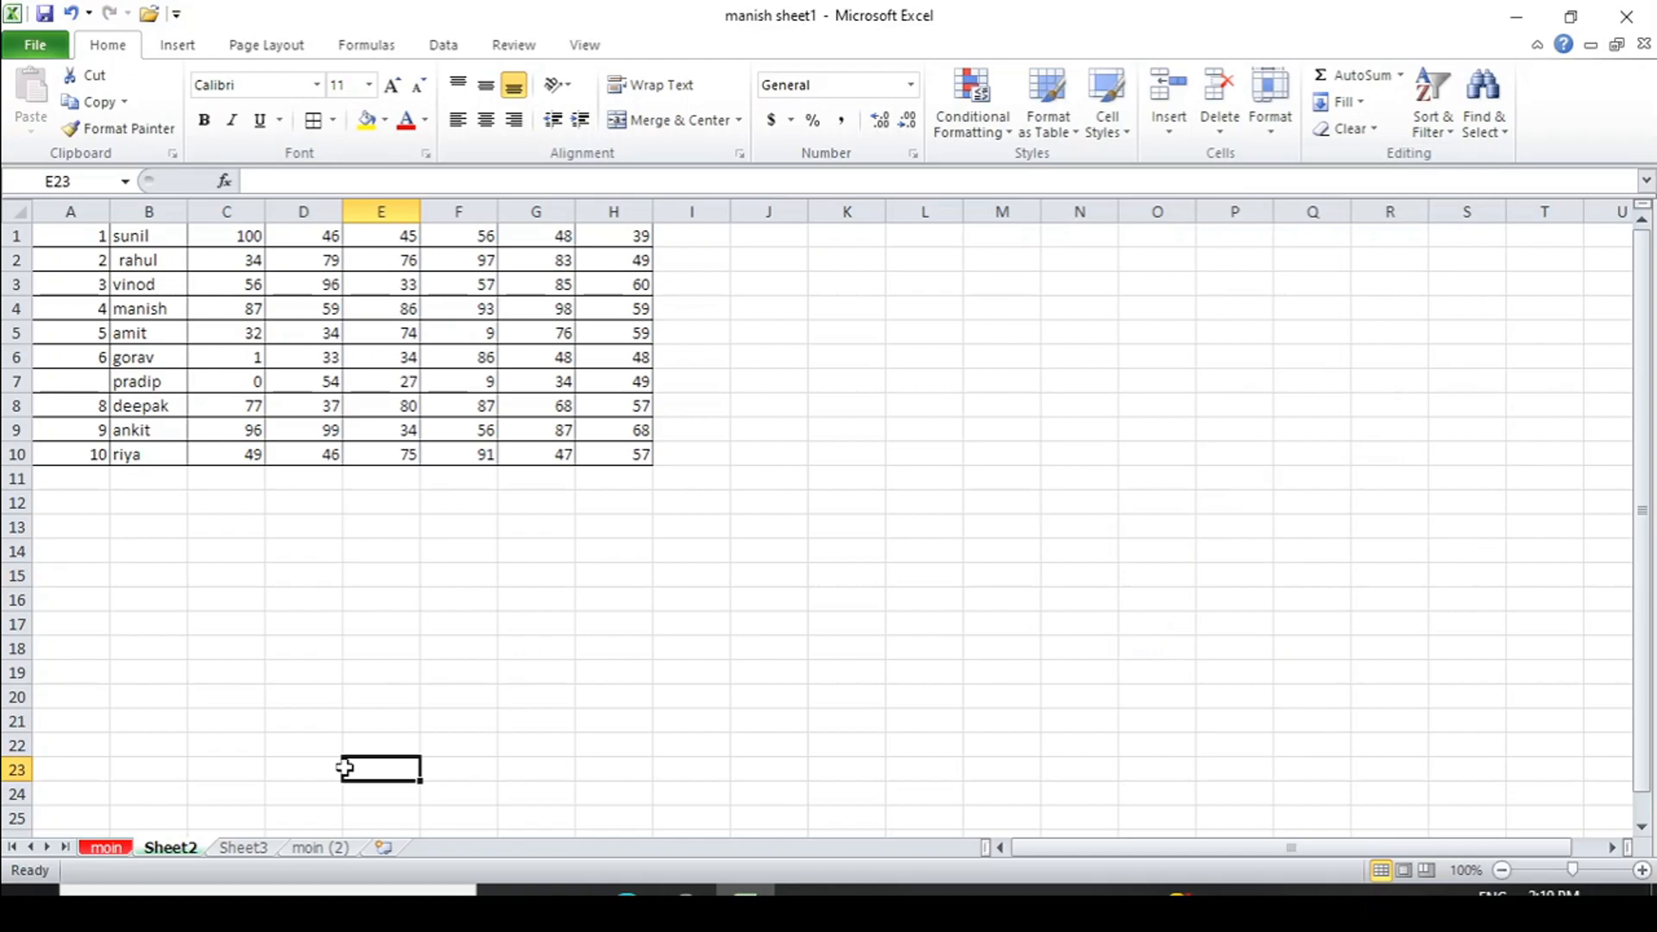
click(244, 849)
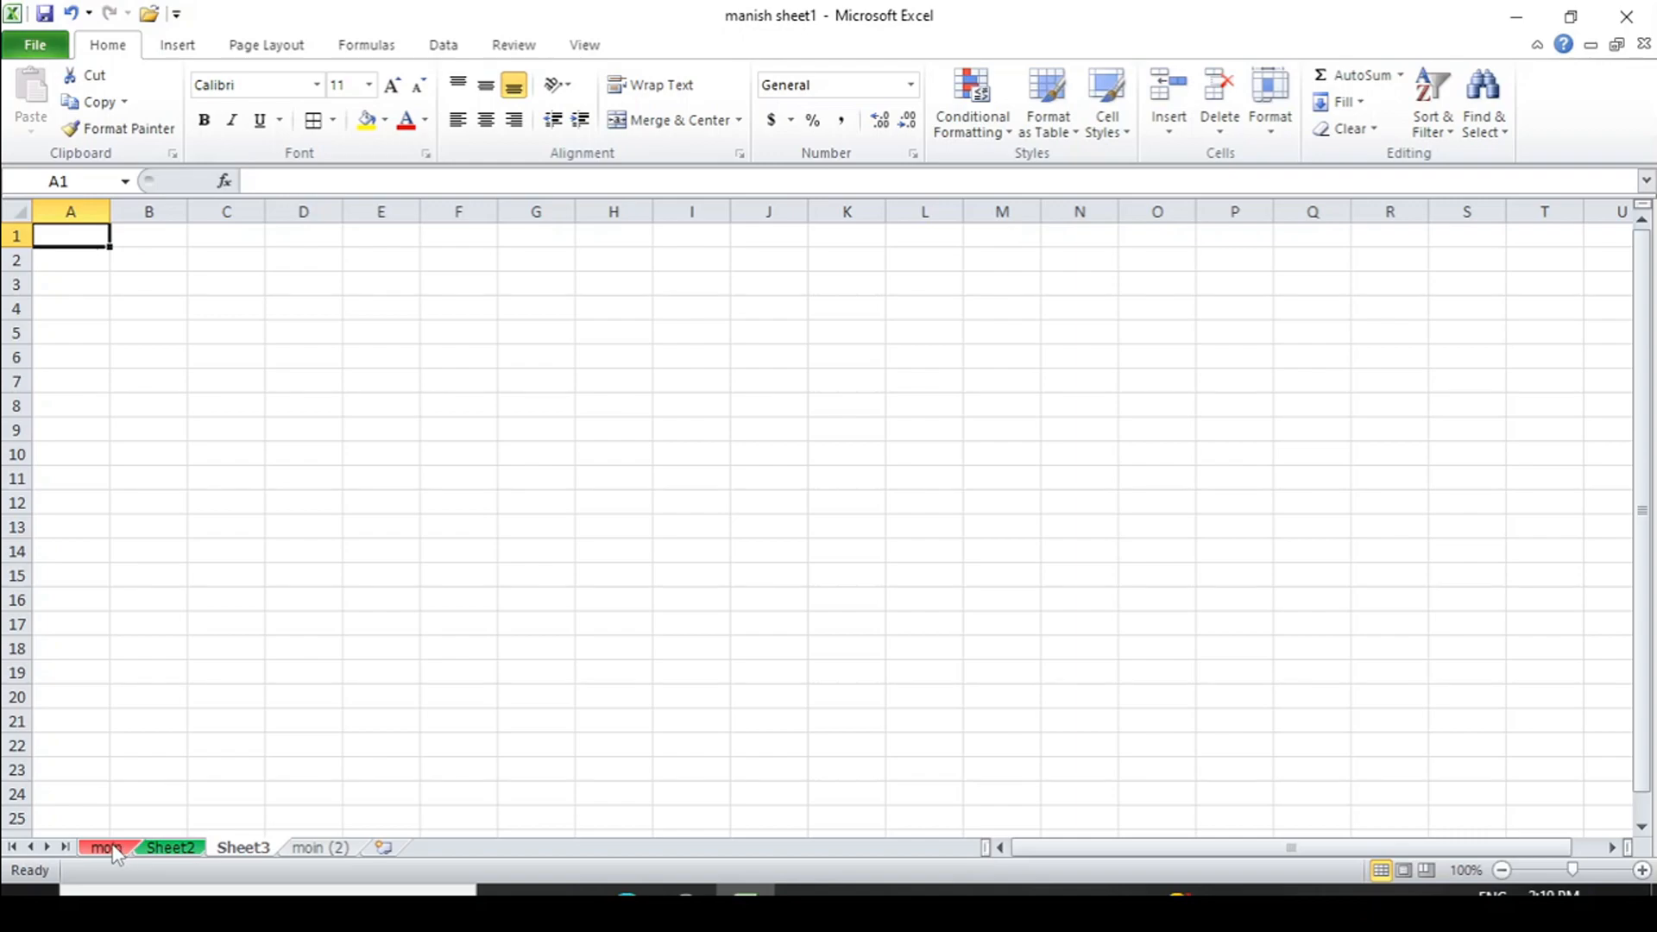
click(110, 850)
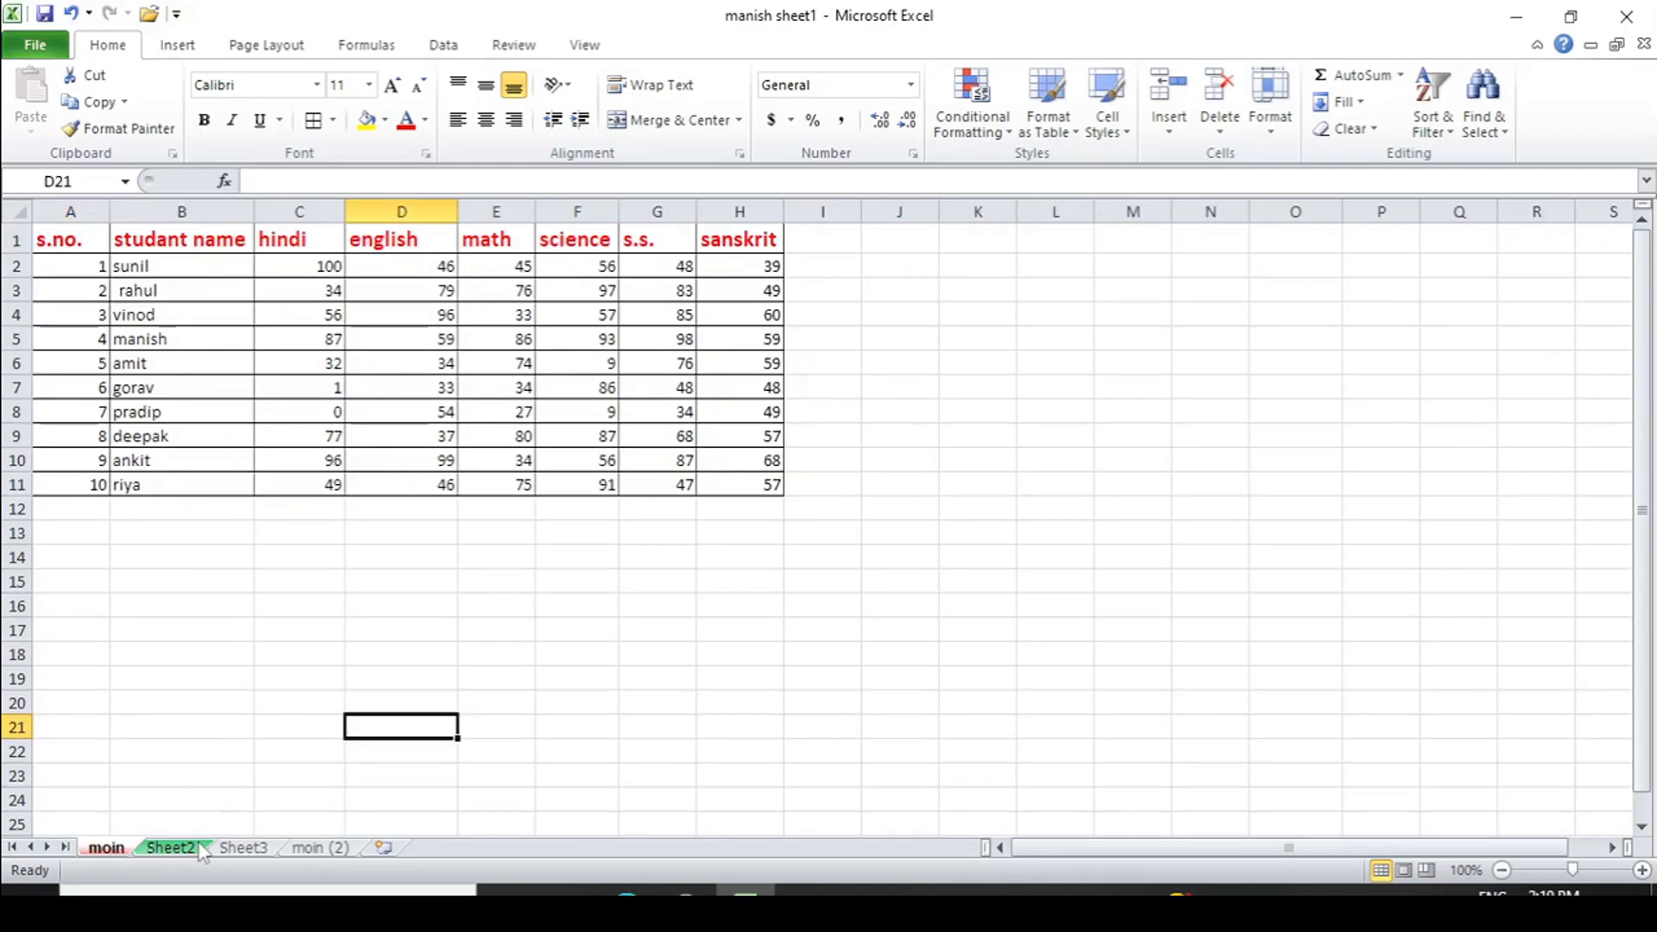
click(1274, 134)
mouse_move(1310, 454)
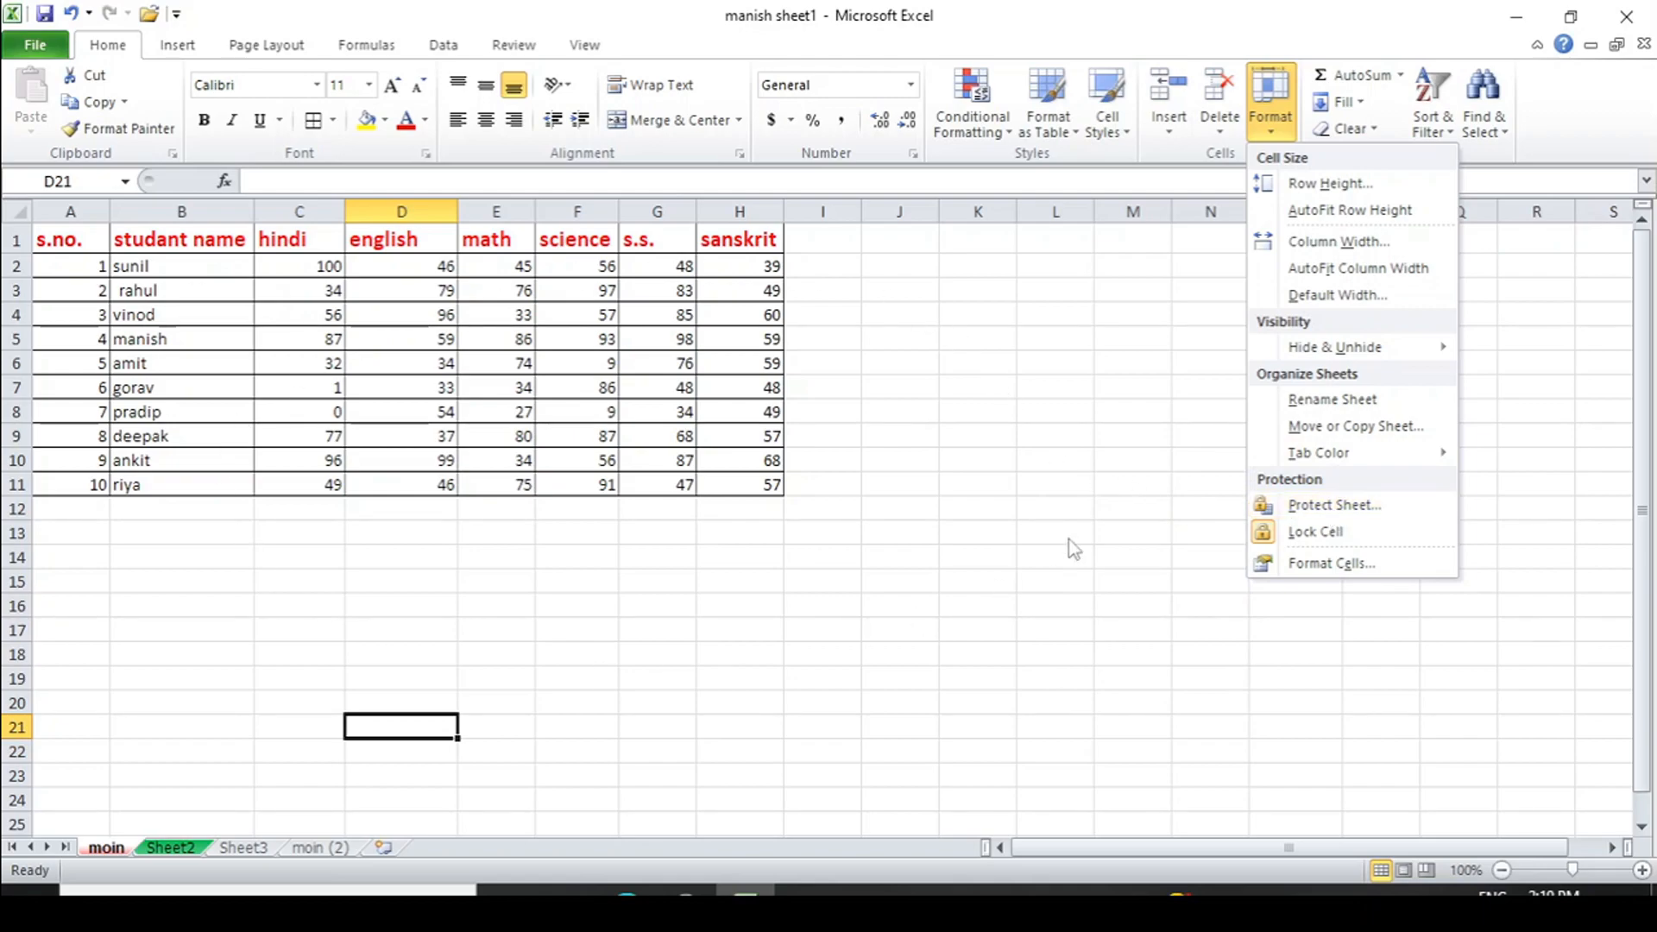
- Protect the moin sheet via Format > Protect Sheet with a confirmed password
click(115, 844)
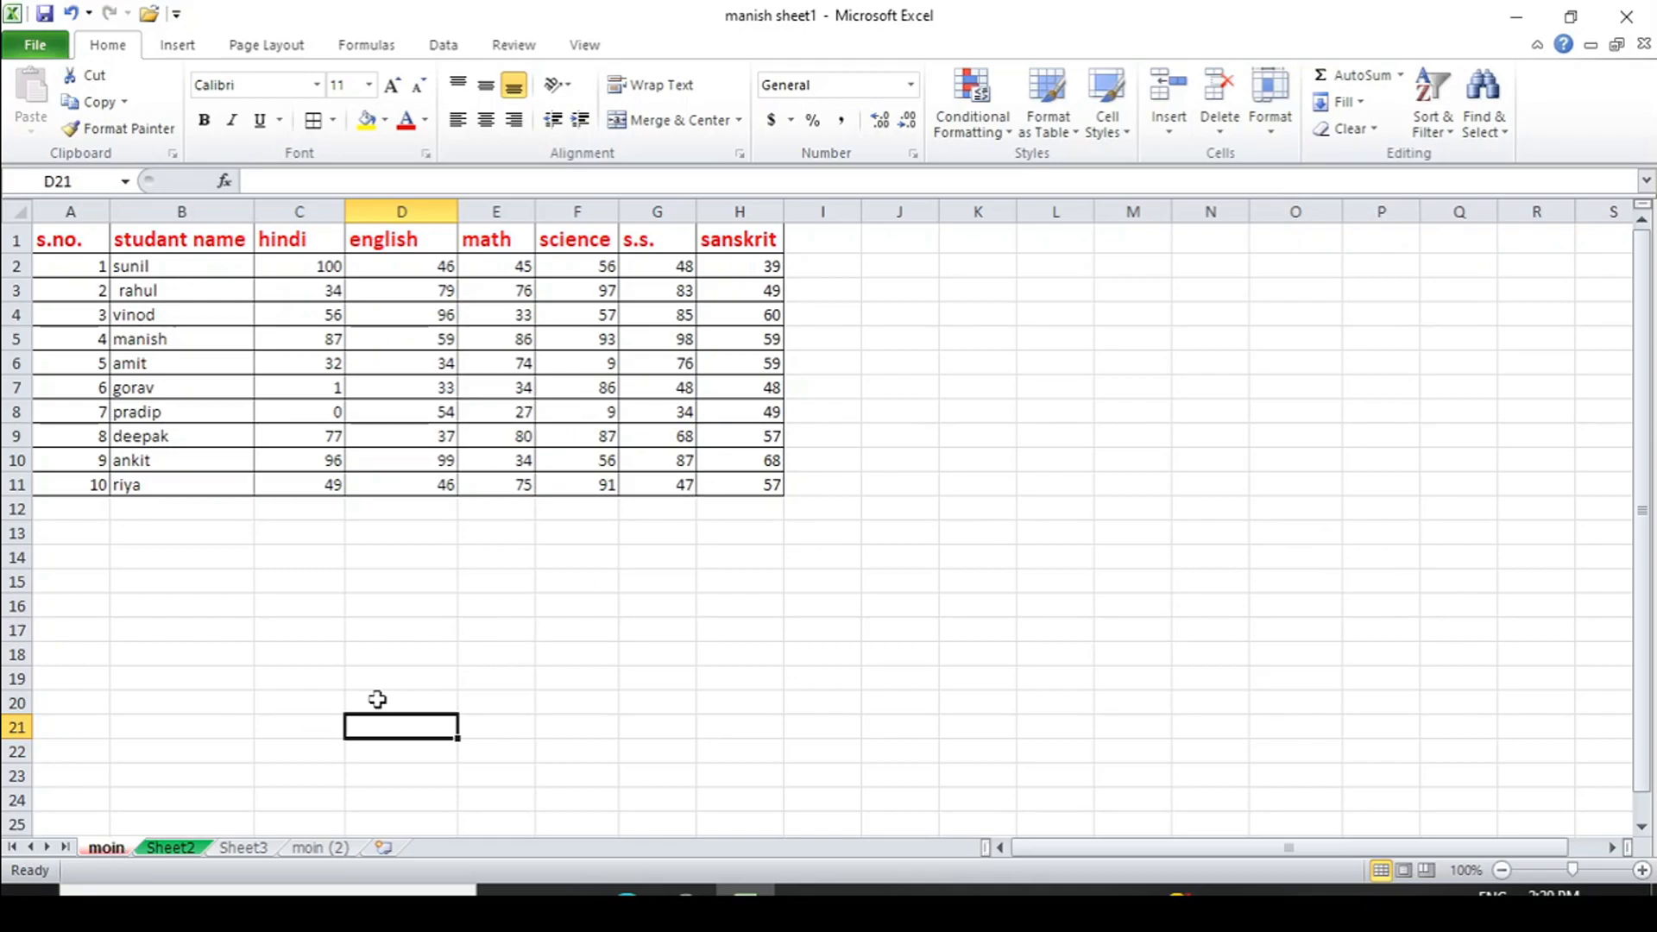
click(1272, 130)
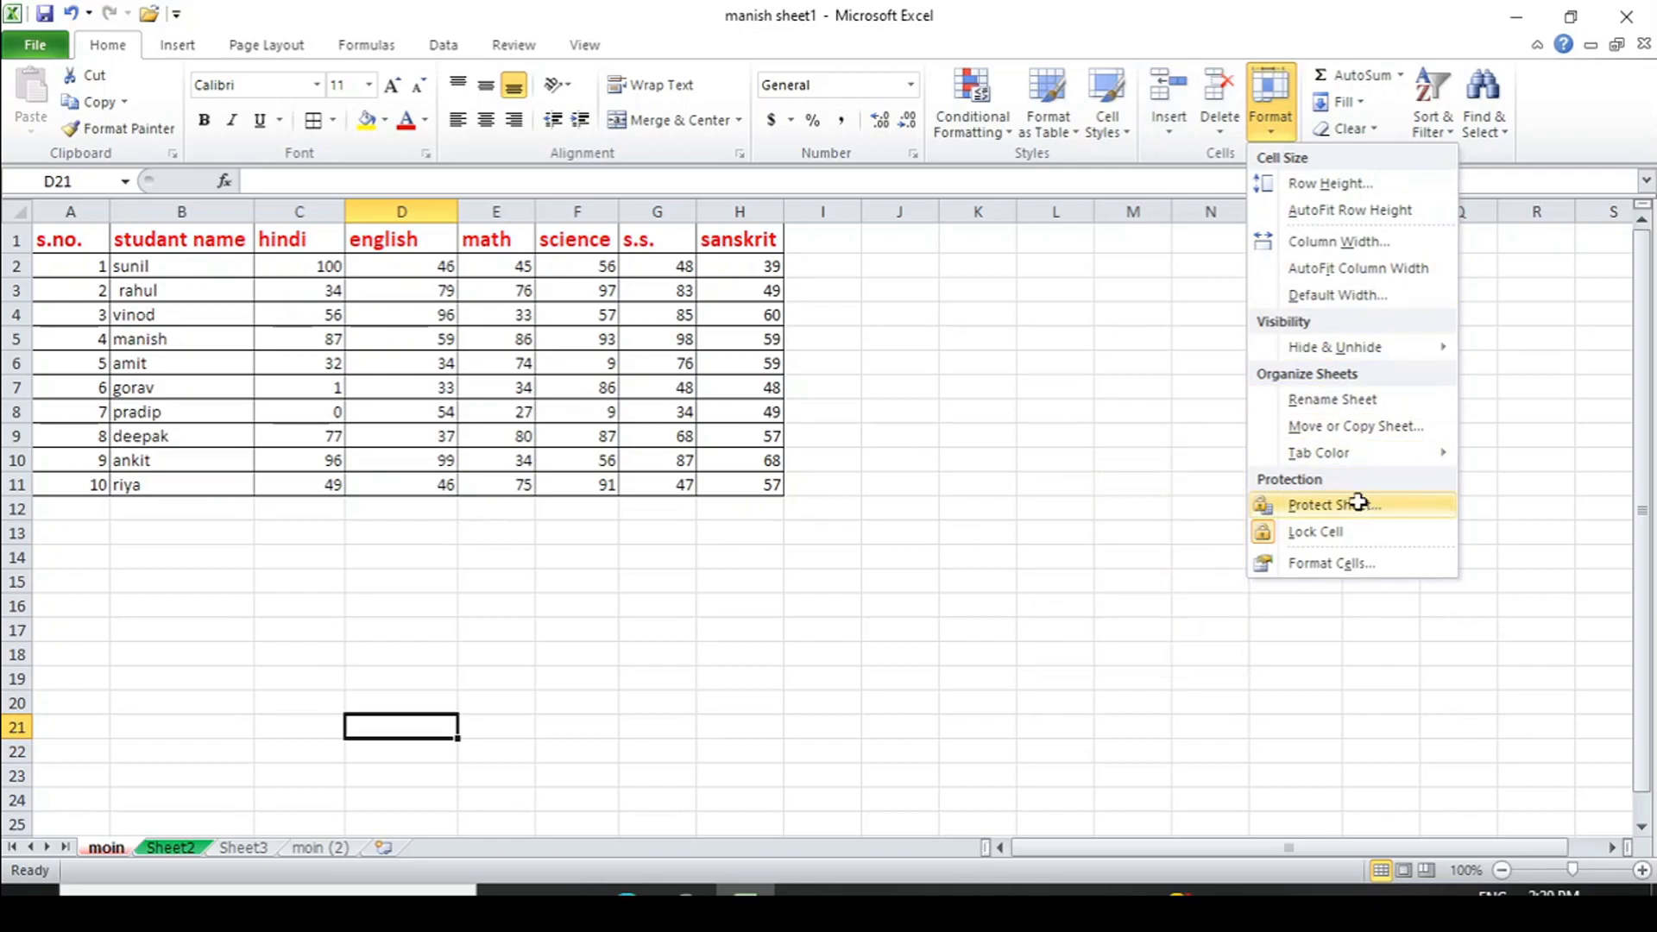
click(1355, 506)
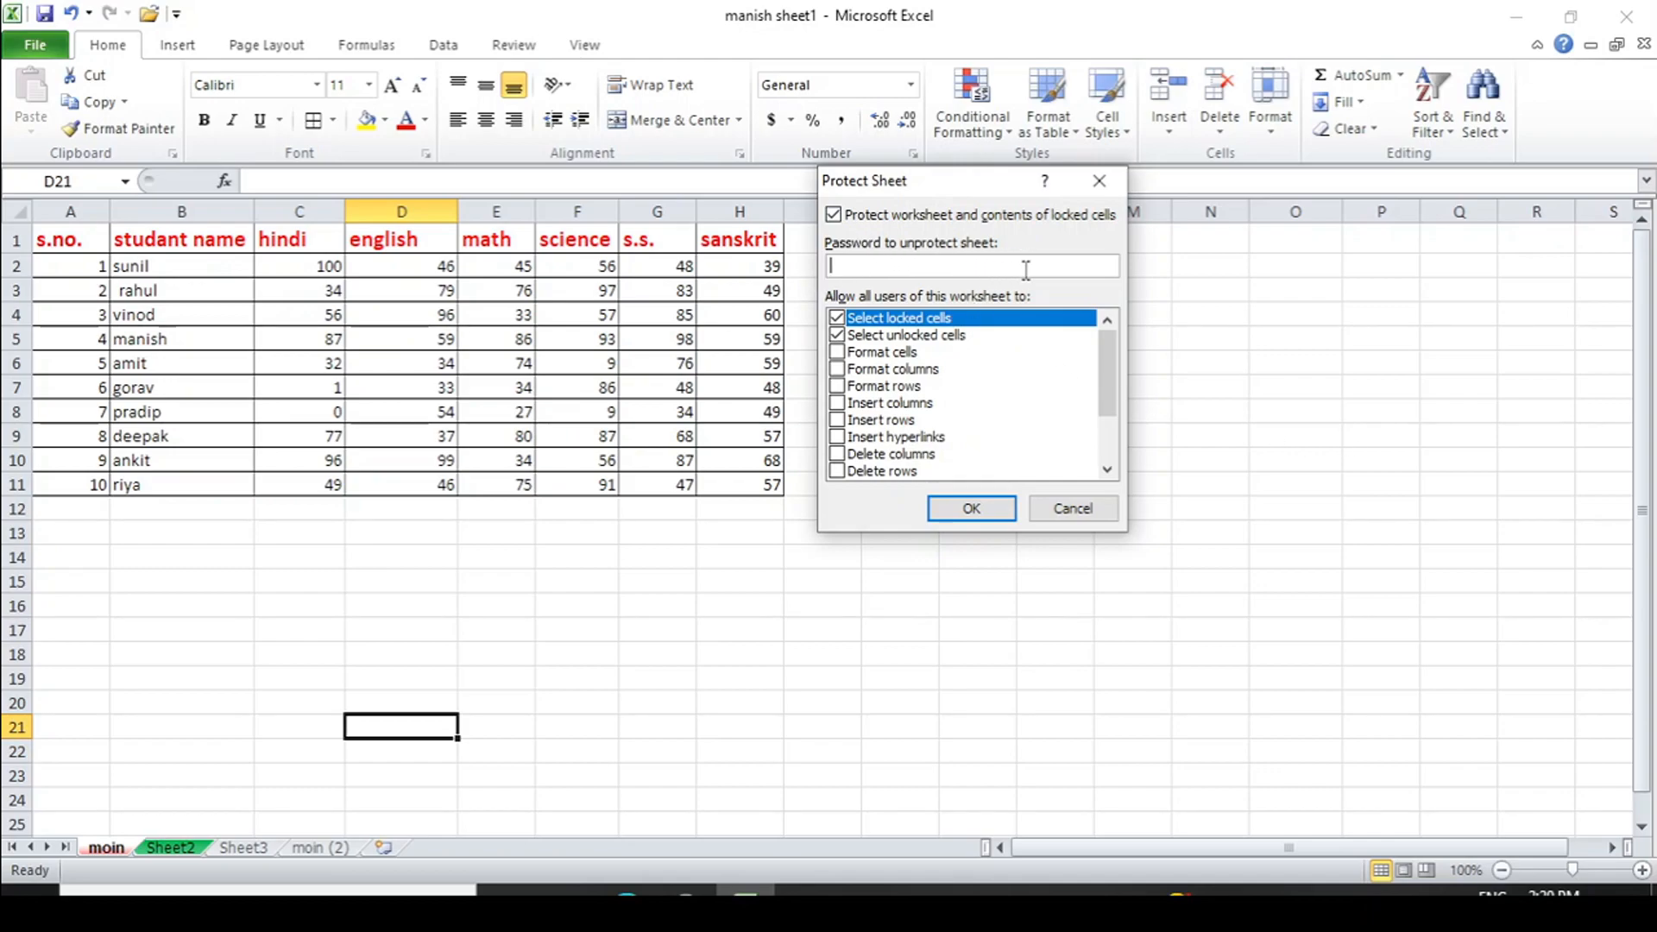
text(123)
click(972, 509)
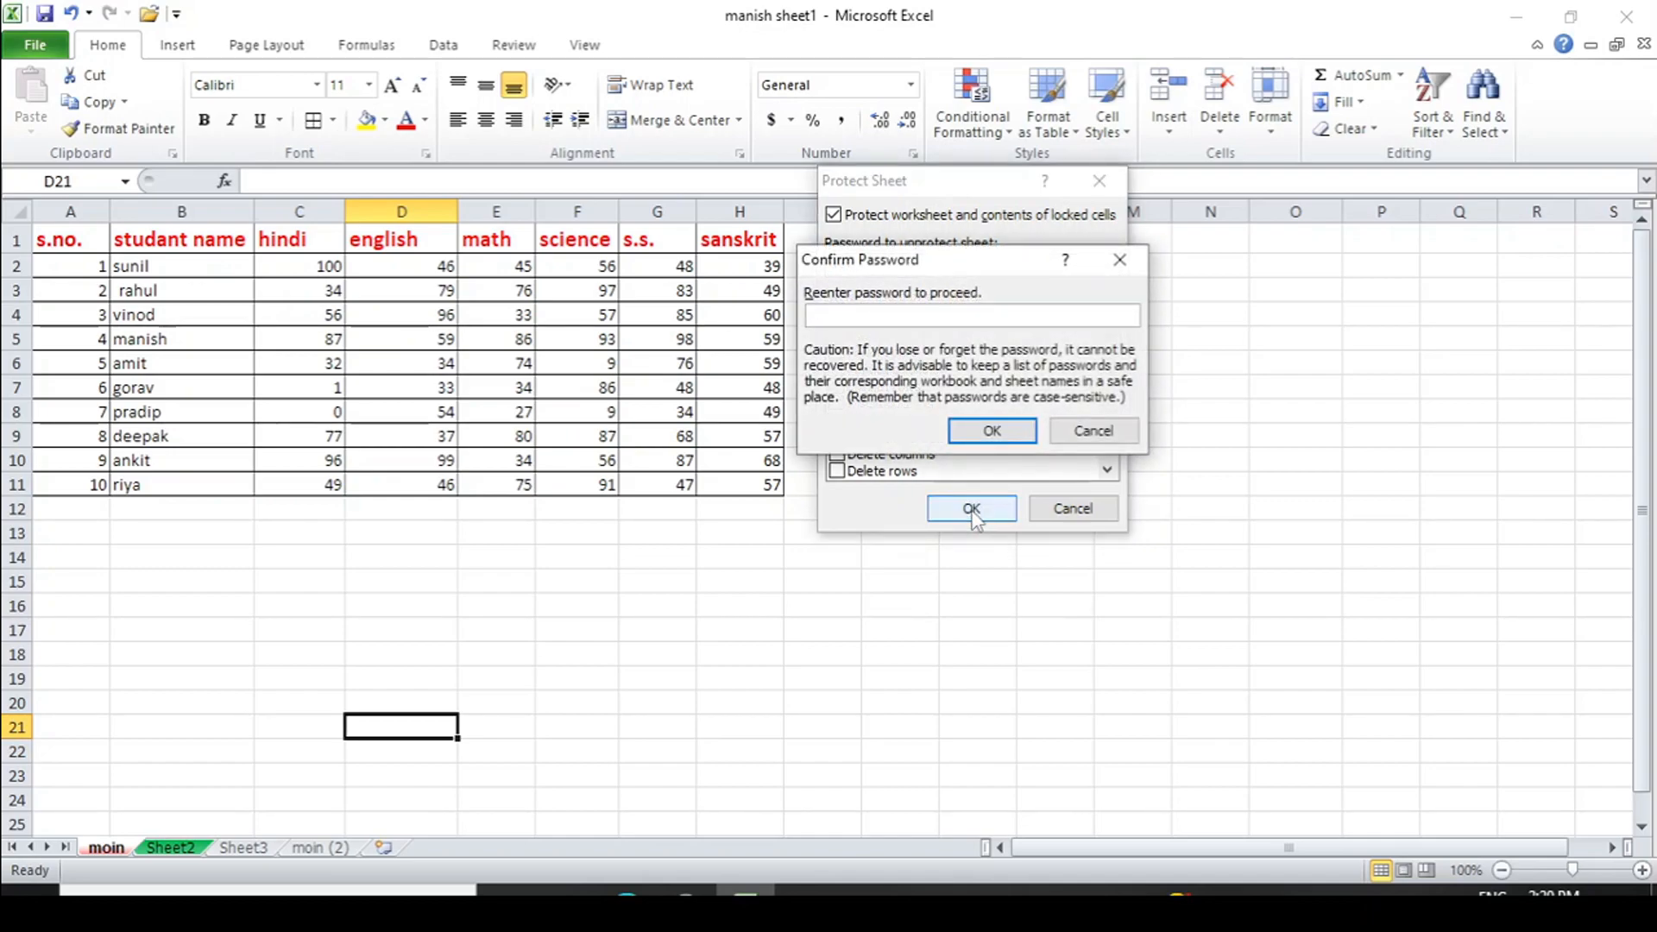
click(982, 432)
- Test the protection: editing a cell and deleting sanskrit marks H1:H11 both raise read-only warnings
double_click(522, 530)
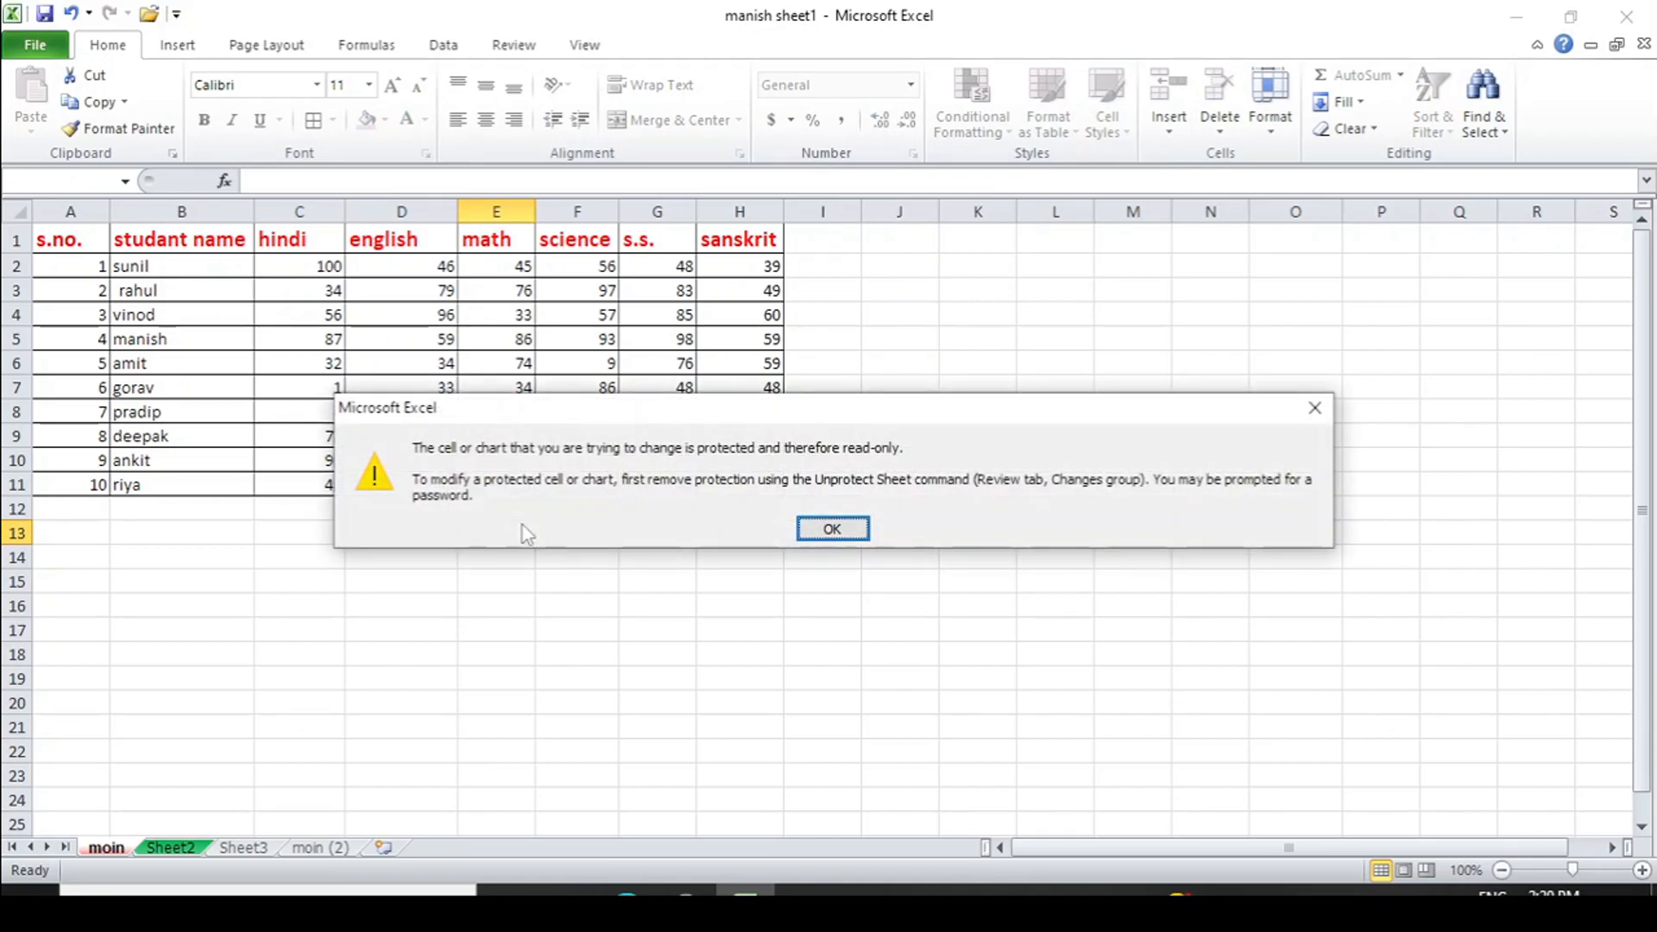
click(820, 535)
drag(725, 242, 758, 486)
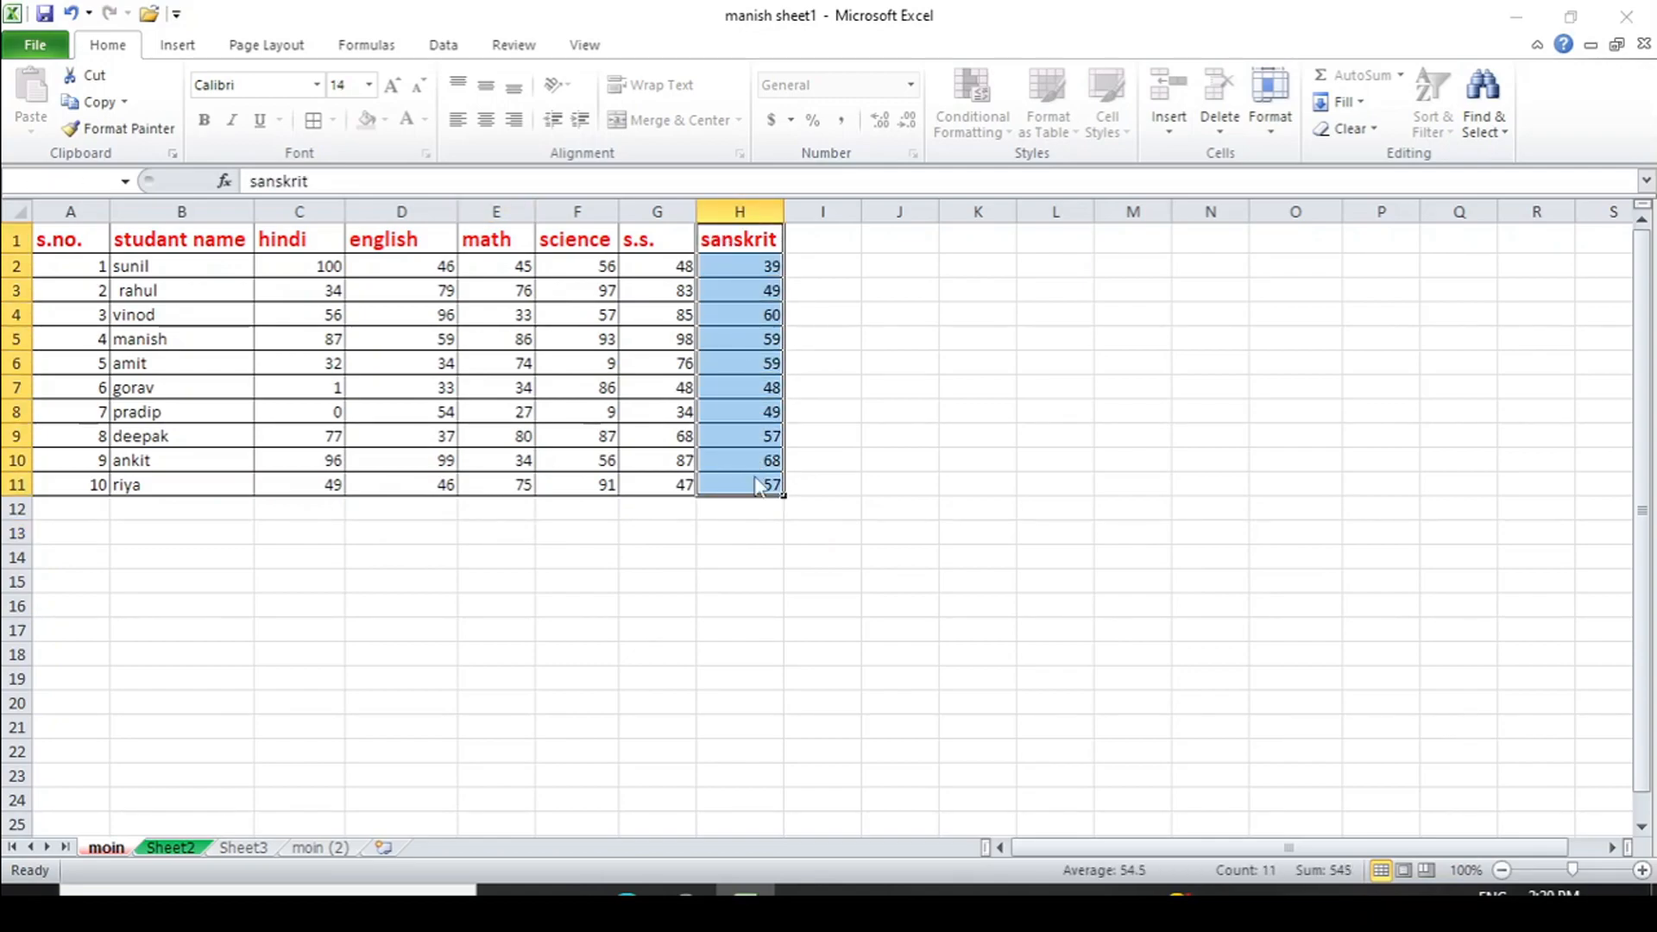
key(Delete)
click(832, 528)
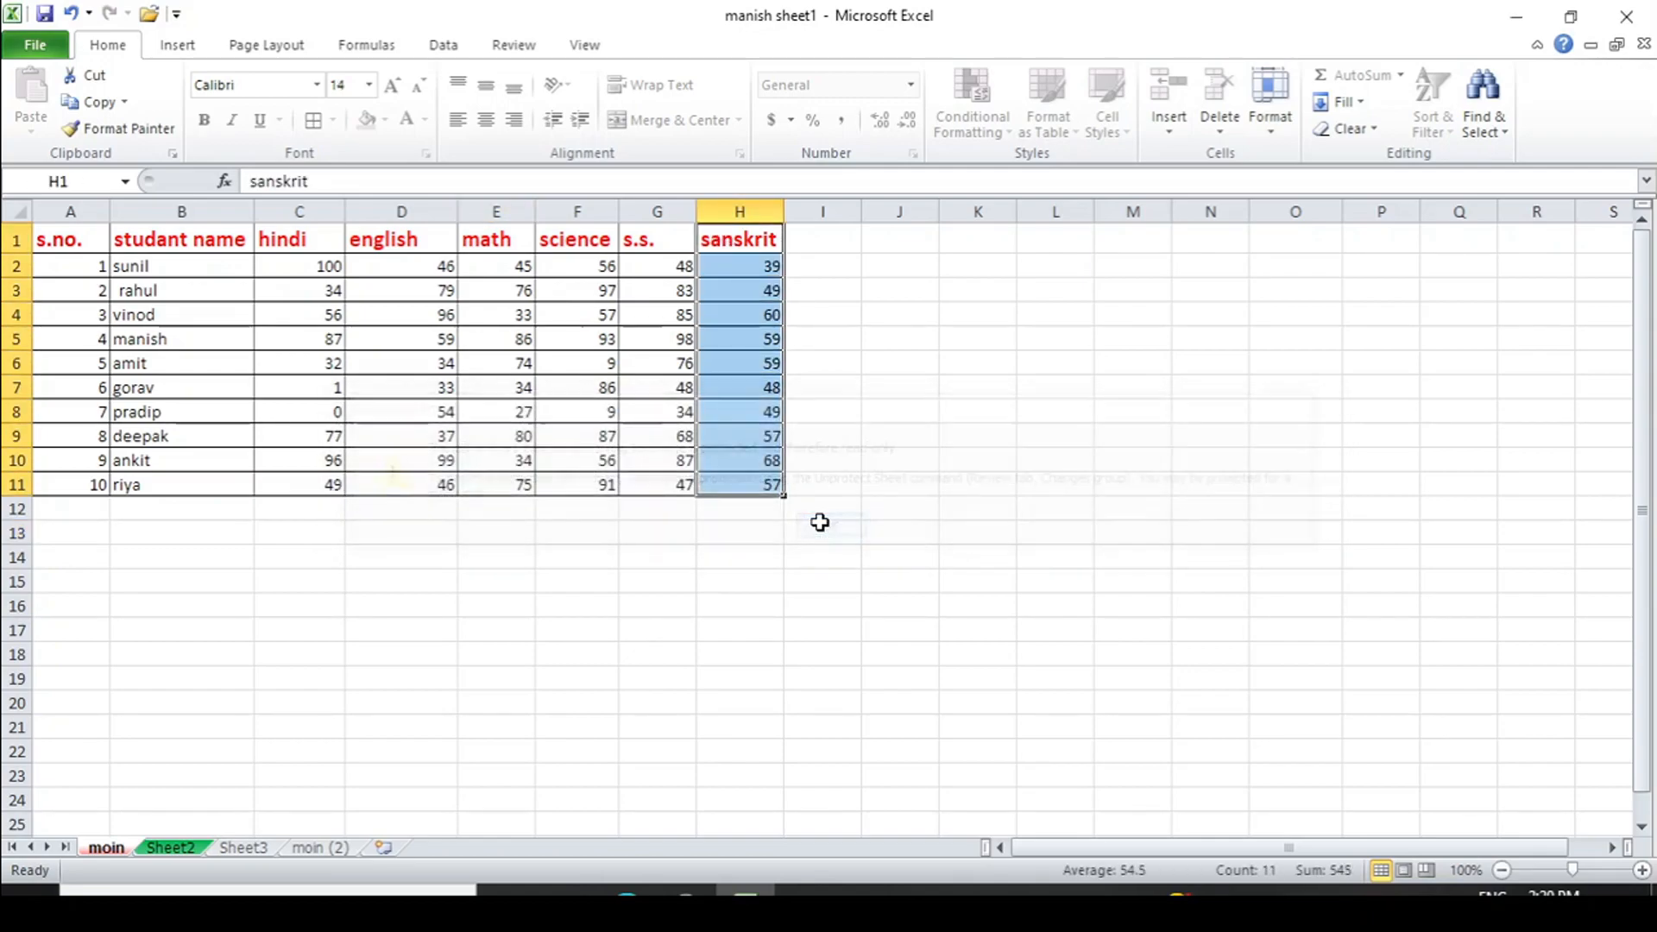
click(185, 264)
drag(186, 264, 166, 515)
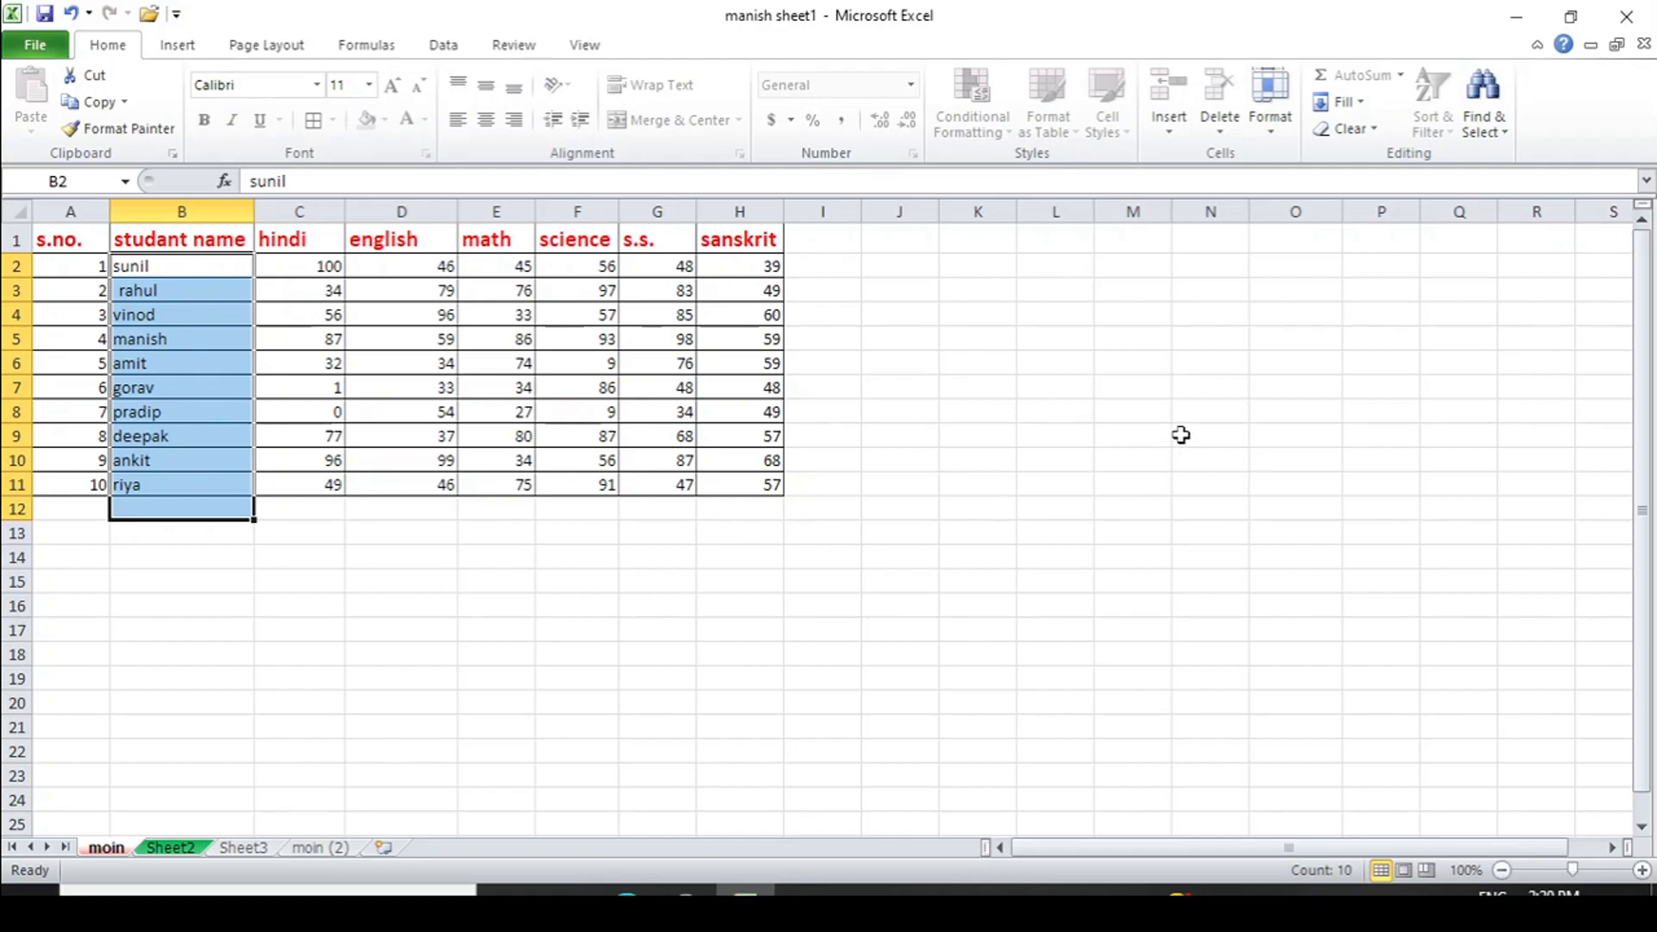
click(892, 409)
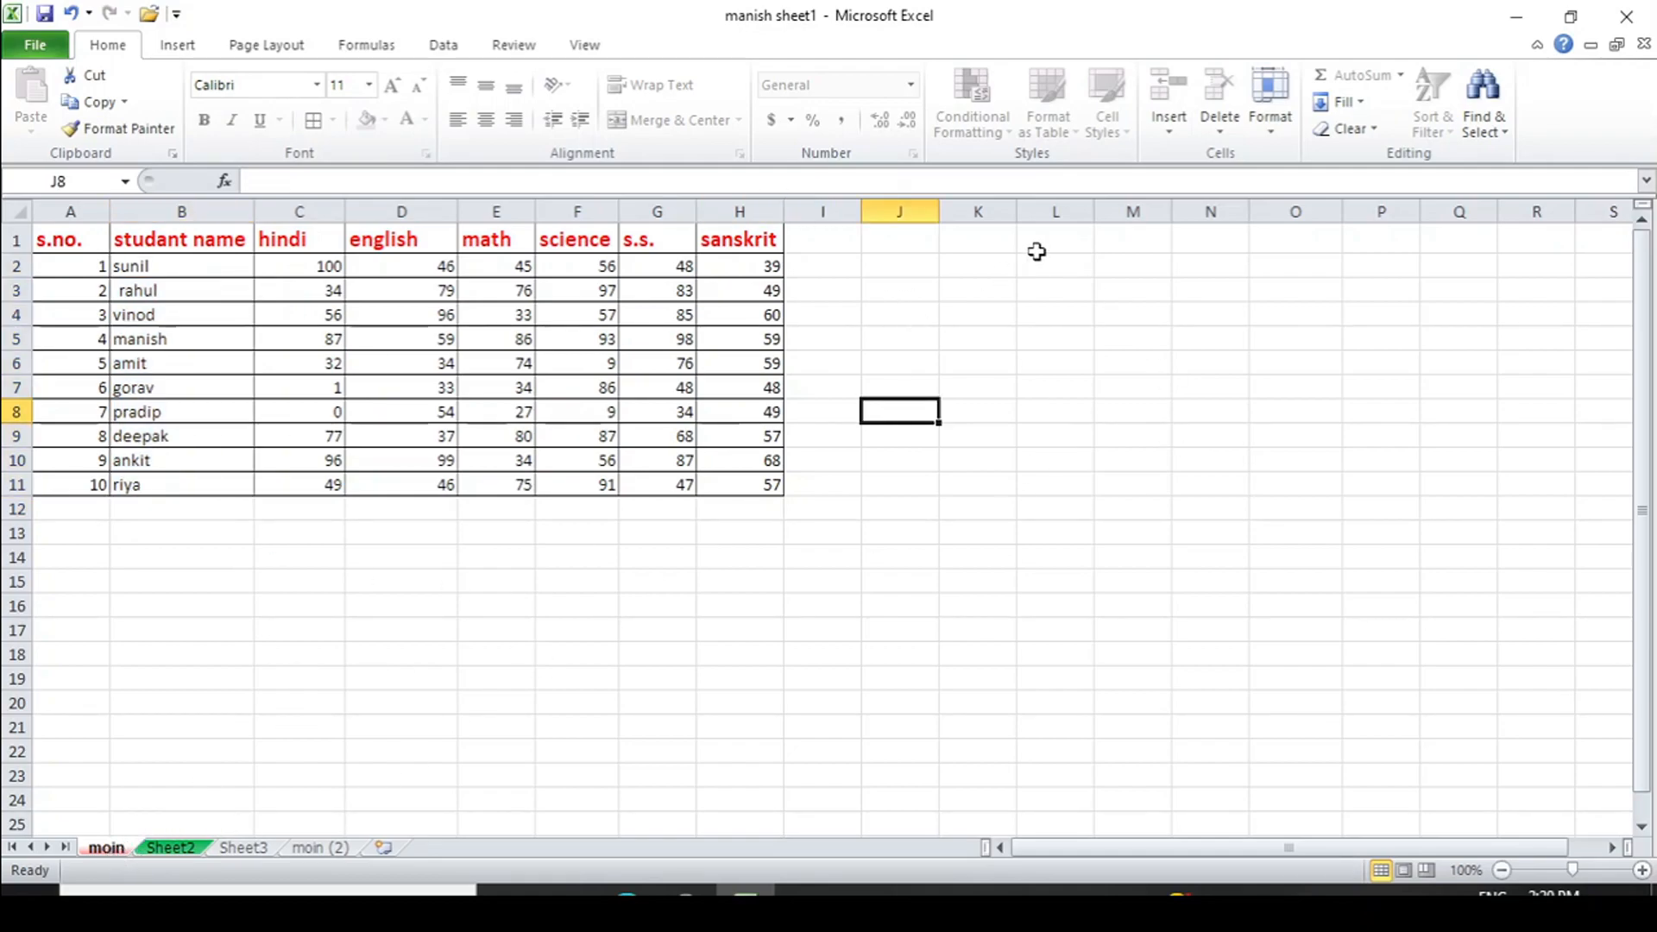
- Unprotect the moin sheet by entering its password in Format > Unprotect Sheet
click(1271, 103)
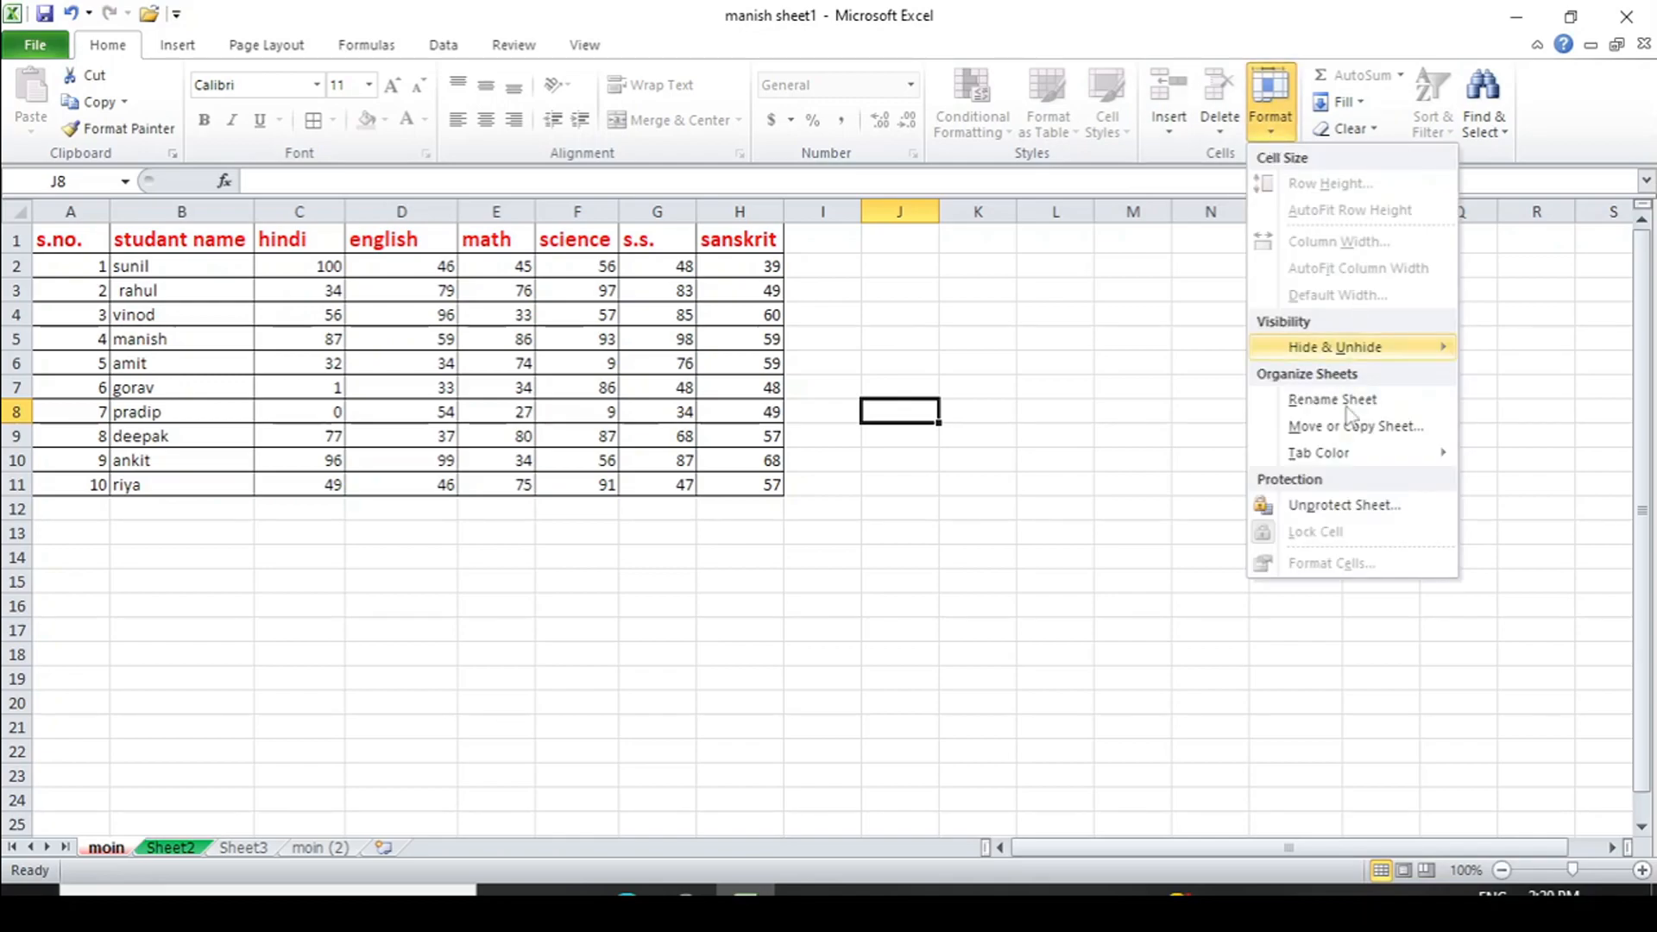
click(1341, 505)
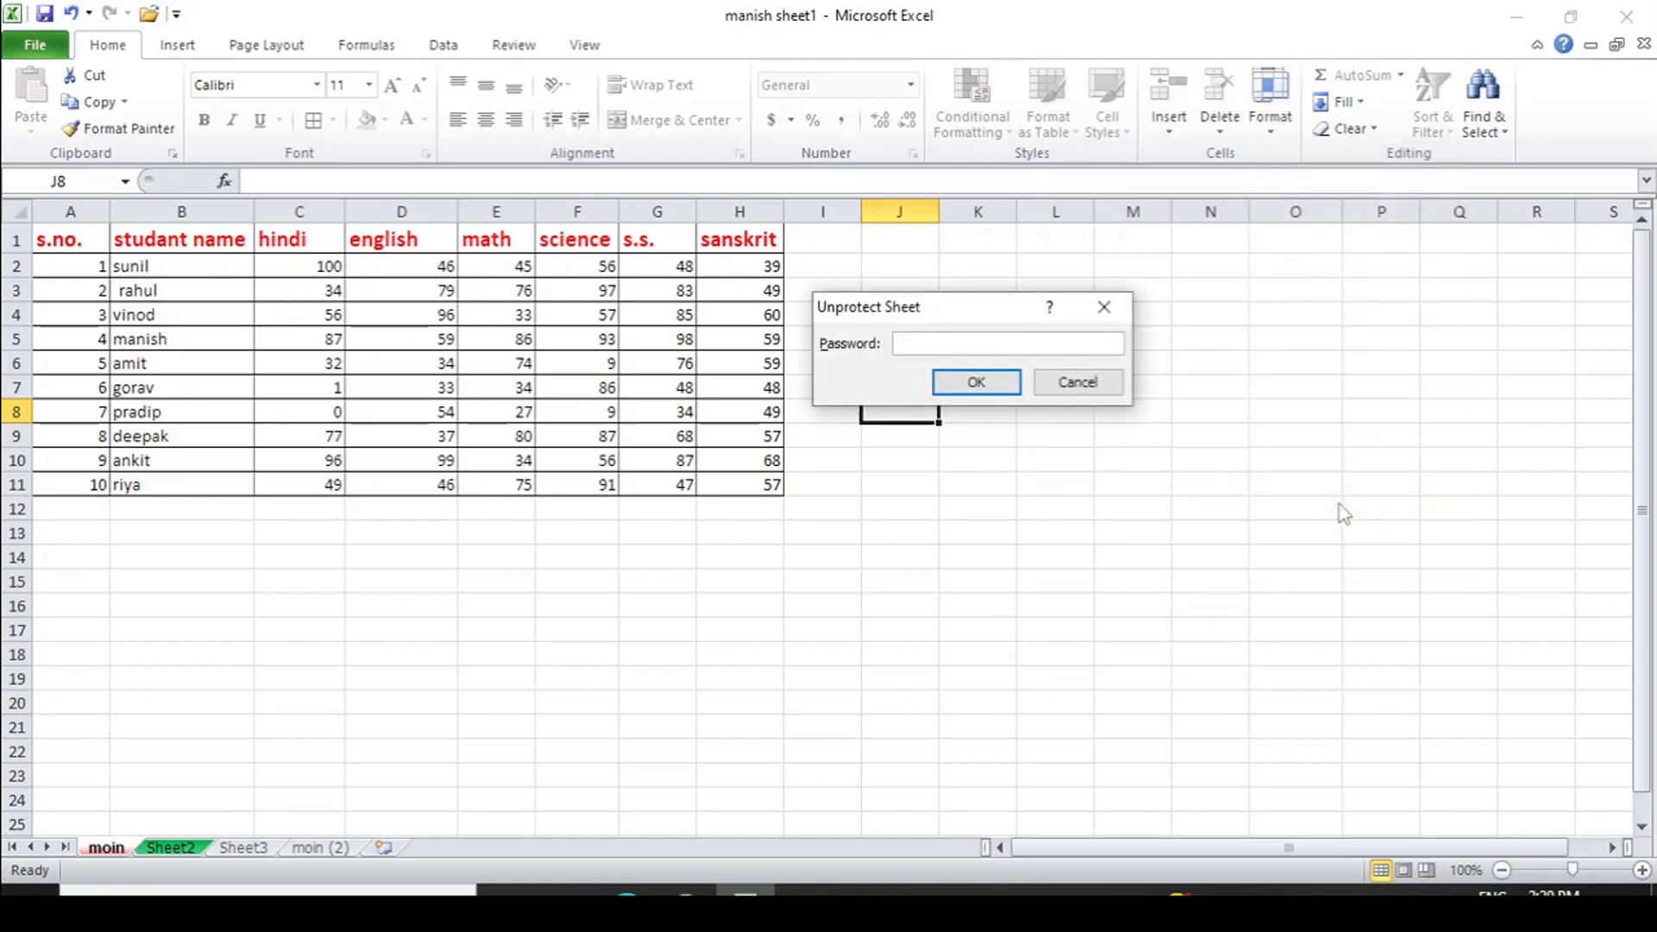
text(123)
click(983, 381)
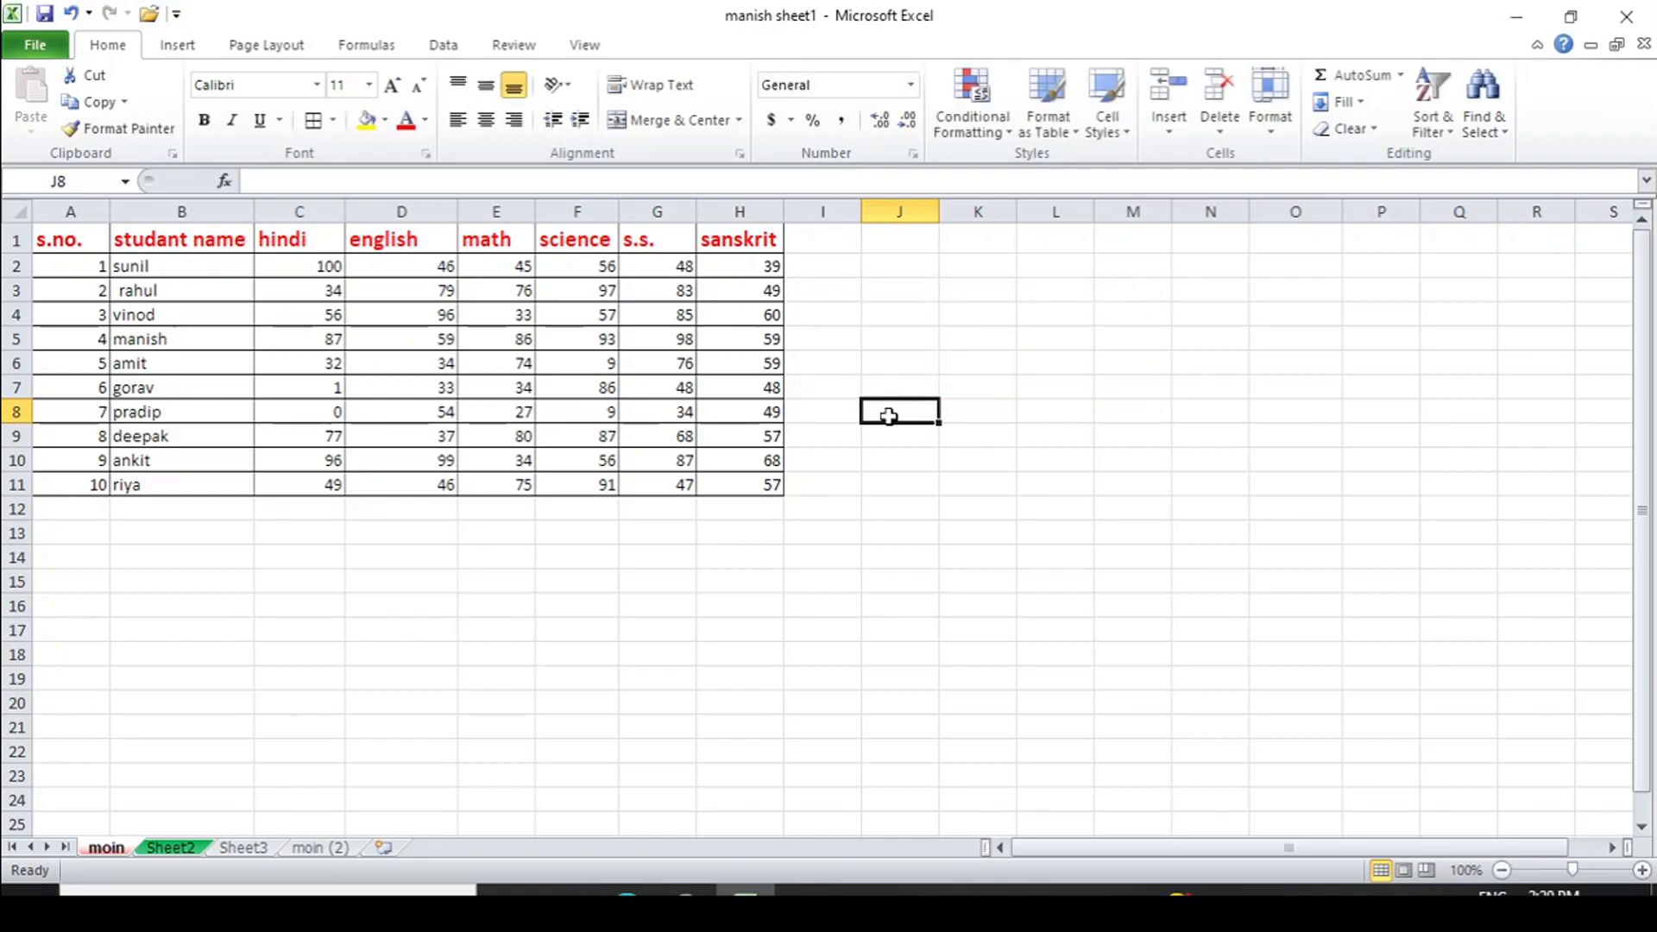
- Check editing works: type and erase a test entry in F16, clear H8:H11, then undo
click(584, 618)
text(yuu)
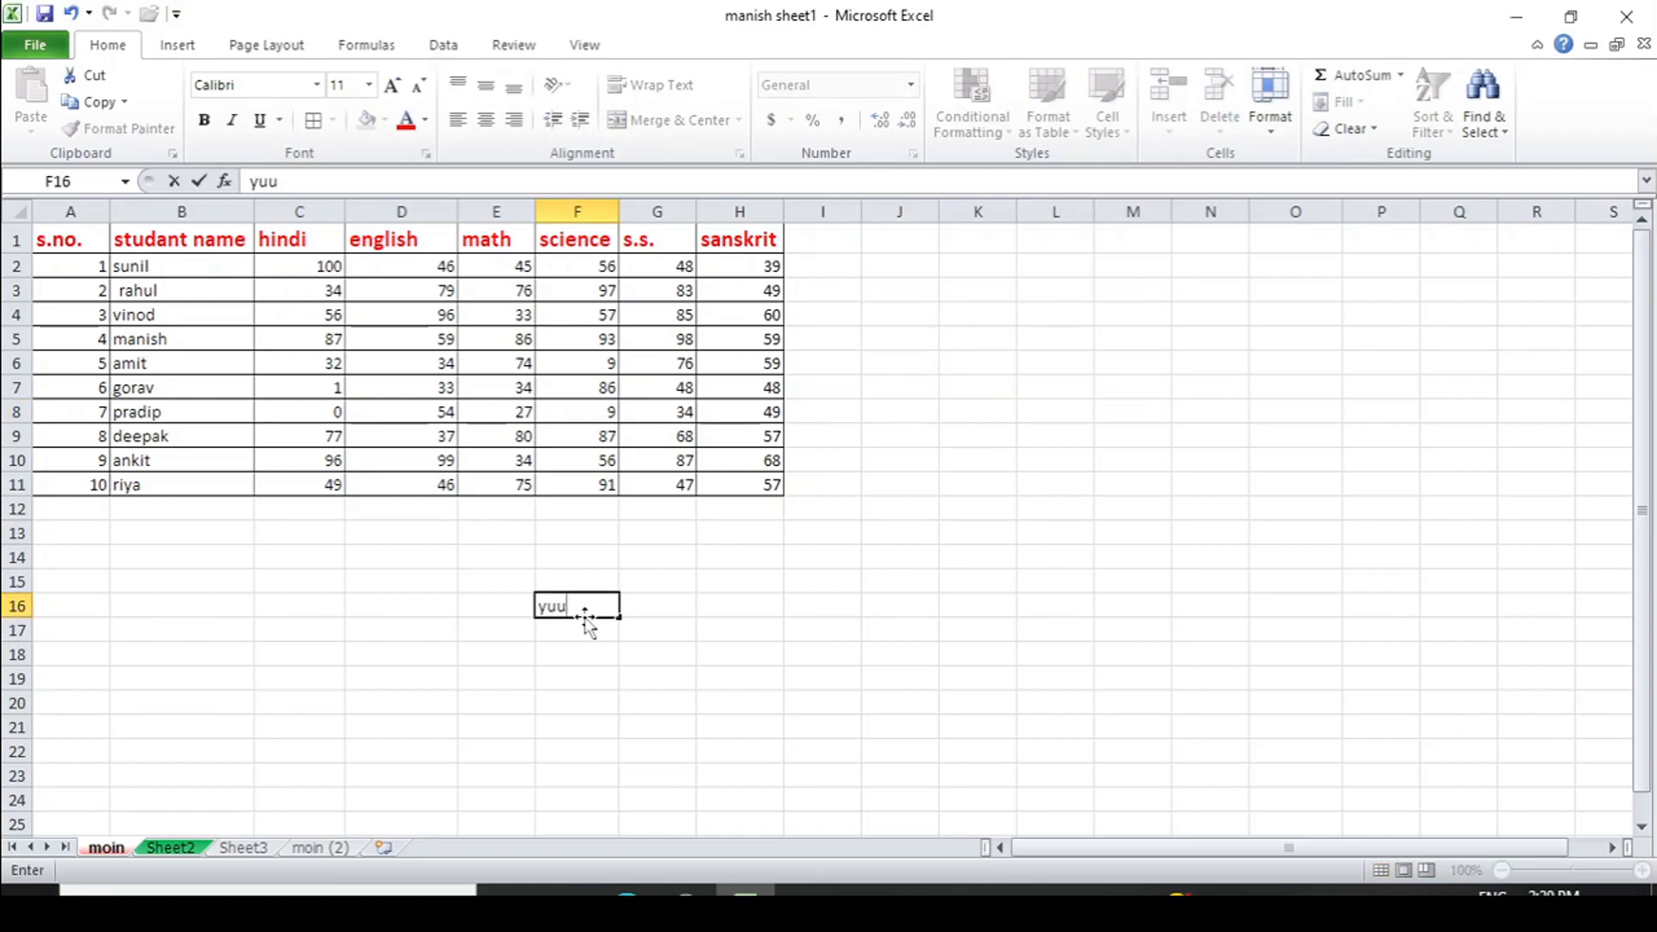
key(BackSpace)
key(BackSpace)
key(BackSpace)
drag(739, 413, 761, 509)
key(Delete)
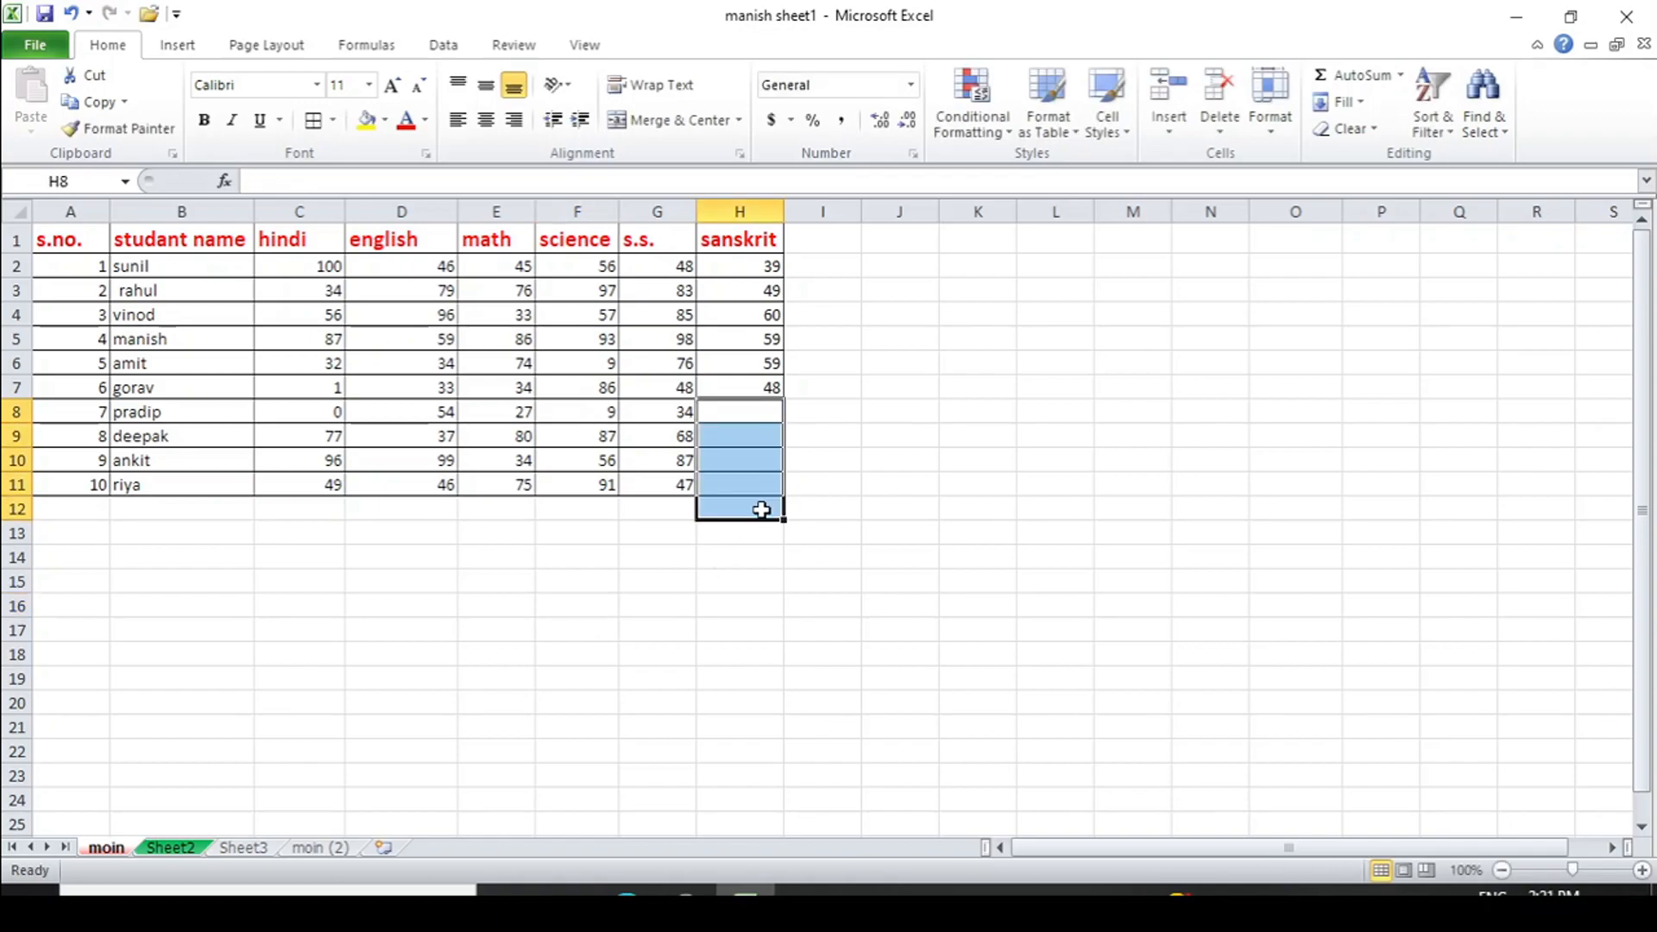
key(ctrl+z)
click(850, 516)
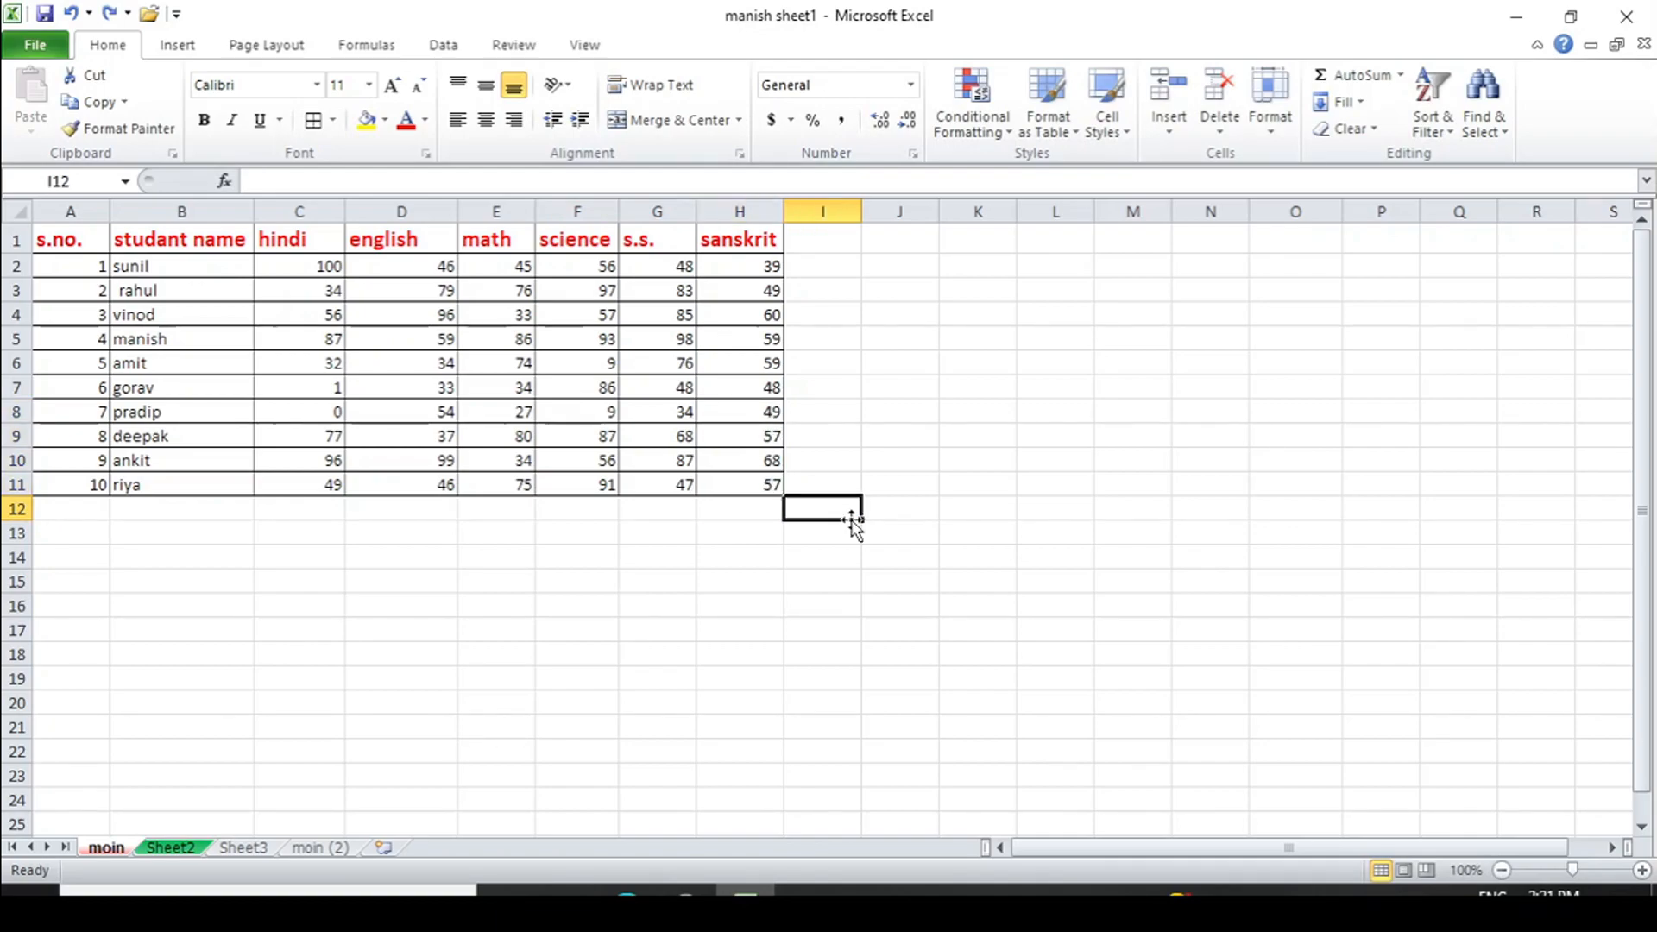
- Protect the sheet allowing Format cells, rows, columns and Insert rows, columns
click(1269, 140)
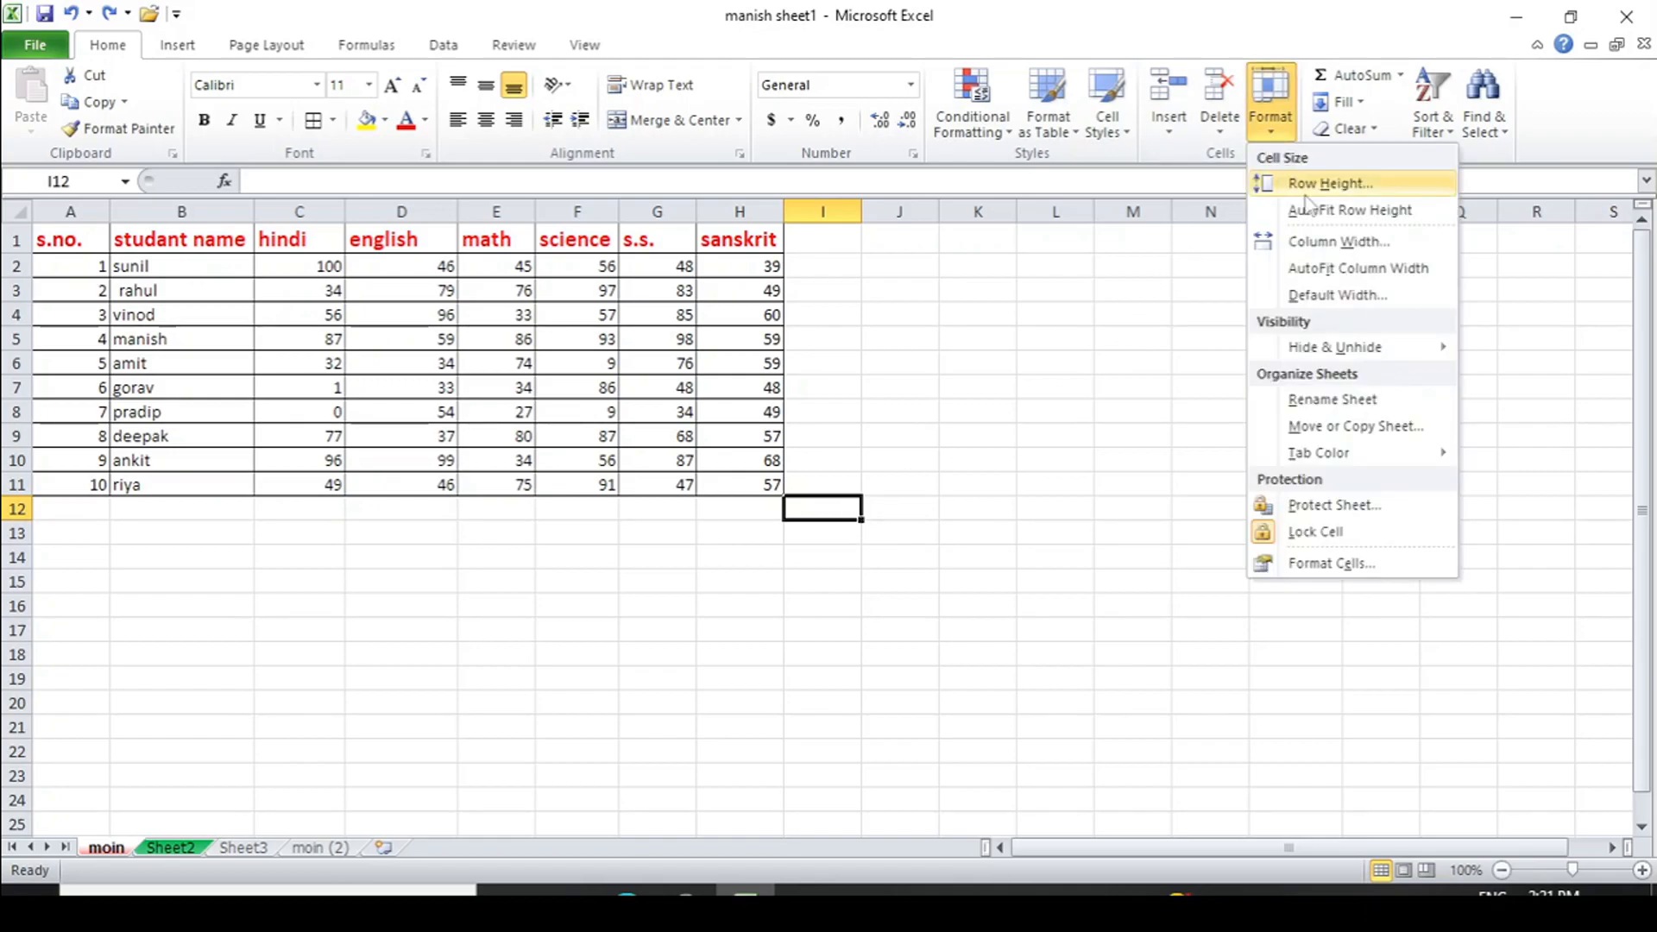
click(1330, 507)
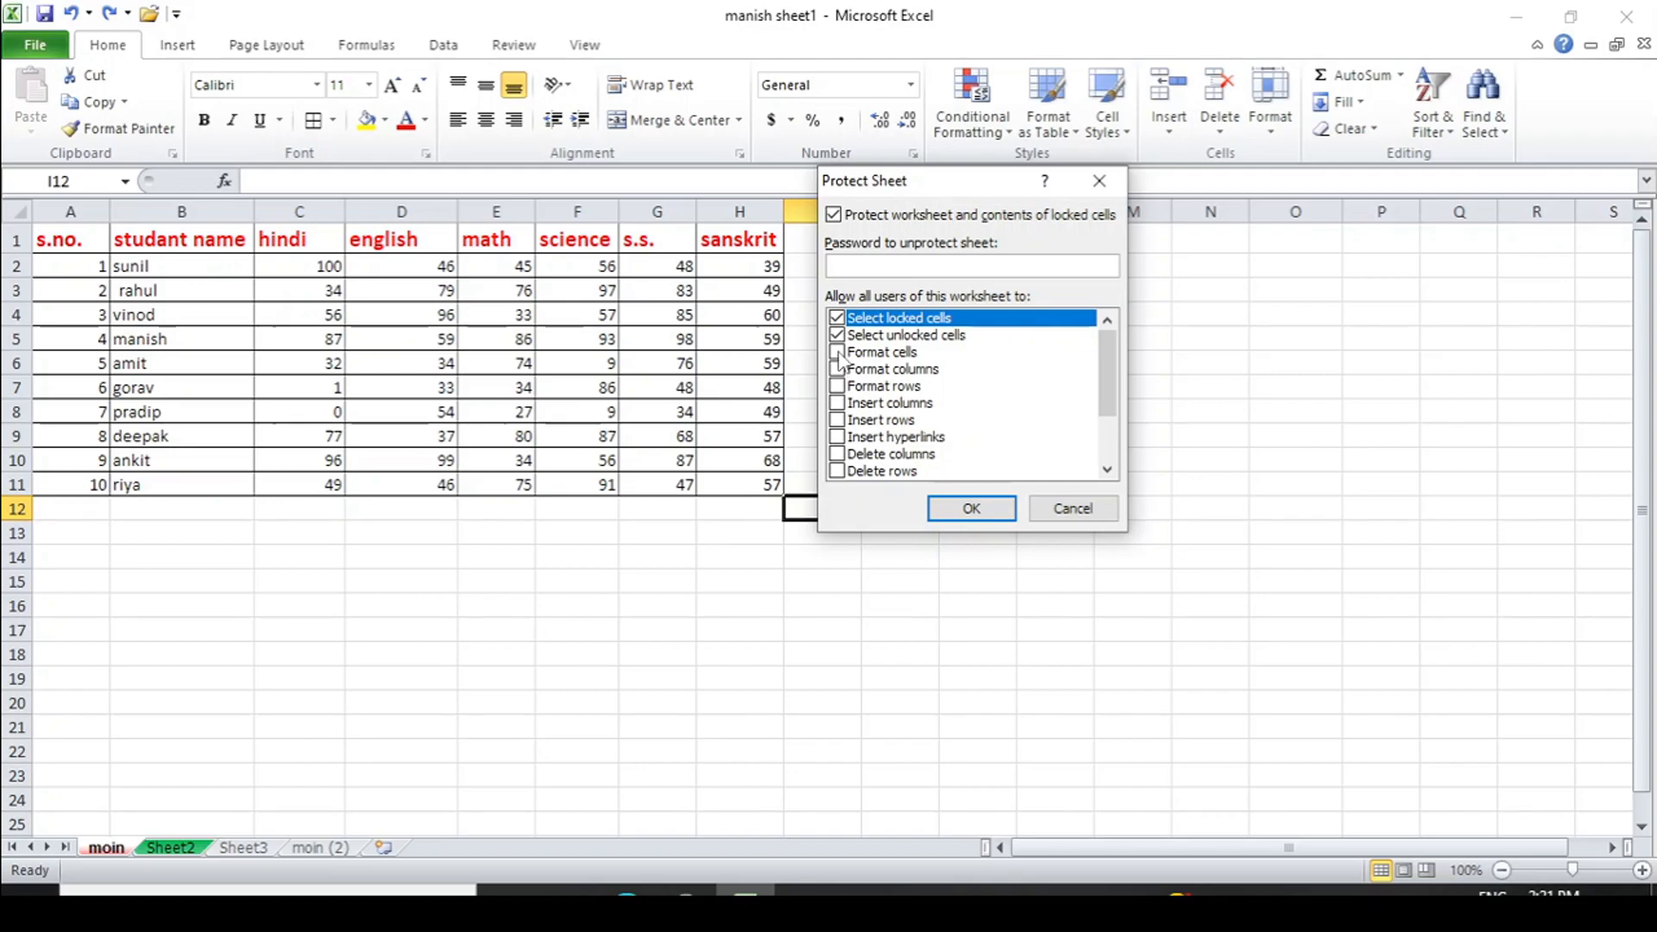
click(838, 353)
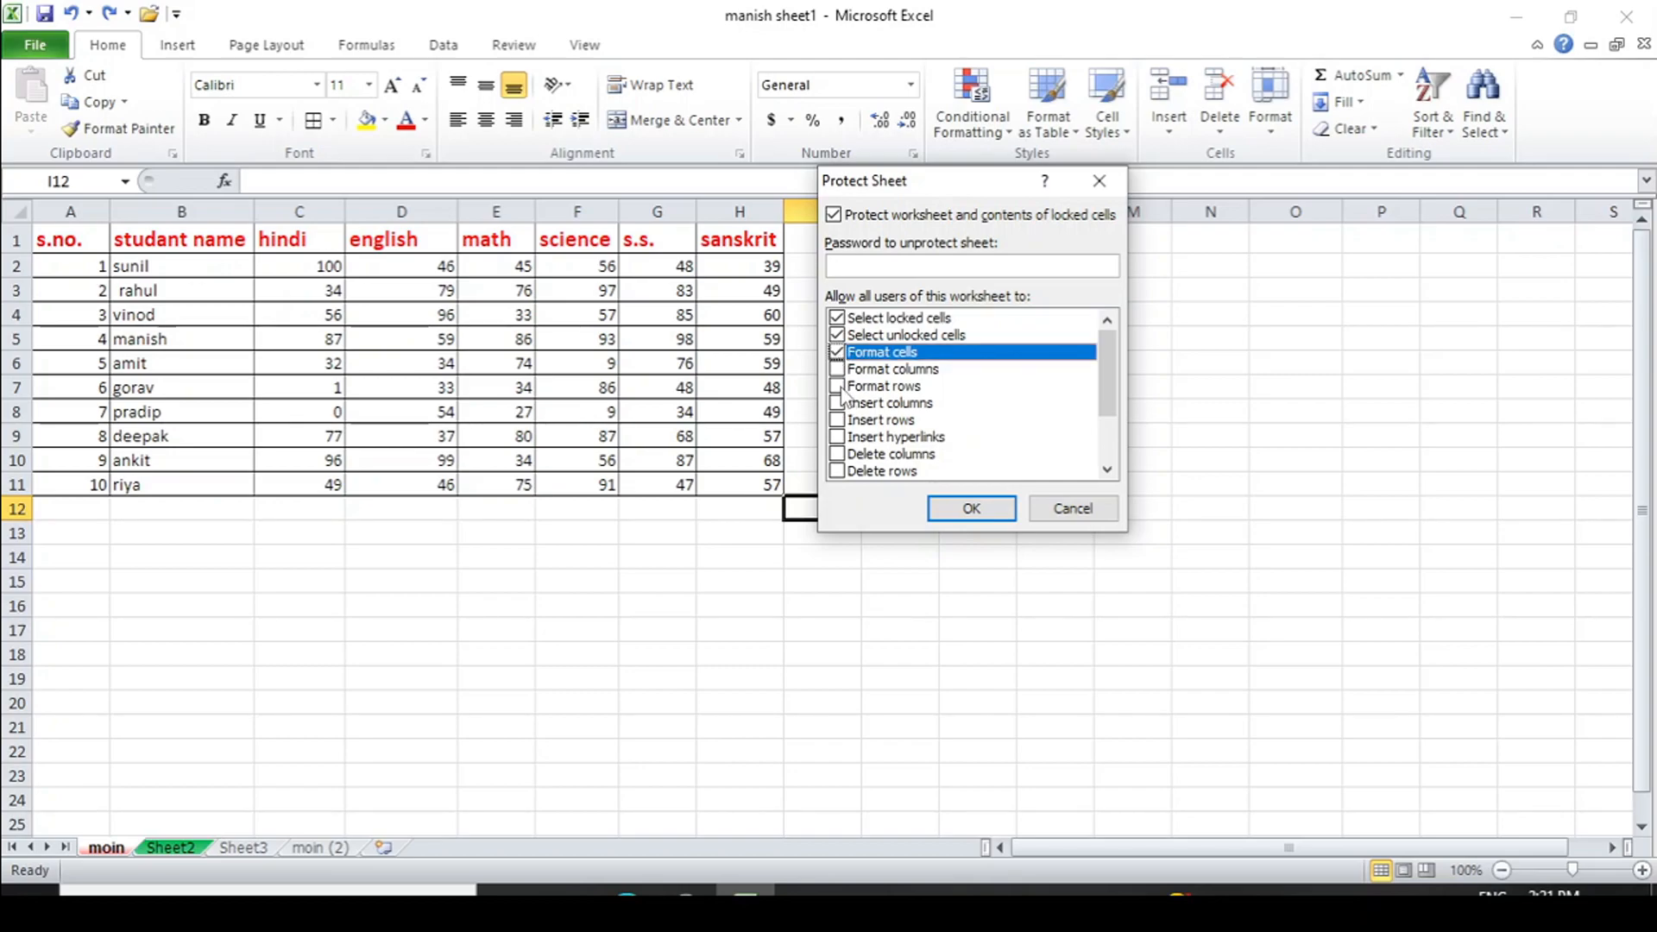
click(837, 386)
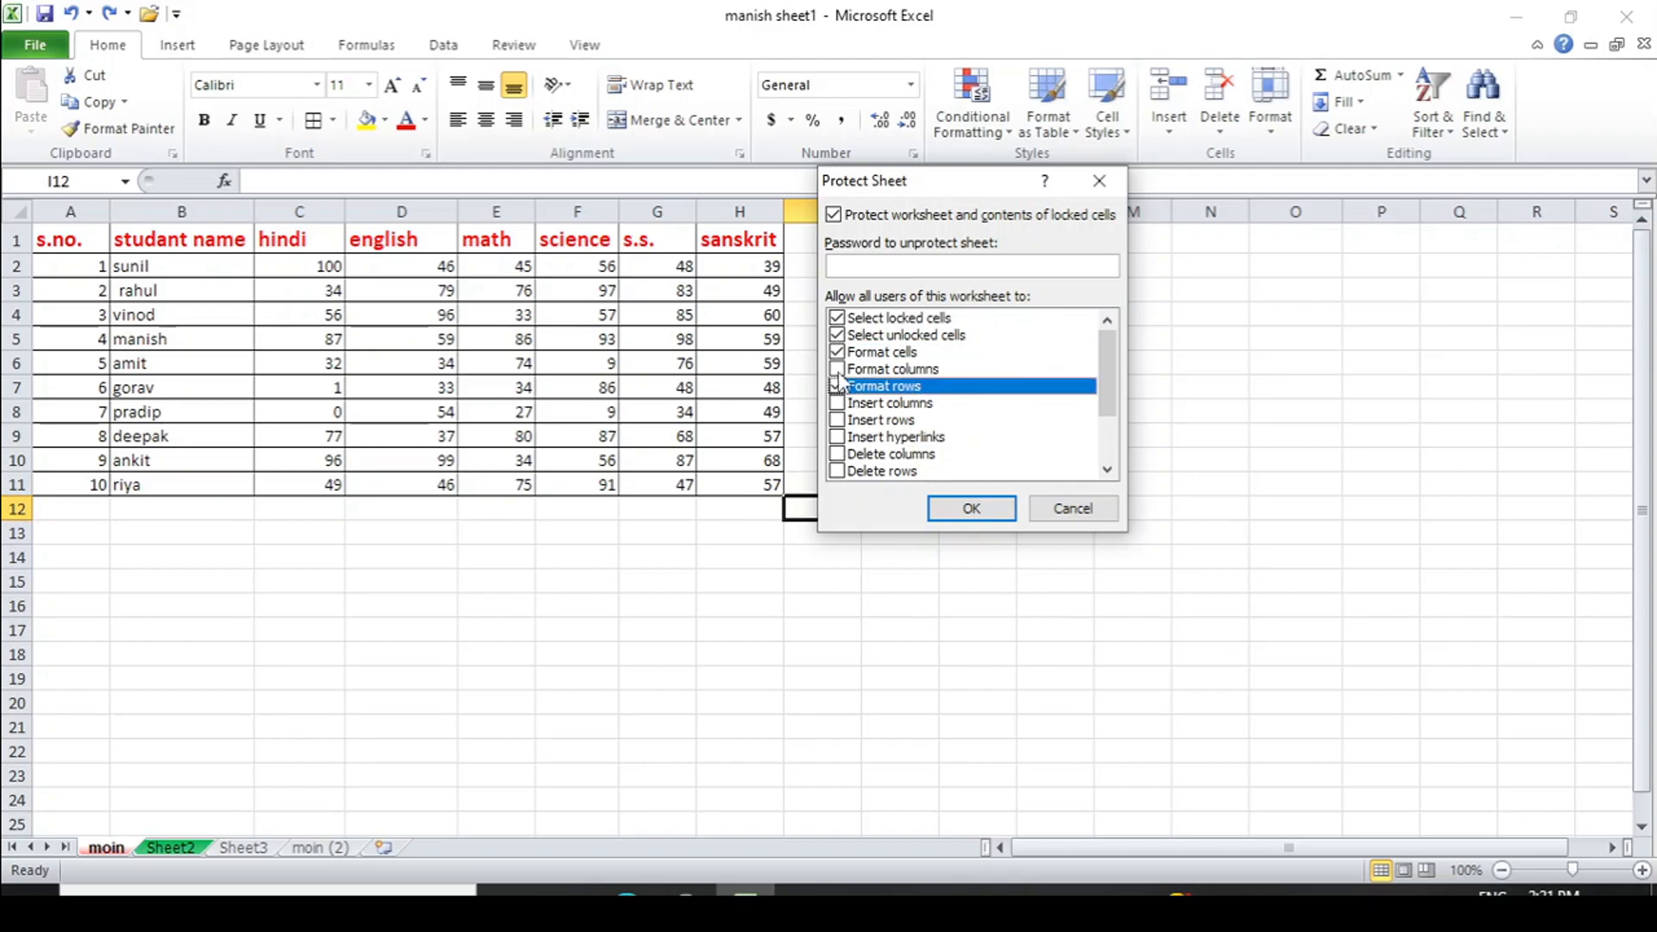
click(837, 370)
click(838, 421)
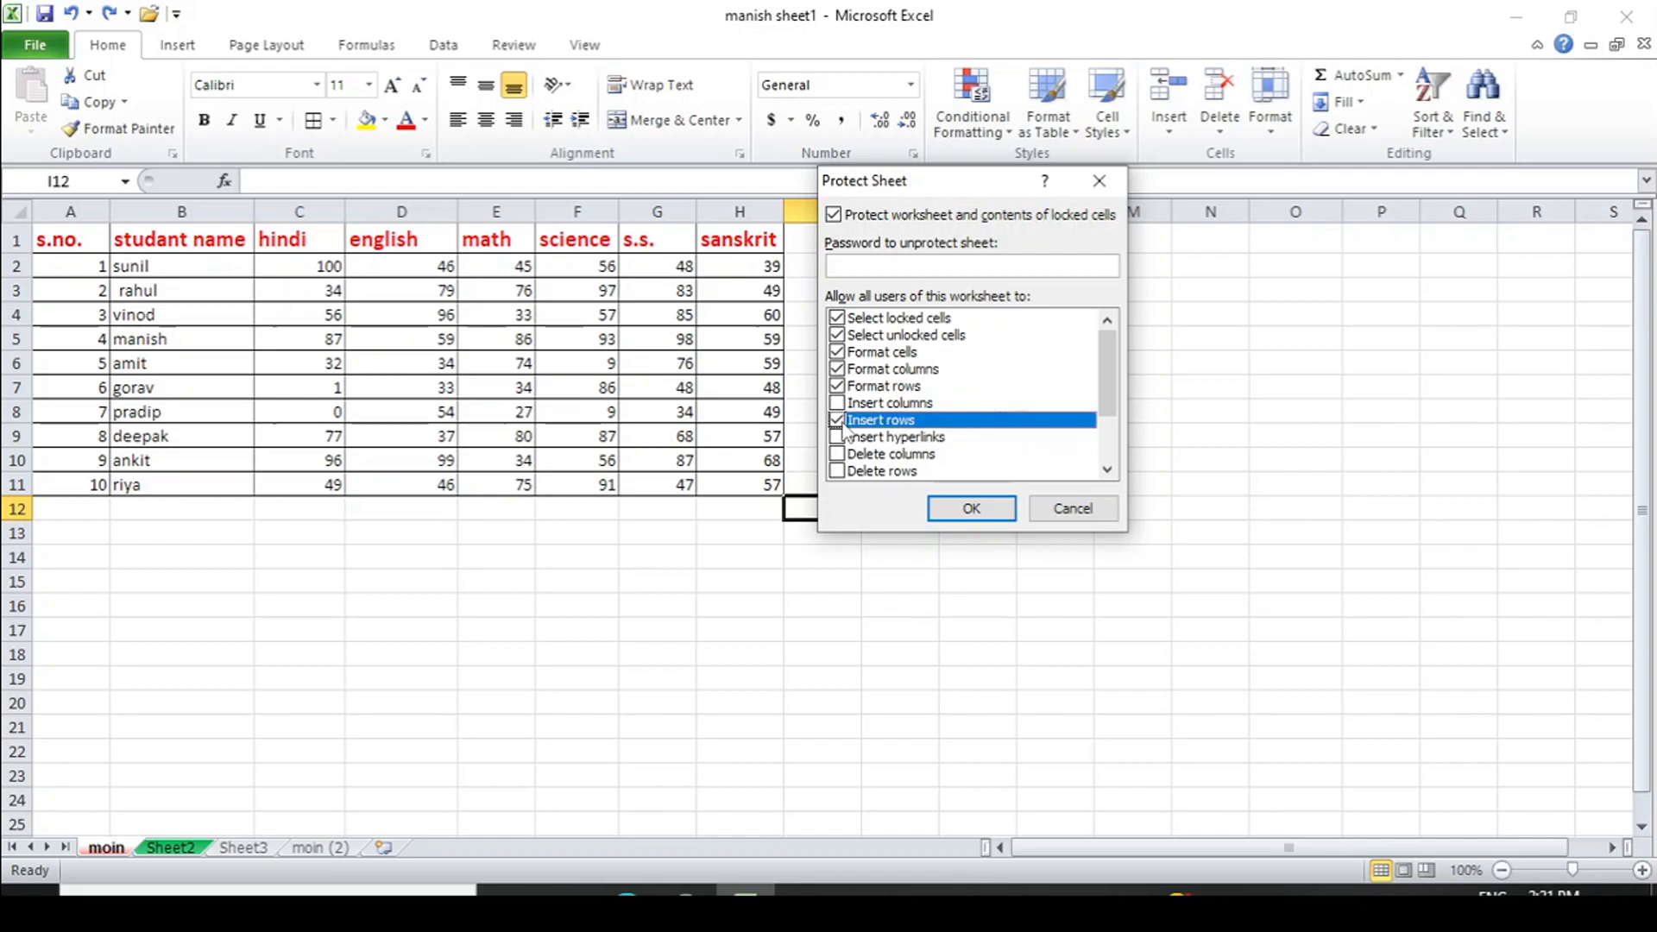
click(837, 403)
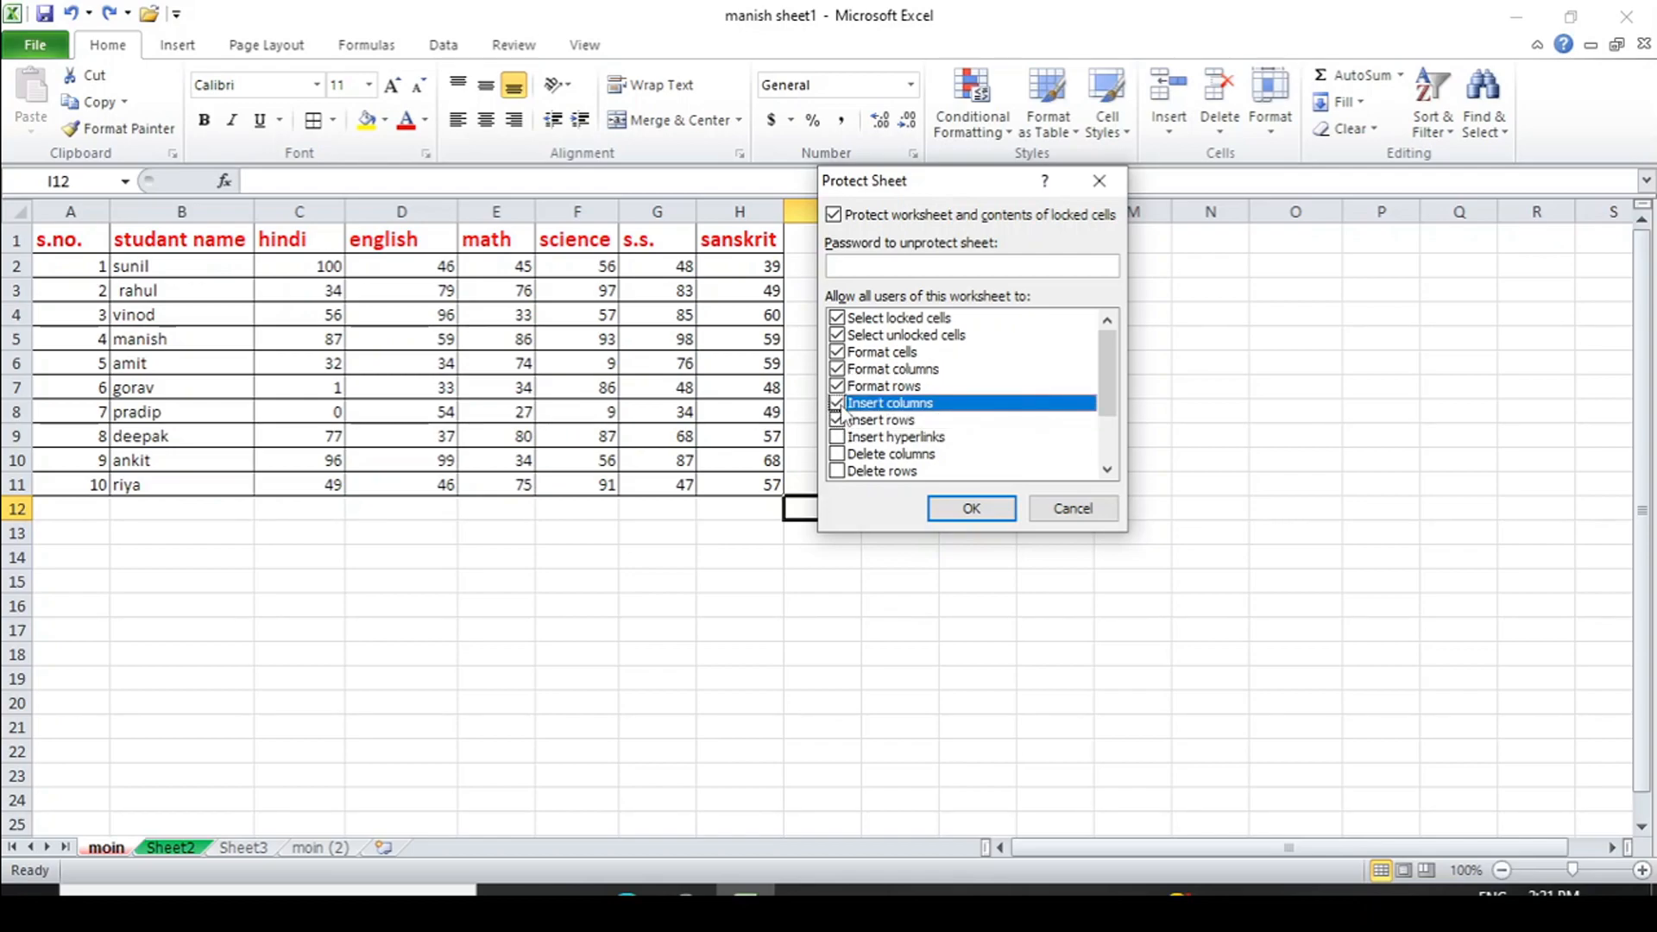
click(974, 511)
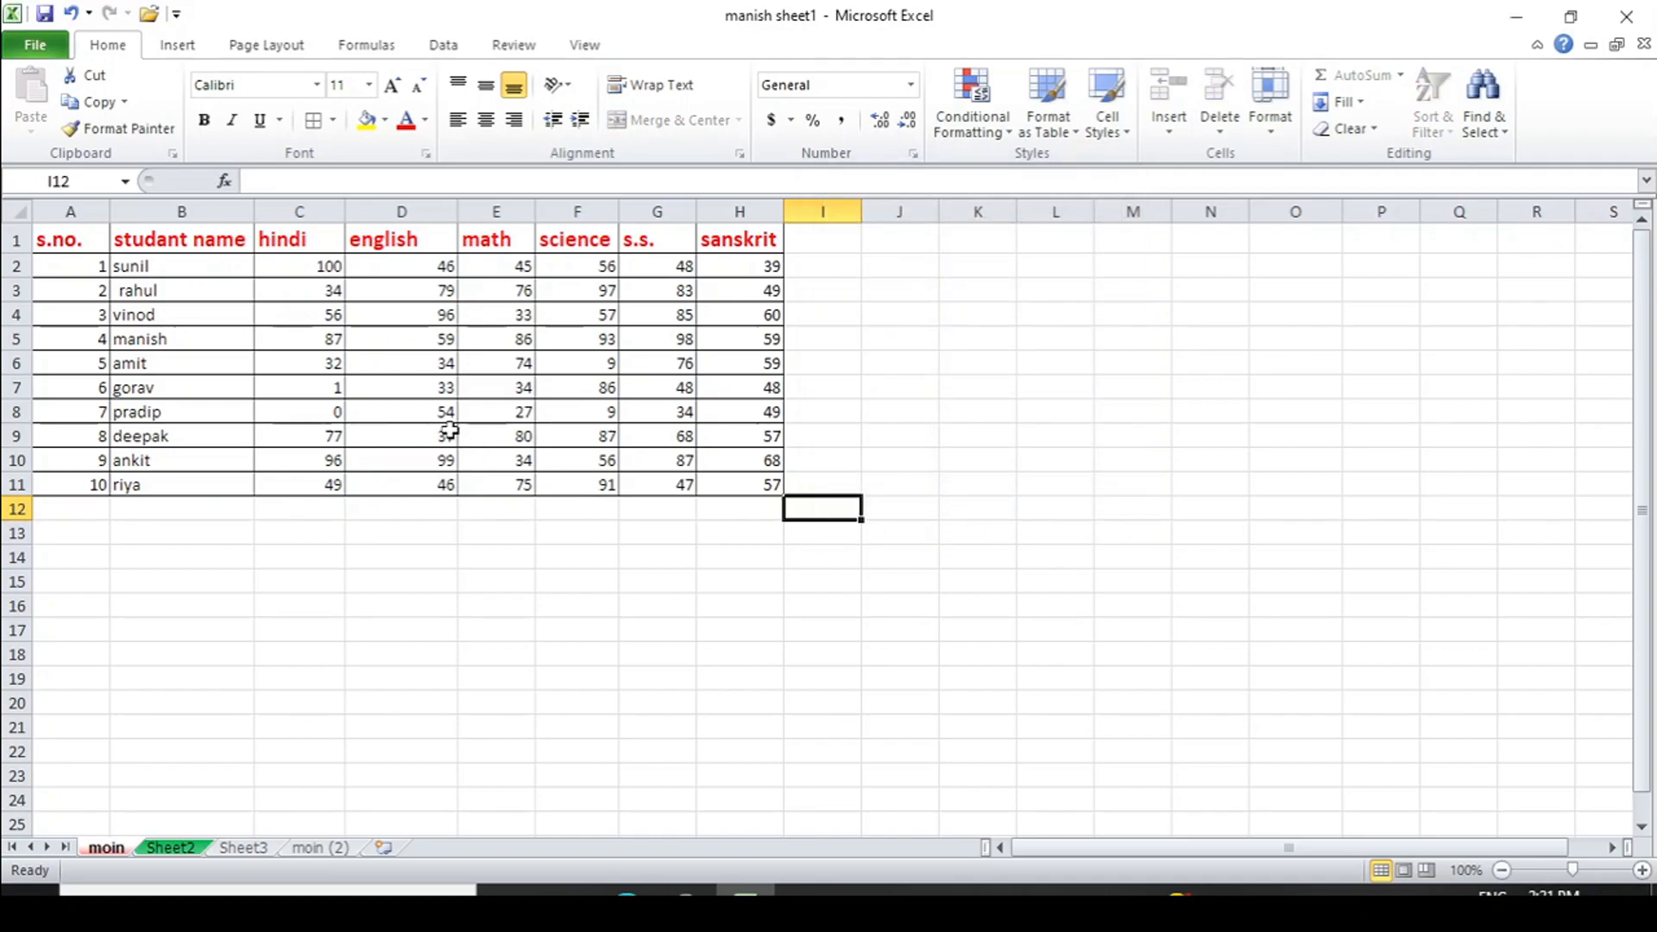
- Try editing H11 and empty E16, dismissing both read-only warnings
click(710, 487)
double_click(709, 487)
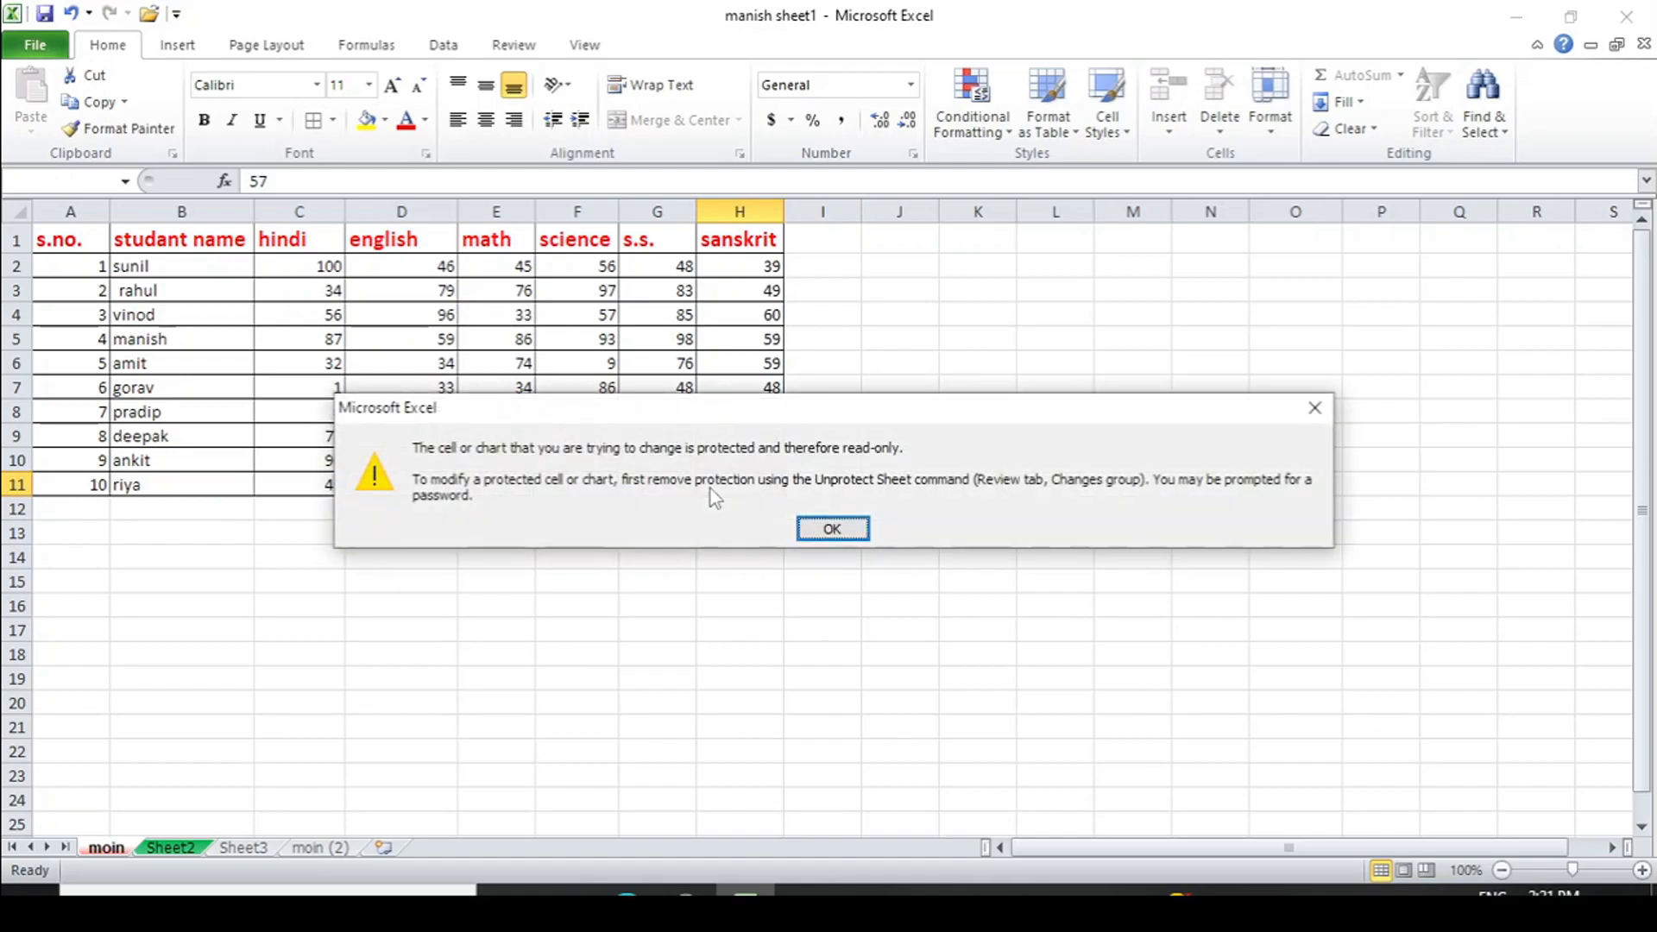
click(1315, 407)
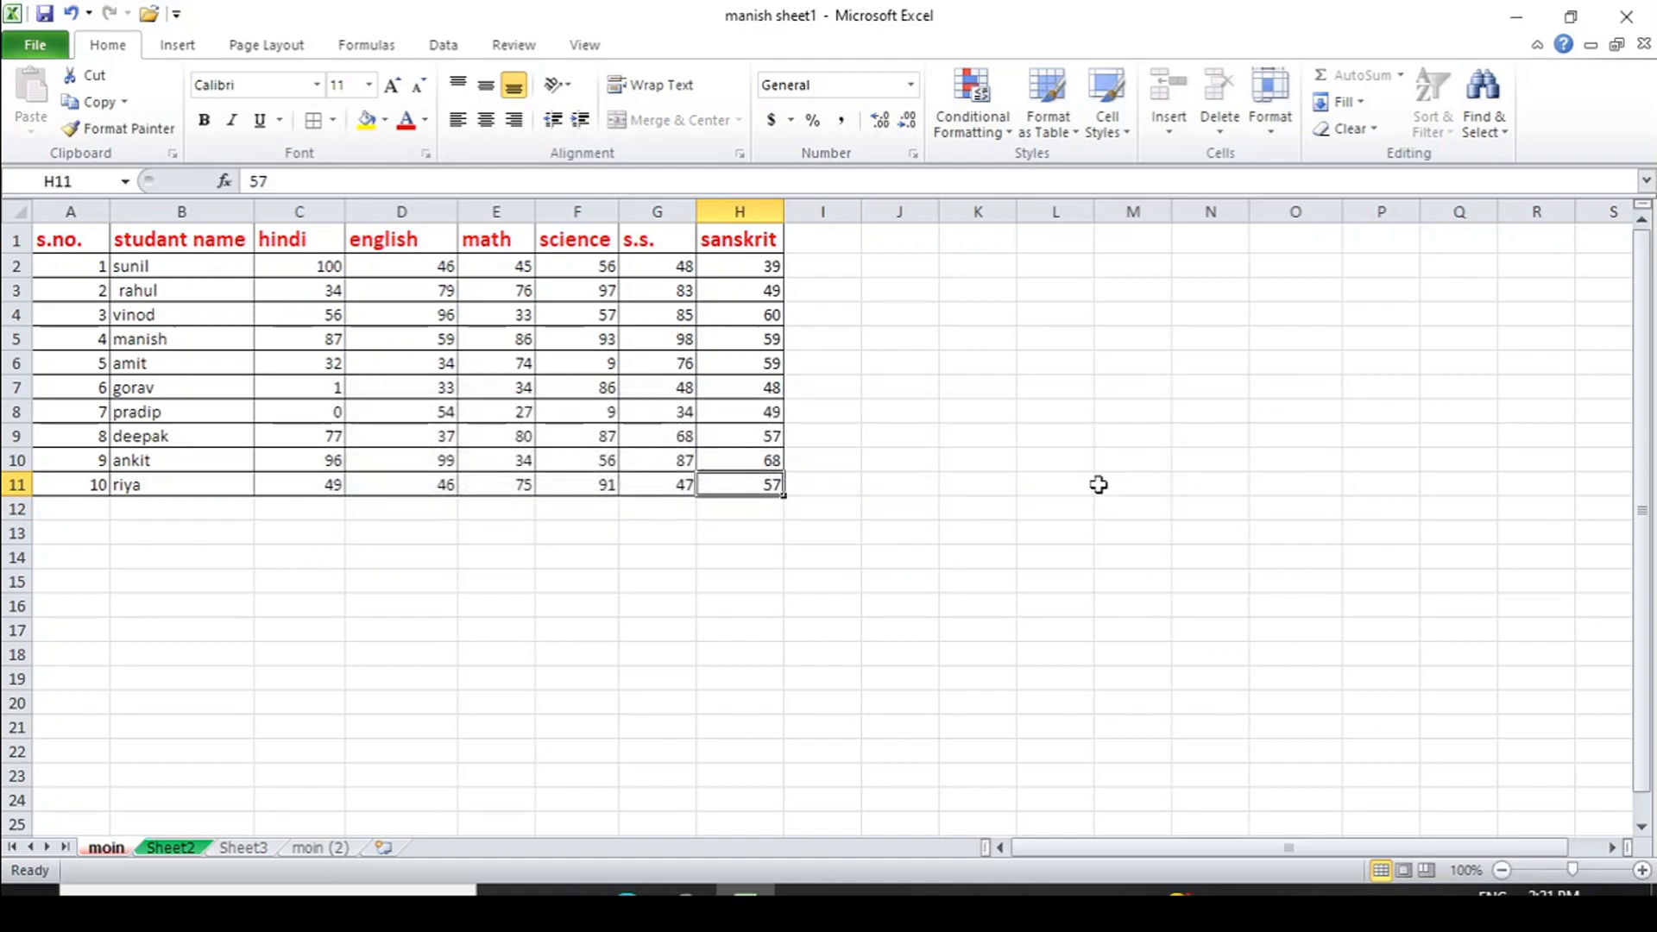
click(506, 604)
double_click(507, 604)
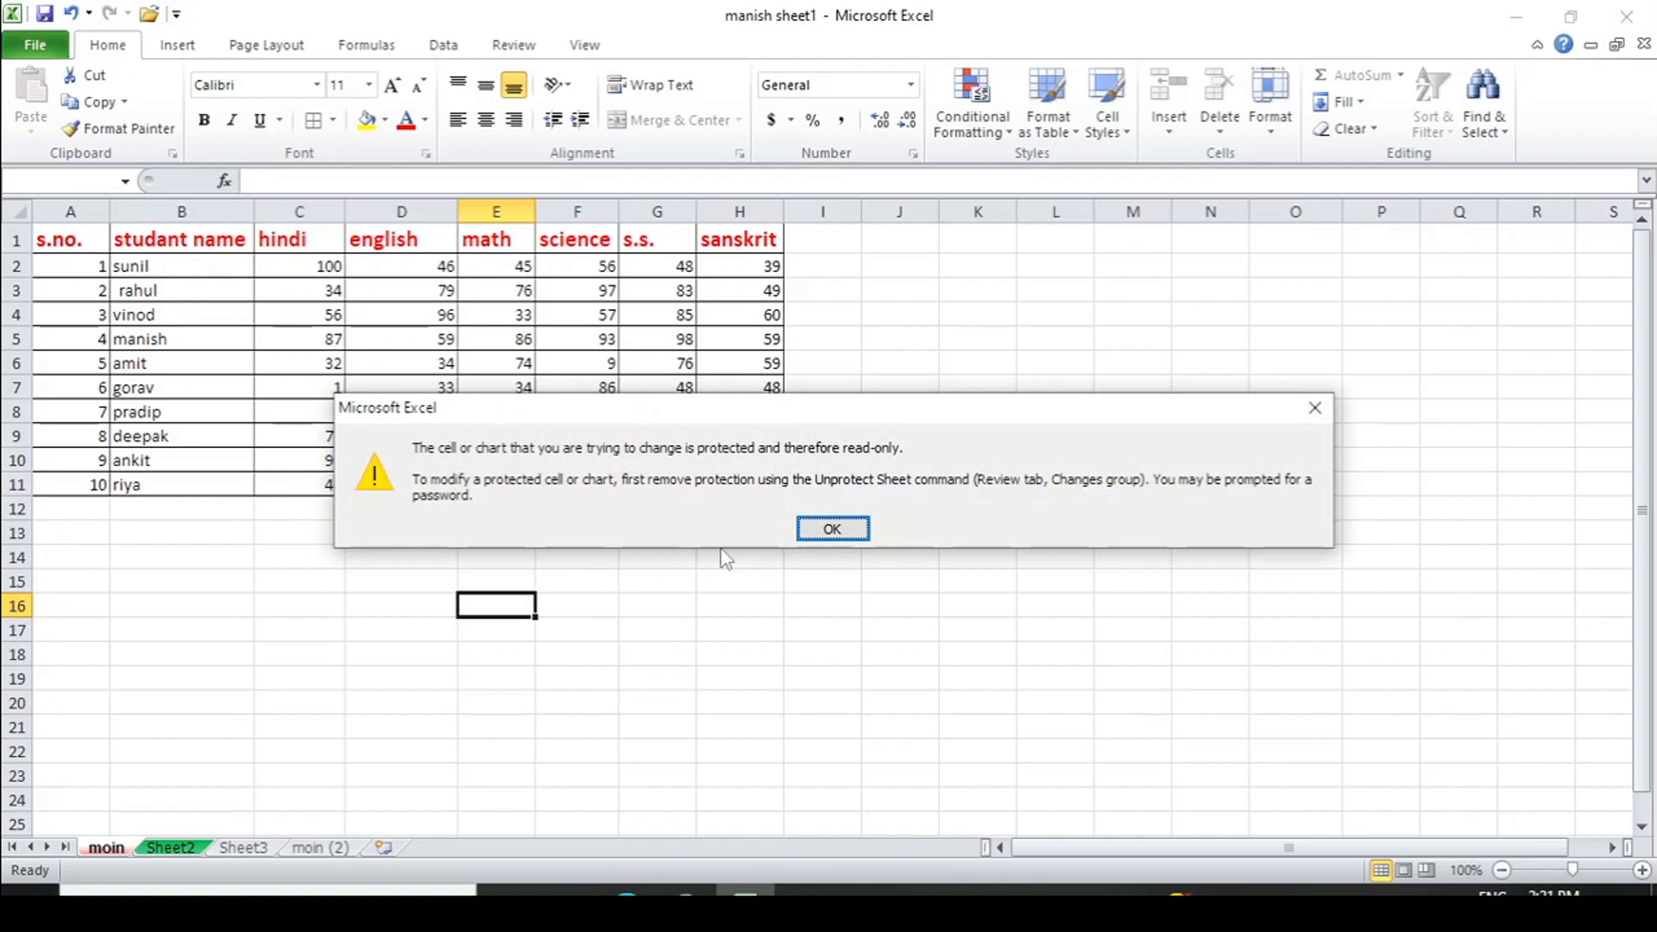
click(832, 528)
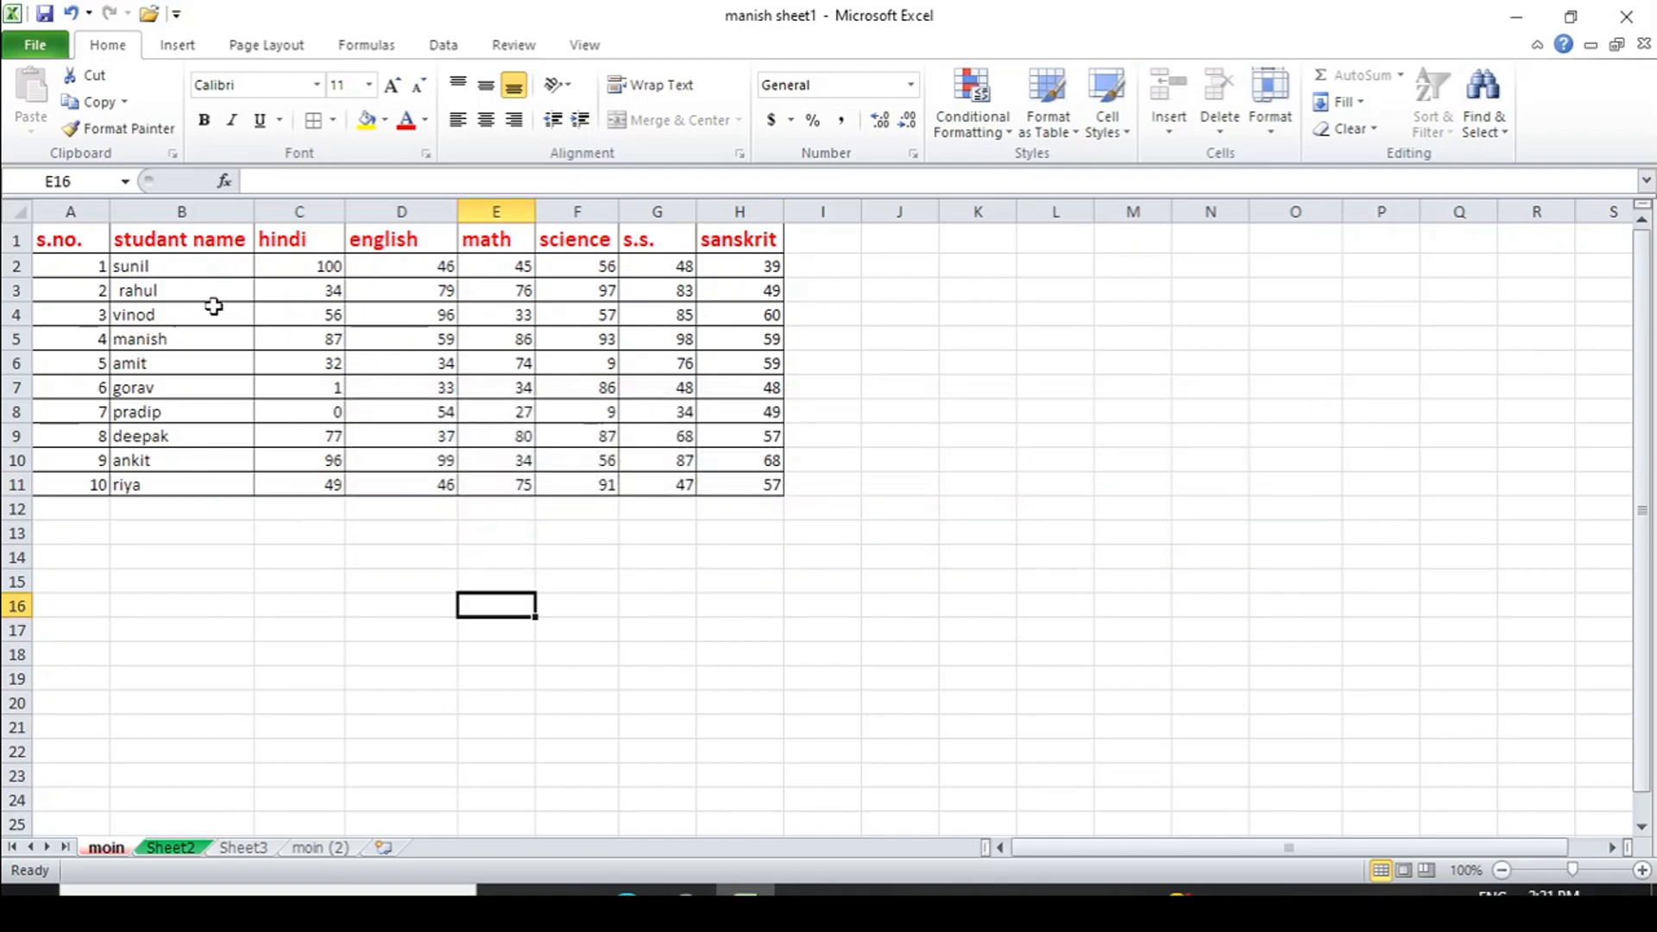
- Select B1 and browse the Insert and Cell Styles menus without changing anything
click(191, 237)
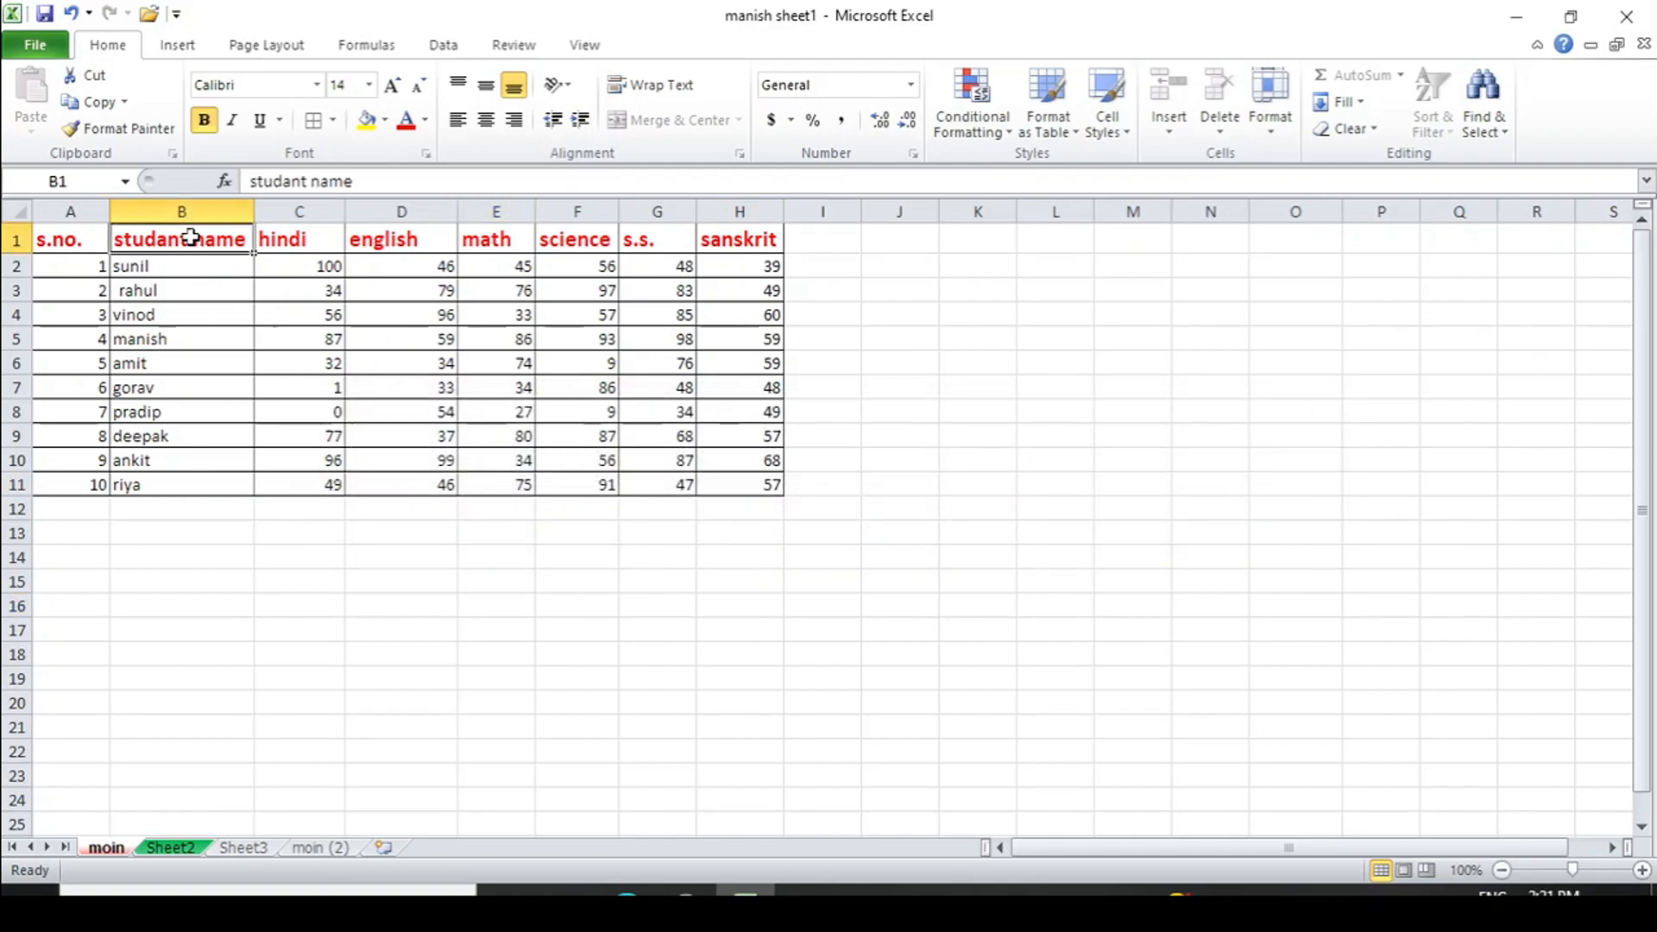
click(1178, 129)
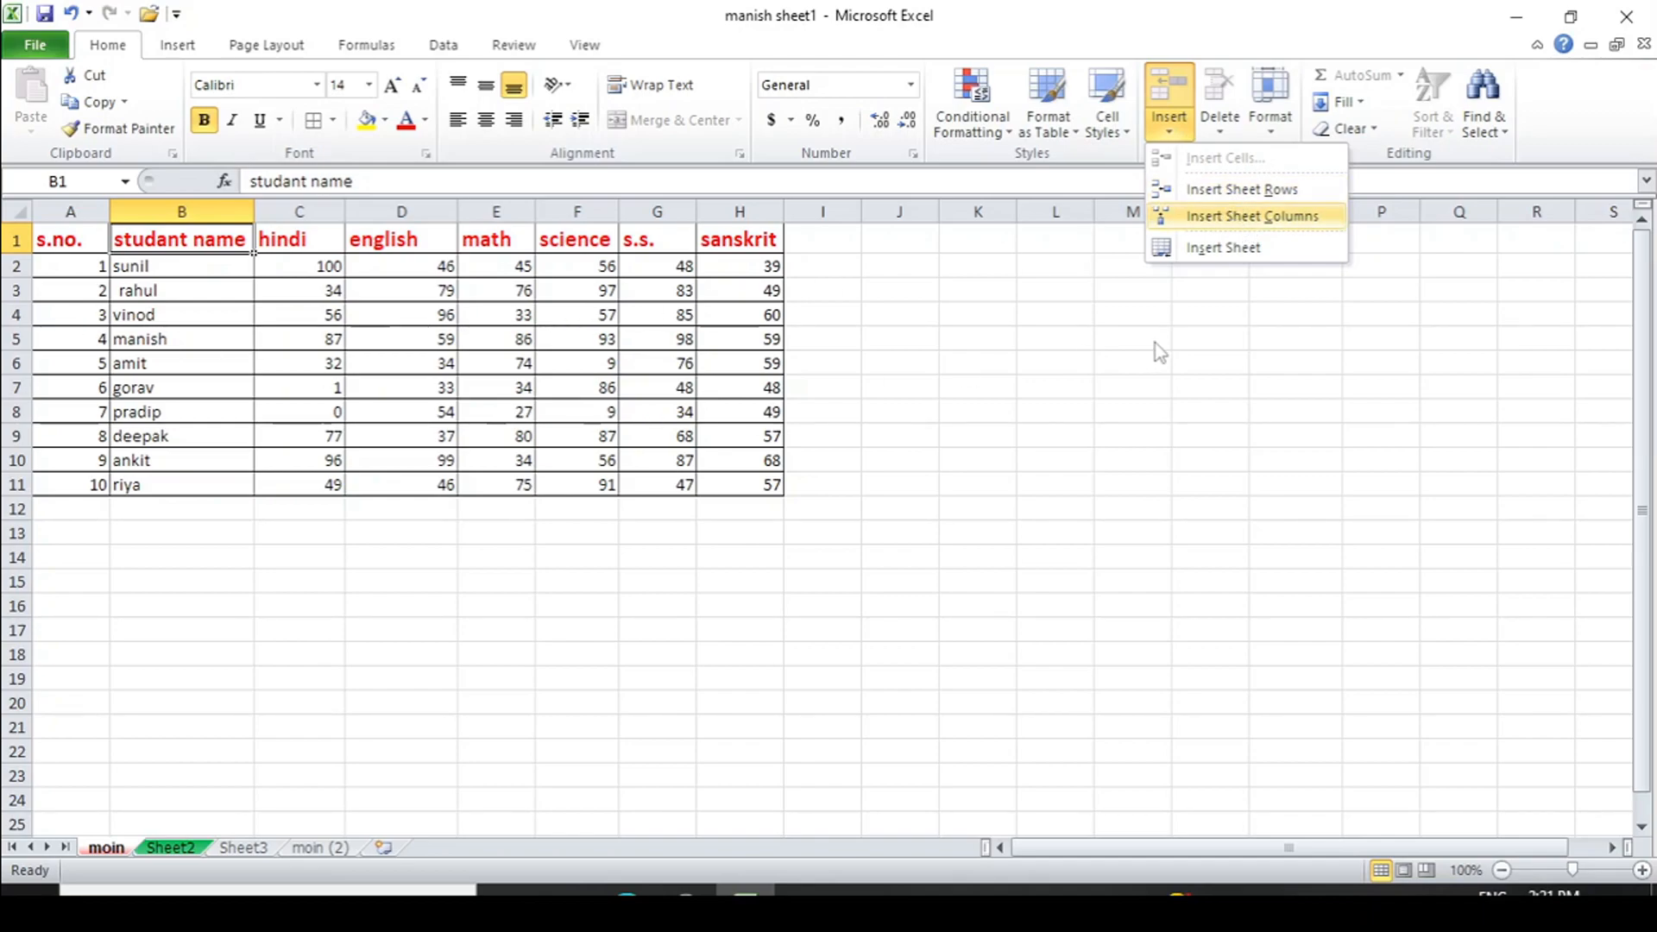
click(1192, 354)
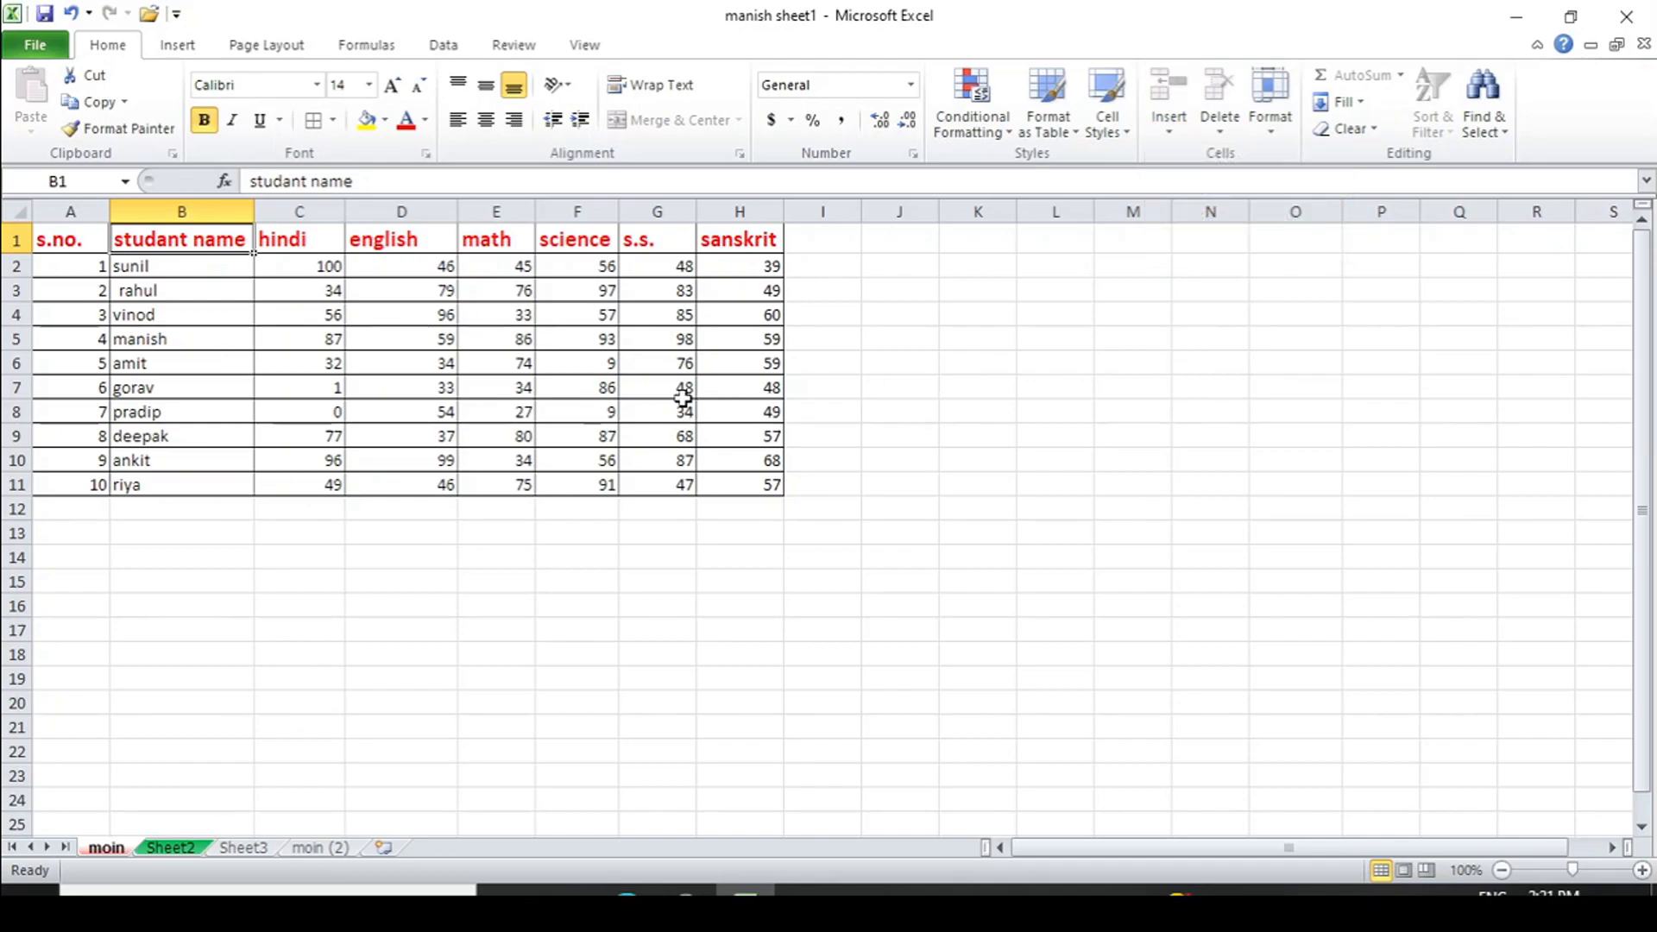
click(1122, 132)
click(793, 614)
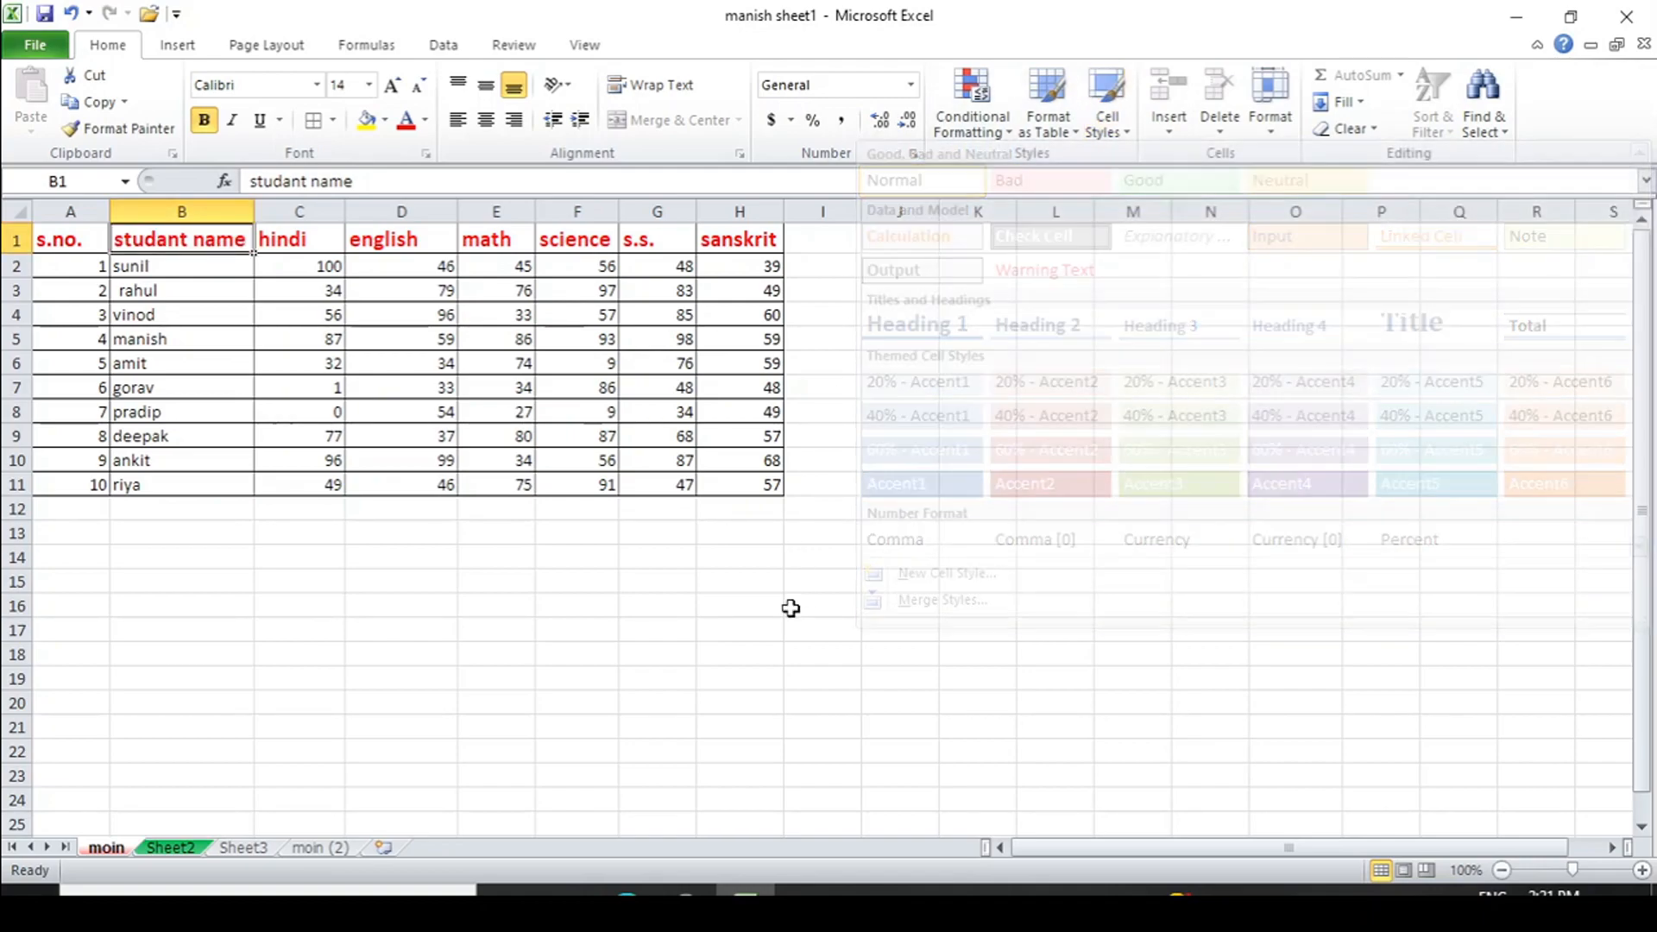
- Lift the moin sheet's protection with Format > Unprotect Sheet
click(1272, 130)
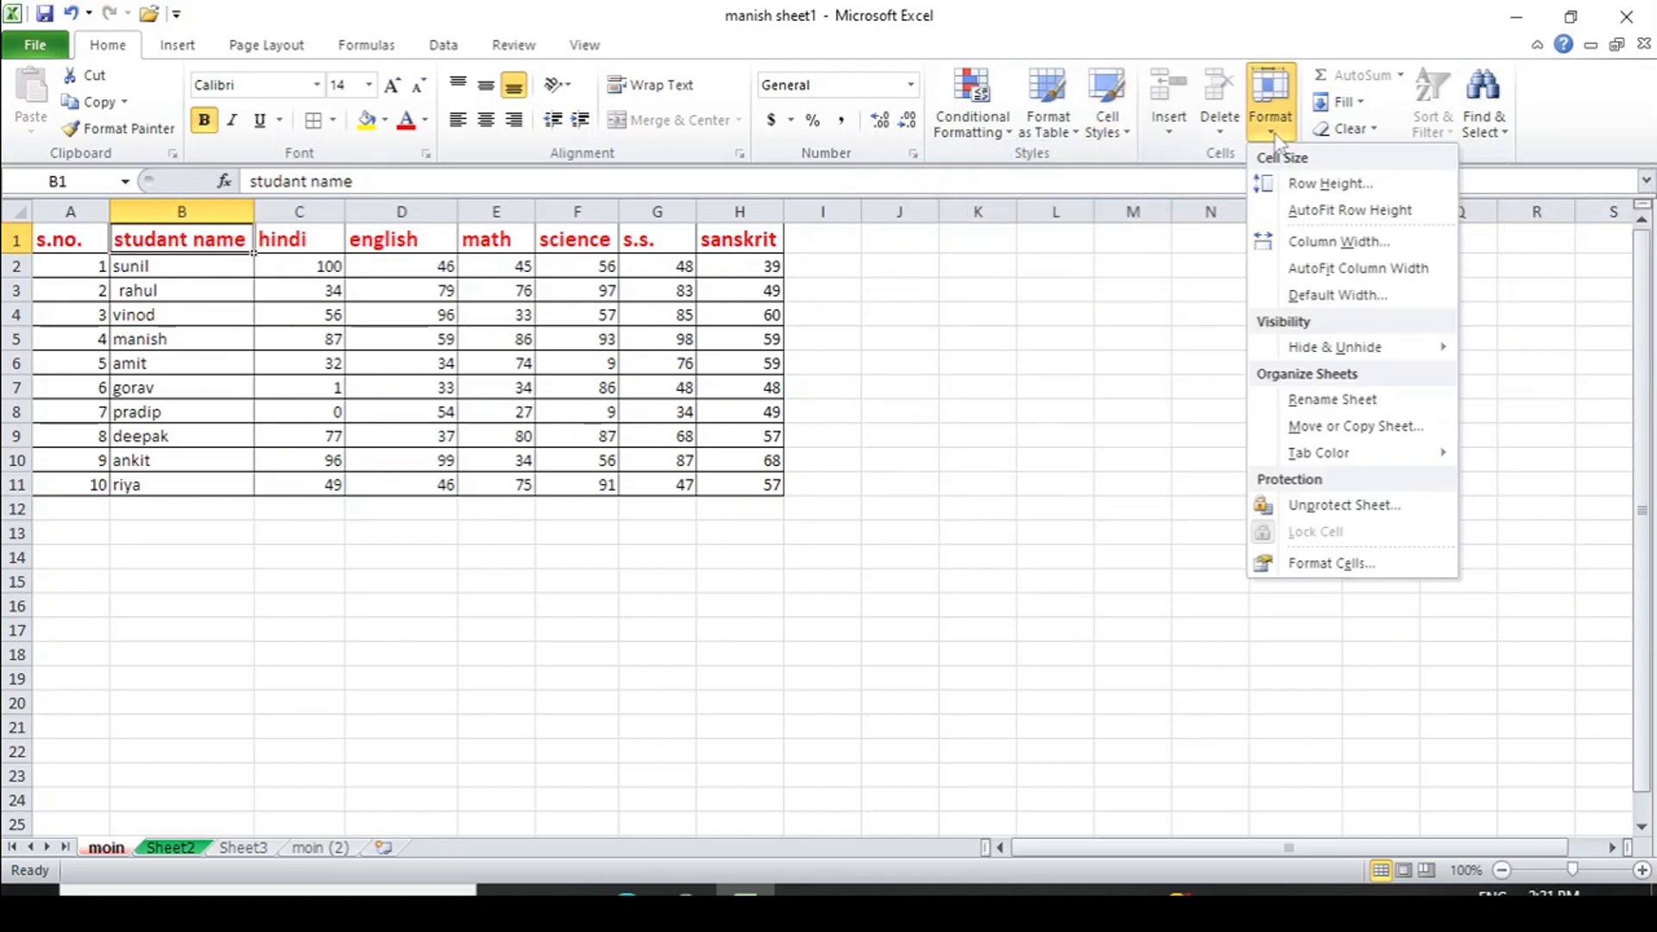
click(1334, 507)
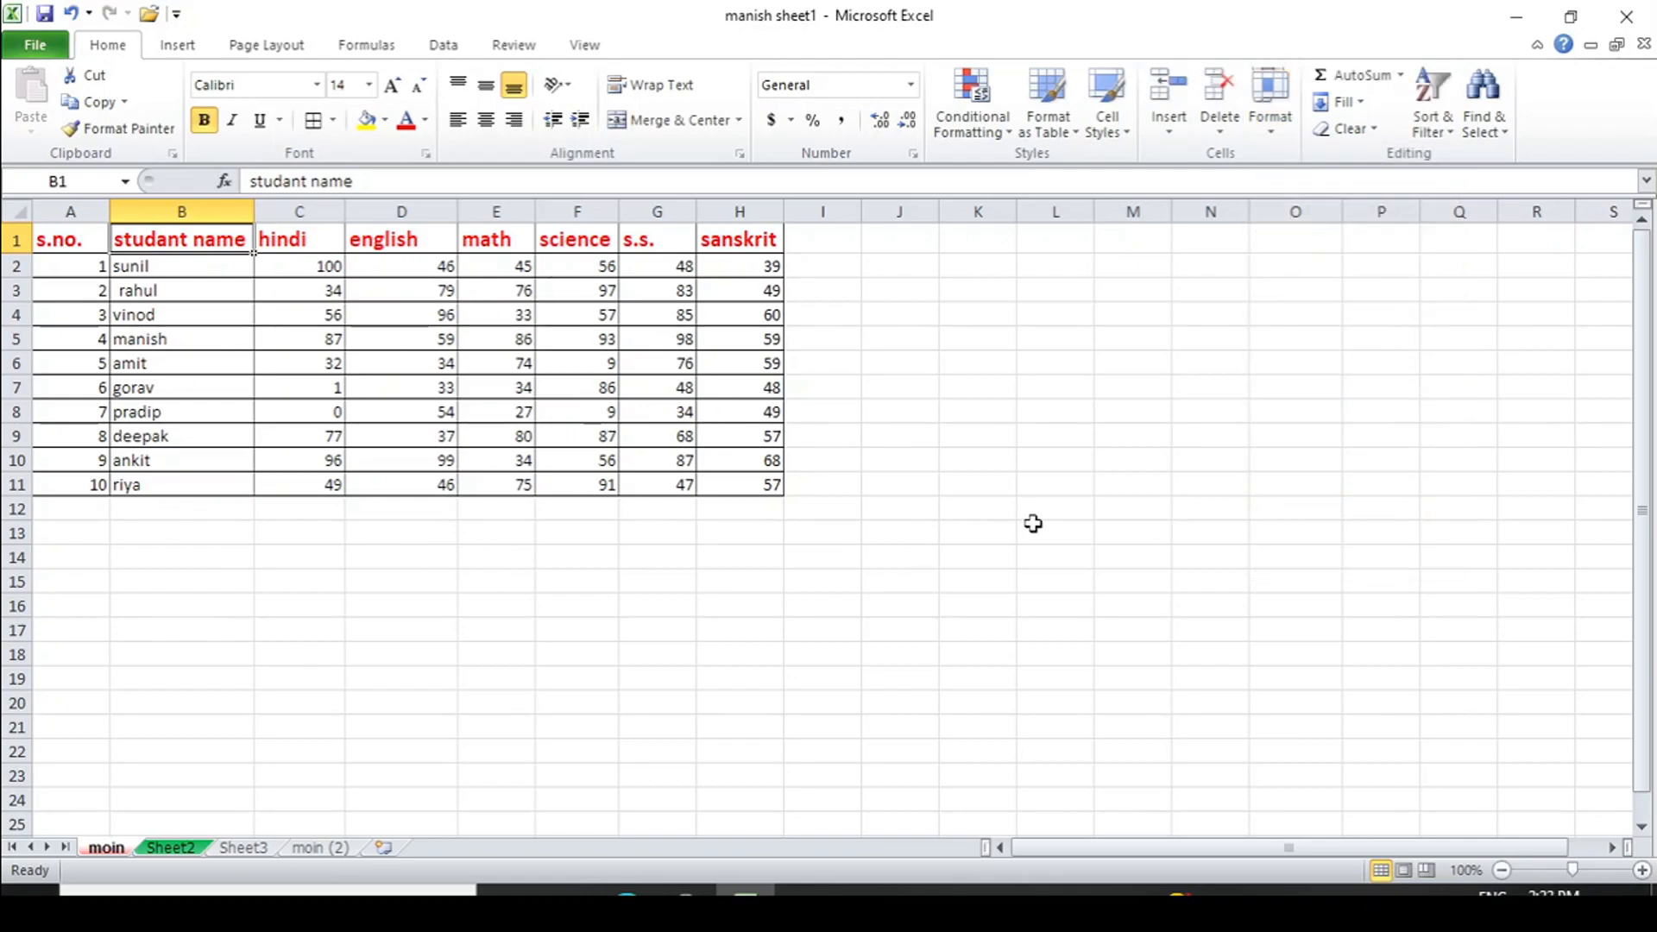
click(978, 363)
click(1276, 129)
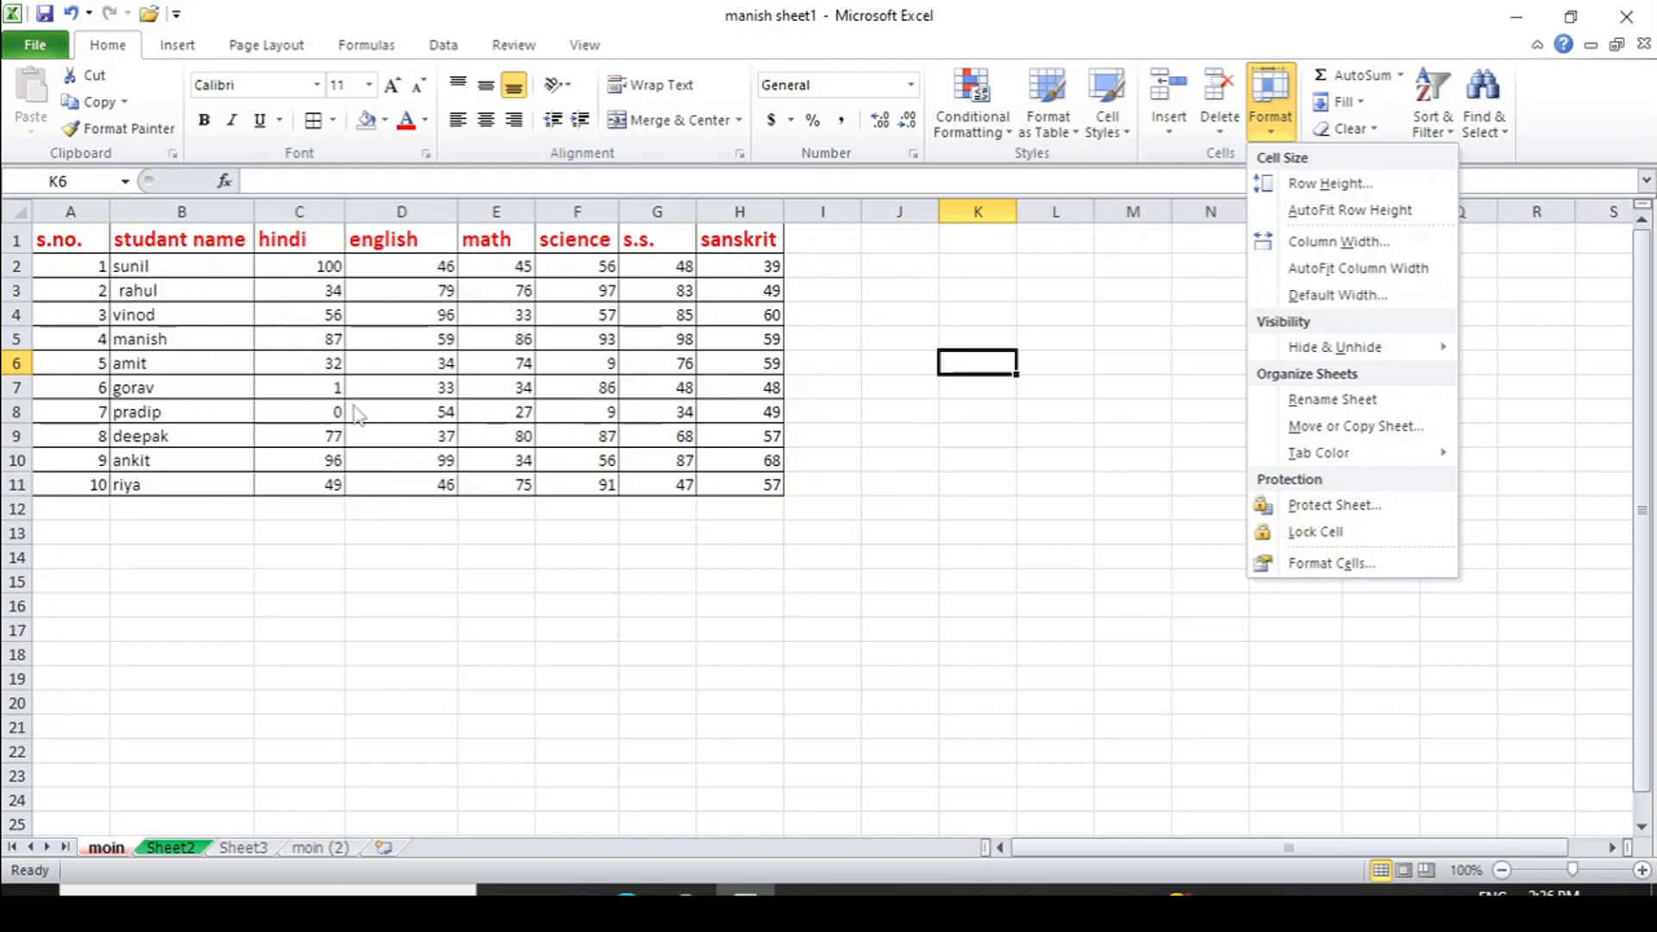
click(398, 550)
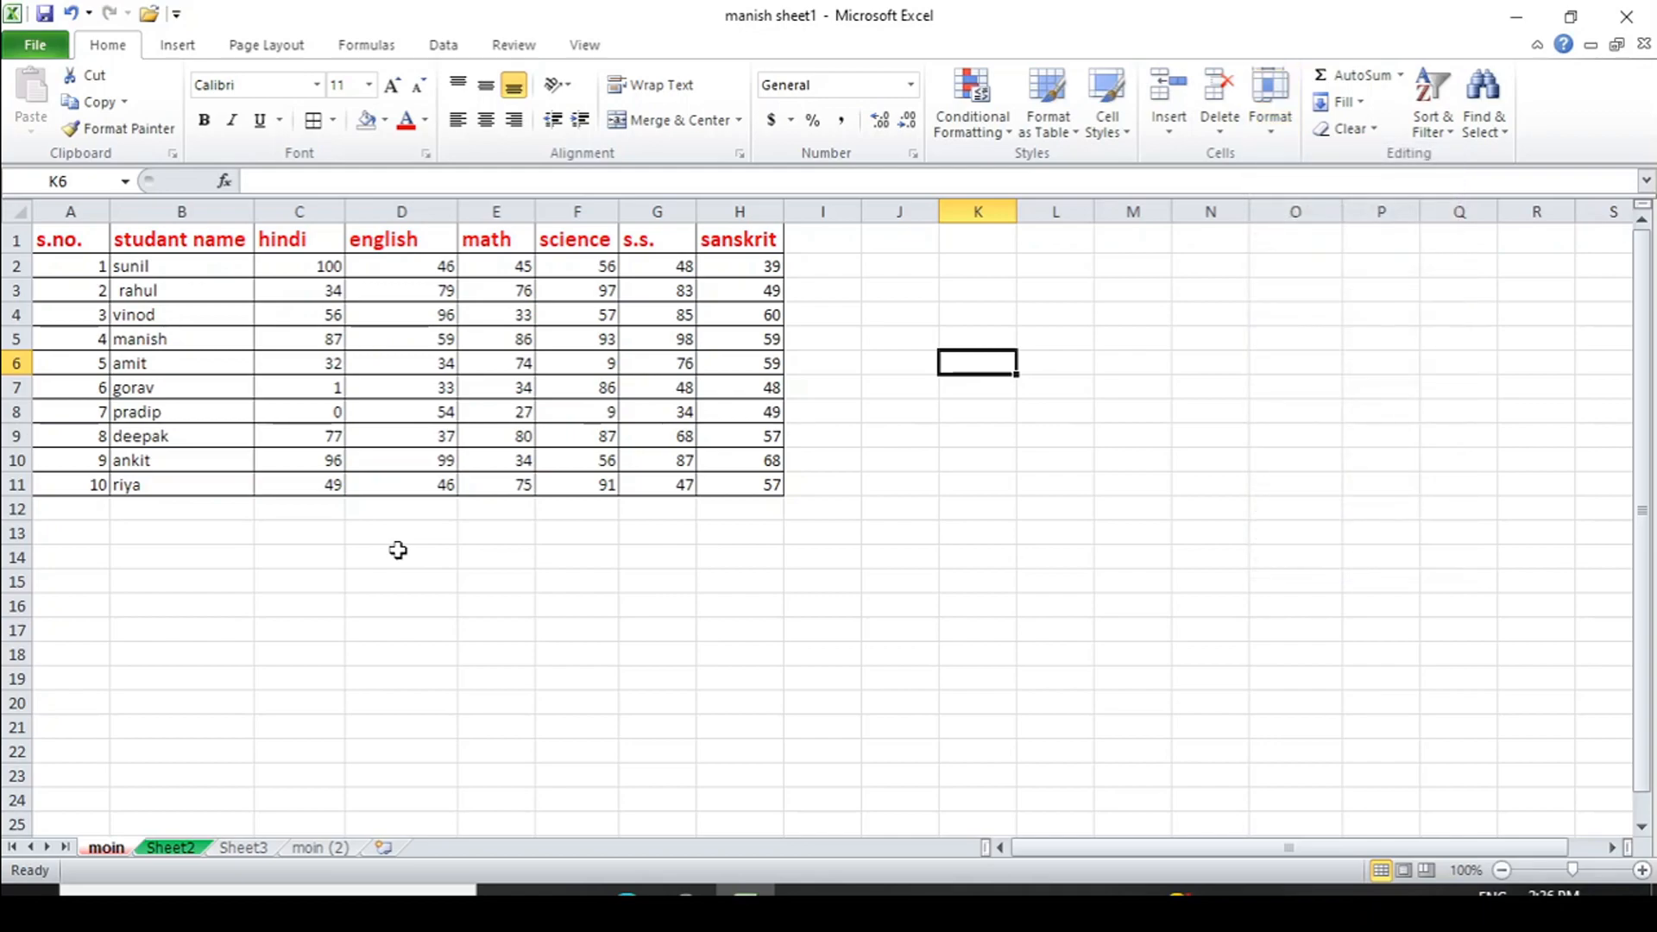
key(ctrl+a)
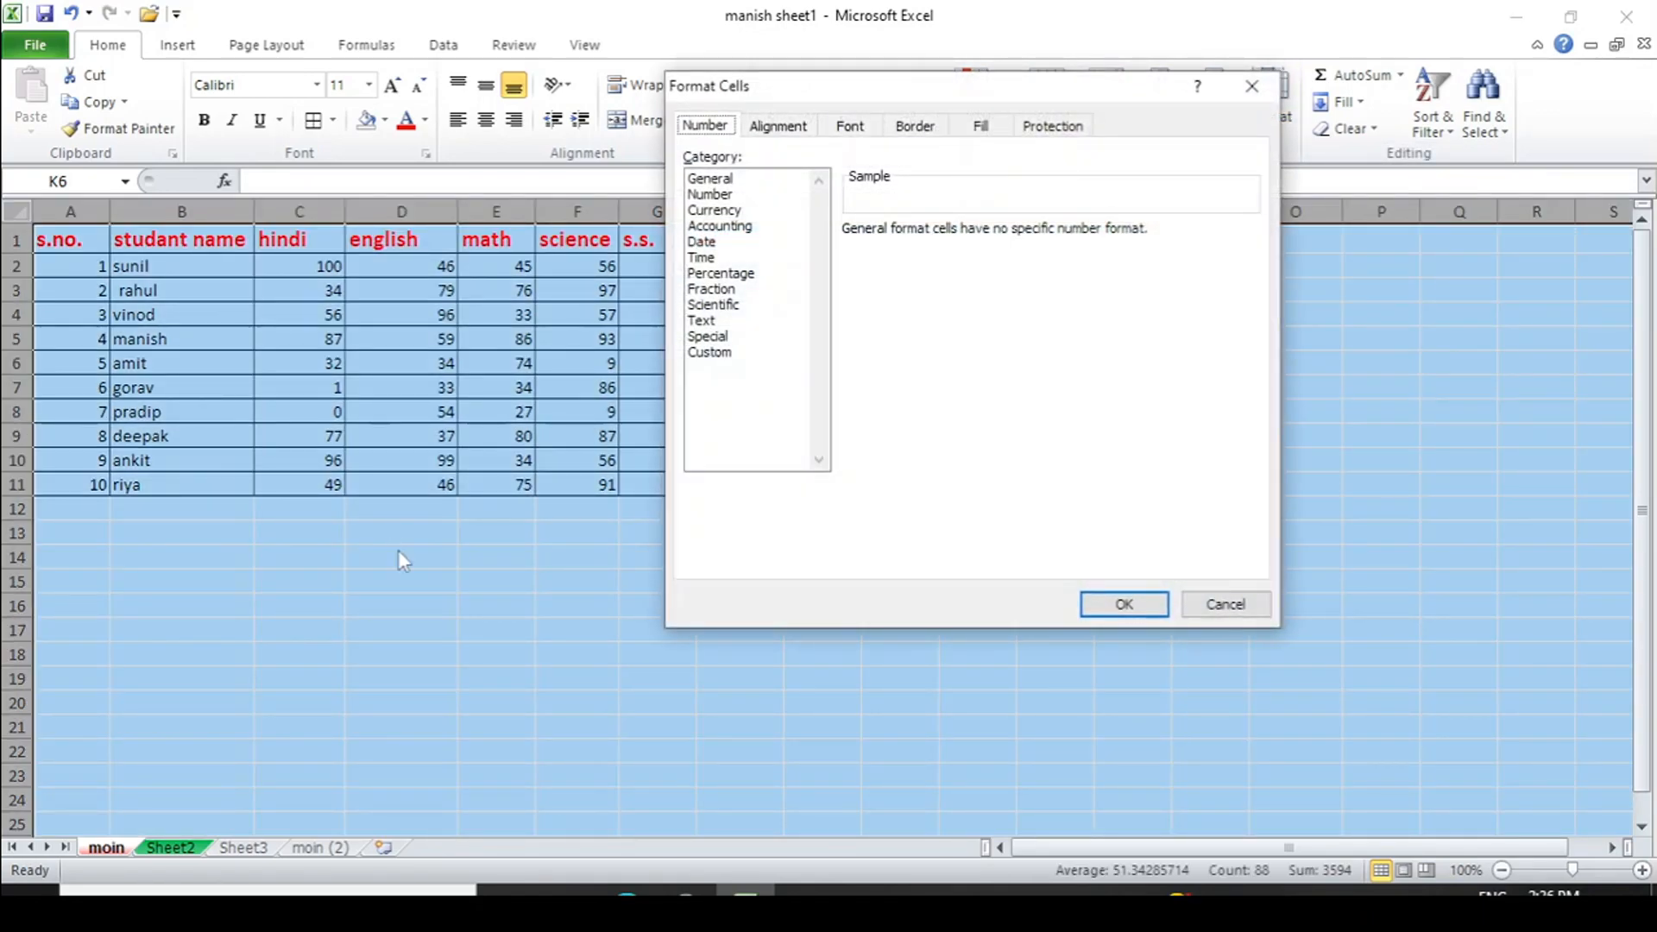
click(1065, 125)
click(694, 158)
click(693, 159)
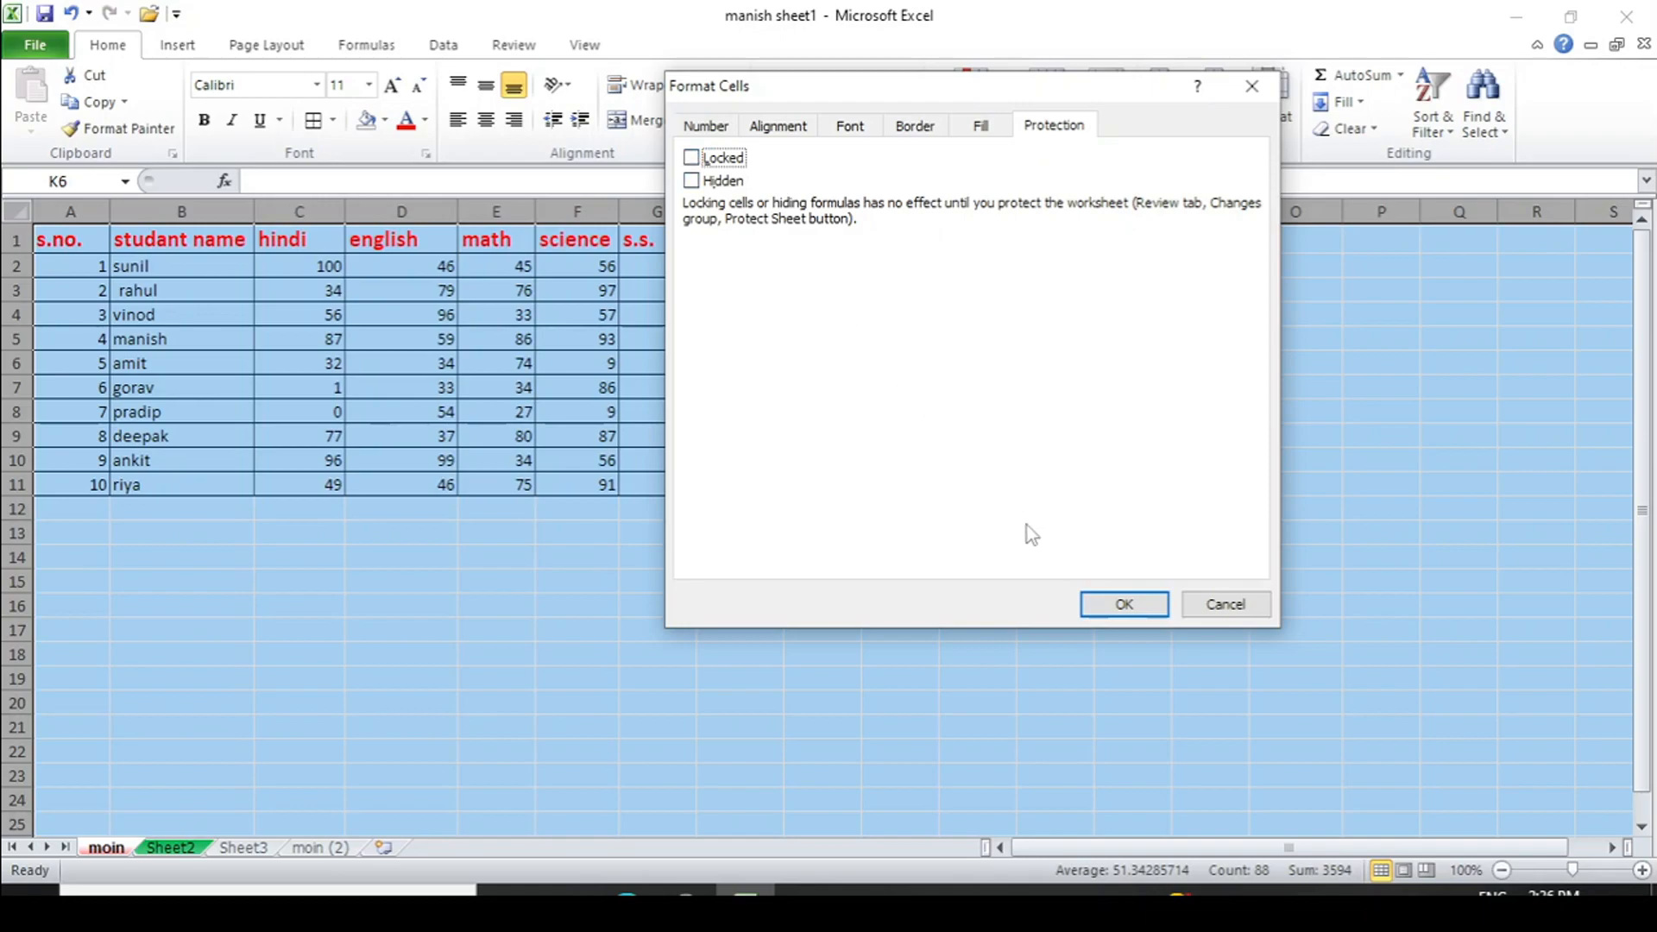
click(1111, 608)
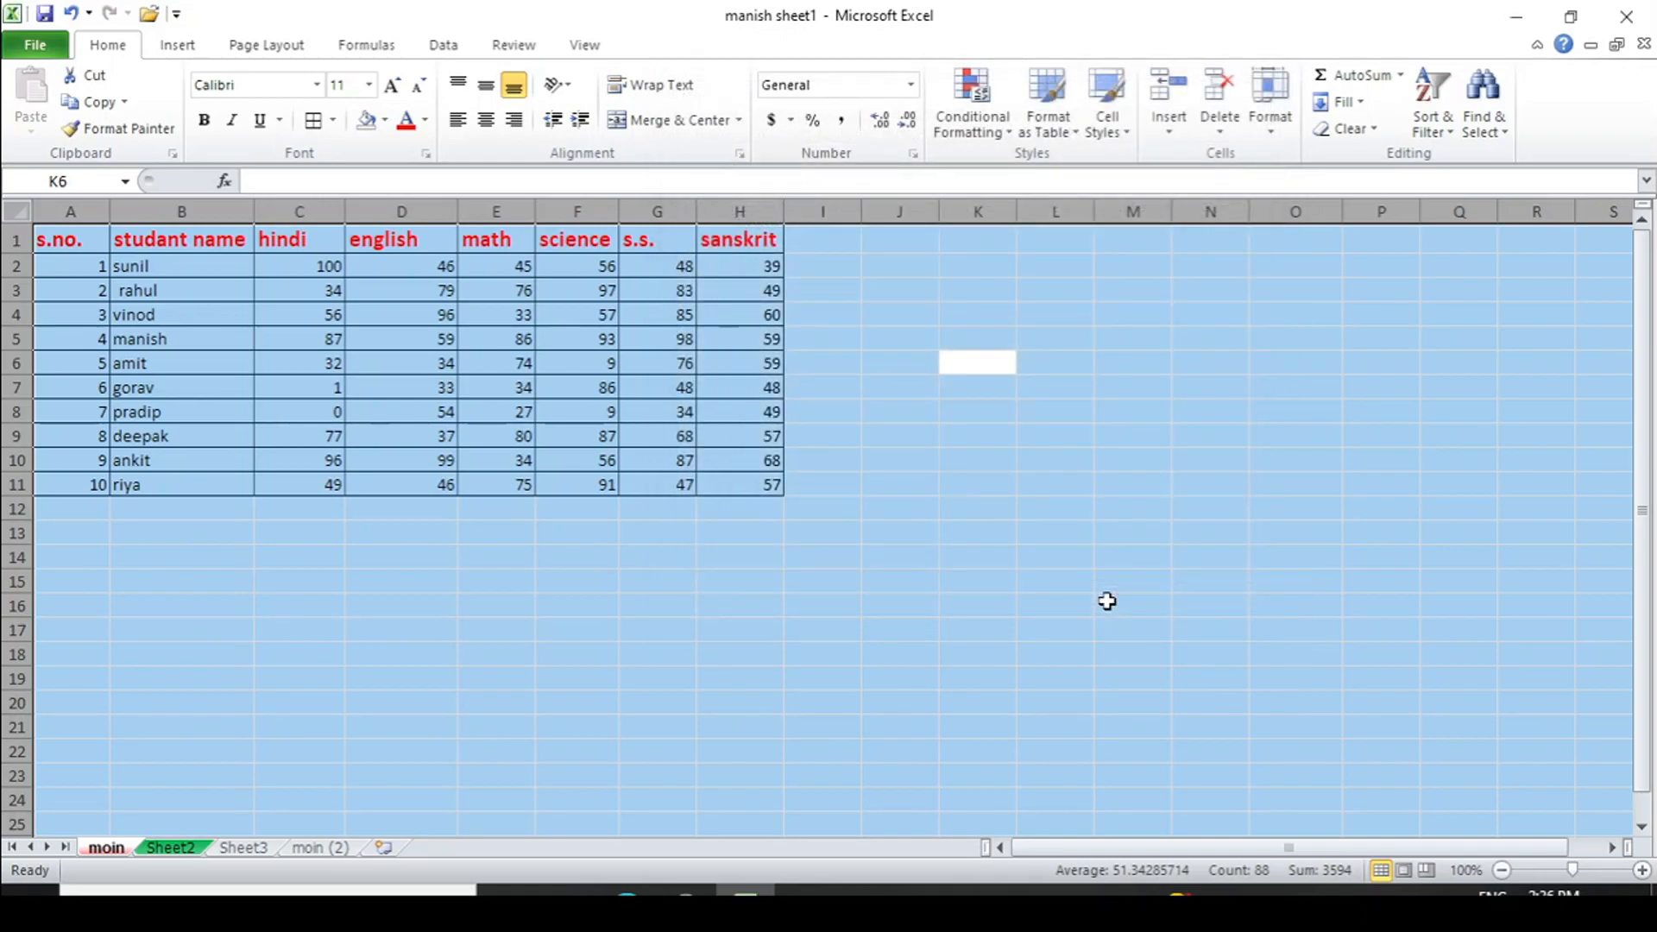
click(559, 604)
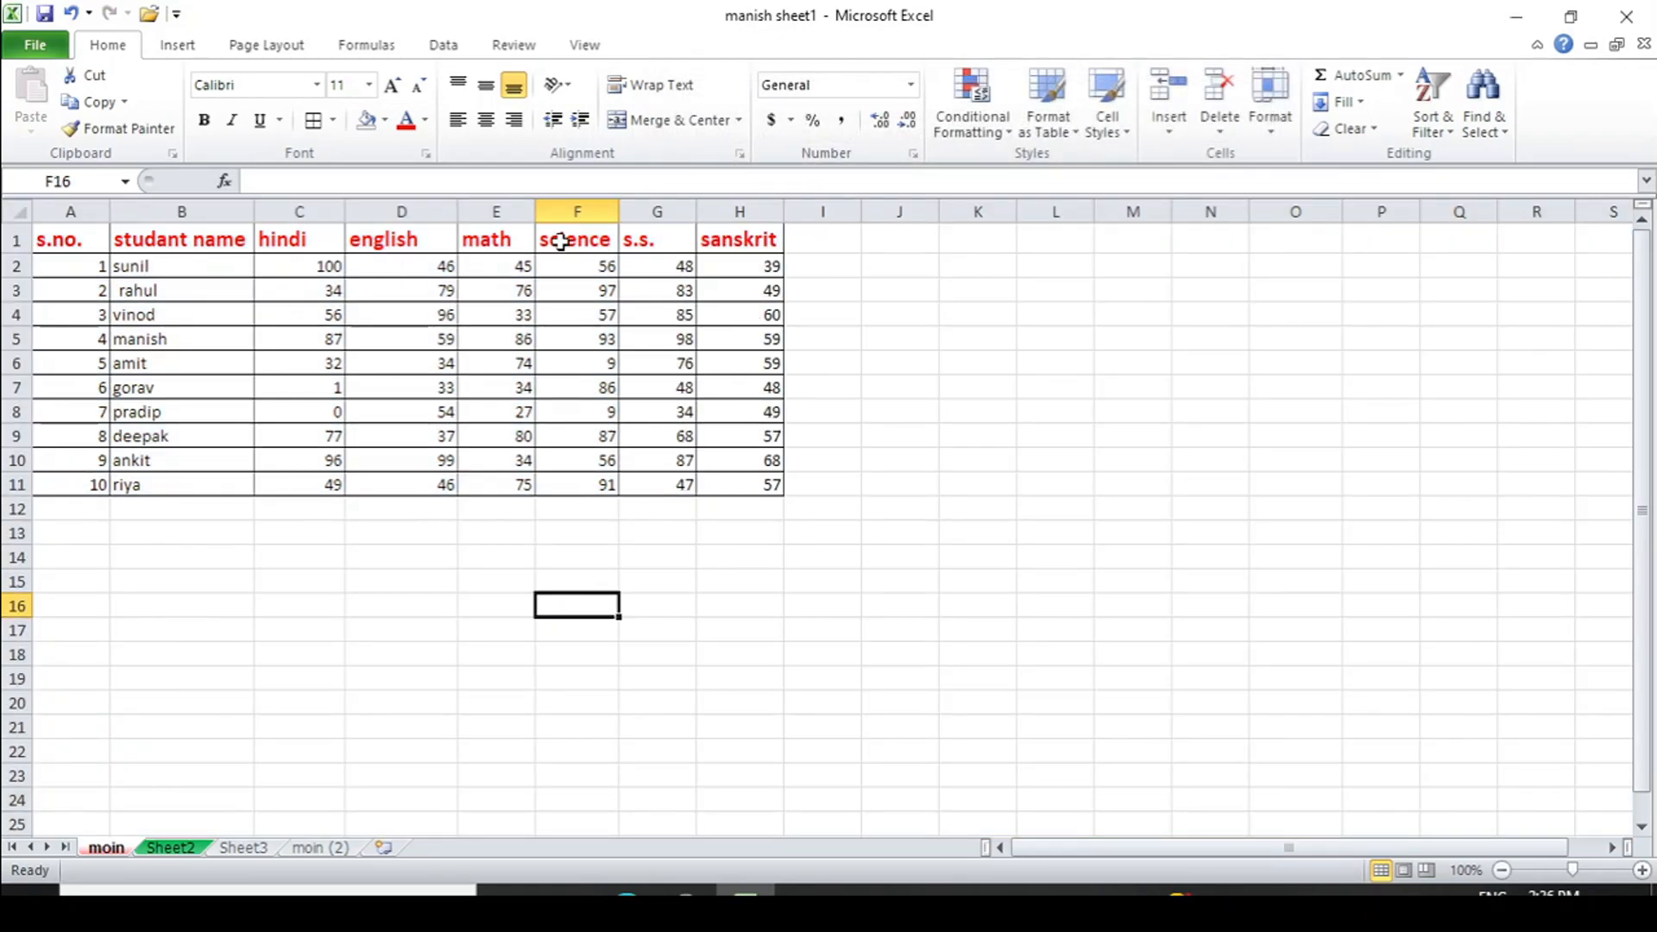
click(335, 485)
text(dsad)
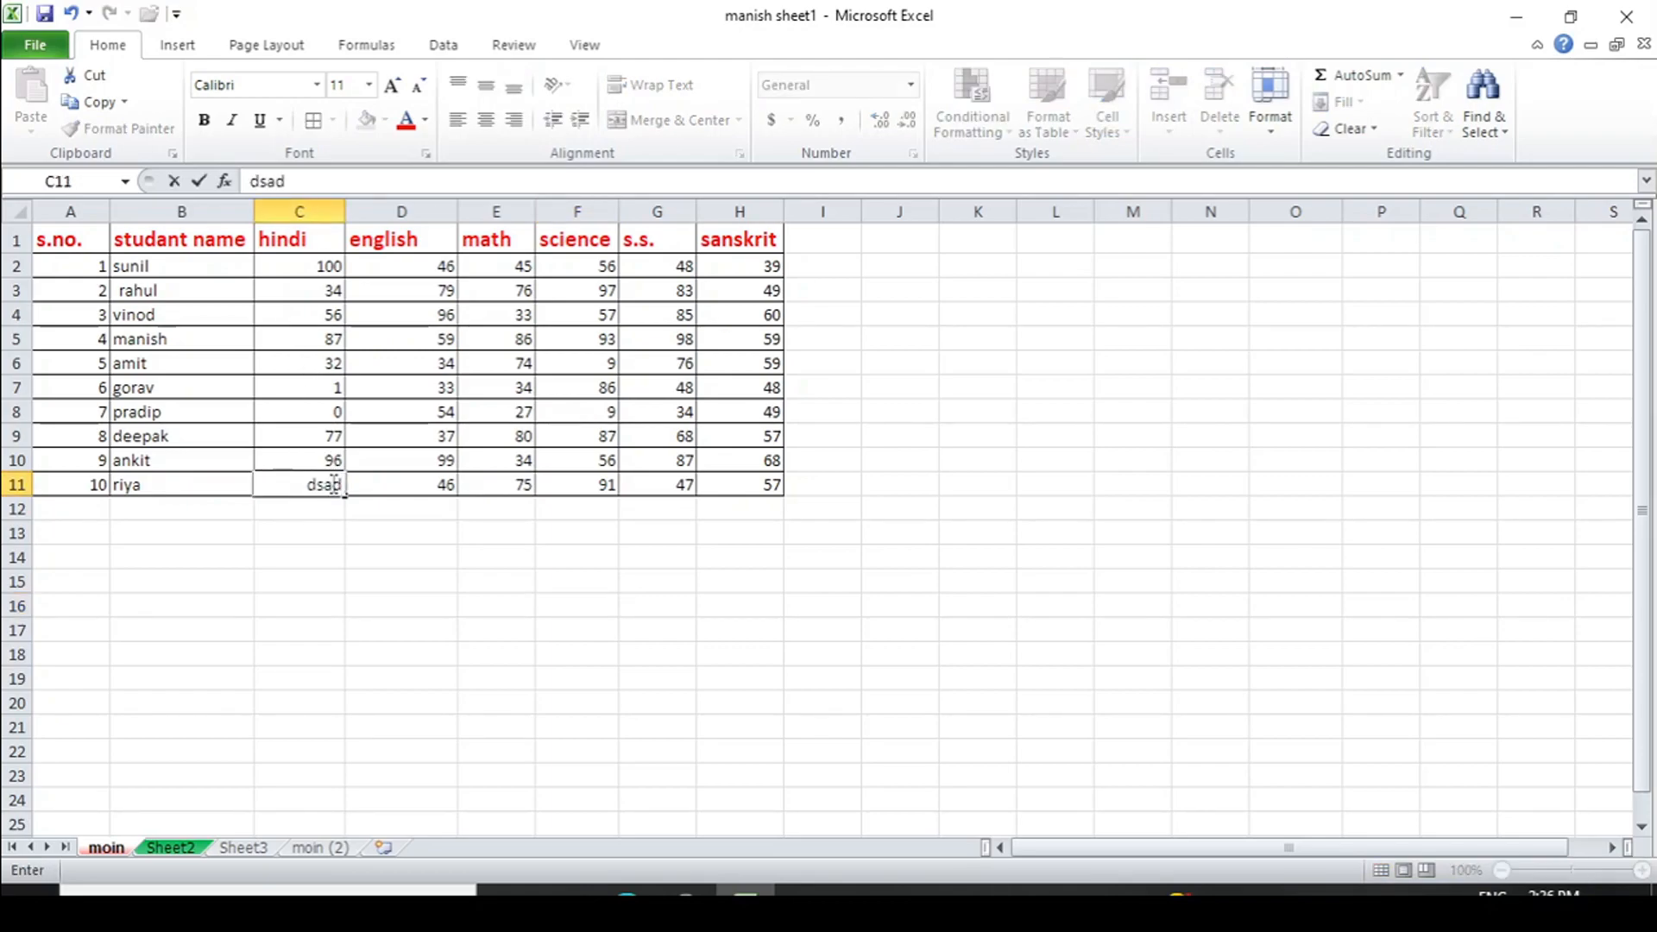
key(Escape)
click(321, 569)
text(dsd)
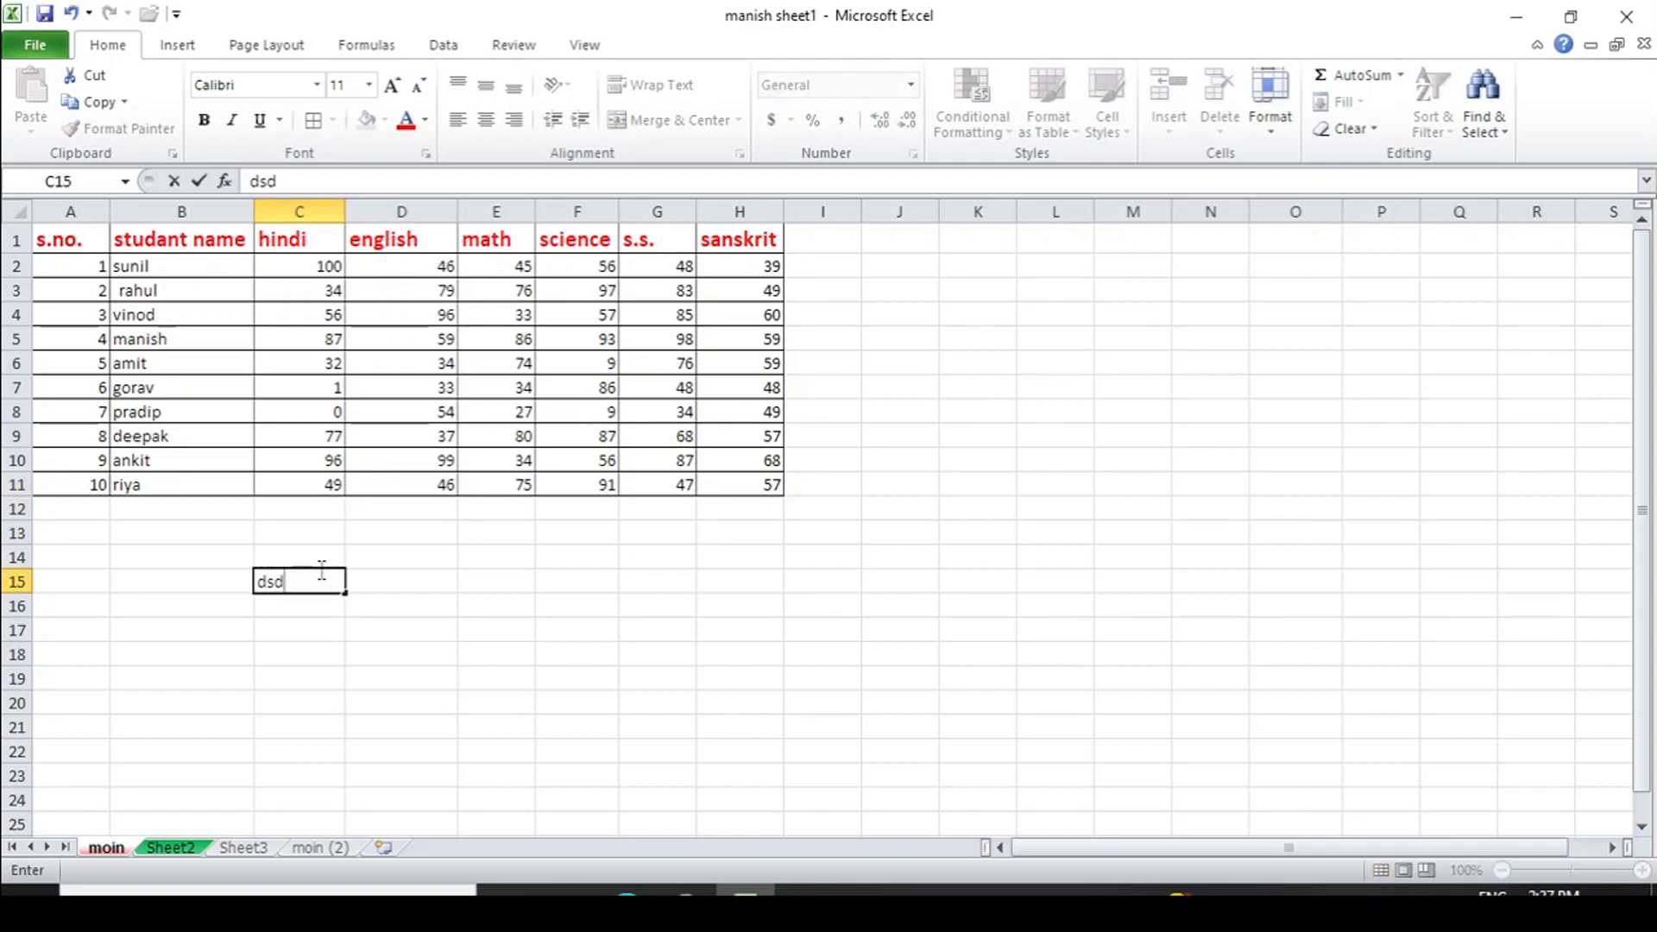
click(434, 603)
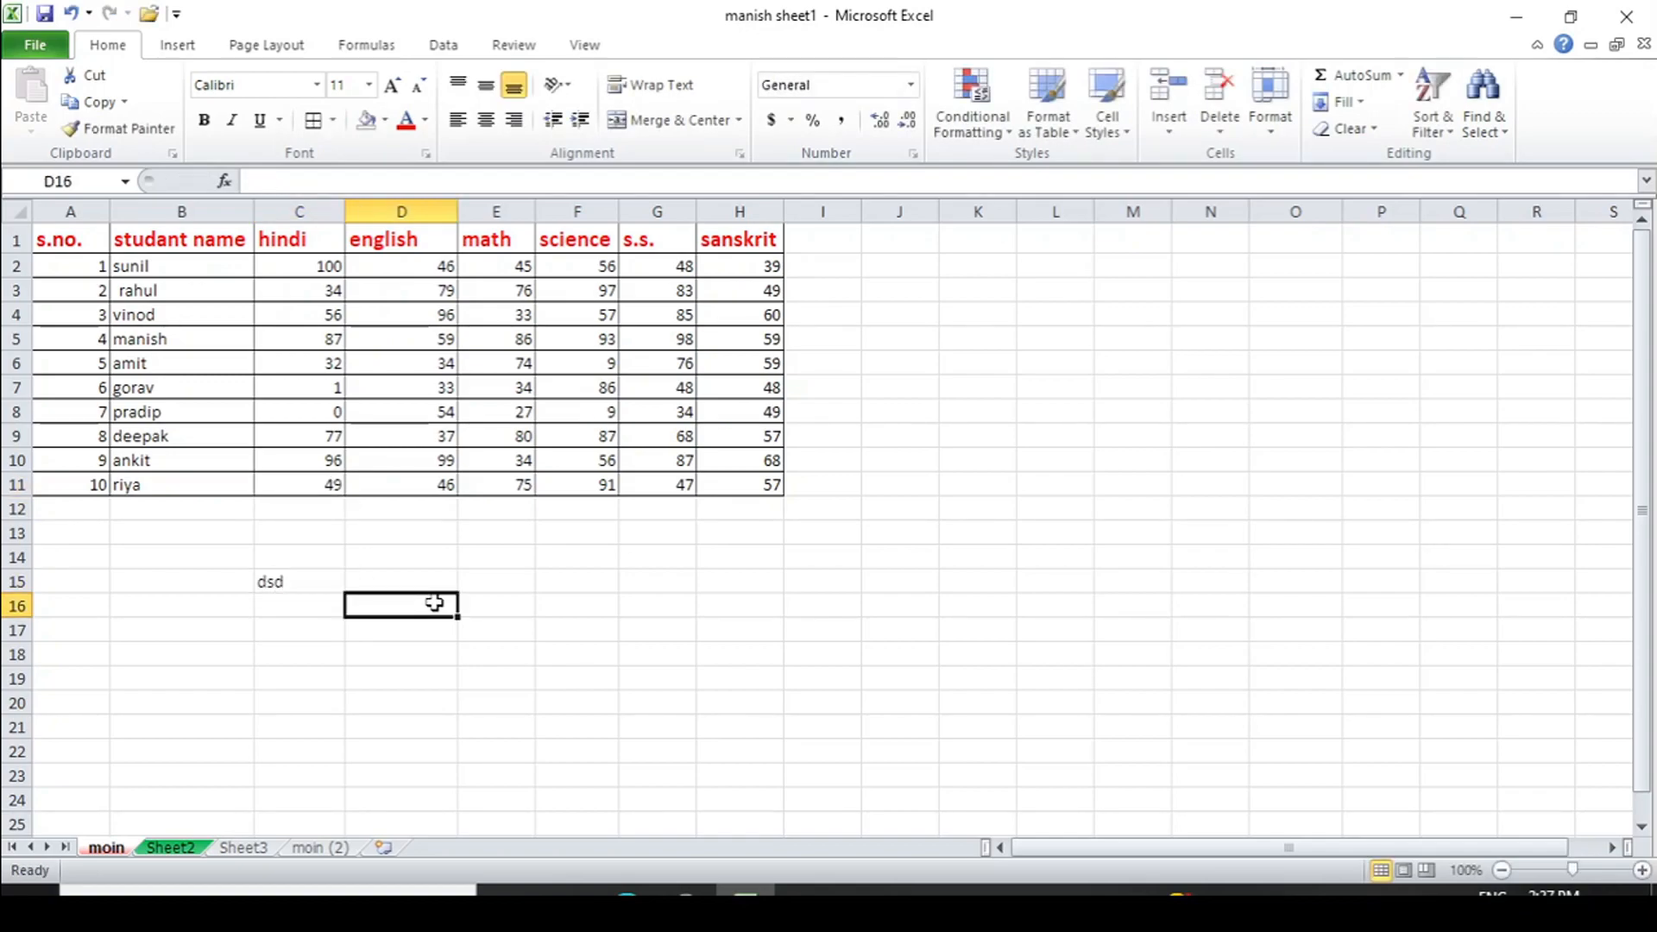
click(322, 581)
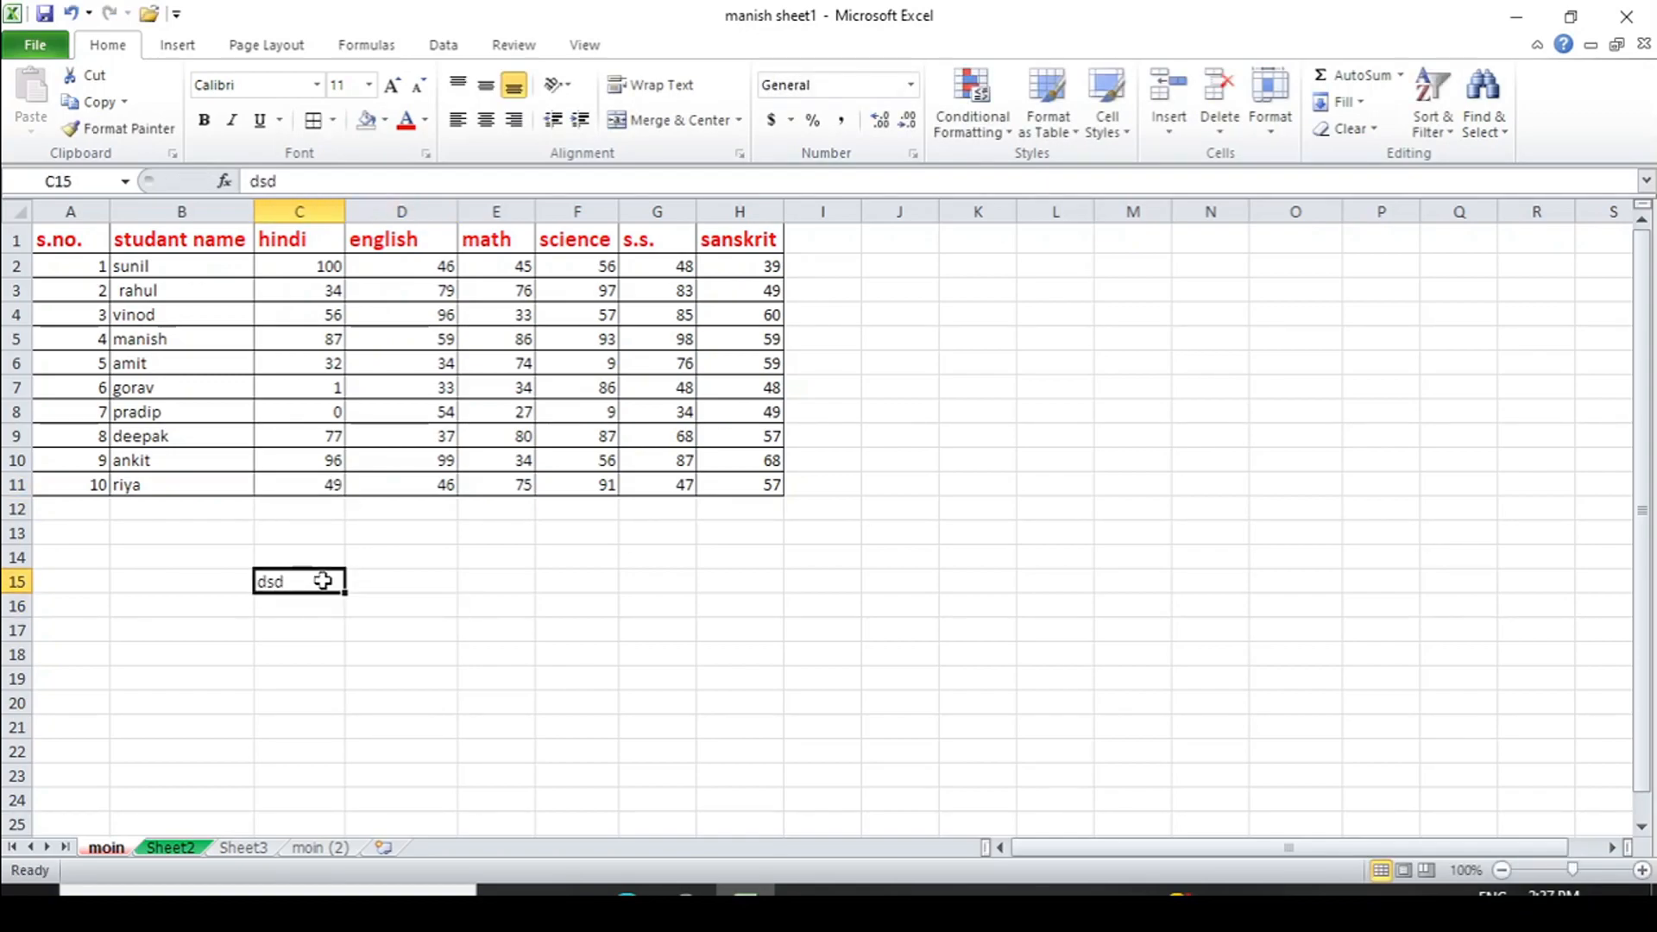
key(Delete)
drag(319, 262, 755, 473)
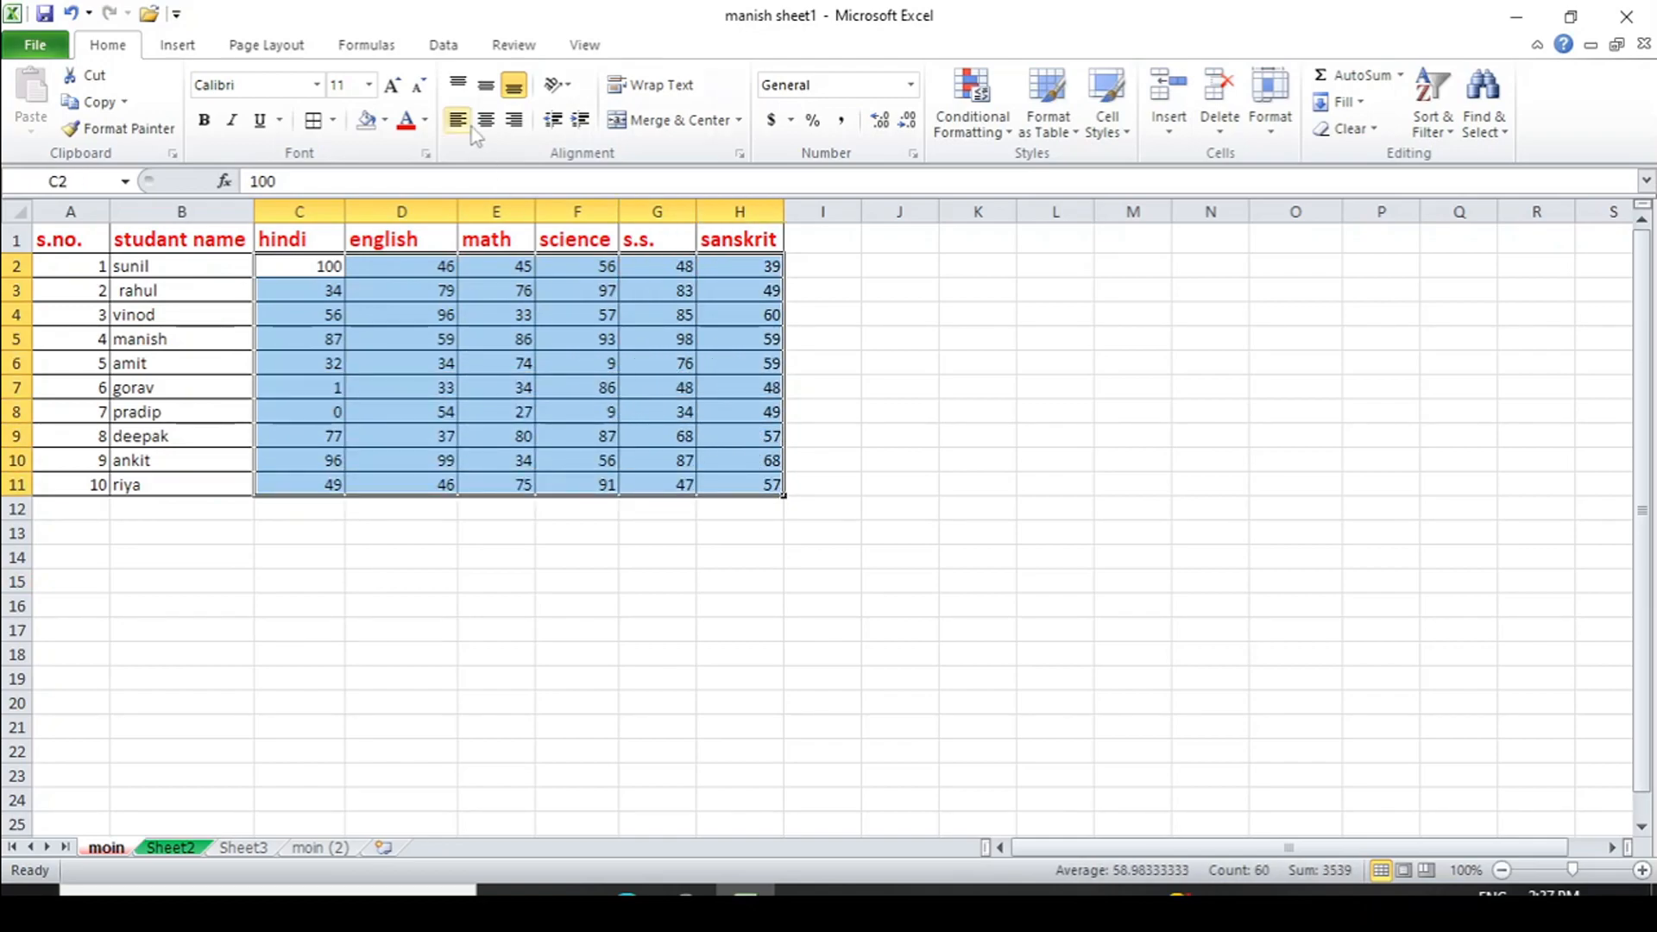
- Fill C2:H11 yellow and tick Locked for those cells in Format Cells > Protection
click(386, 122)
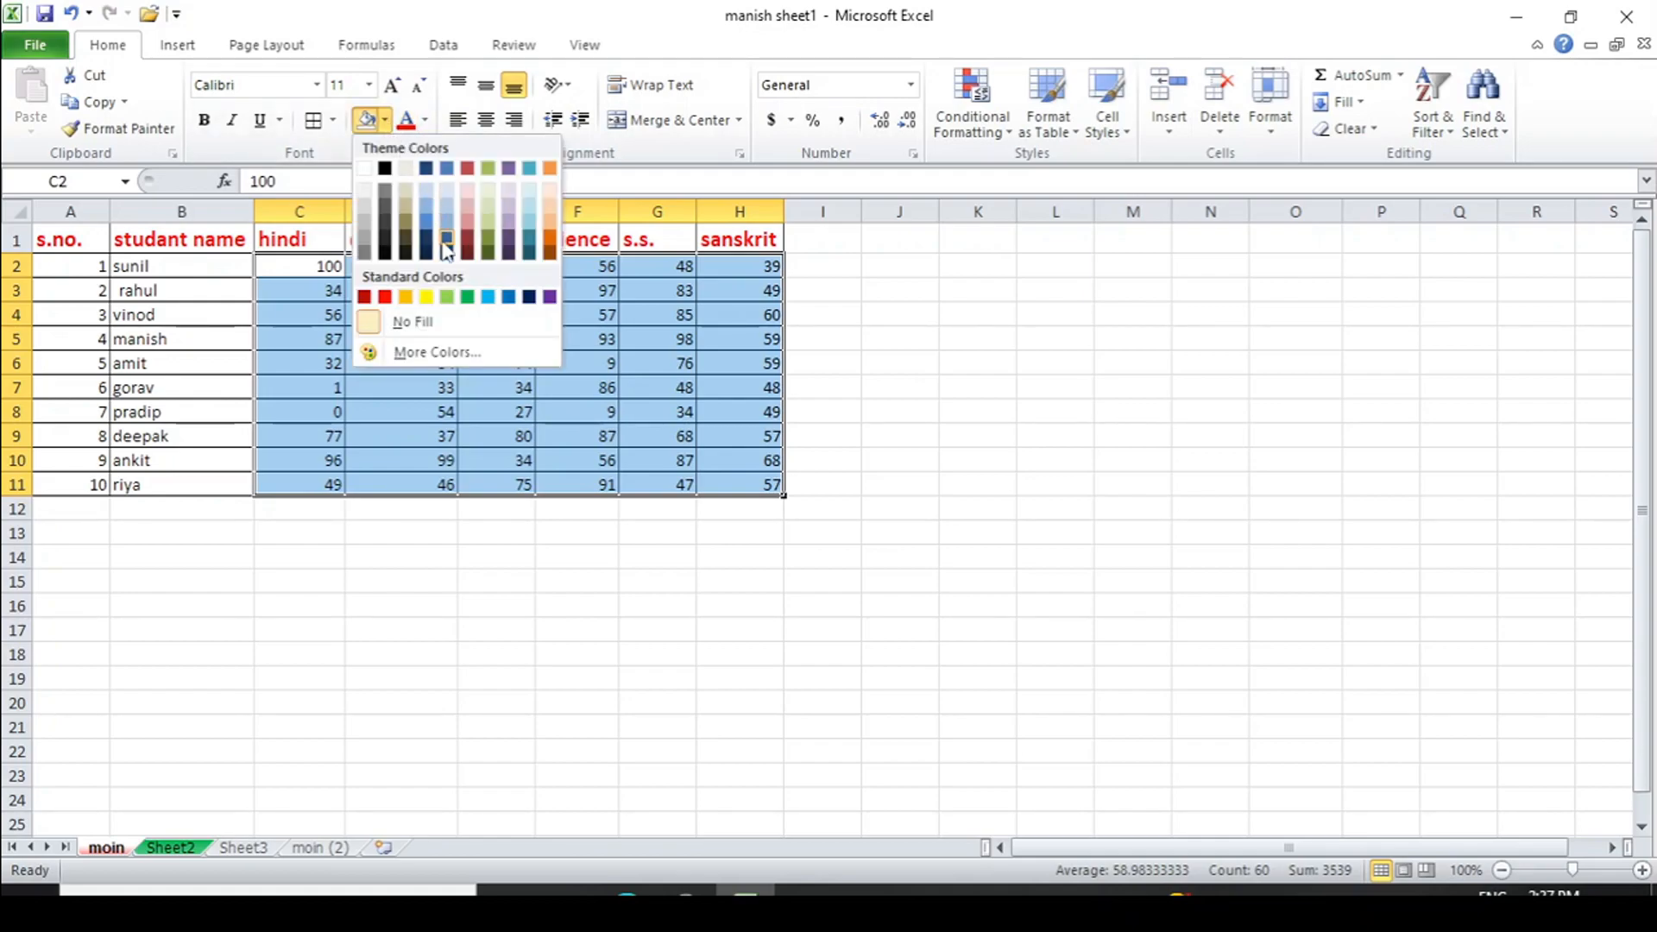
click(429, 298)
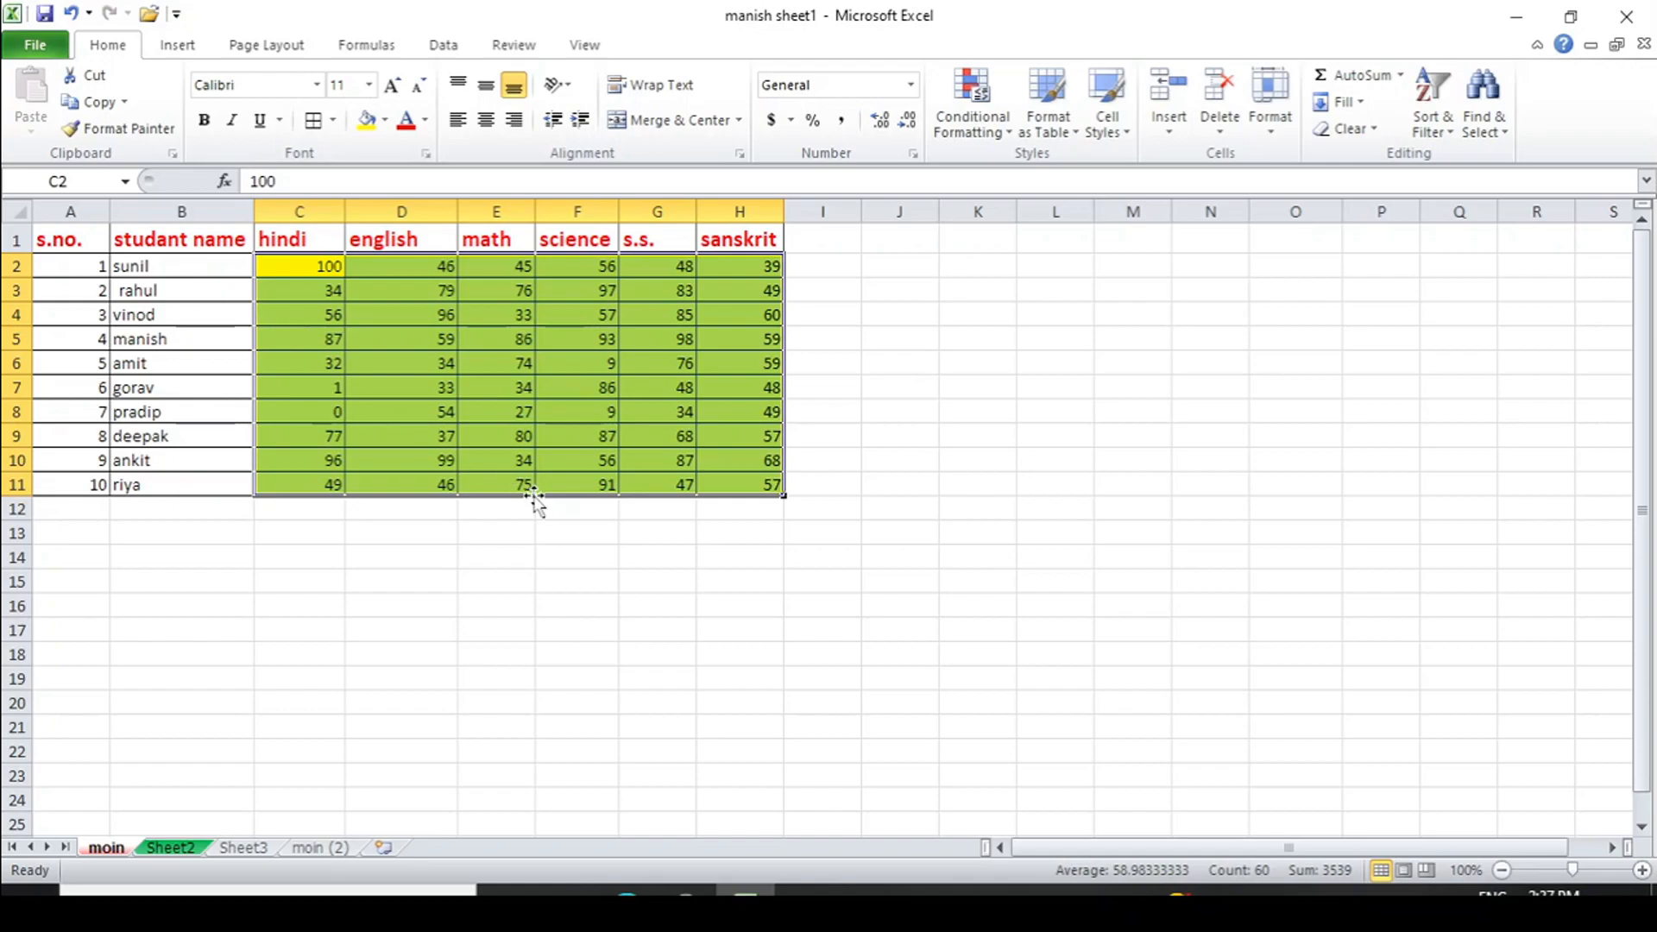
key(ctrl+1)
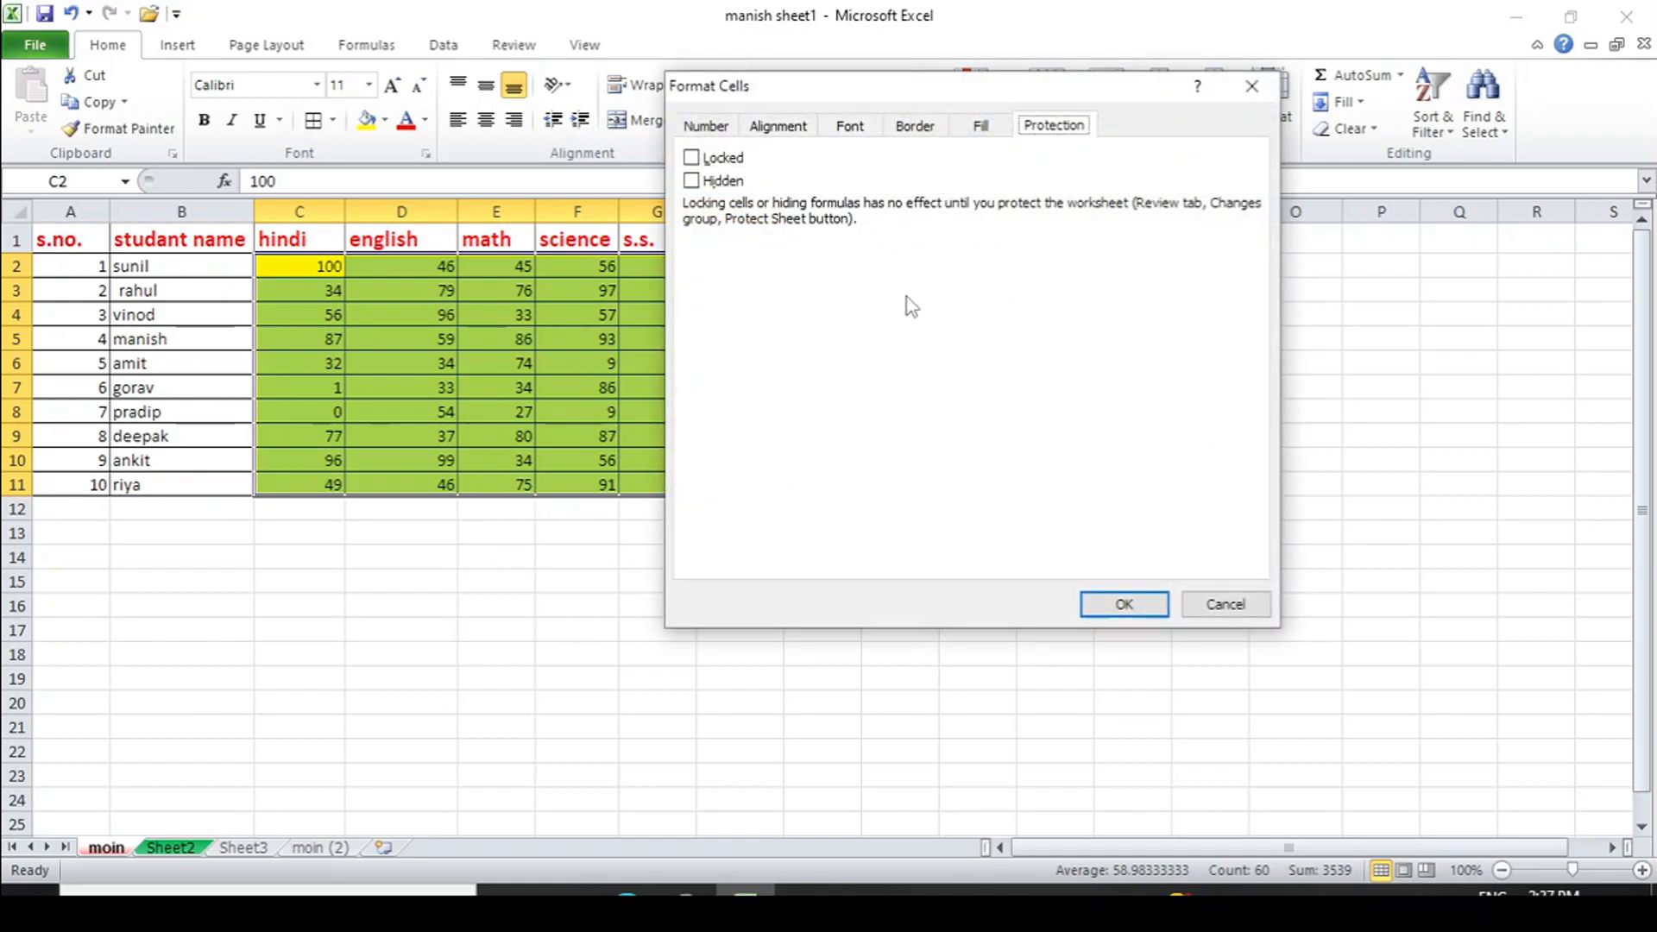
click(697, 162)
click(1125, 606)
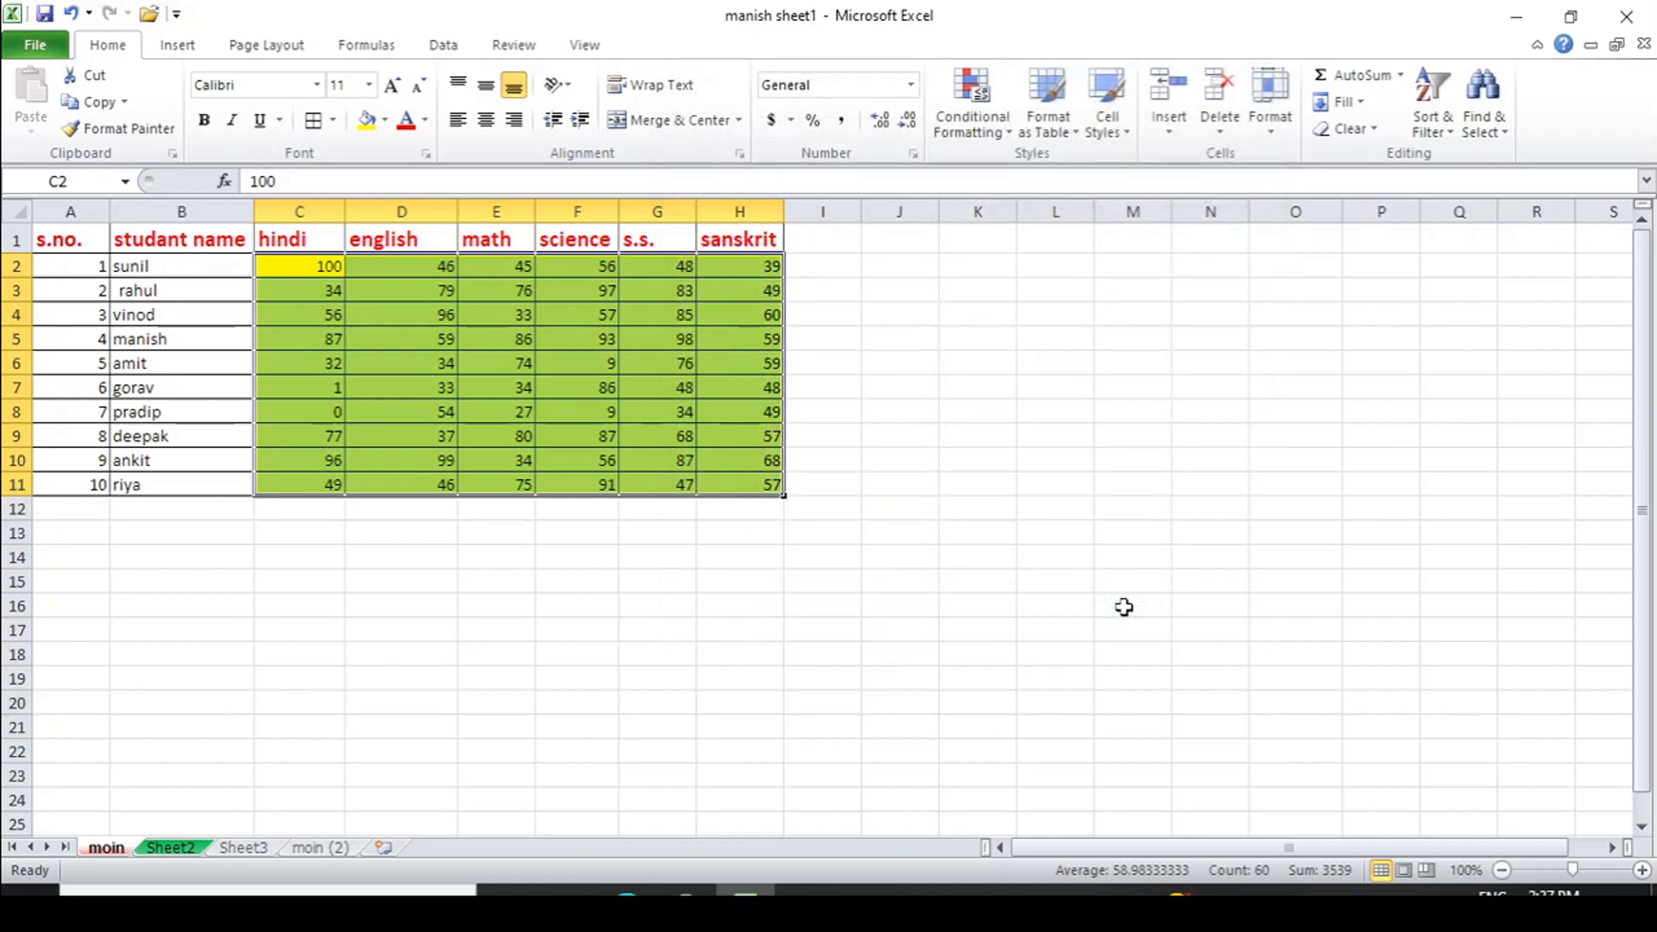
- Protect the sheet from Review > Protect Sheet with a confirmed password, then deselect the marks
click(513, 45)
click(699, 113)
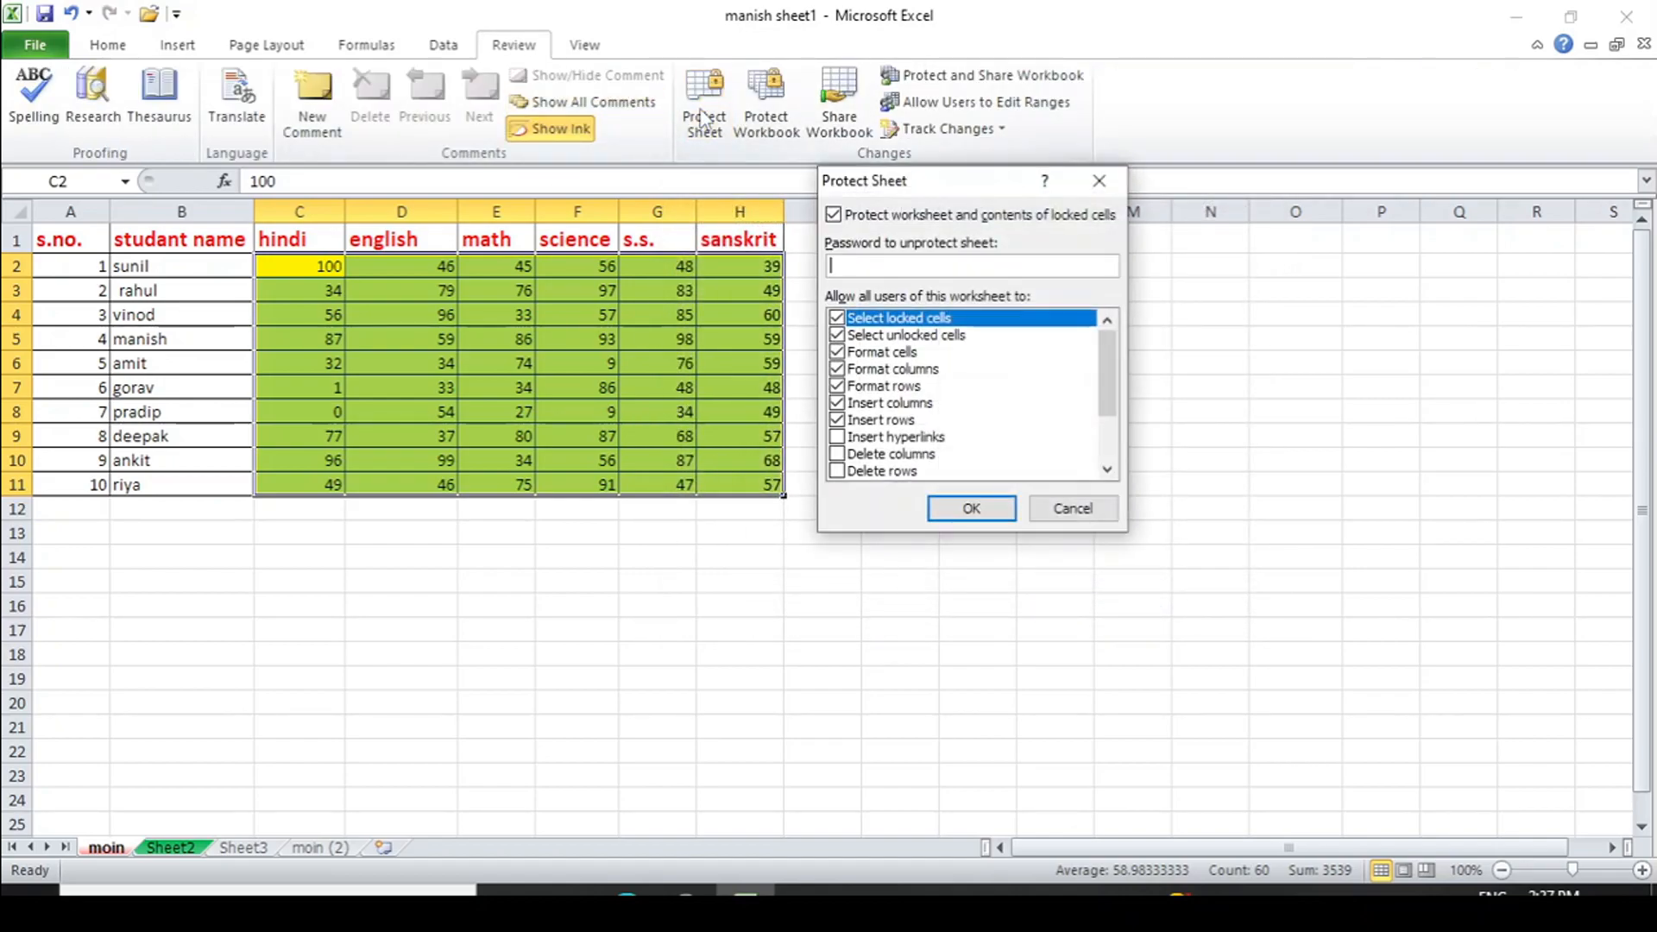
text(1)
click(952, 509)
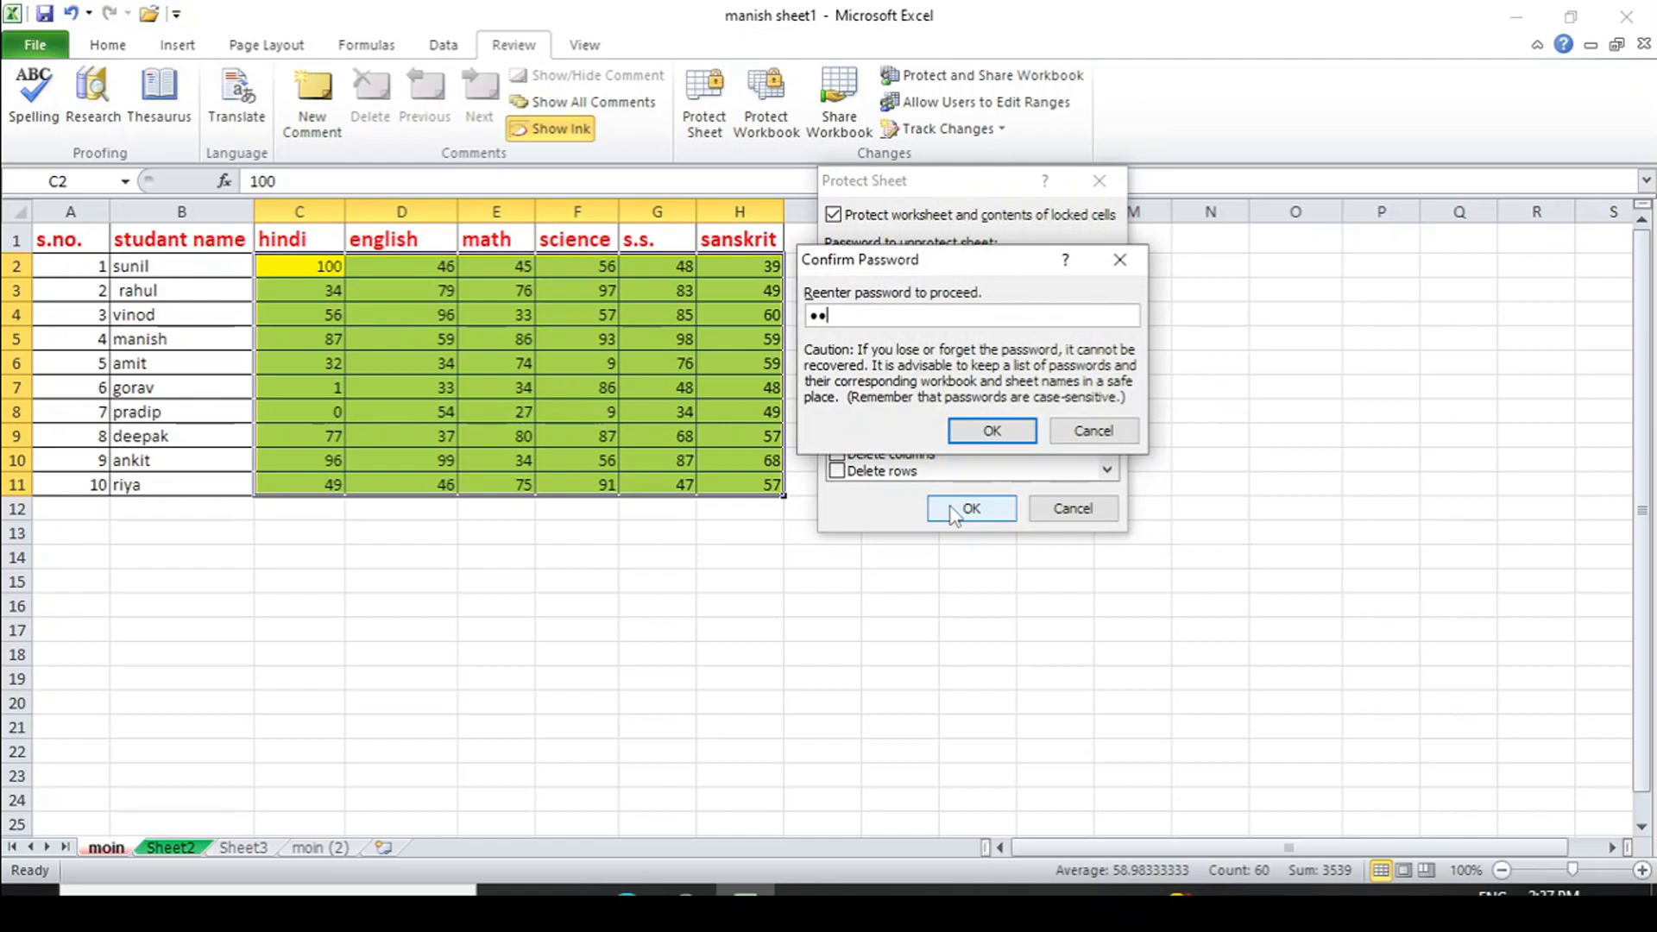
click(991, 430)
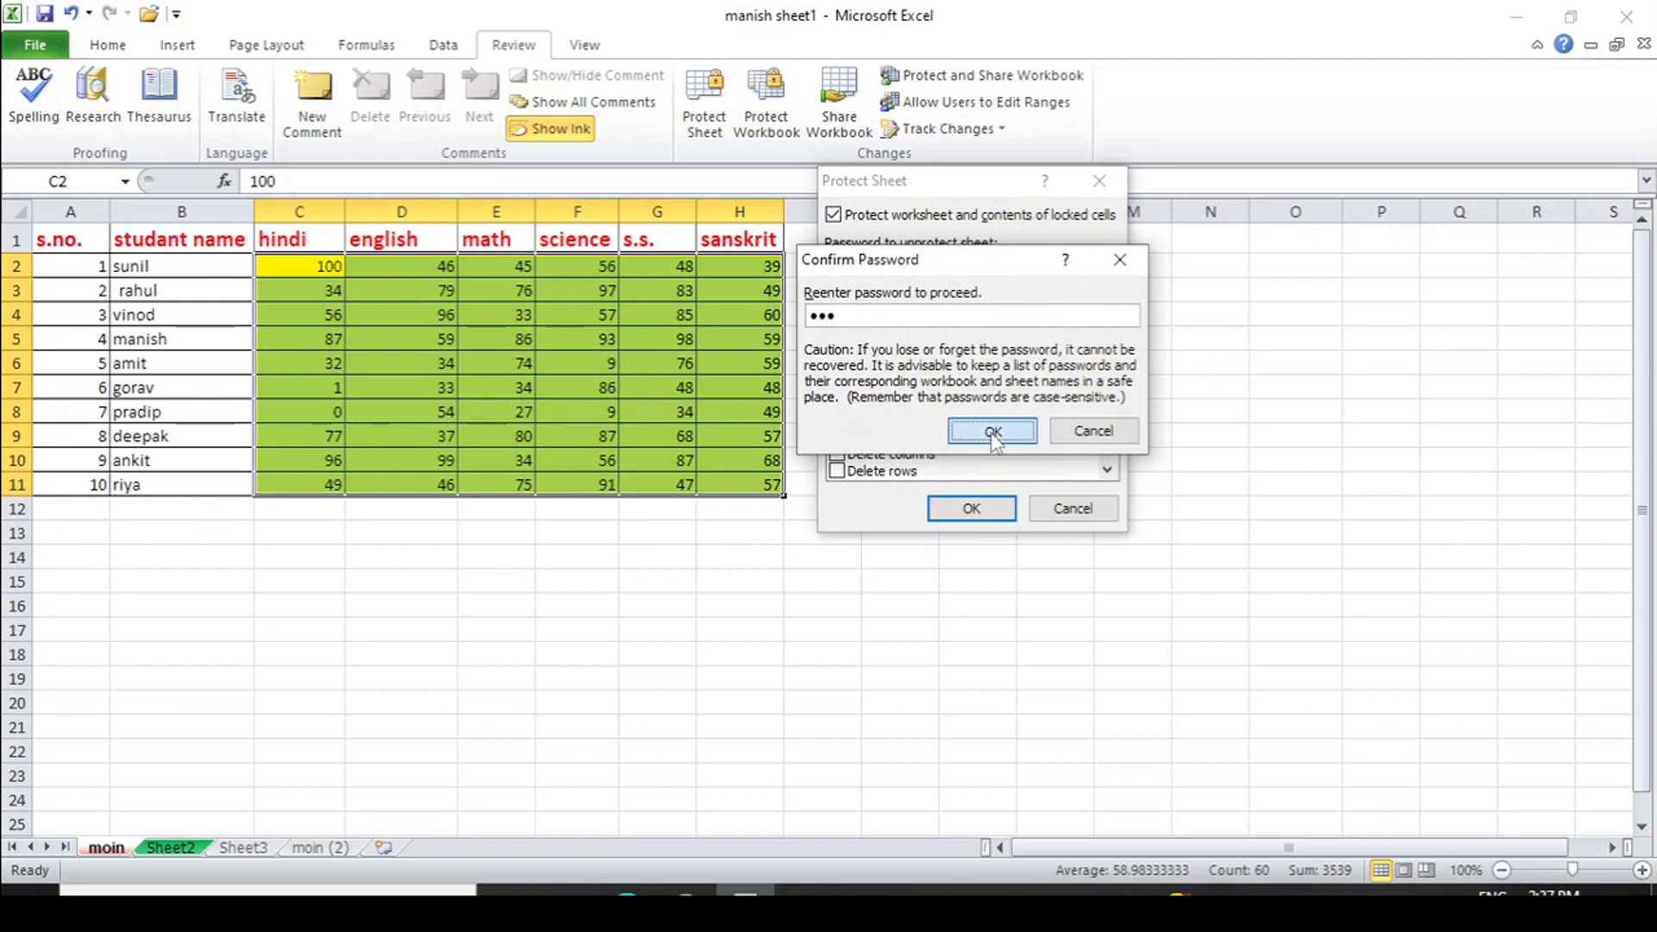
click(729, 649)
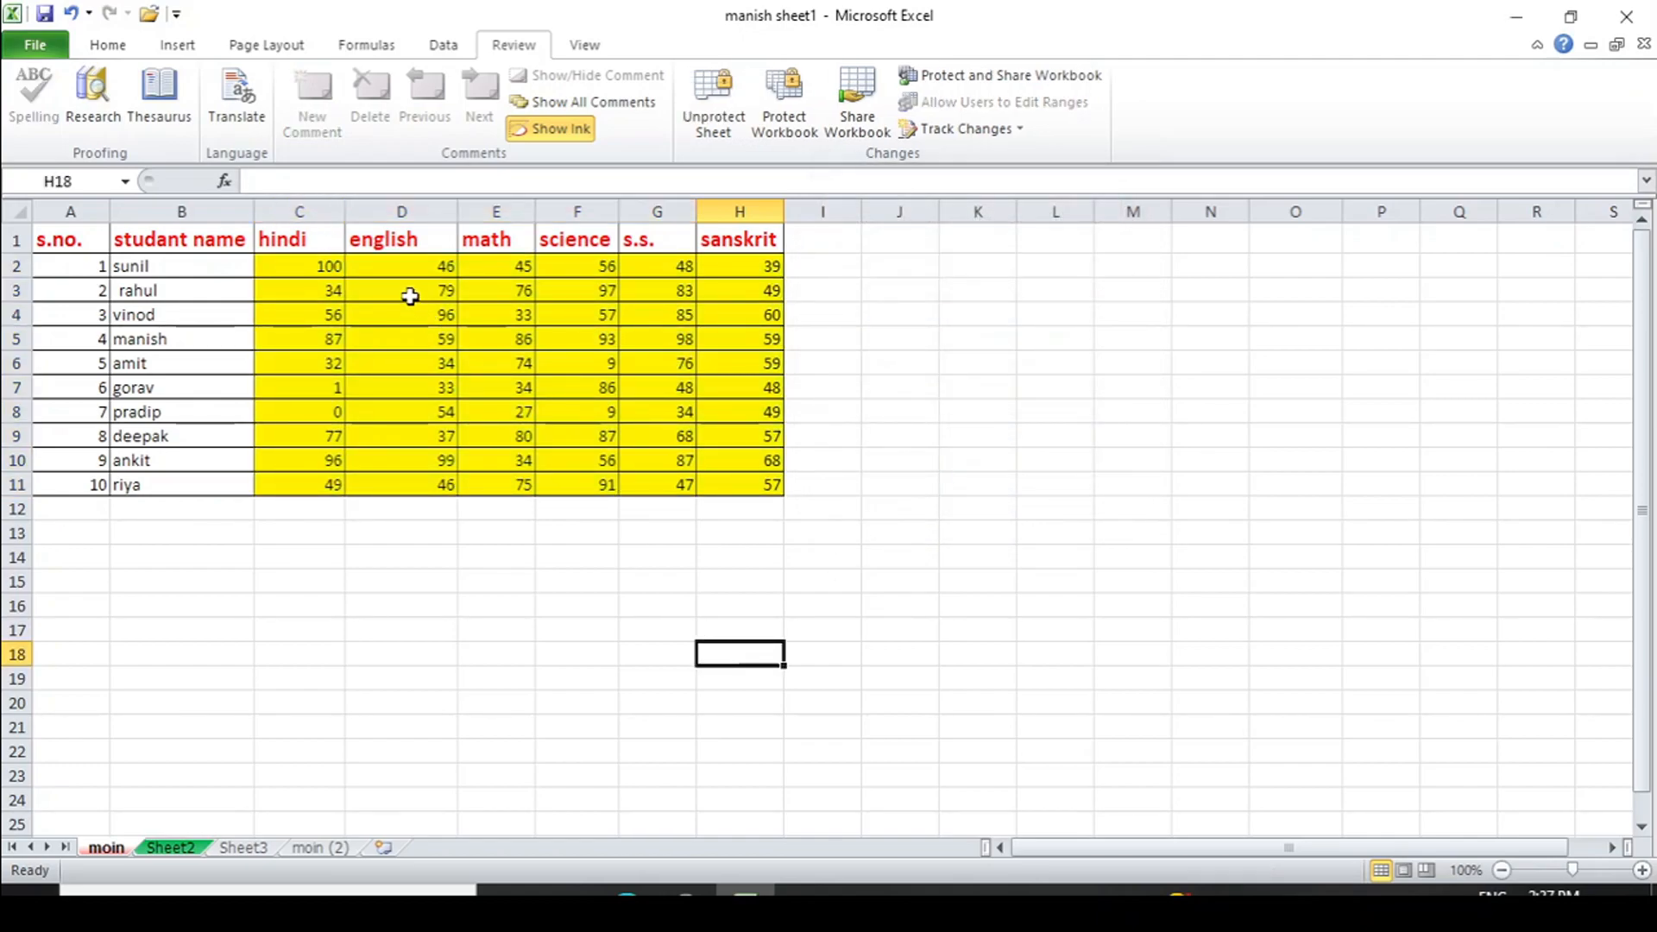
- Type 'rfedf' into unlocked C16, see locked C11 refuse editing, then select the marks
double_click(314, 605)
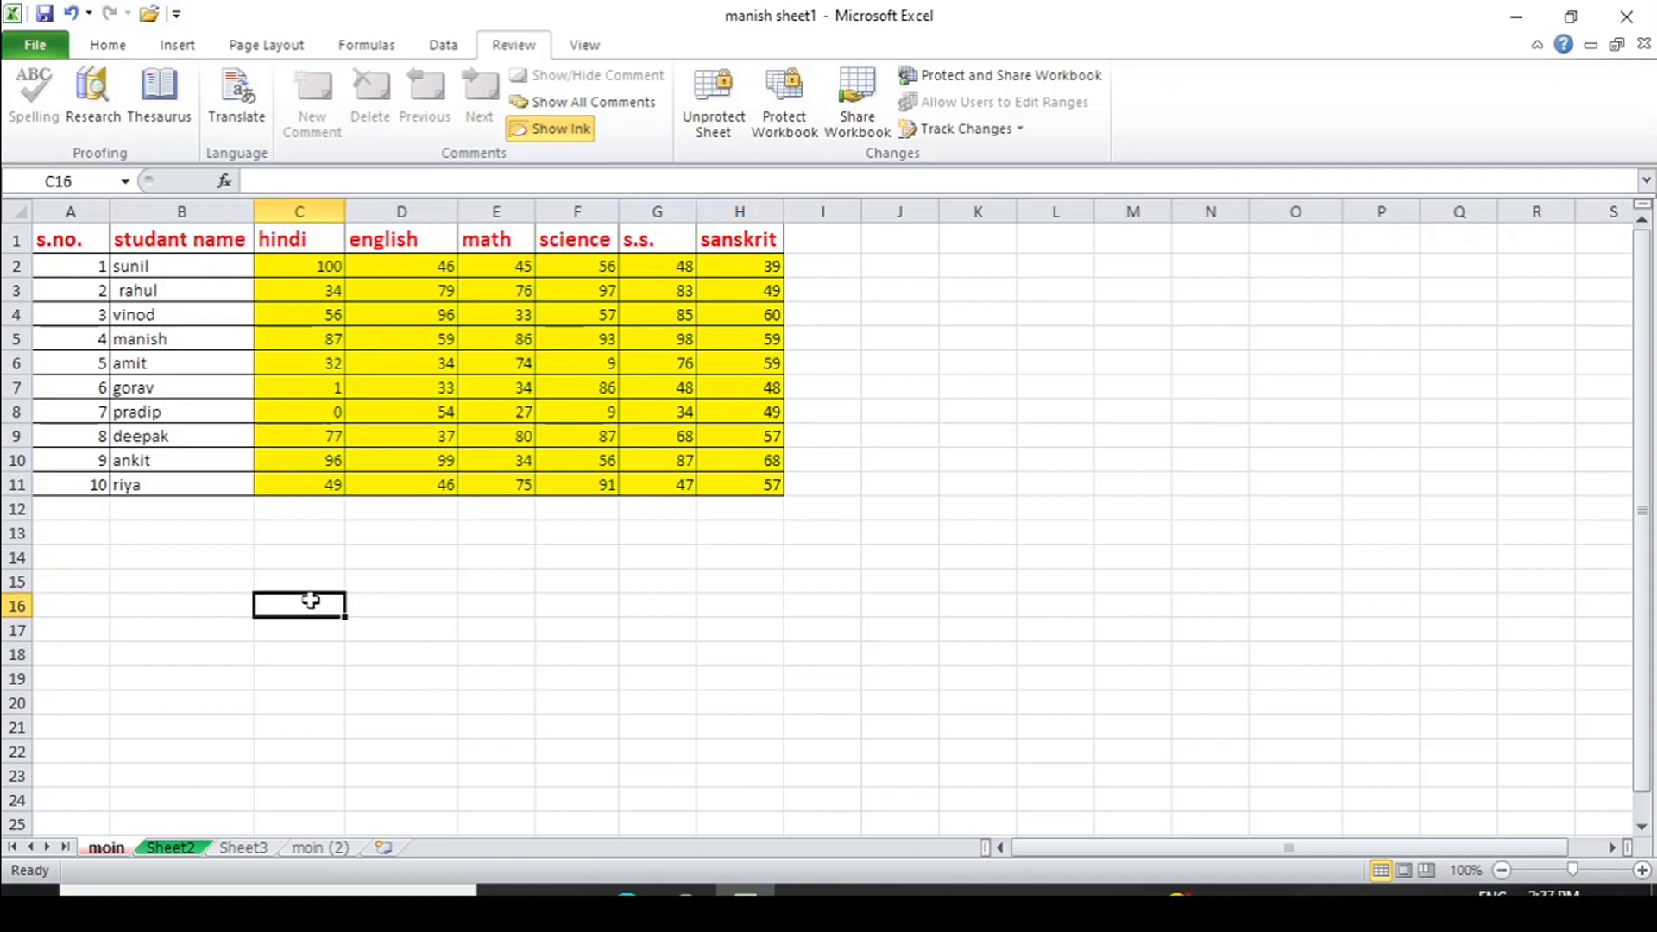
text(rfedf)
click(307, 482)
double_click(307, 482)
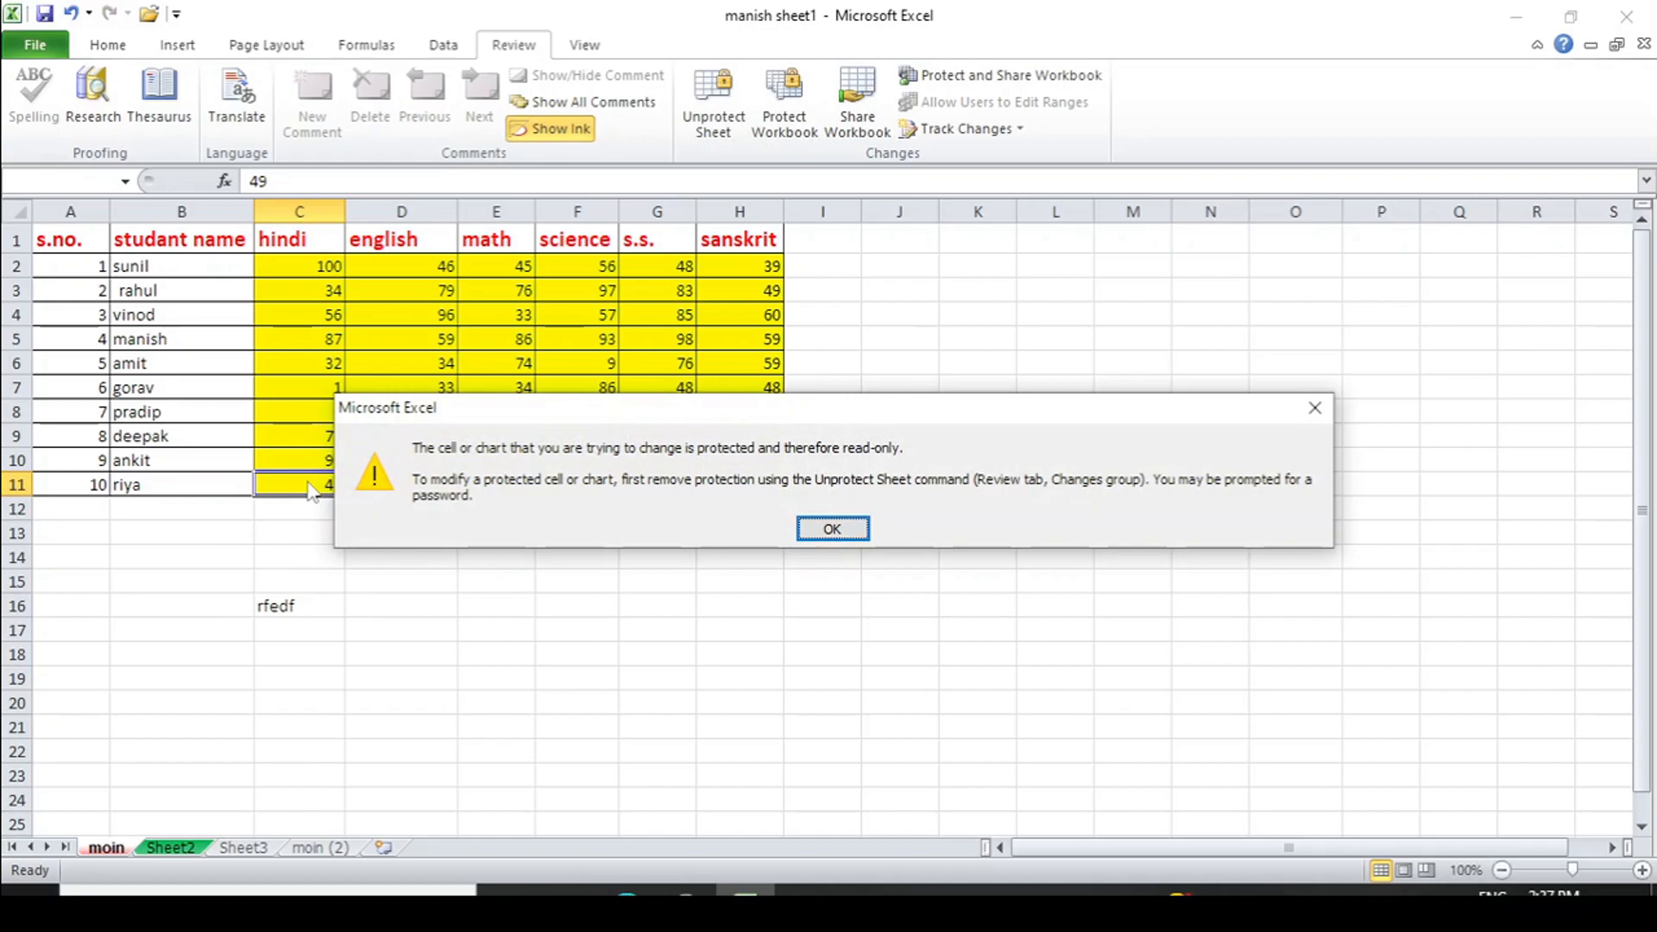
drag(506, 411, 827, 545)
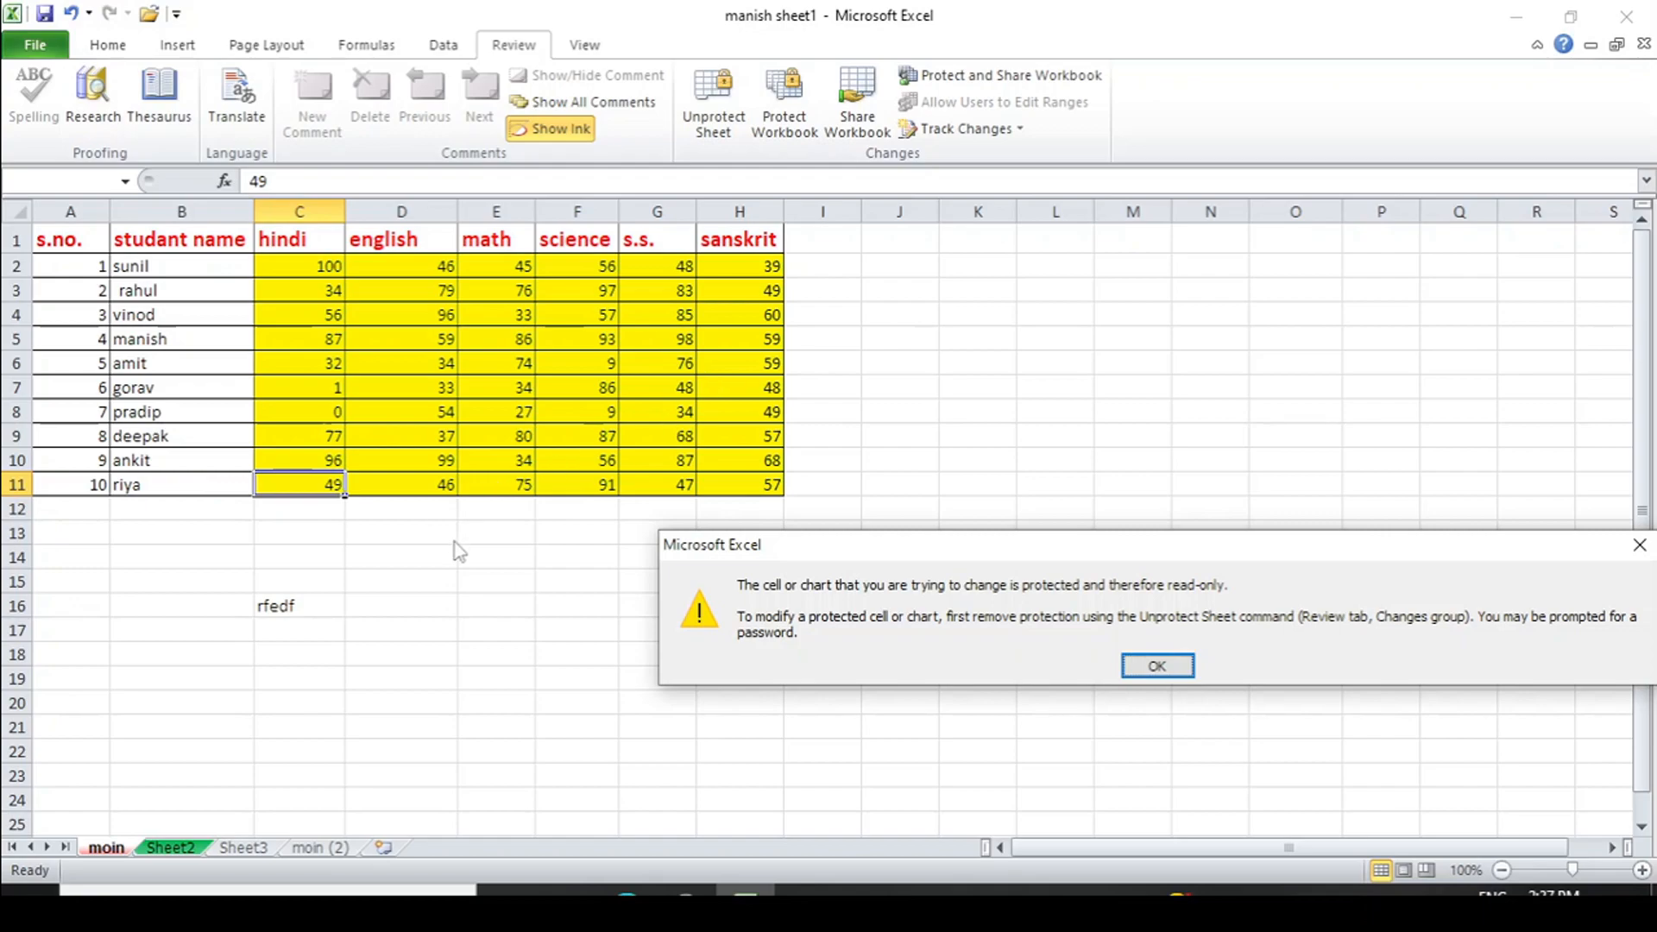
click(1157, 665)
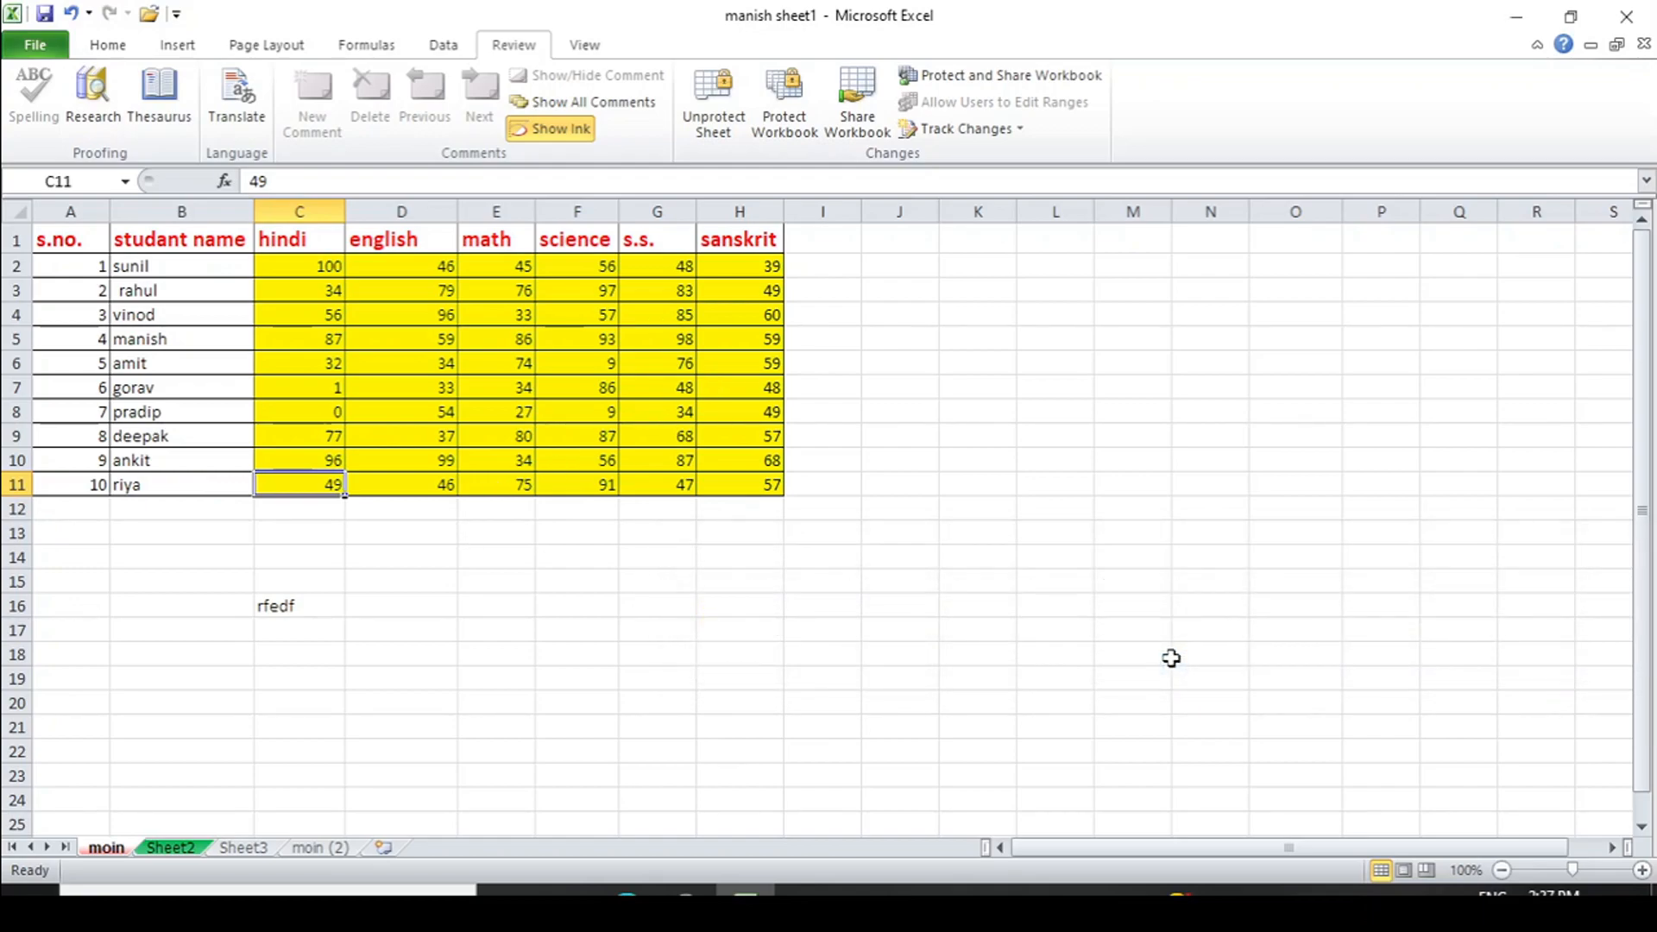
drag(298, 266, 733, 483)
- Unprotect the moin sheet by entering its protection password
click(708, 138)
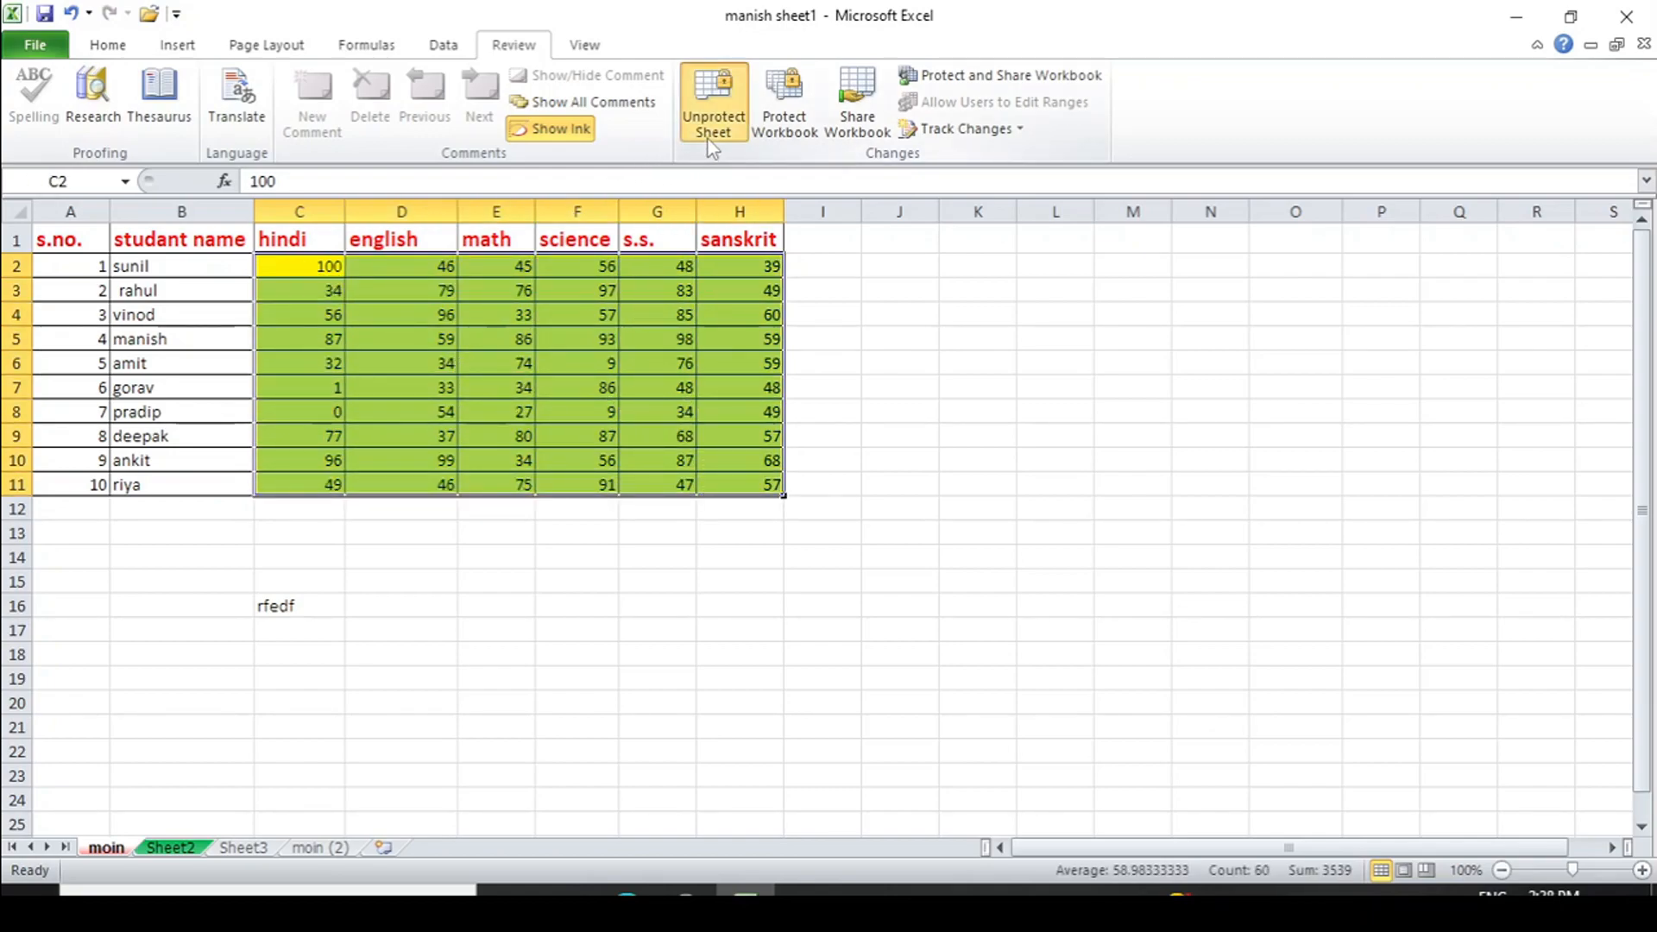
text(12)
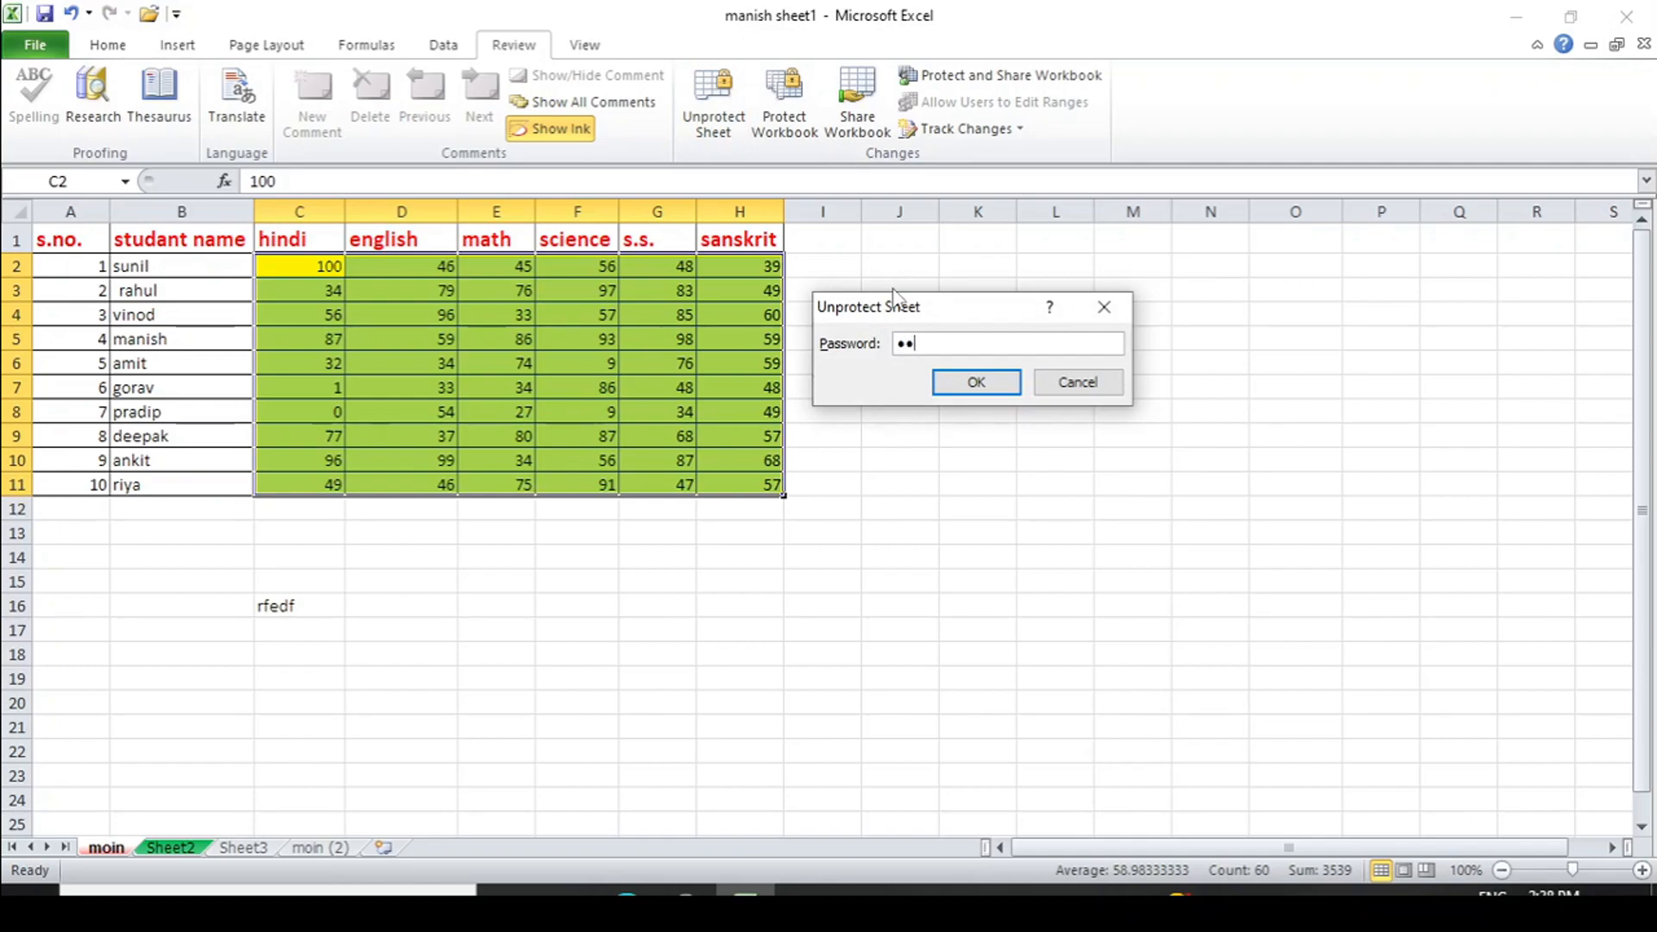
click(973, 385)
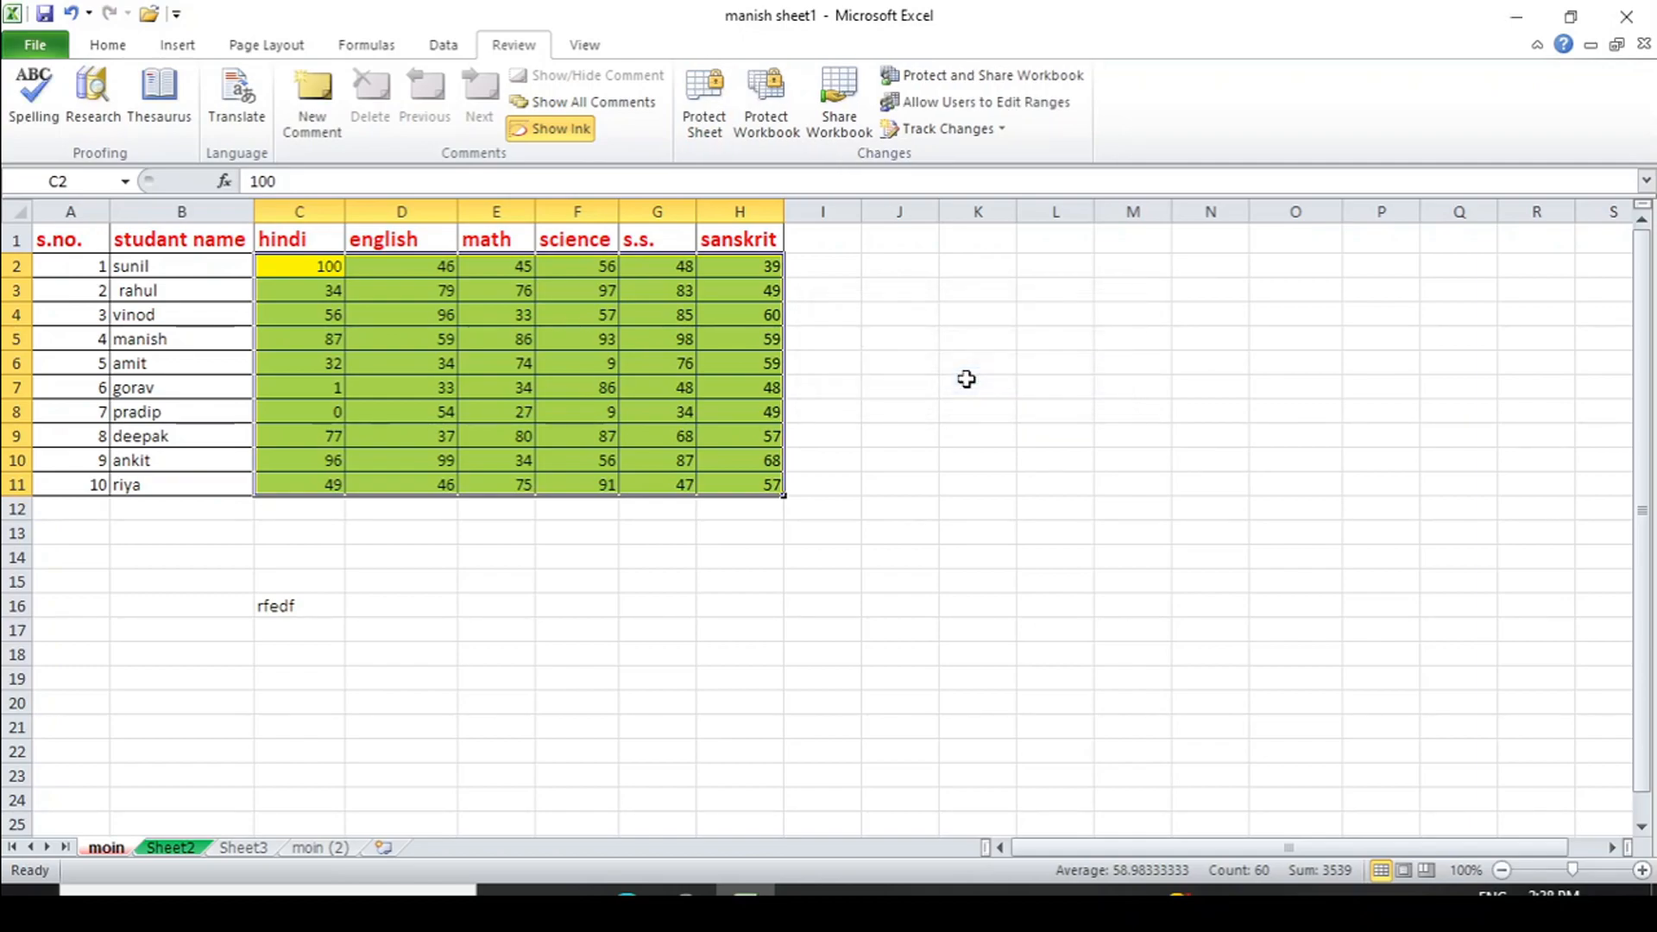
click(887, 522)
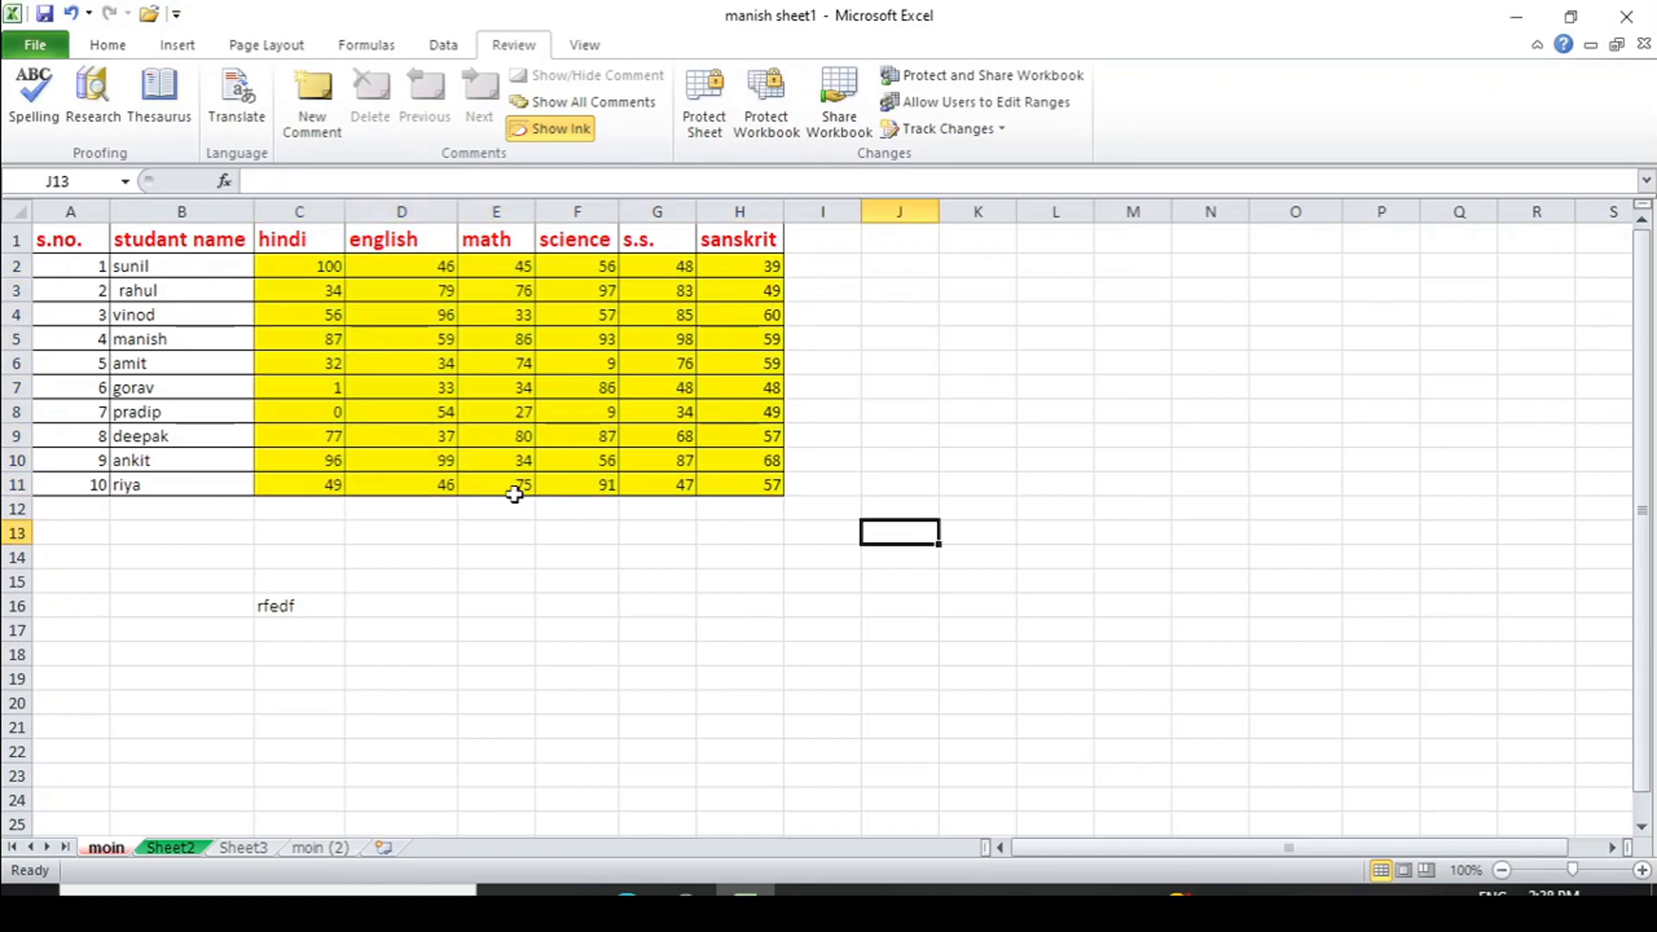
- Test-edit the math mark in E11, then undo it so it reverts to 75
click(466, 486)
text(we)
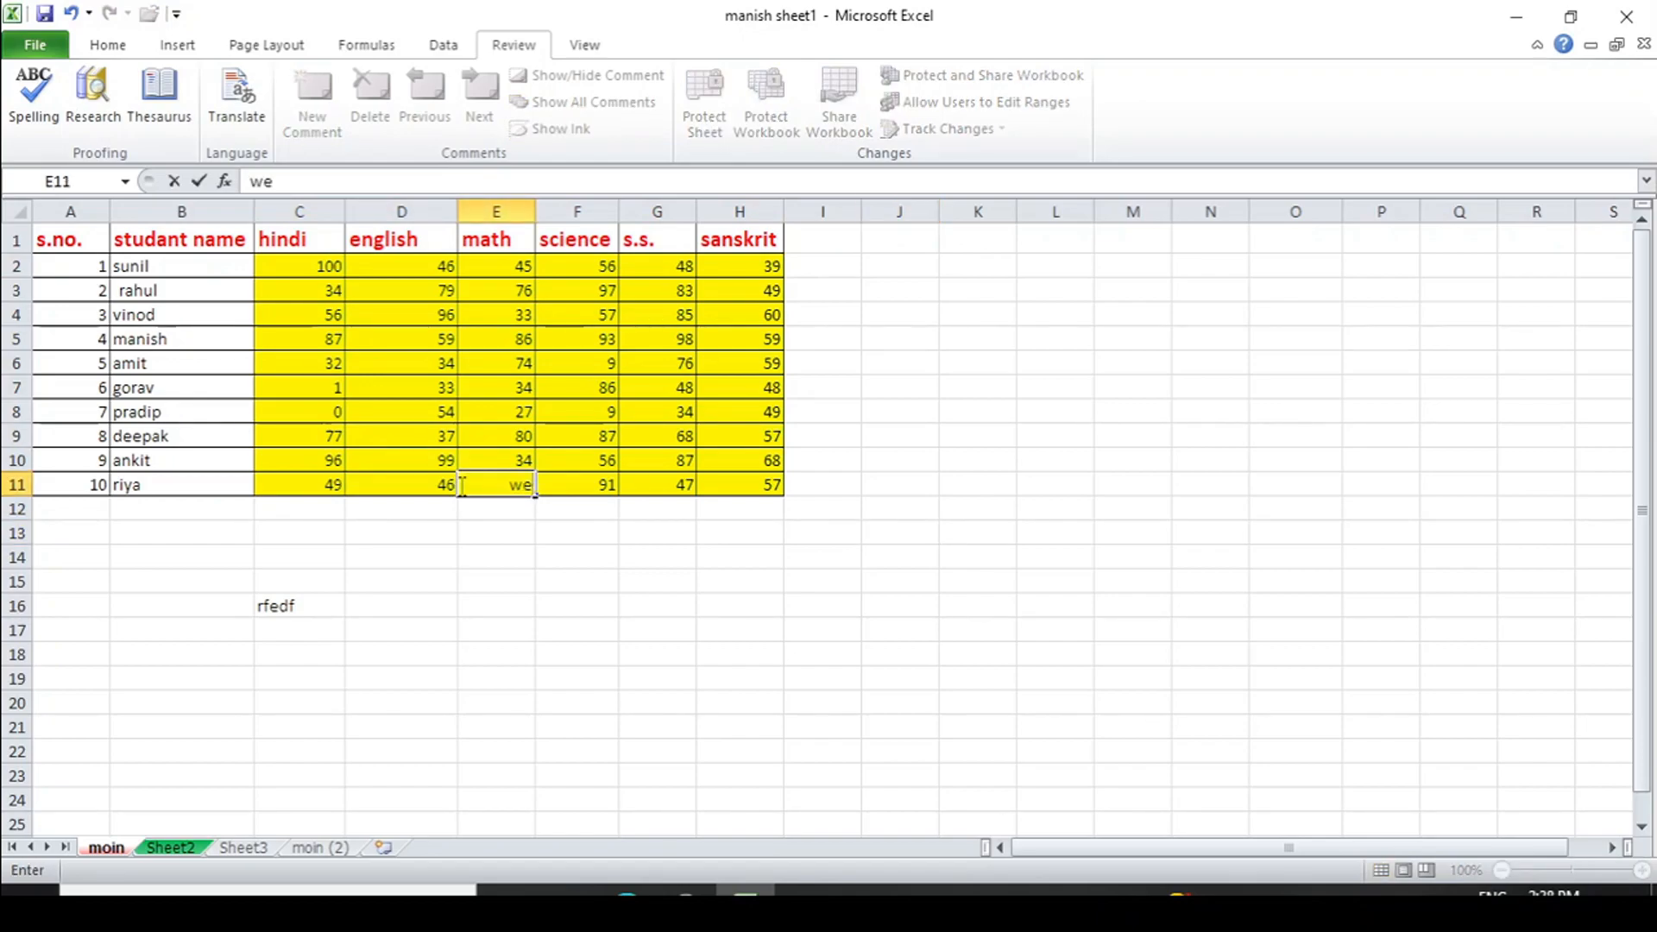
key(BackSpace)
key(ctrl+z)
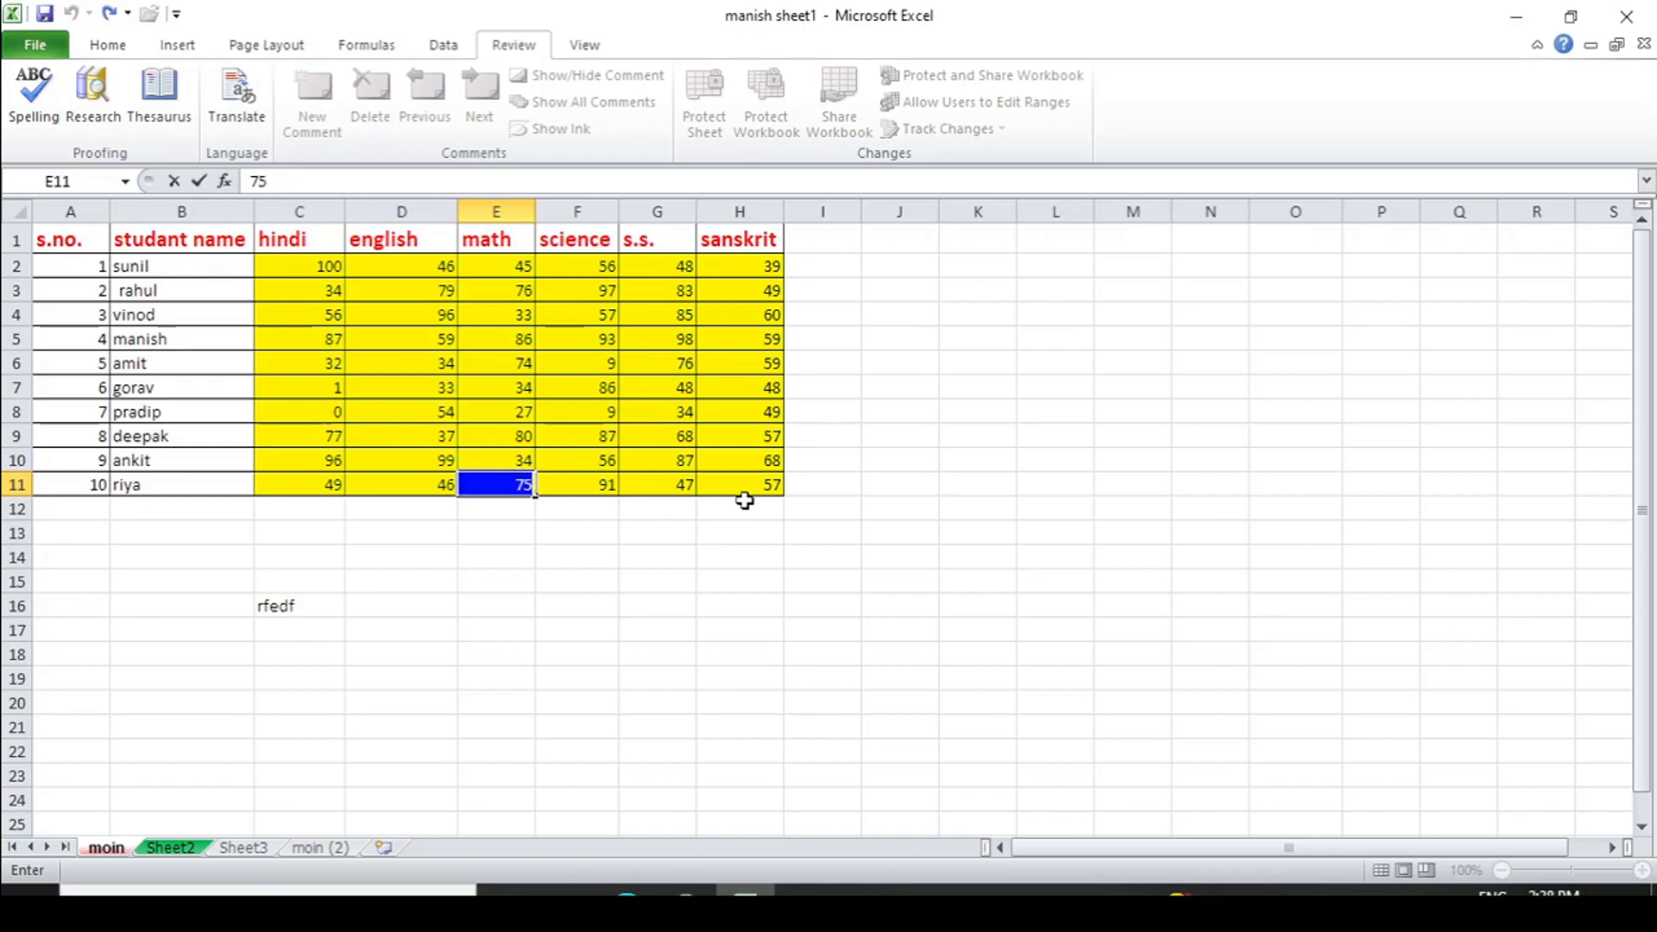
click(799, 508)
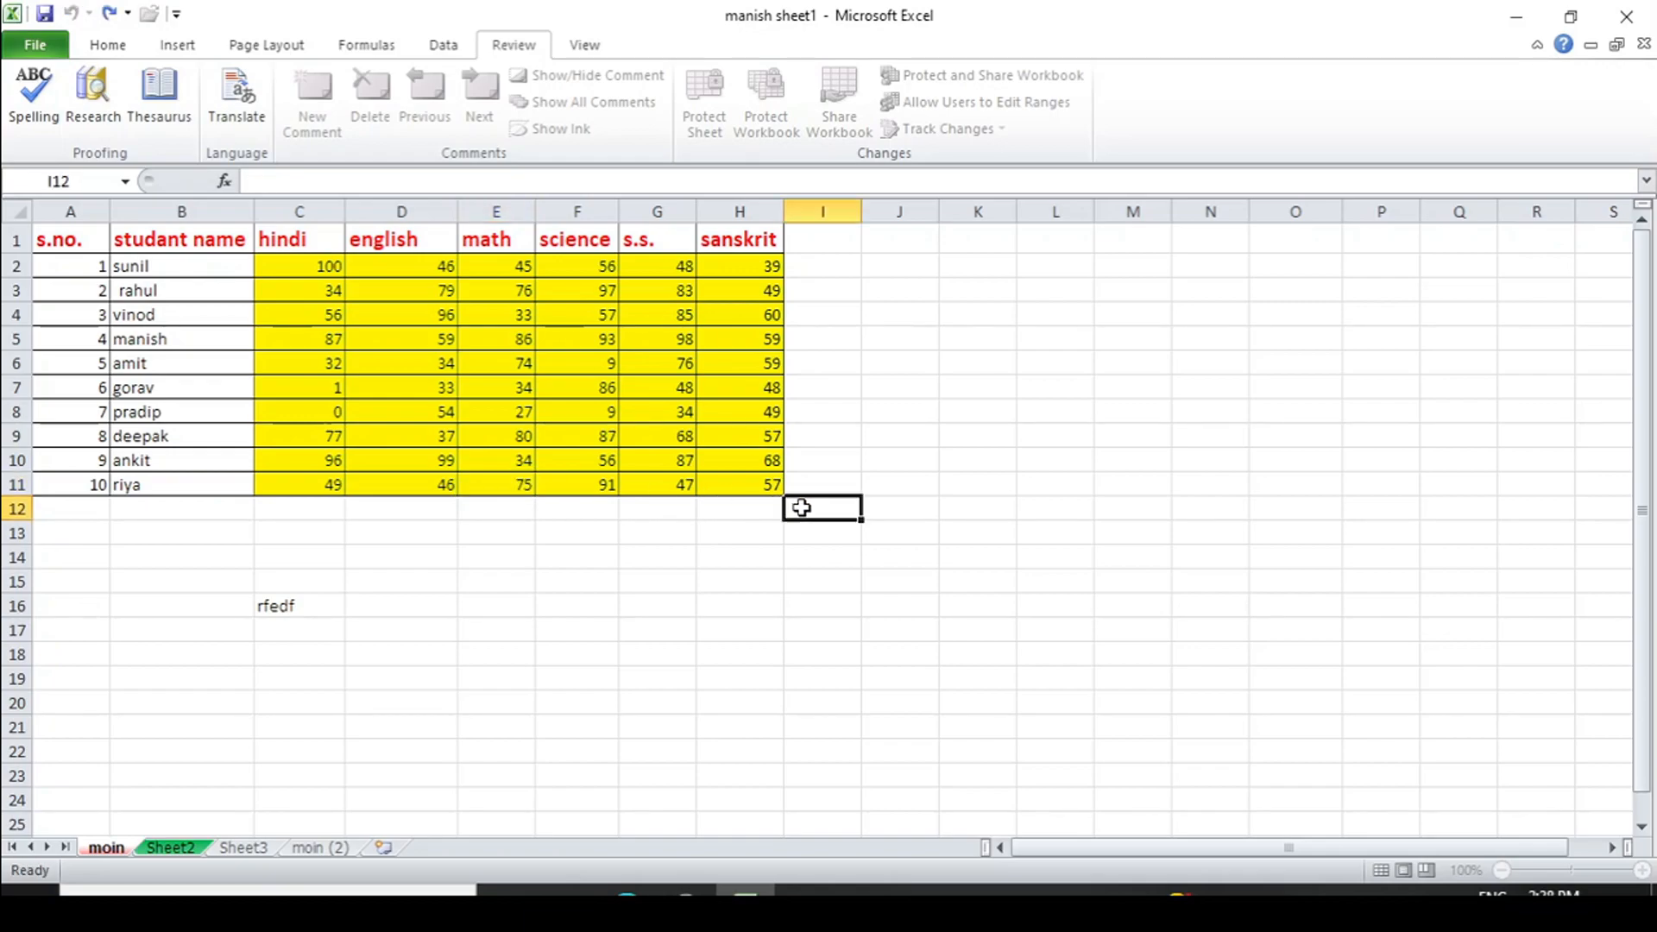
click(107, 45)
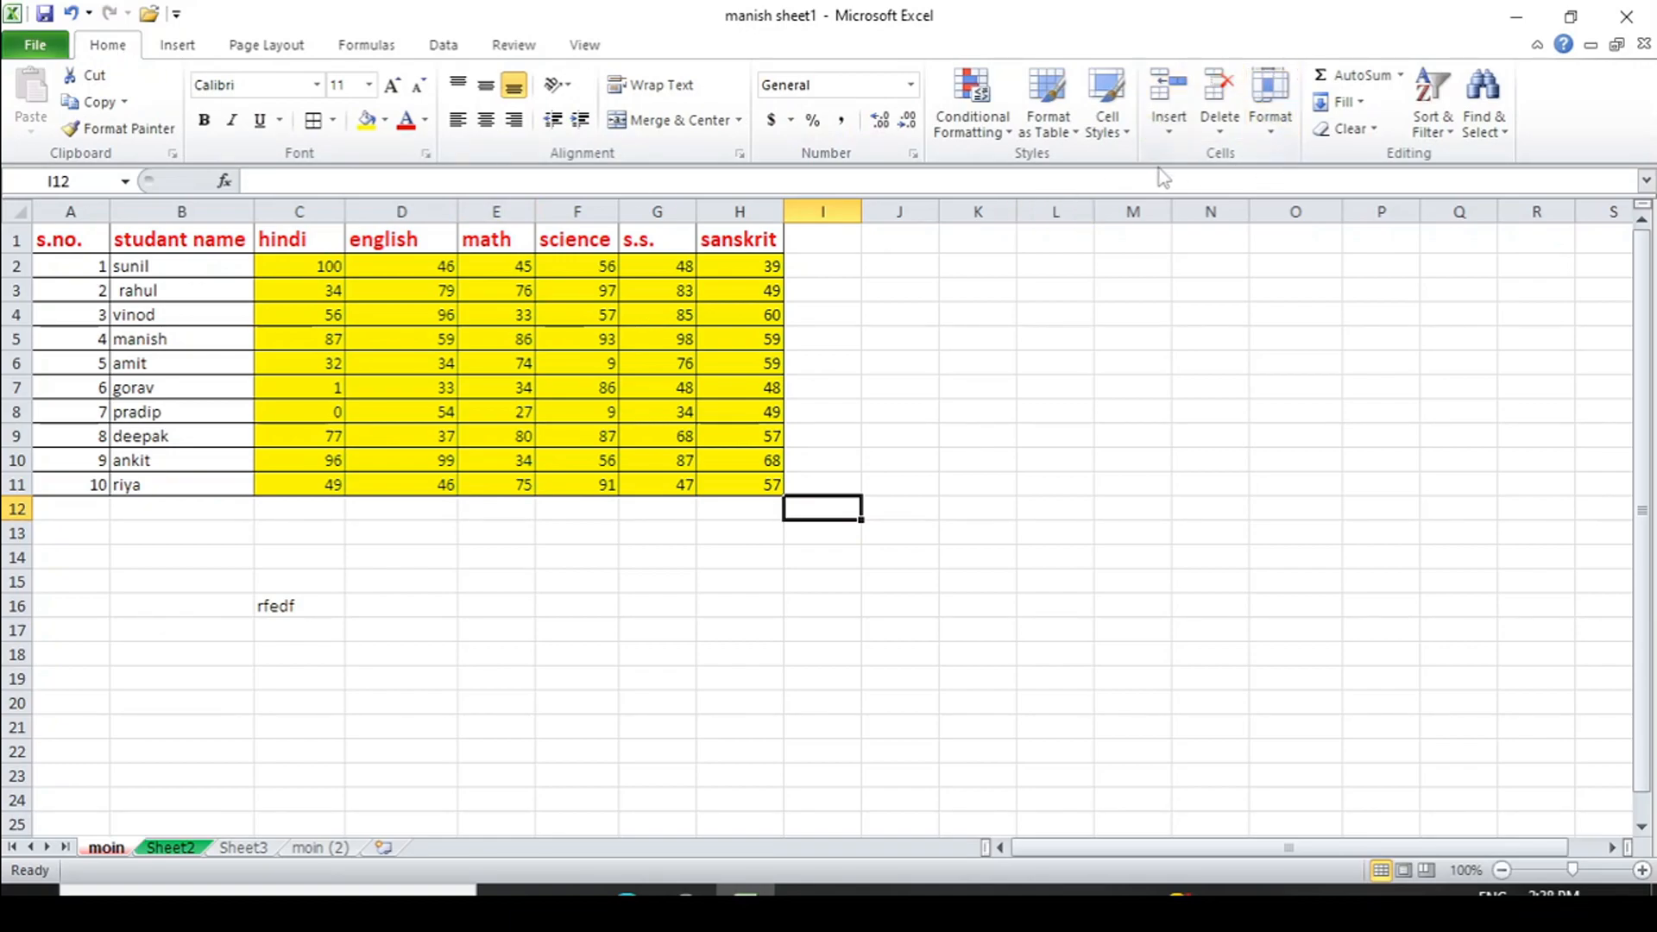